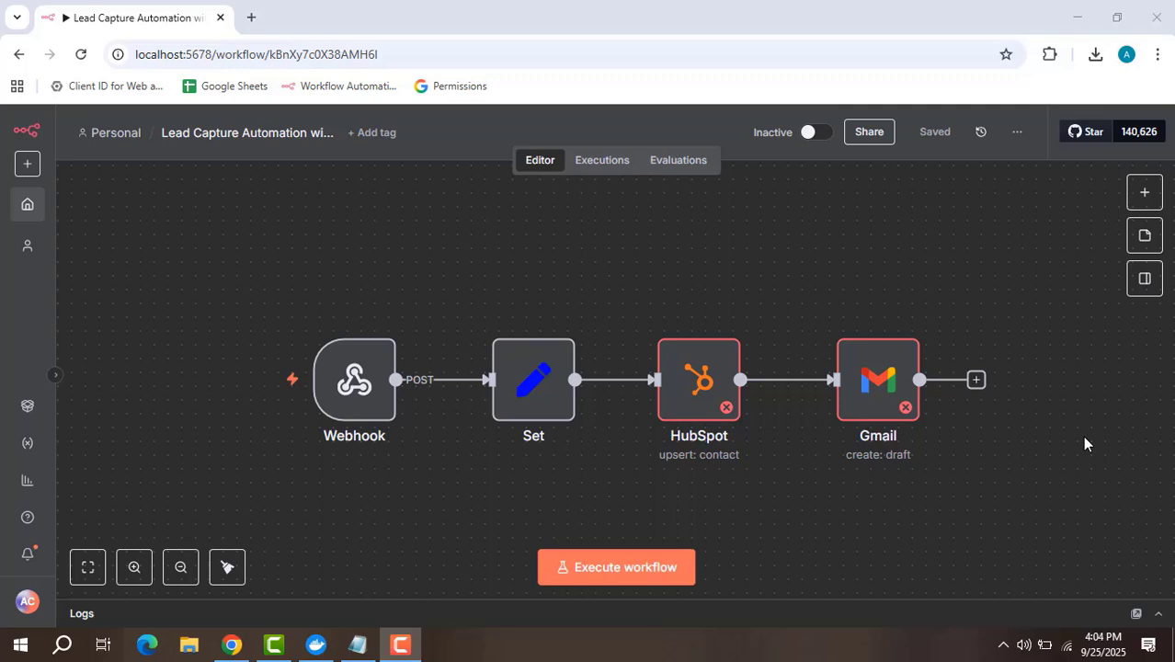
Review the Webhook node's parameters, from the test URL, HTTP method and path to the response settings, and return to the canvas.
double_click(361, 405)
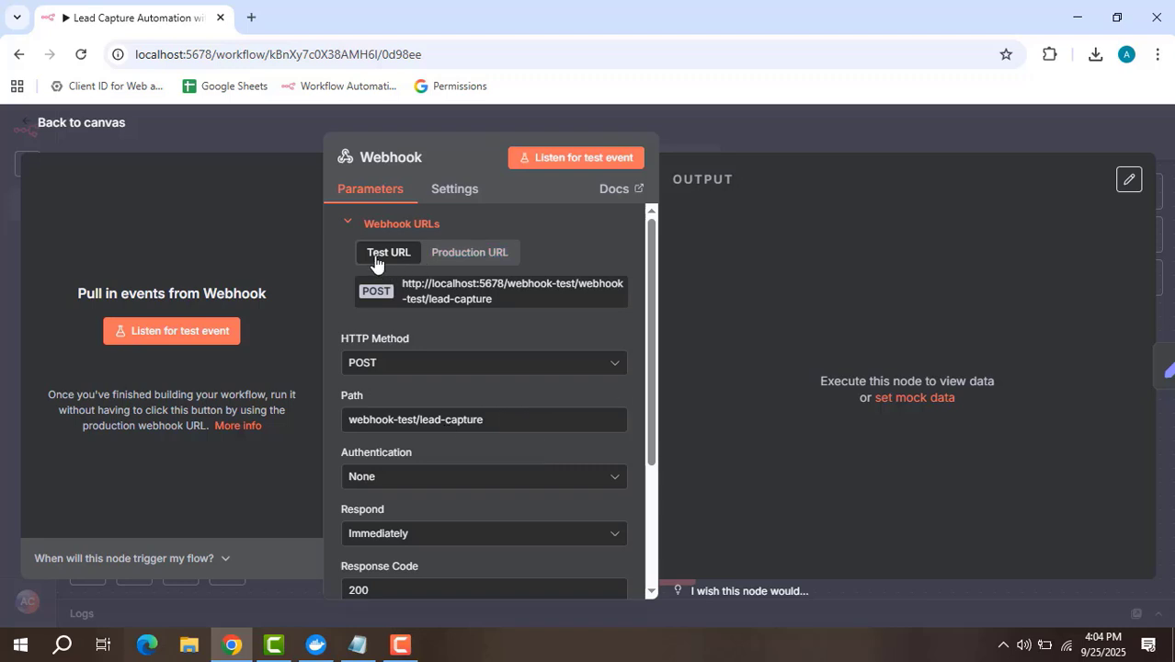
scroll(419, 381, "down", 4)
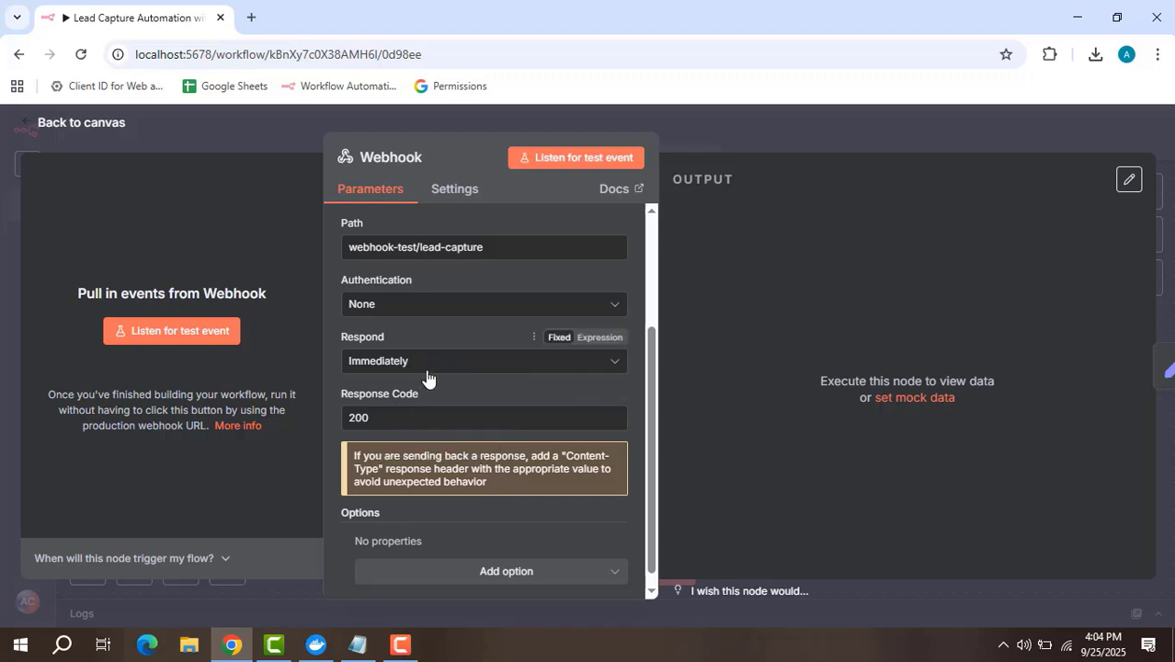
left_click(739, 134)
Open the Set node and inspect the firstName value's full expression.
left_click(531, 391)
double_click(531, 391)
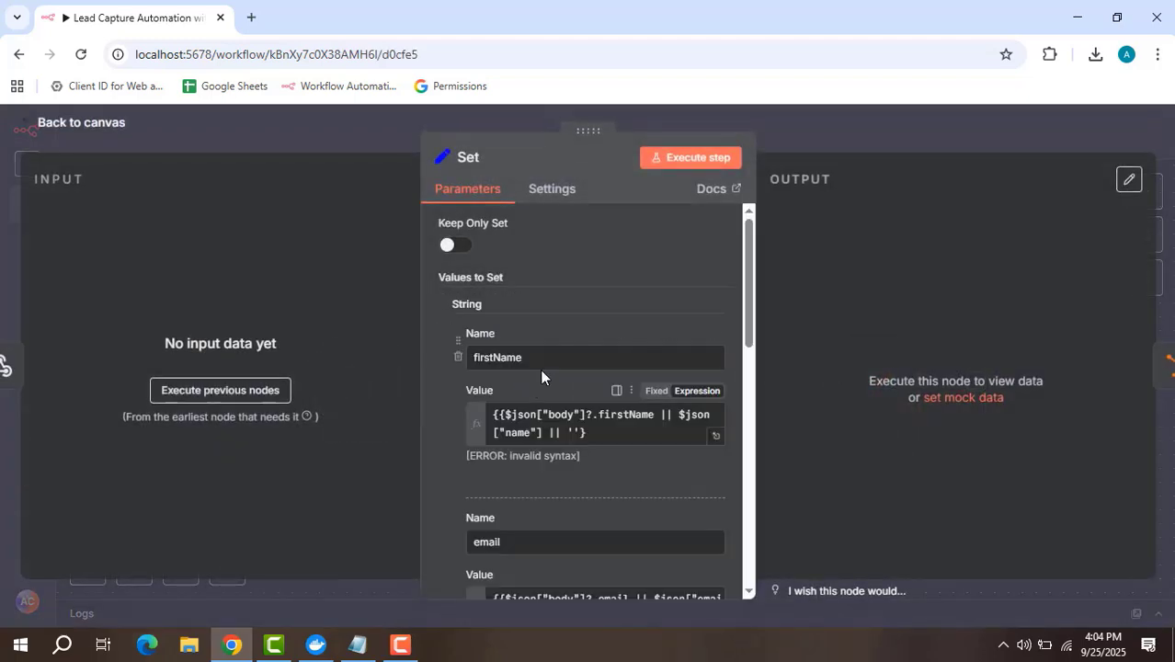
scroll(588, 298, "down", 1)
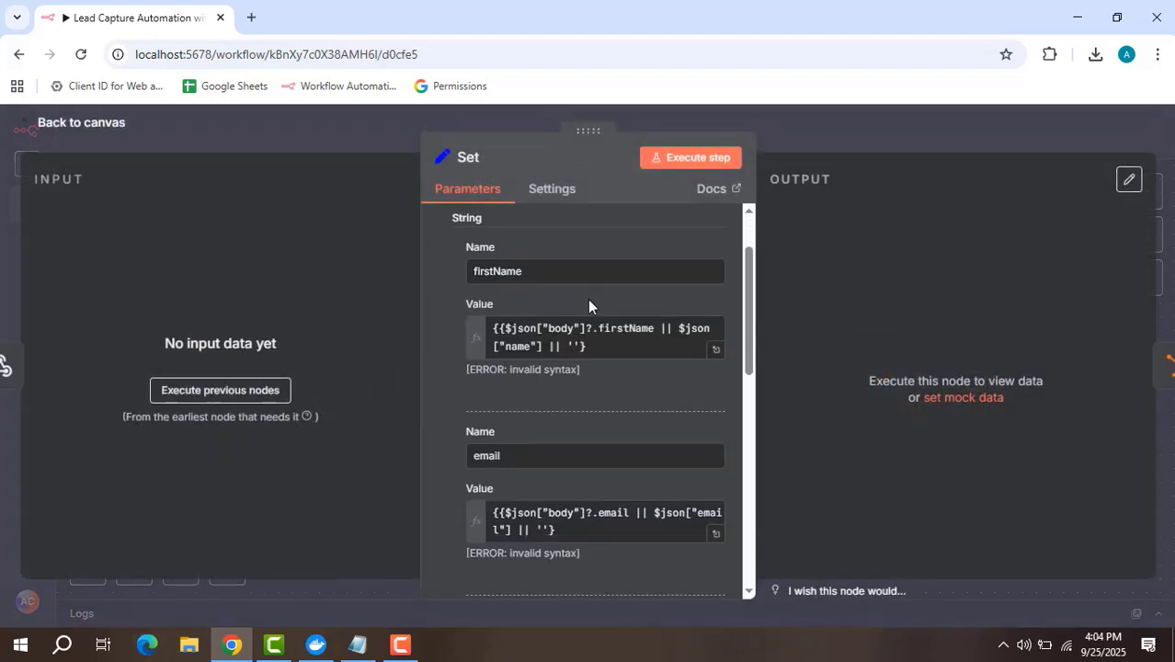
scroll(588, 298, "up", 1)
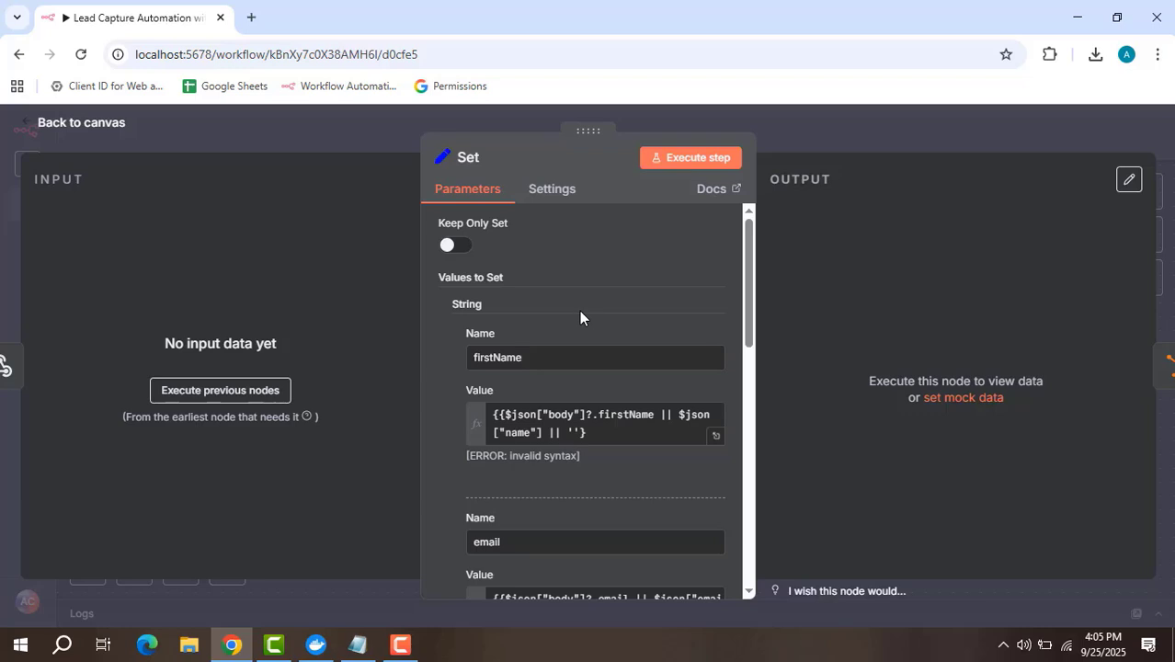
scroll(577, 311, "down", 1)
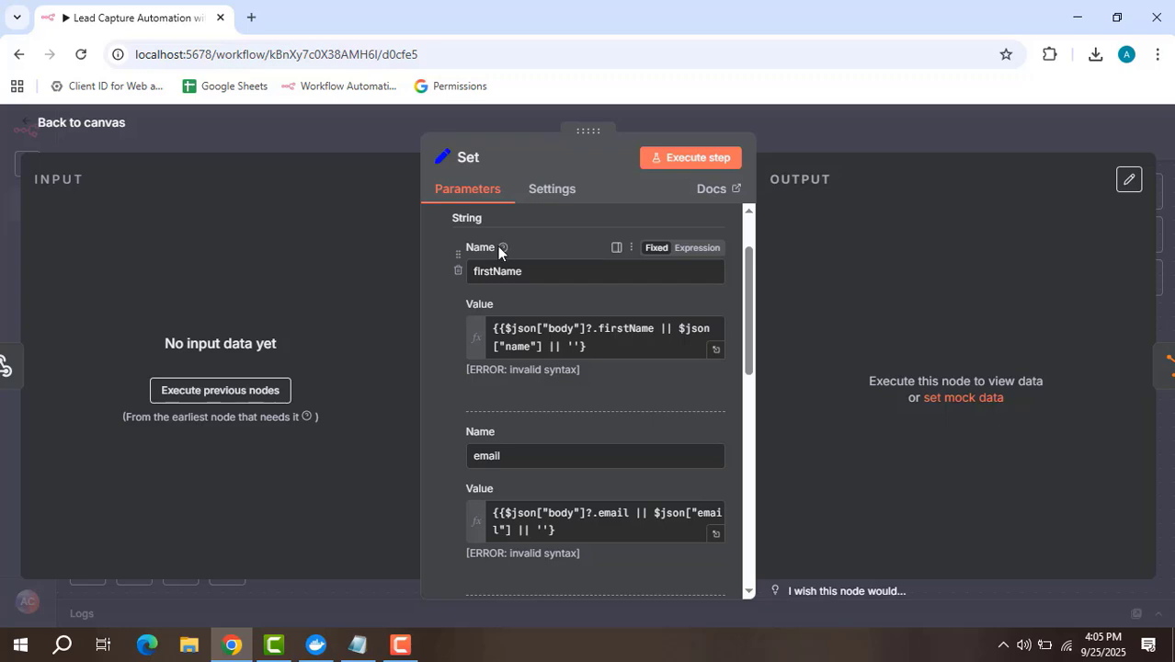
mouse_move(503, 249)
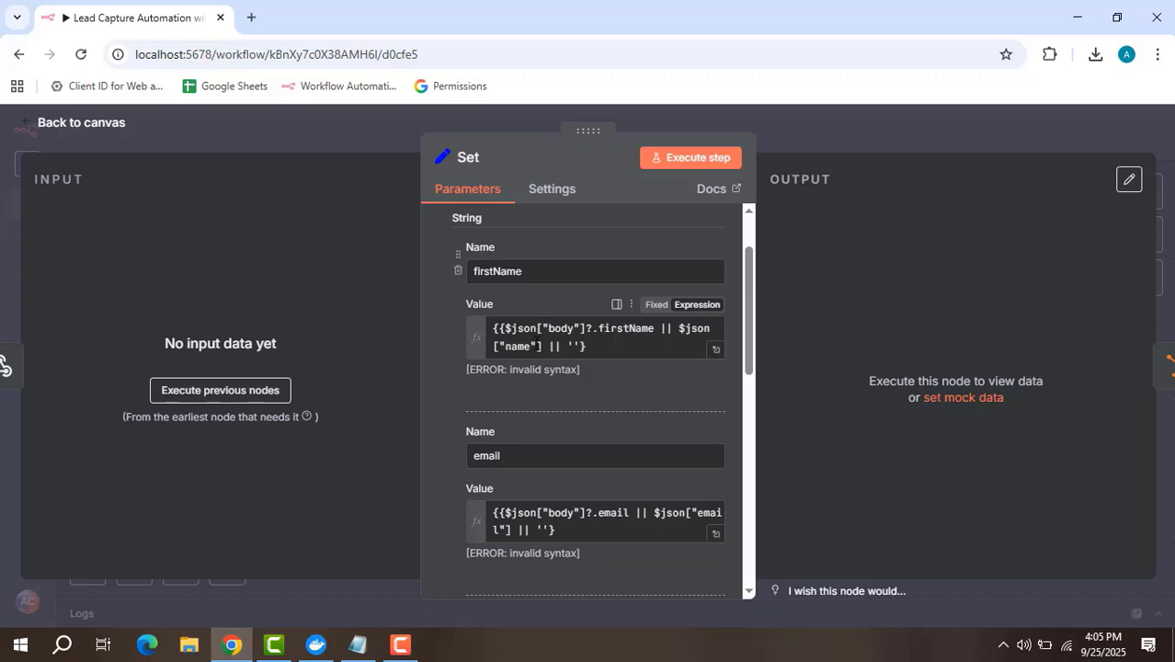
left_click(716, 352)
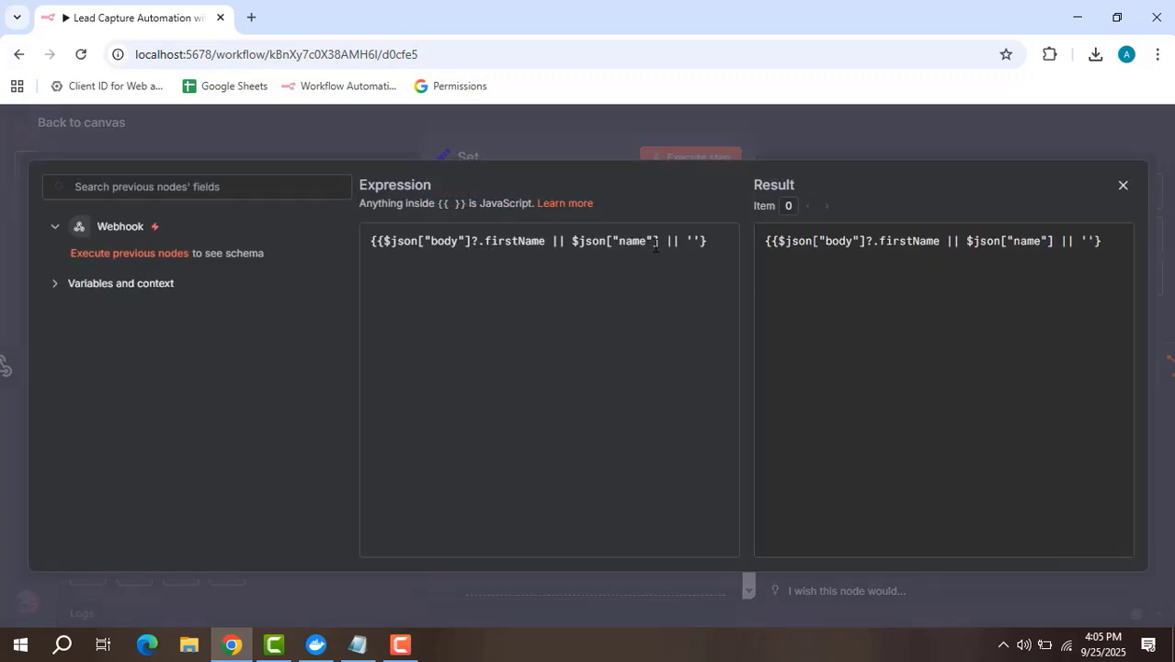
left_click(824, 144)
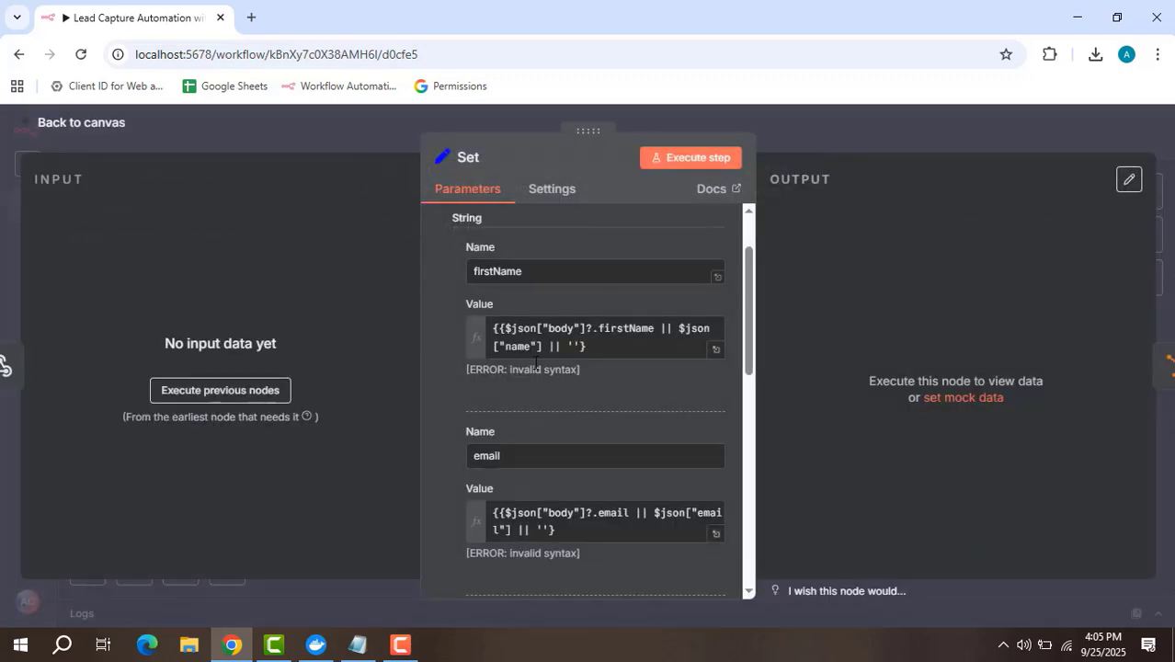
Inspect the full expression of the email value in the Set node.
scroll(517, 372, "down", 2)
scroll(517, 373, "down", 1)
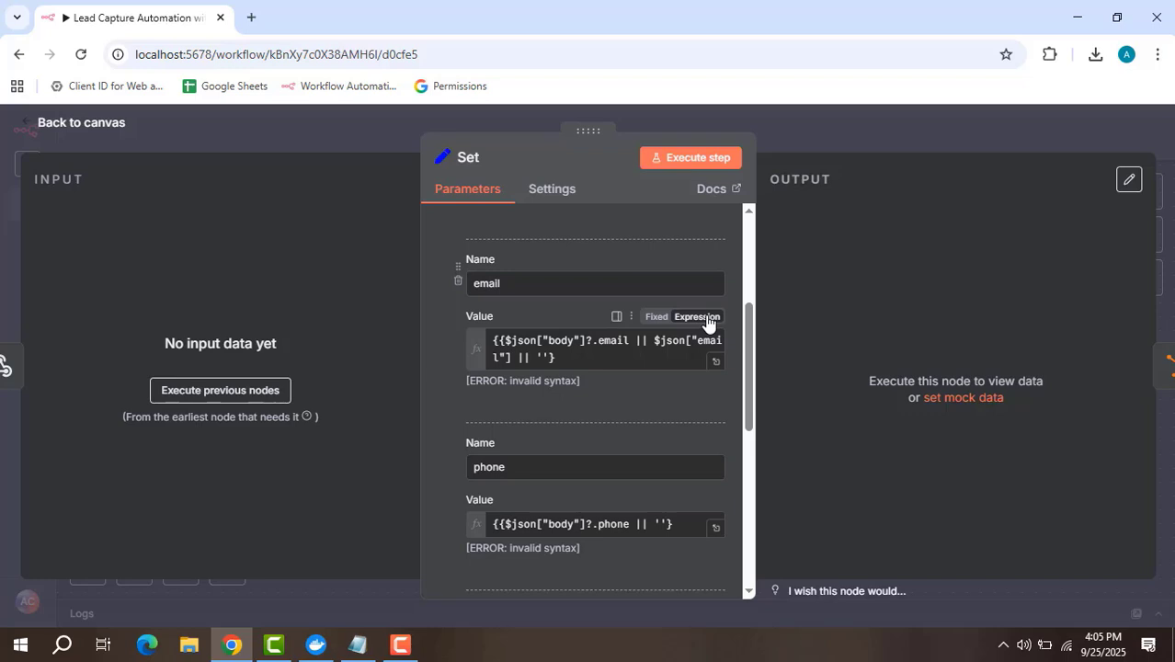
left_click(714, 361)
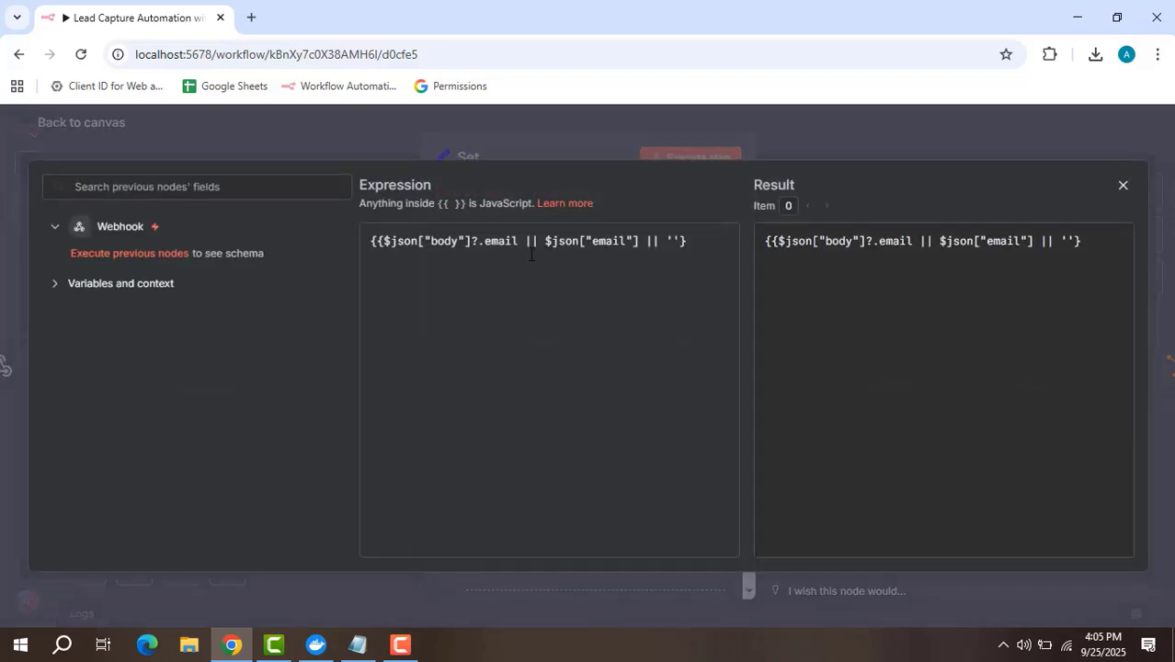
left_click(866, 120)
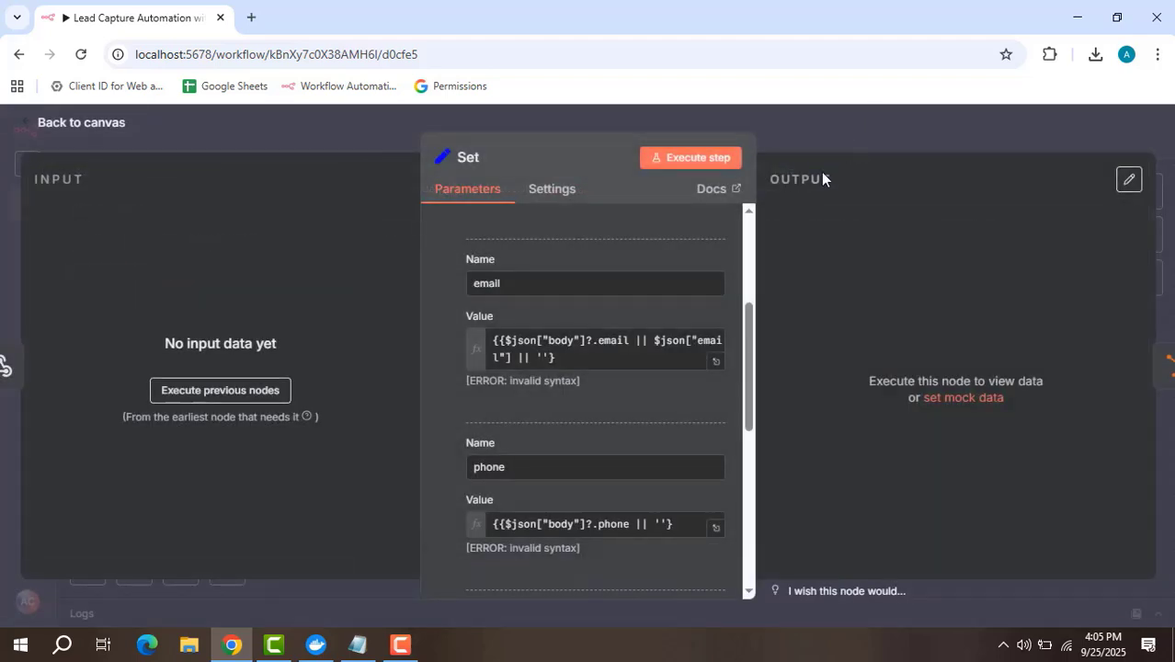
Review the Set node's phone, source and receivedAt values, viewing the source expression in full, and return to the canvas.
scroll(621, 404, "down", 2)
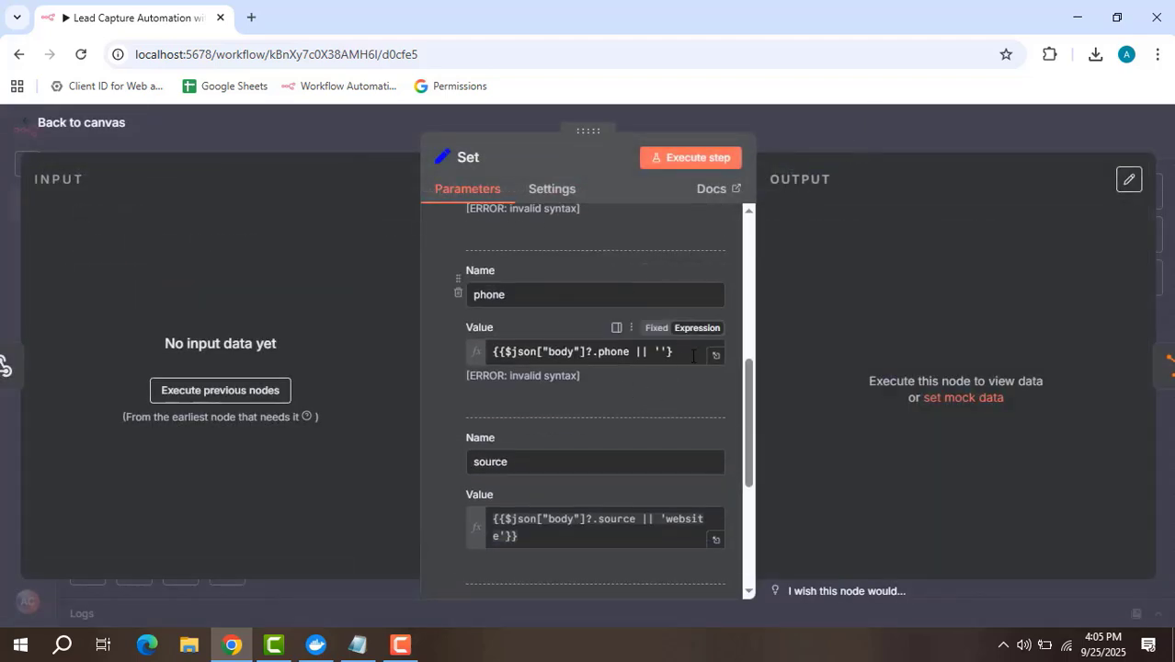
scroll(632, 379, "down", 2)
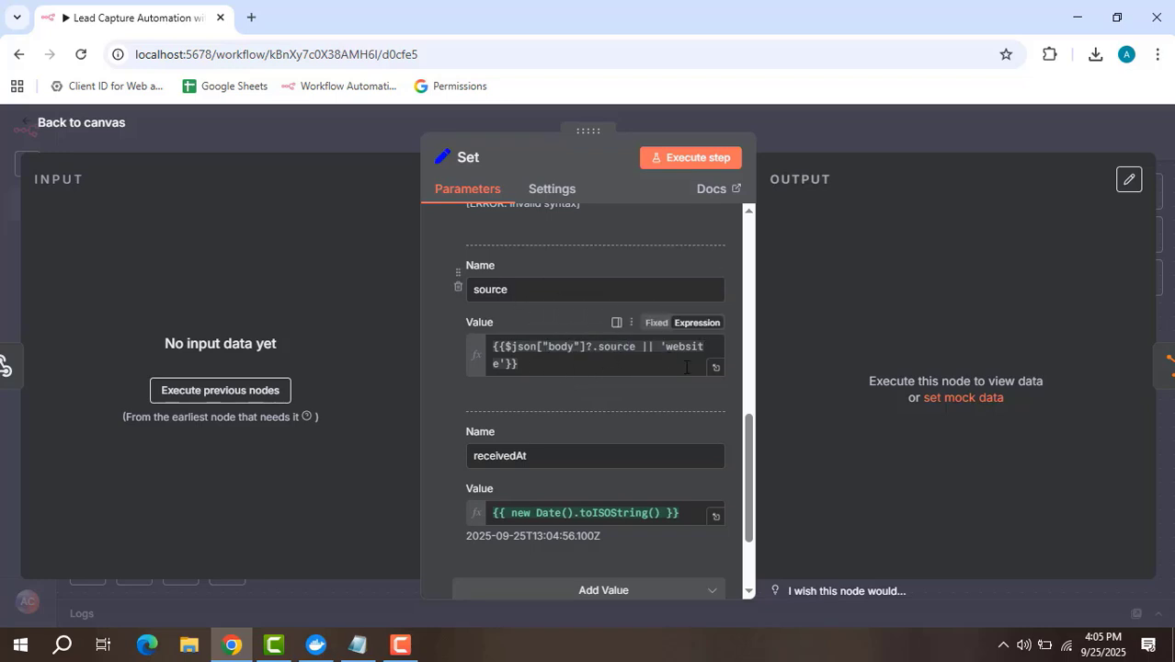
left_click(715, 369)
left_click(832, 133)
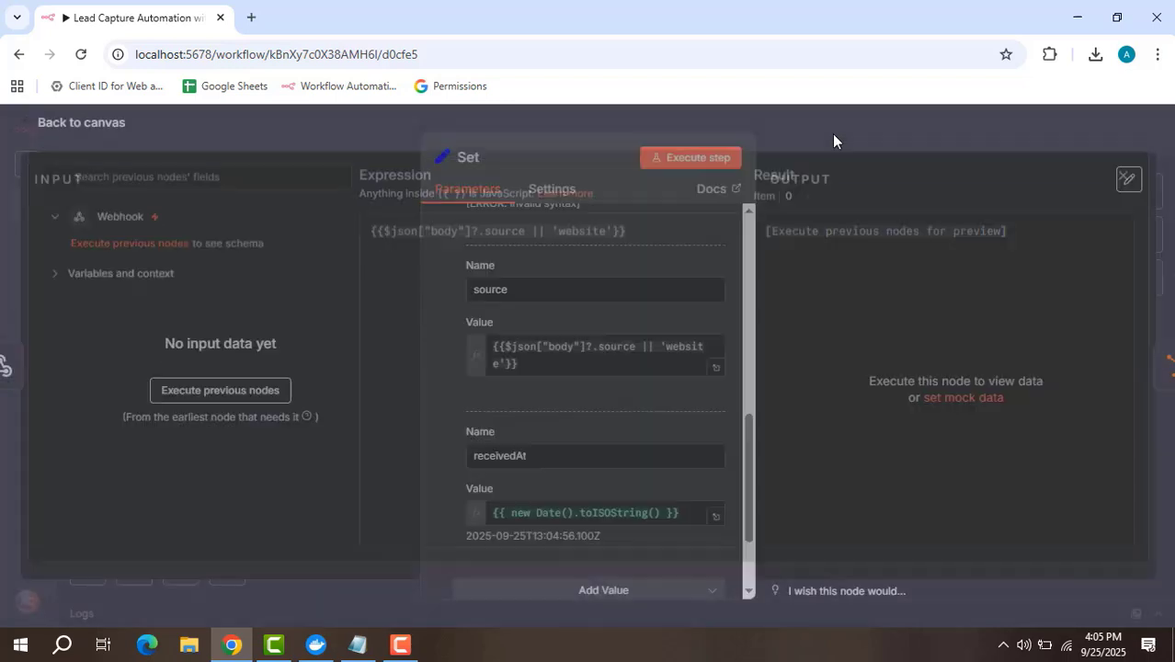
scroll(553, 451, "down", 3)
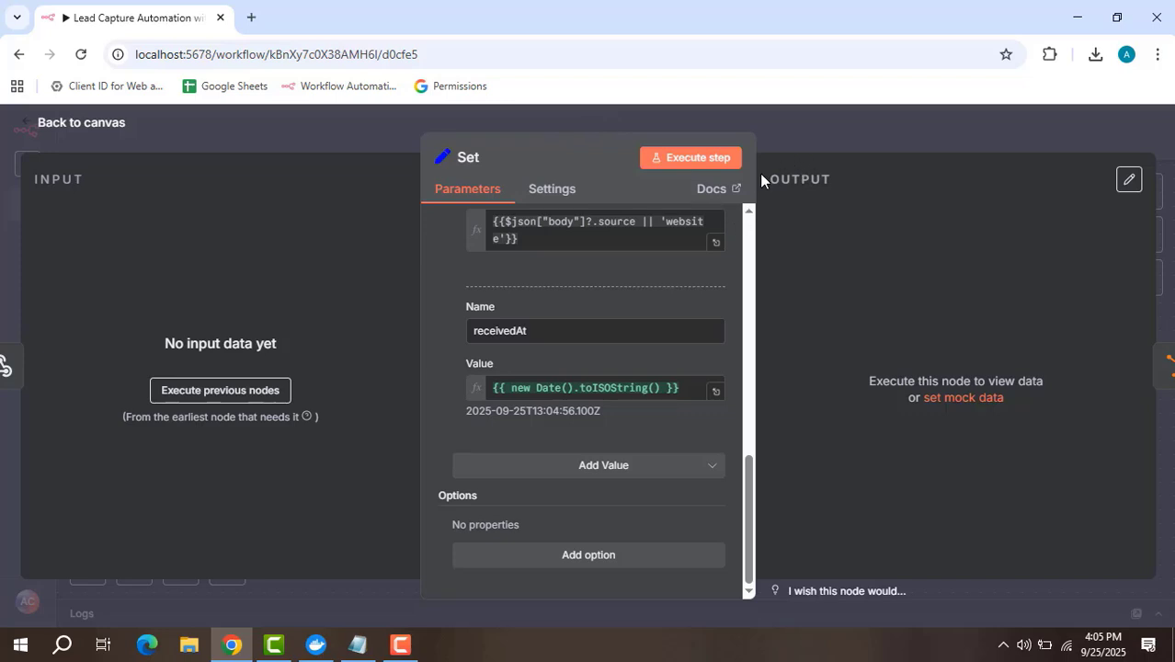
left_click(829, 136)
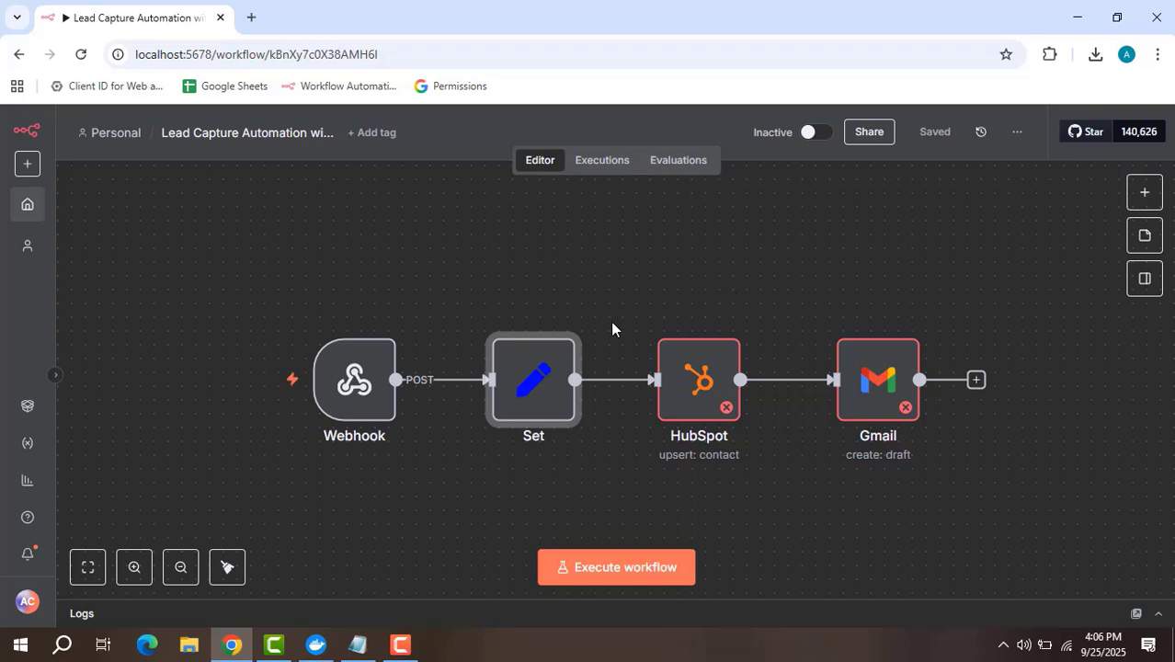
Review the HubSpot node's contact settings, including the email, first name and phone number mappings, and return to the canvas.
mouse_move(676, 372)
double_click(682, 388)
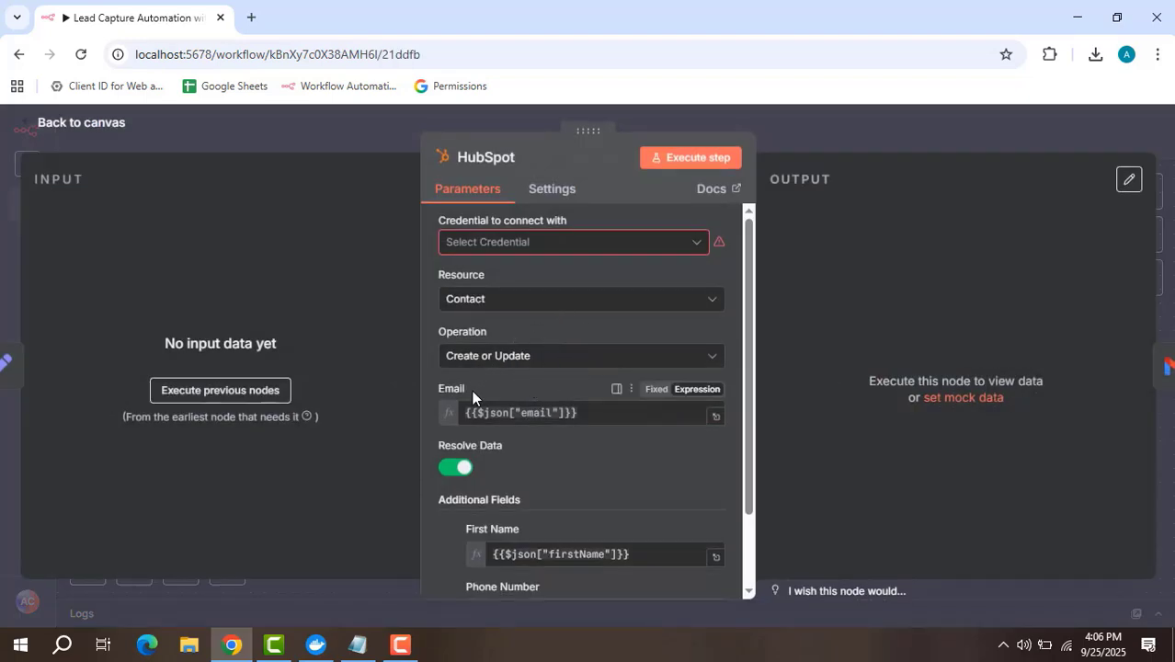
scroll(549, 403, "down", 2)
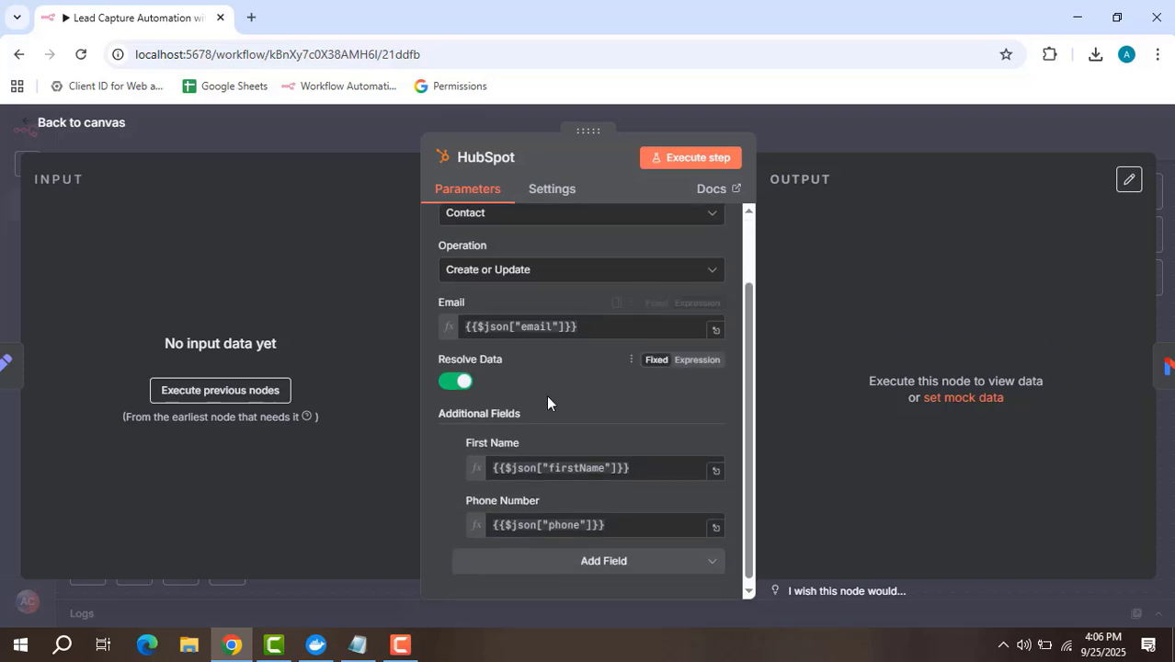
scroll(519, 444, "down", 1)
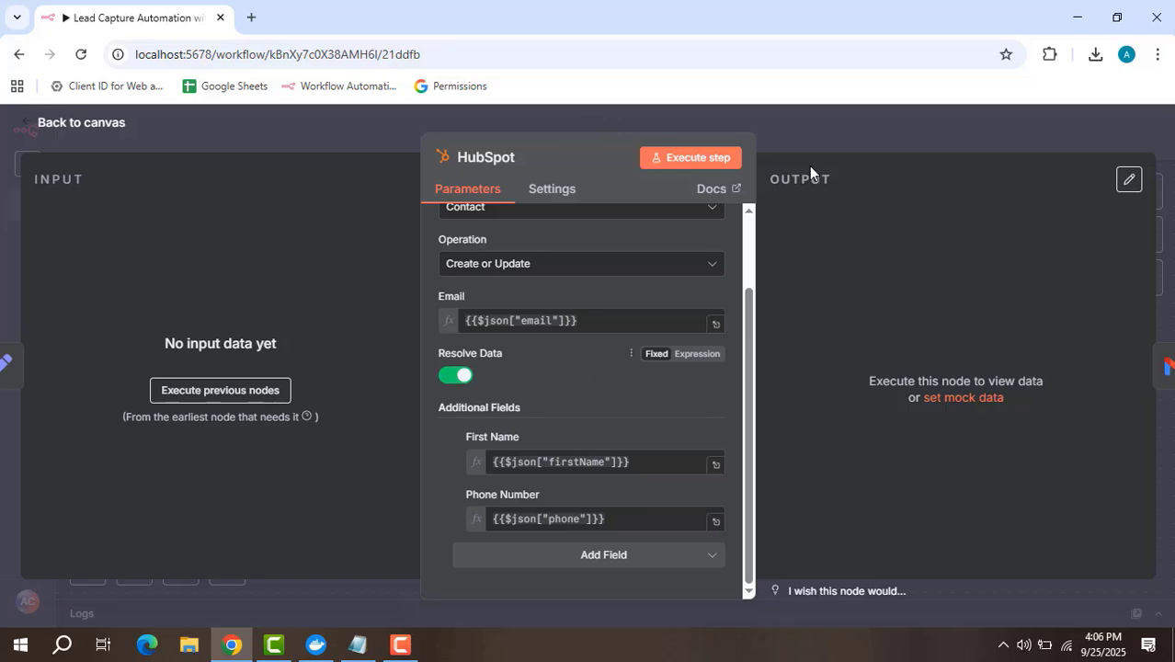
left_click(843, 124)
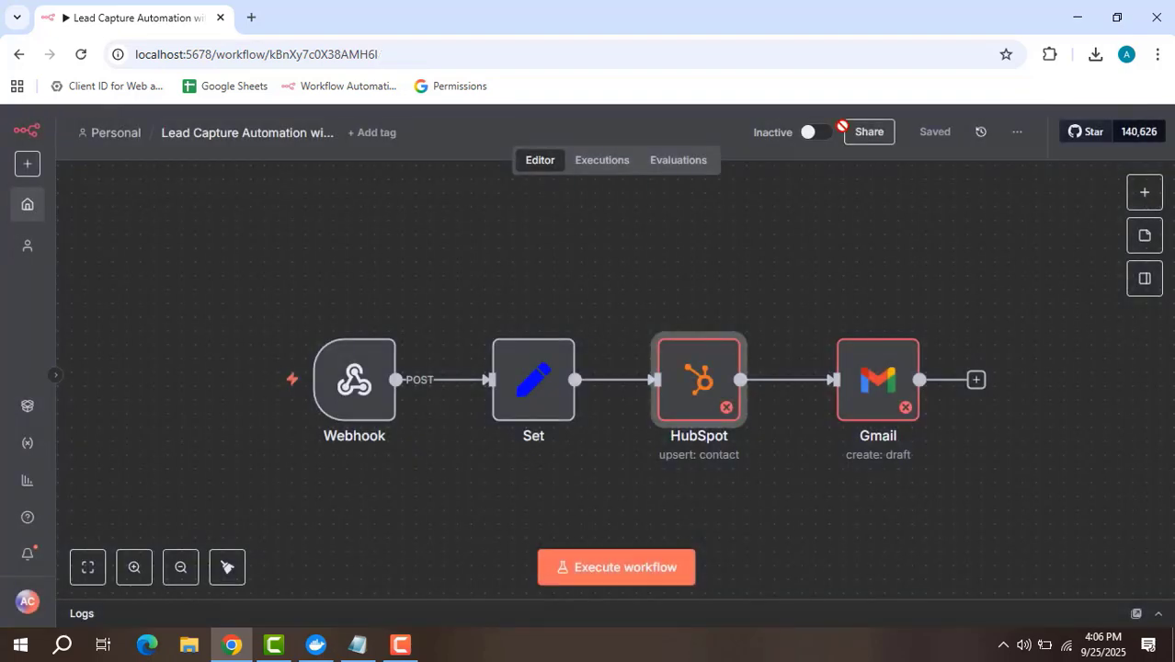
Switch the Gmail node's Subject from fixed text to an expression and check it in the full expression editor.
left_click_drag(874, 287, 784, 285)
double_click(782, 382)
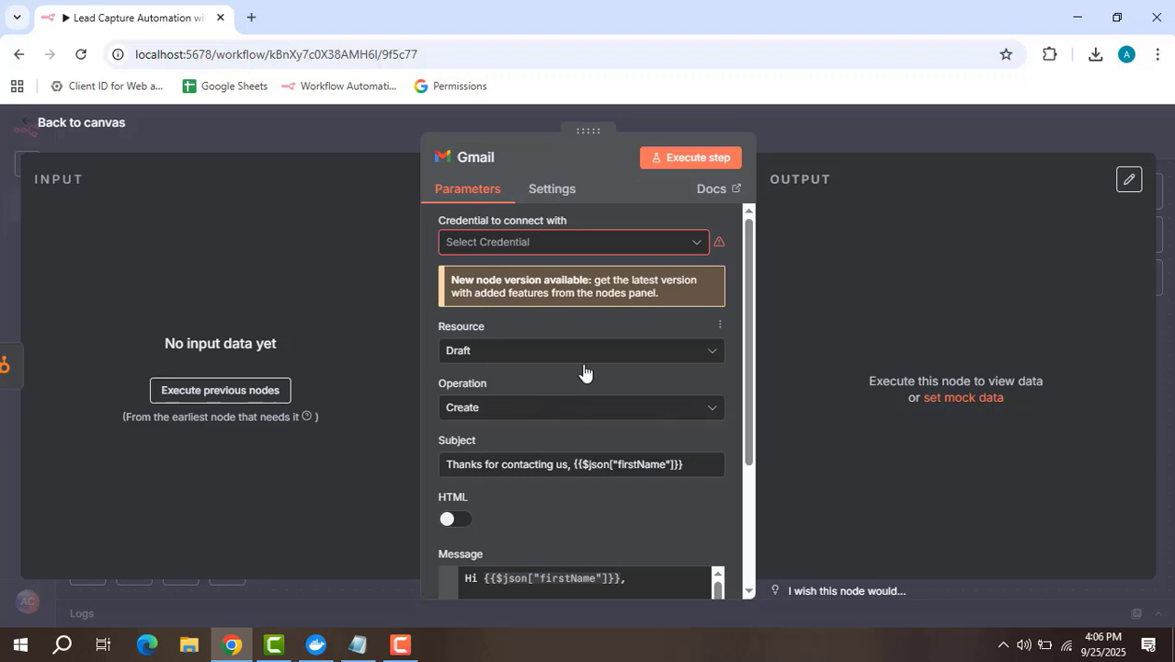
scroll(574, 372, "down", 1)
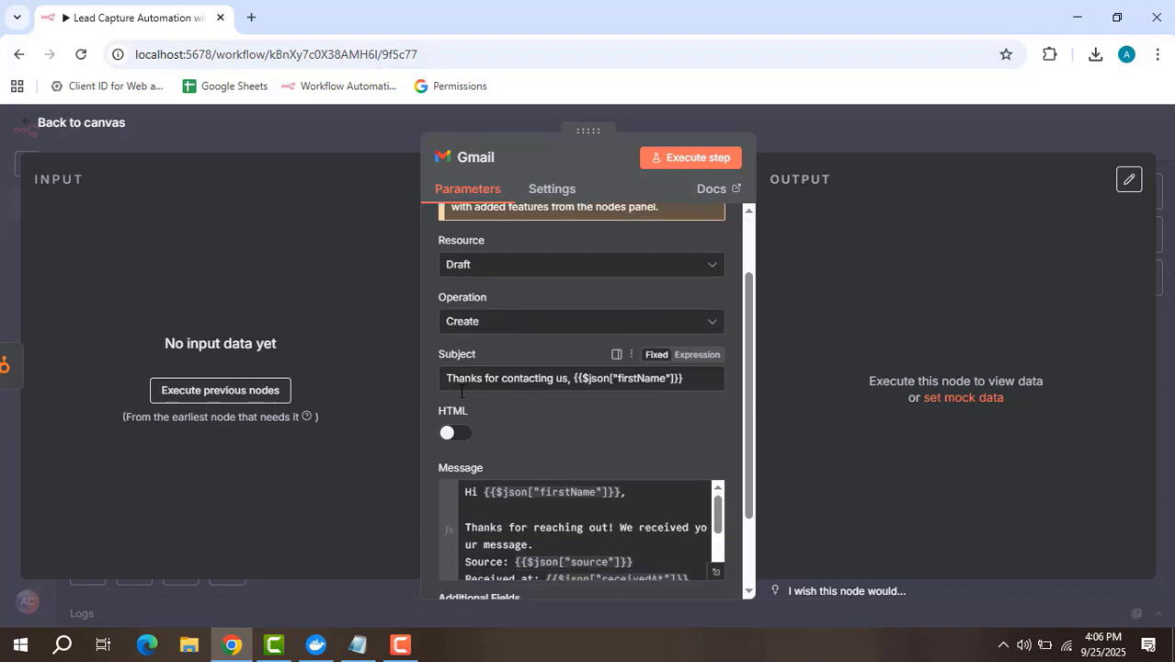
left_click(704, 359)
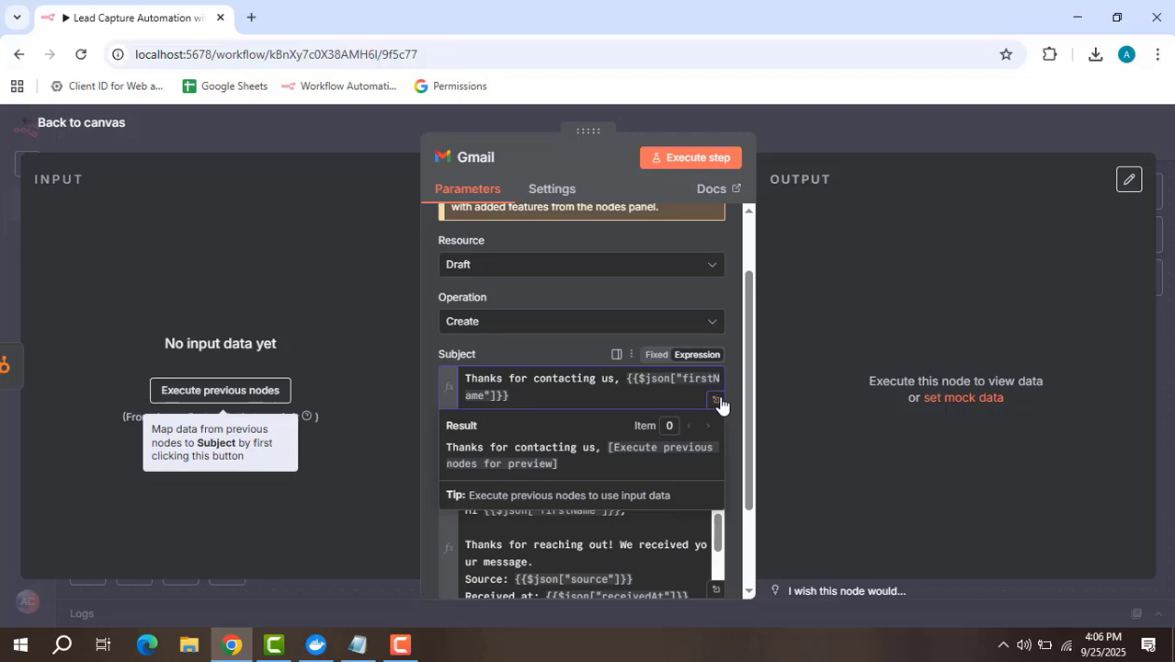
left_click(715, 401)
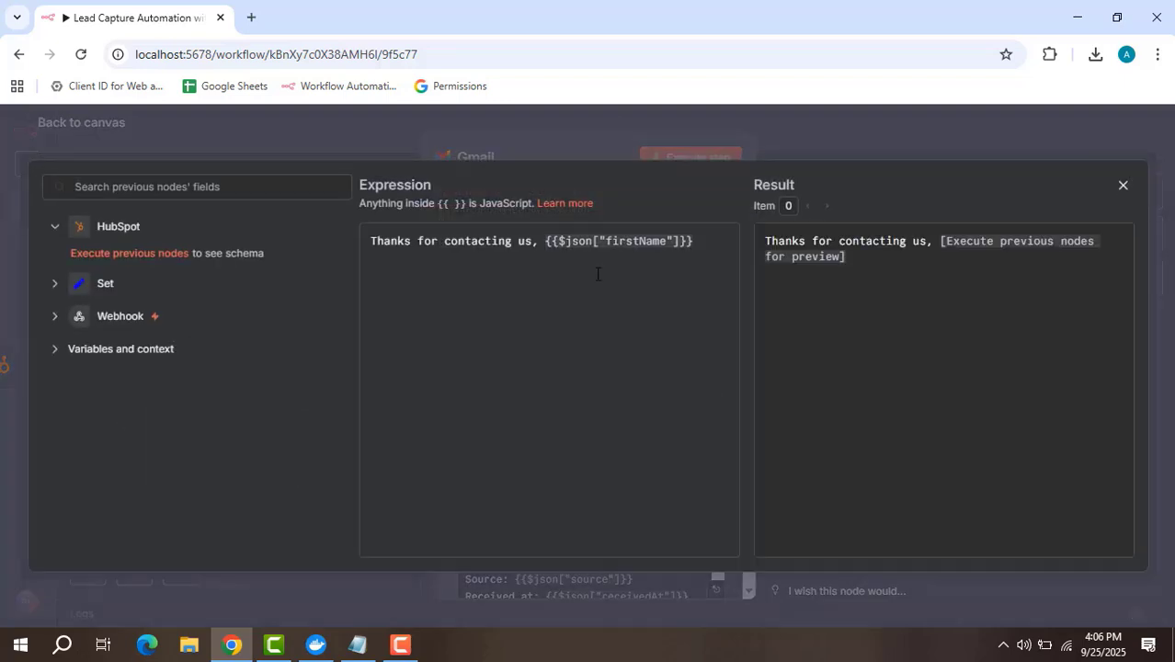
left_click(857, 140)
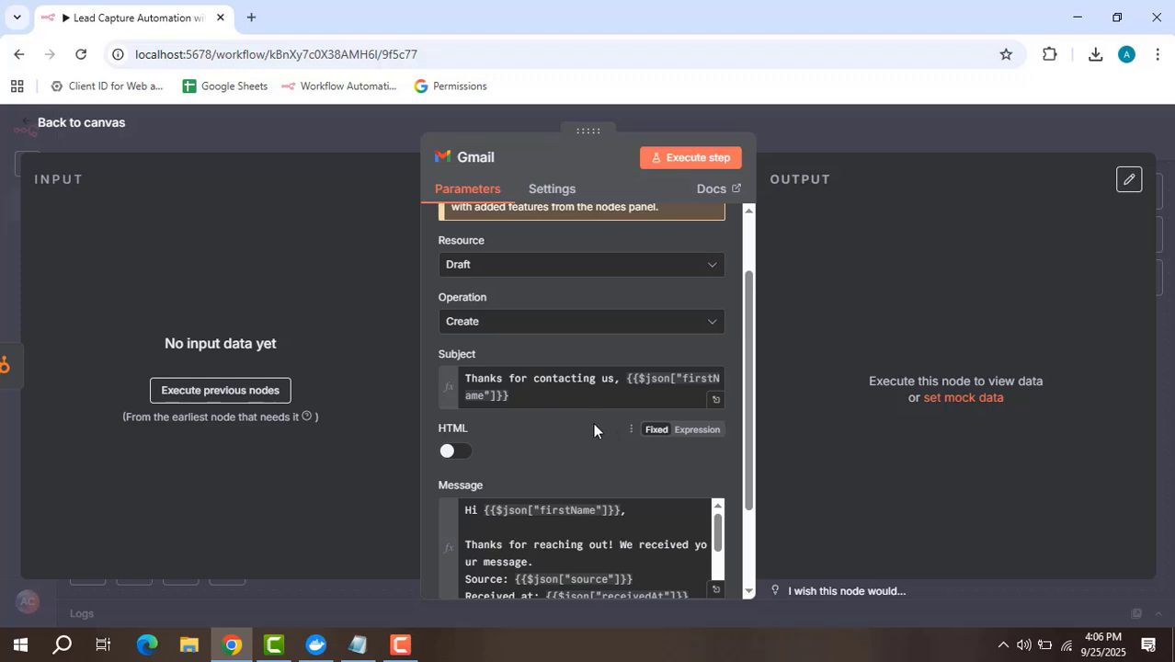
Examine the Gmail node's Message template in the full expression editor, including its source and receivedAt placeholders.
scroll(594, 425, "up", 1)
scroll(591, 428, "down", 1)
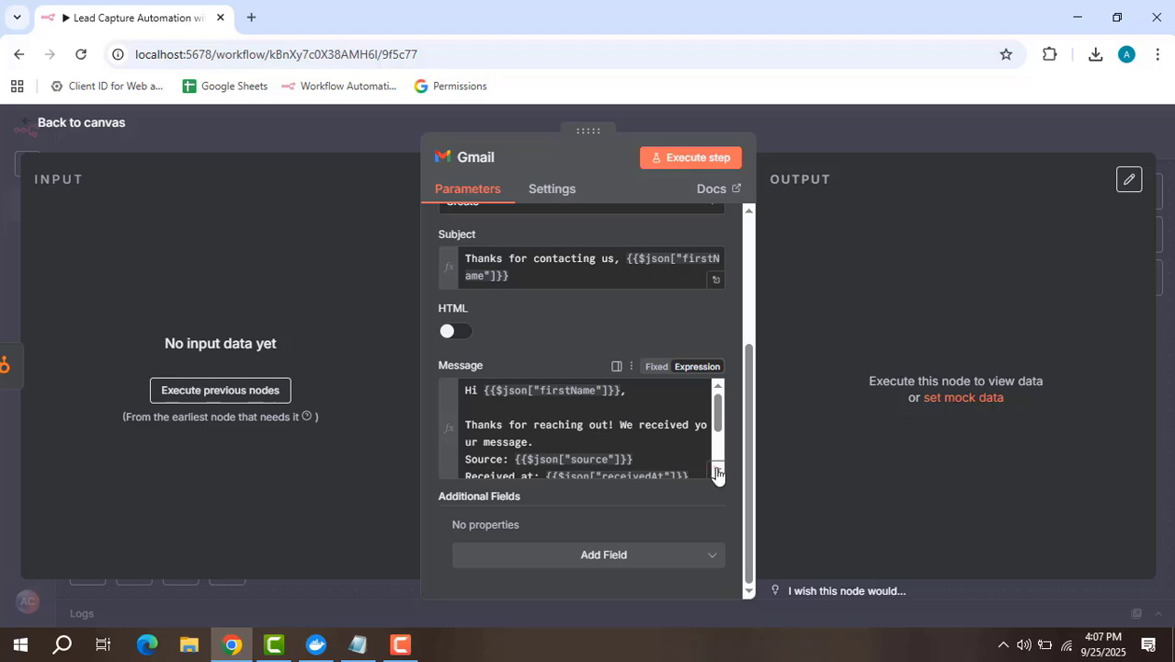
left_click(717, 469)
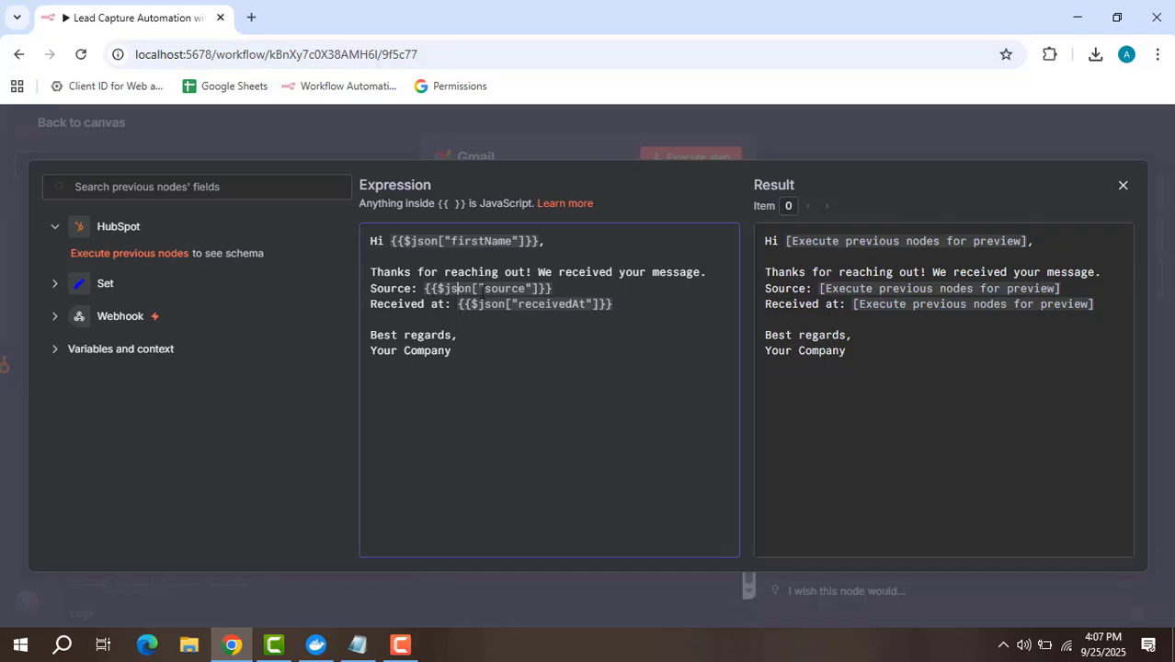
left_click(461, 317)
left_click(606, 138)
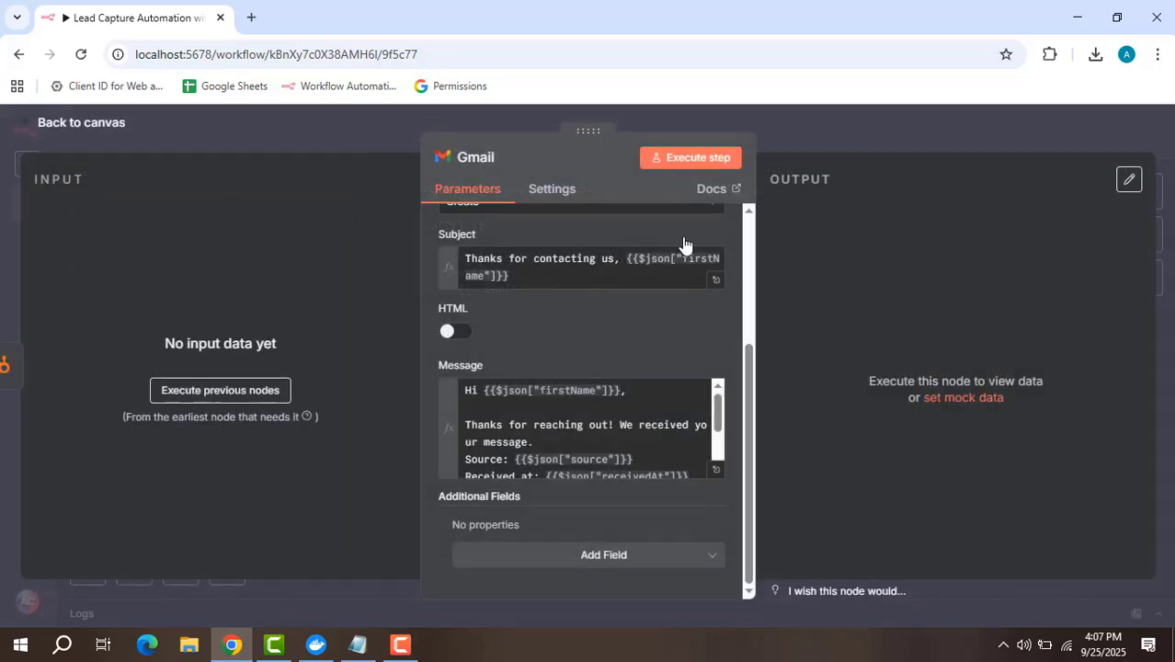
Change the Gmail node's resource to Message and return to the canvas.
scroll(612, 335, "up", 3)
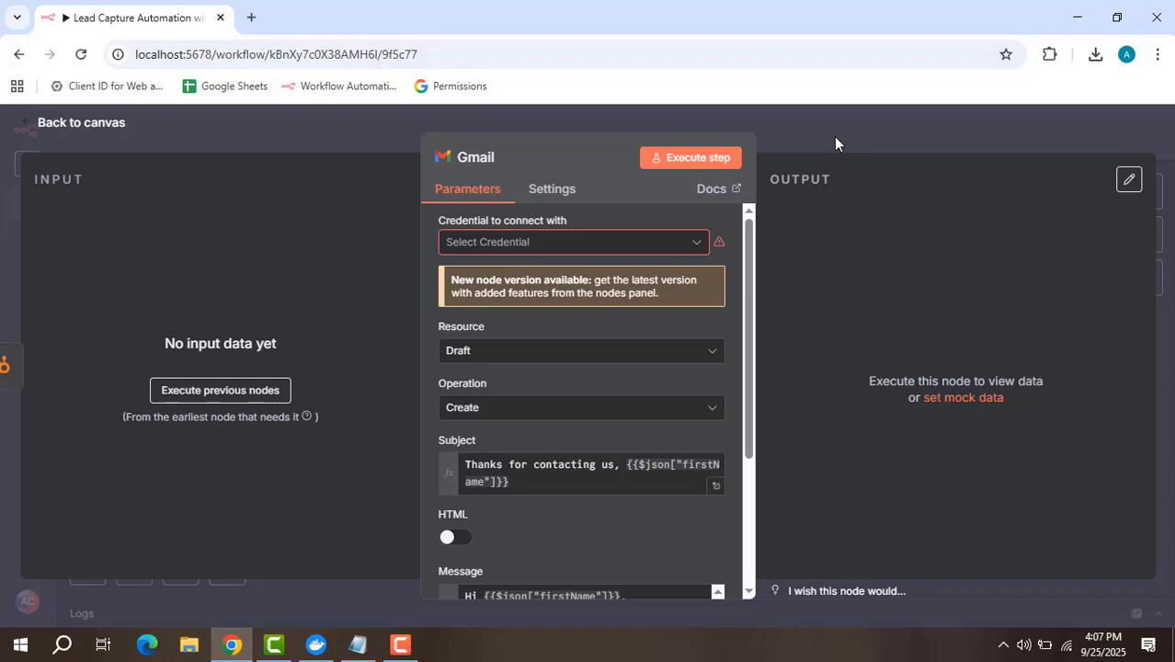
left_click(676, 354)
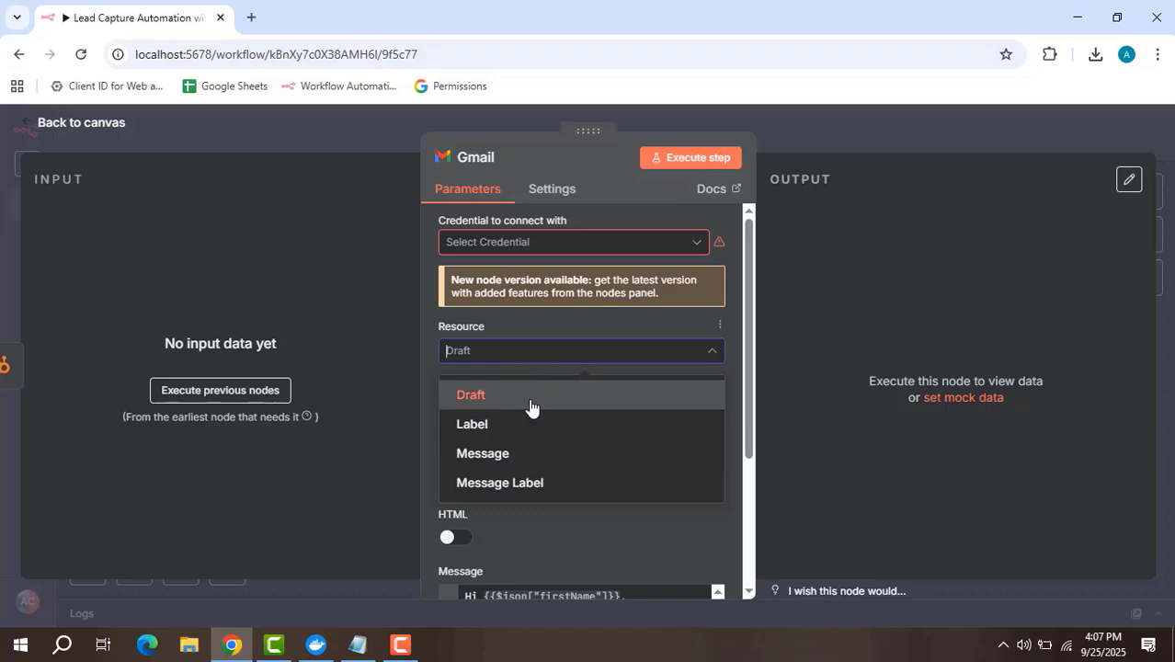
left_click(524, 455)
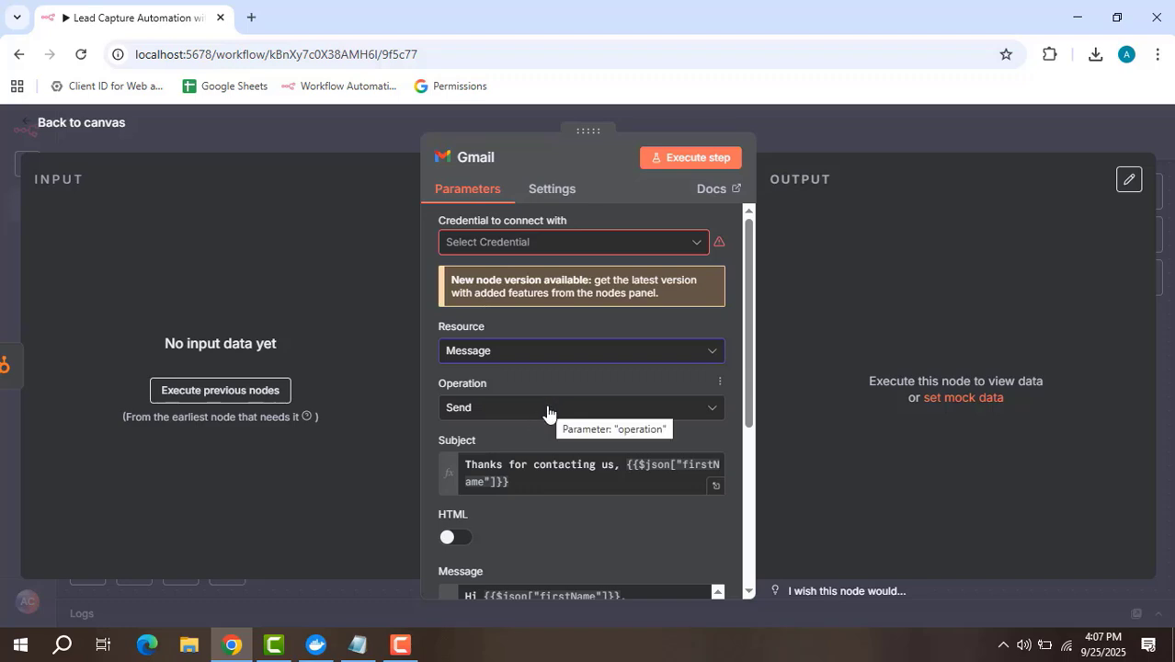
left_click(828, 118)
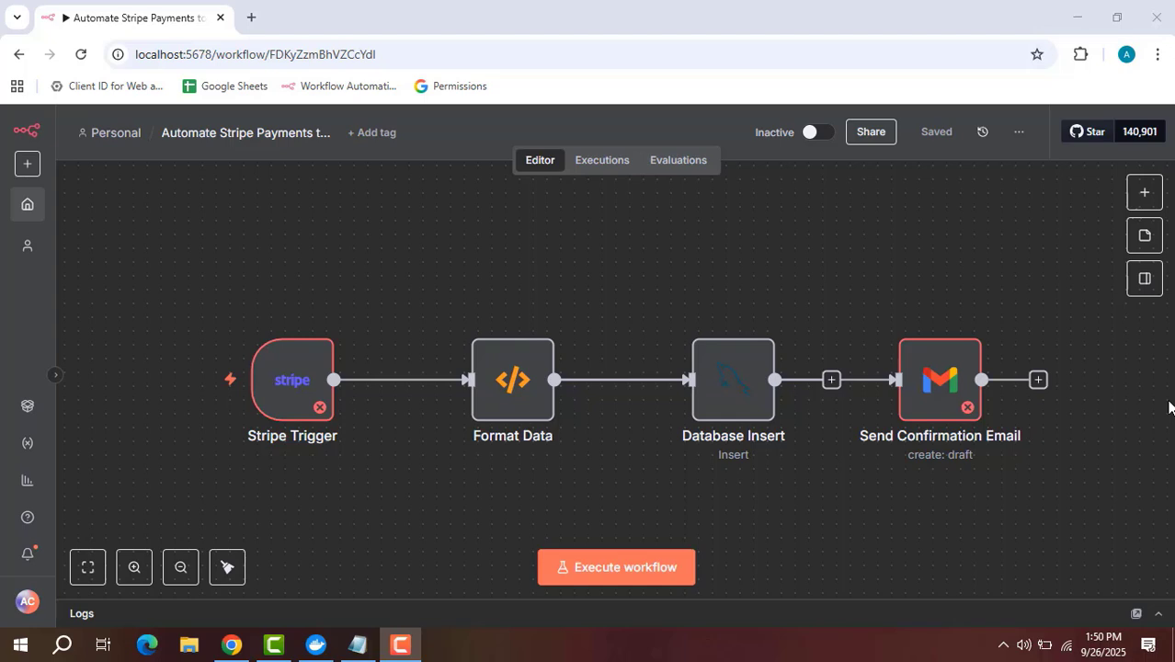
Review the Stripe Trigger node's credential, events and API version settings in the Stripe payments workflow, and return to the canvas.
double_click(296, 395)
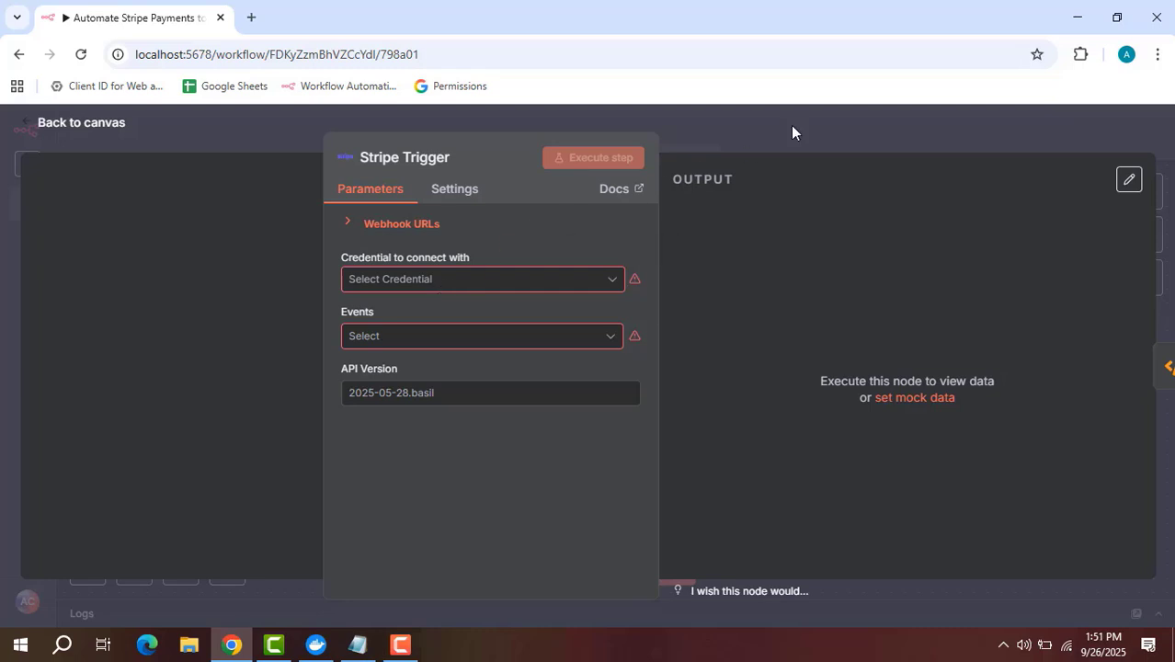
left_click(836, 124)
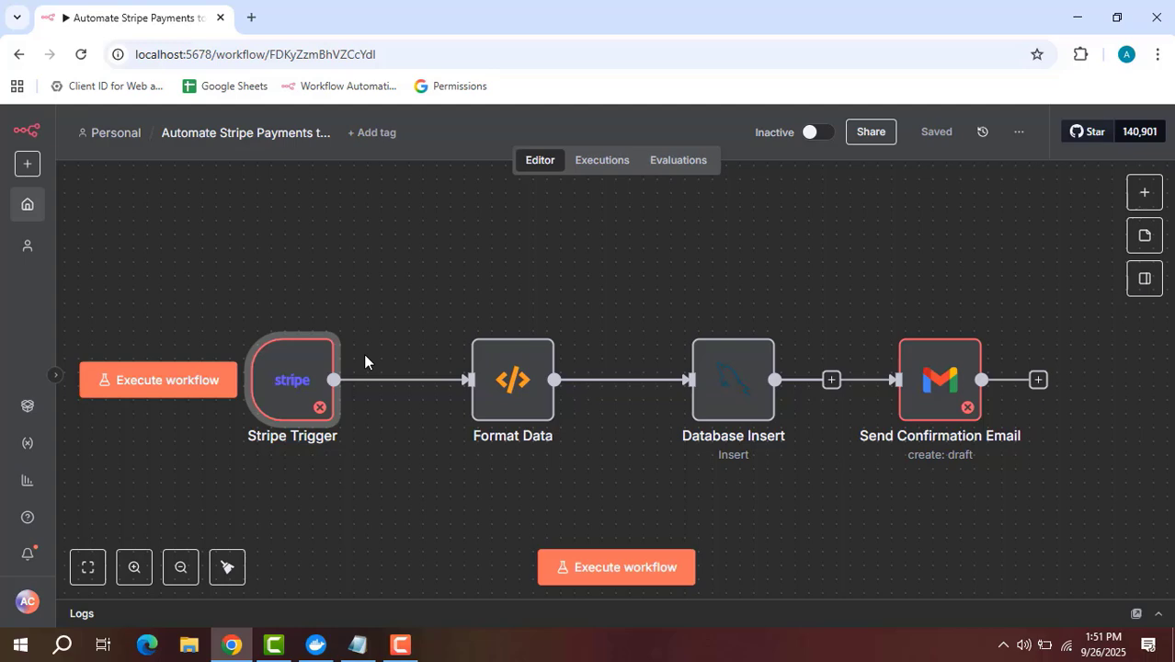
Examine the Format Data node's JavaScript code in the full code editor and return to the canvas.
double_click(504, 385)
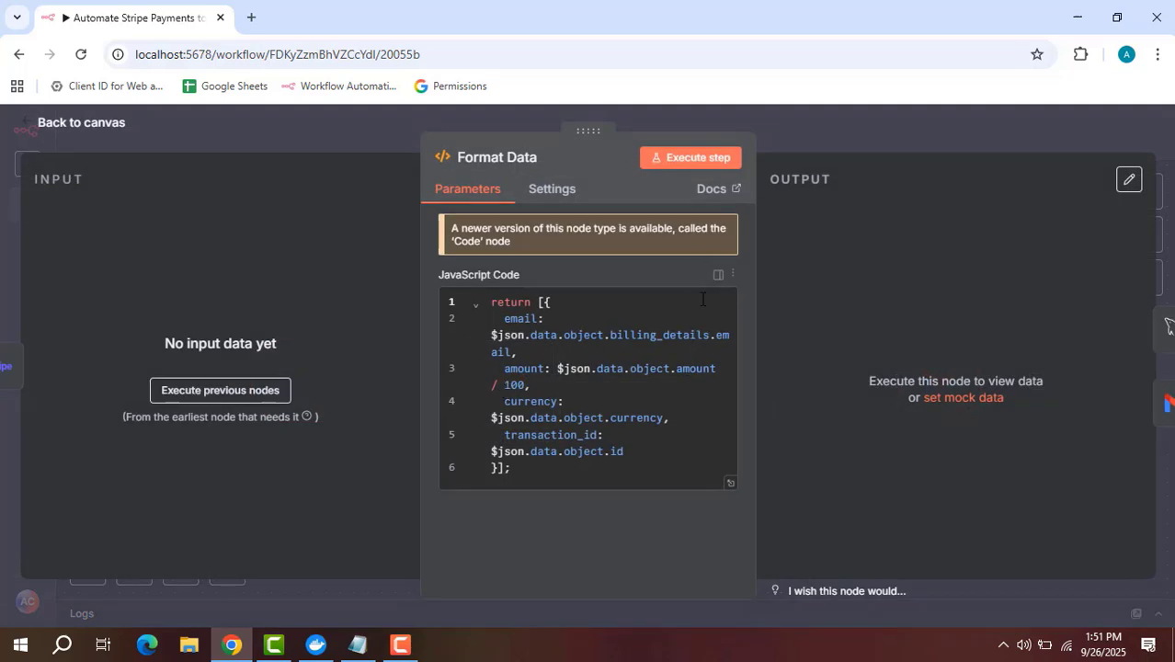
left_click(729, 485)
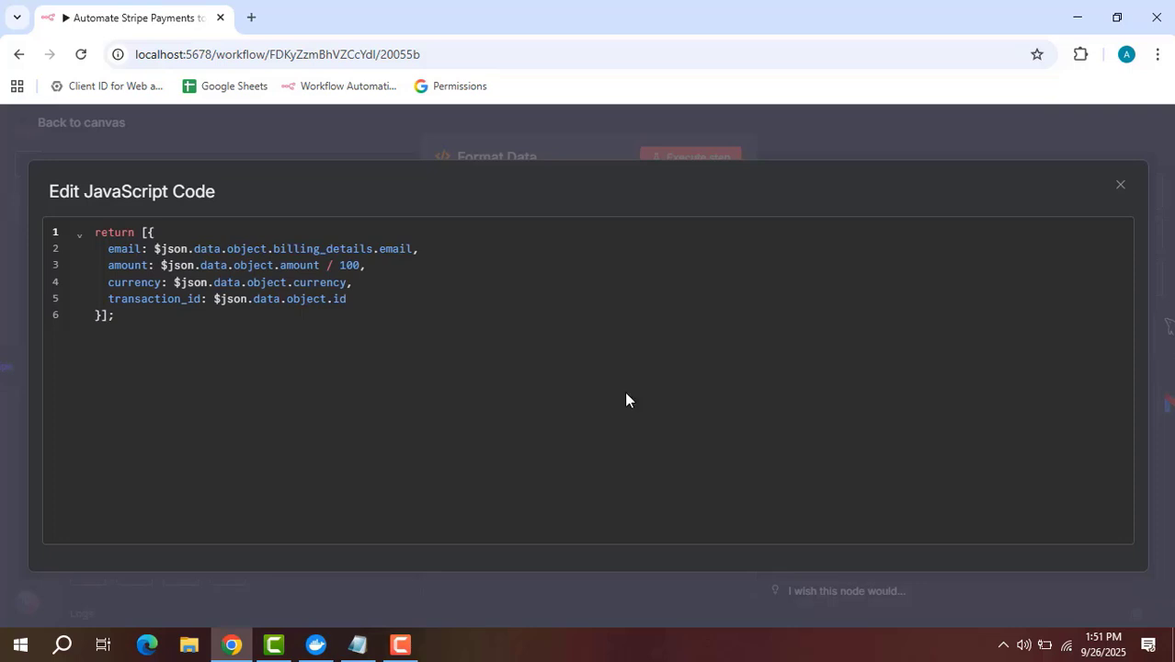
left_click(834, 130)
left_click(834, 130)
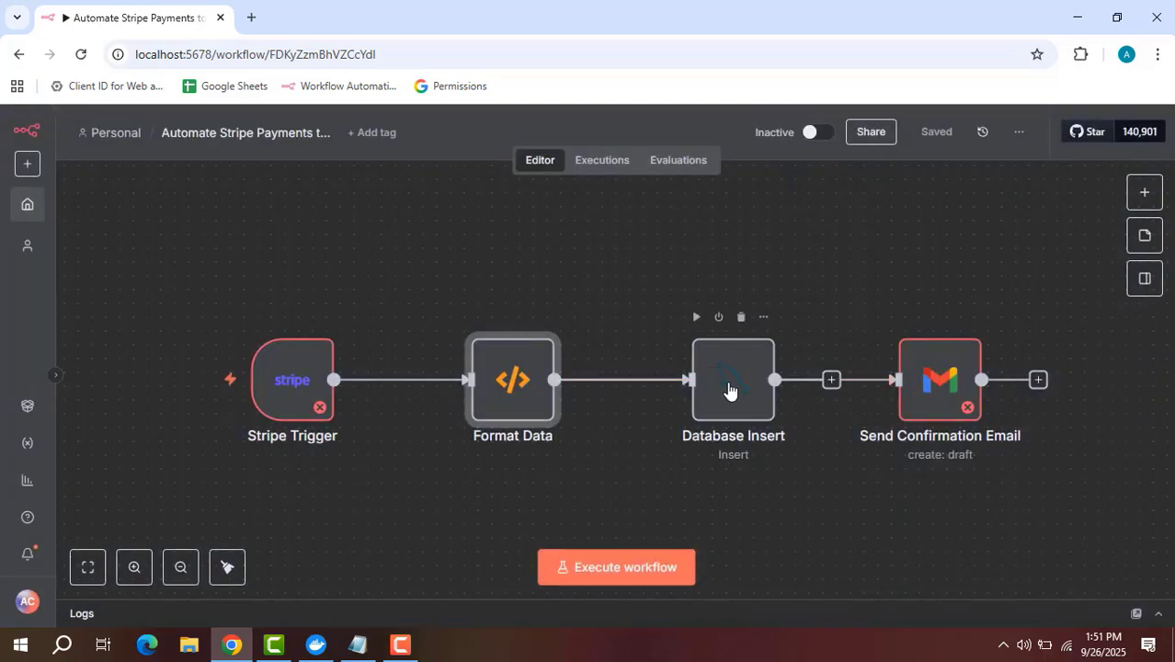
Review the Database Insert node's operation, table and columns settings, and return to the canvas.
left_click(728, 390)
double_click(728, 390)
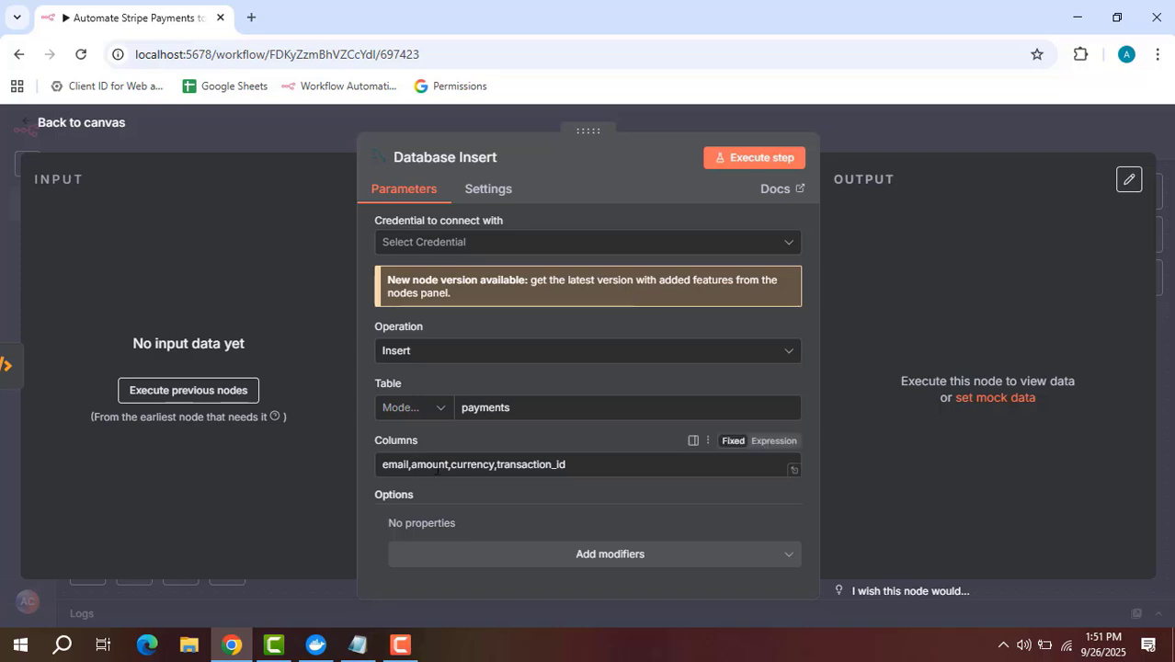
left_click(482, 465)
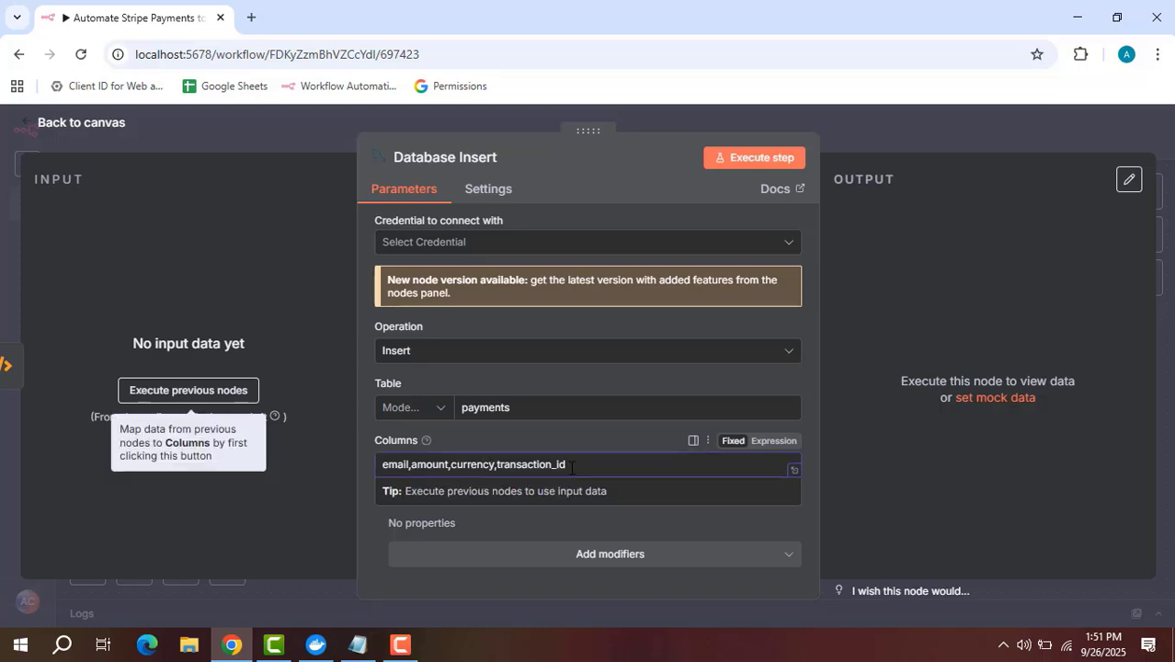
left_click(874, 128)
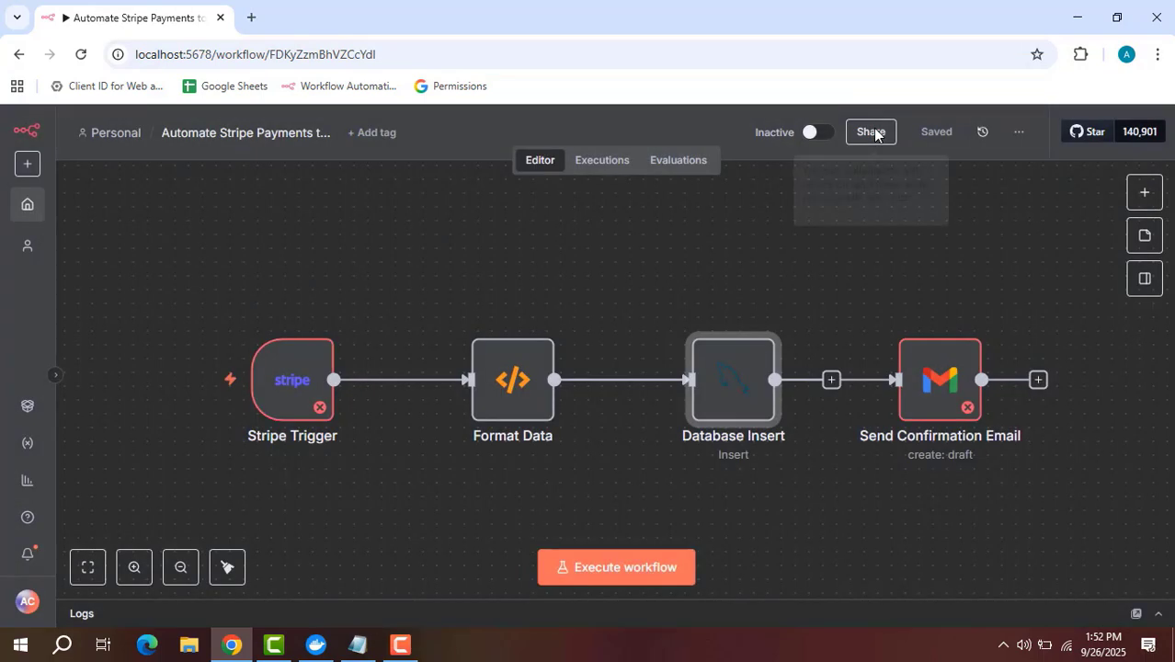
Begin the Send Confirmation Email node's message with "We received your payment of [Amount] [Currency]" in the expanded message editor.
left_click(940, 395)
double_click(941, 395)
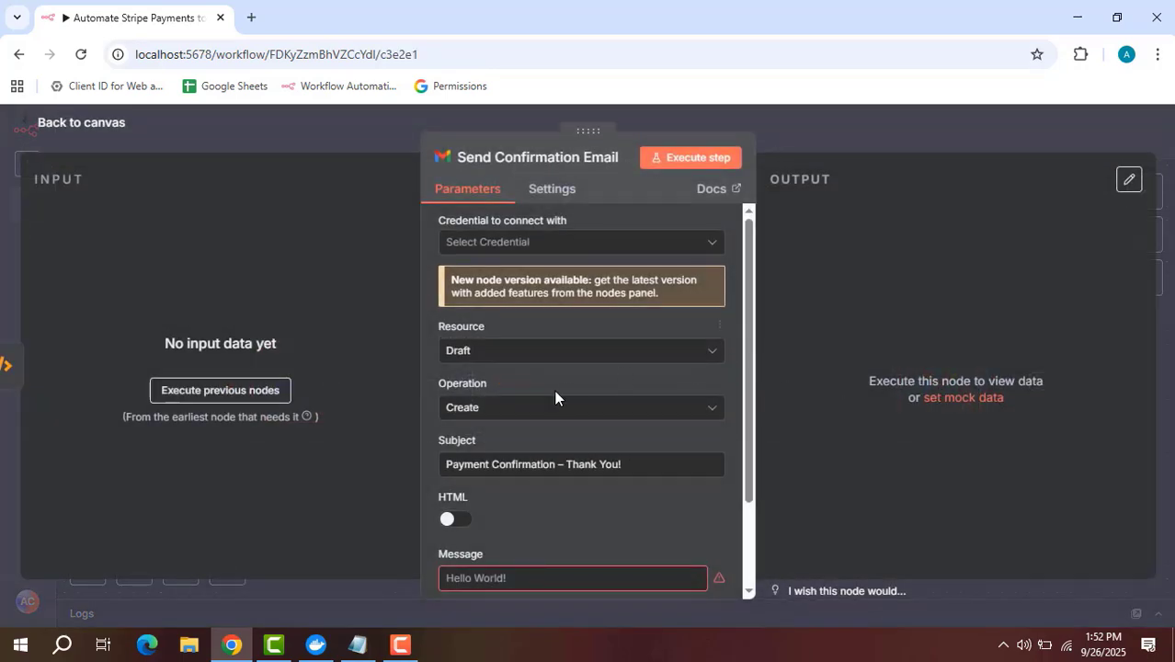
scroll(687, 449, "down", 2)
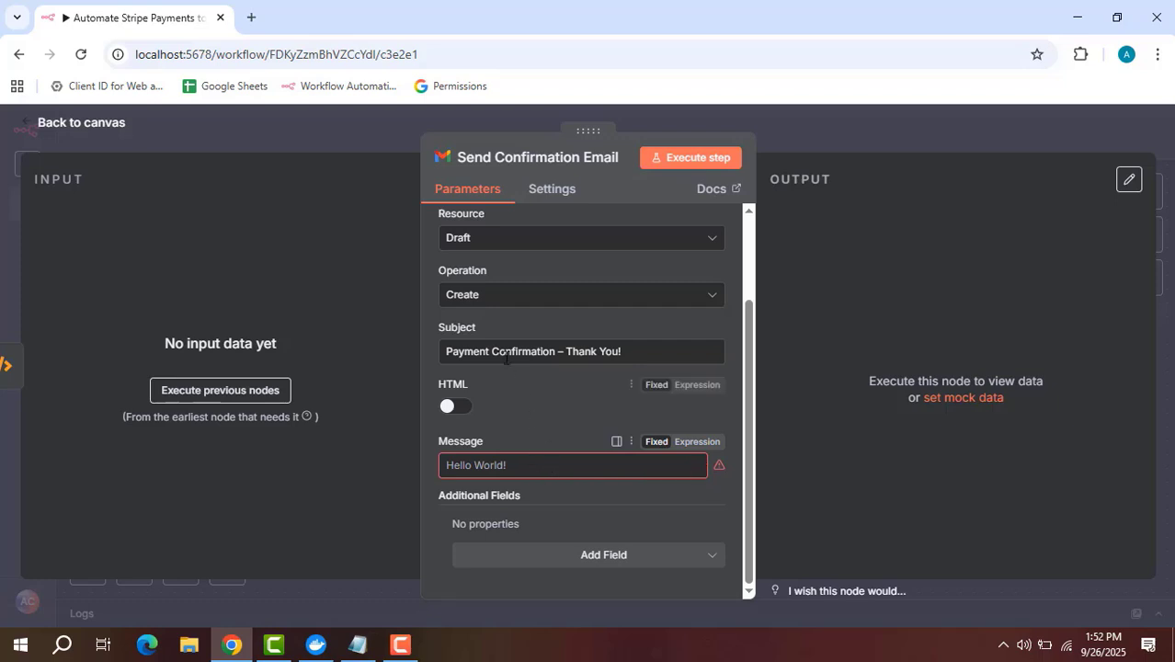
left_click(515, 465)
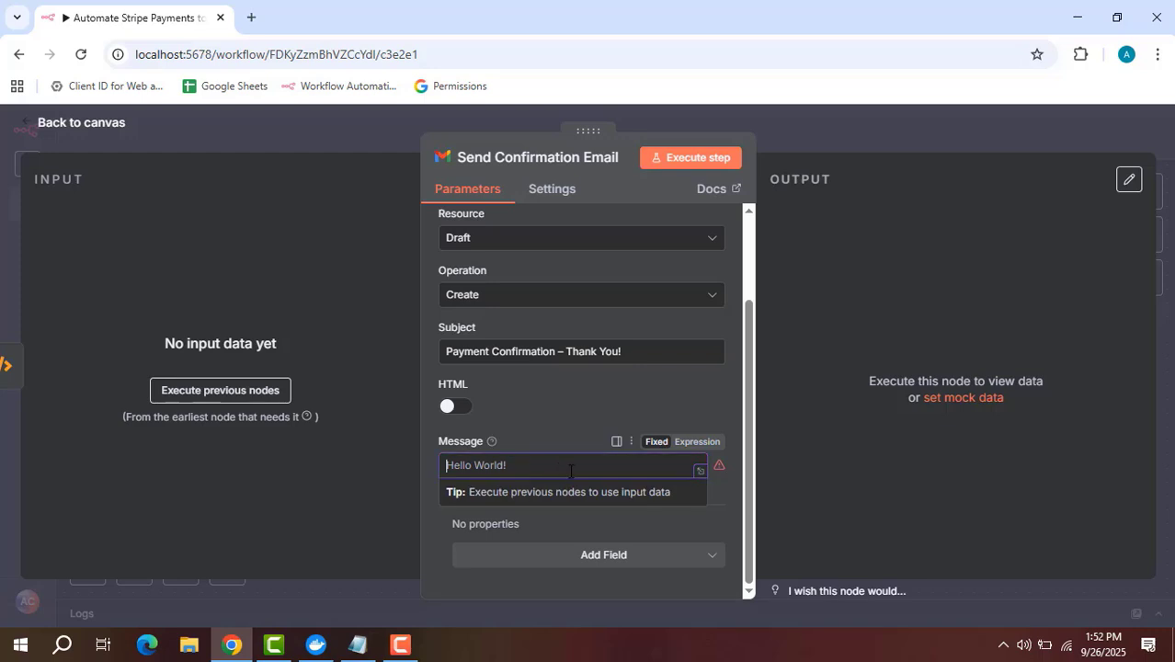
left_click(699, 474)
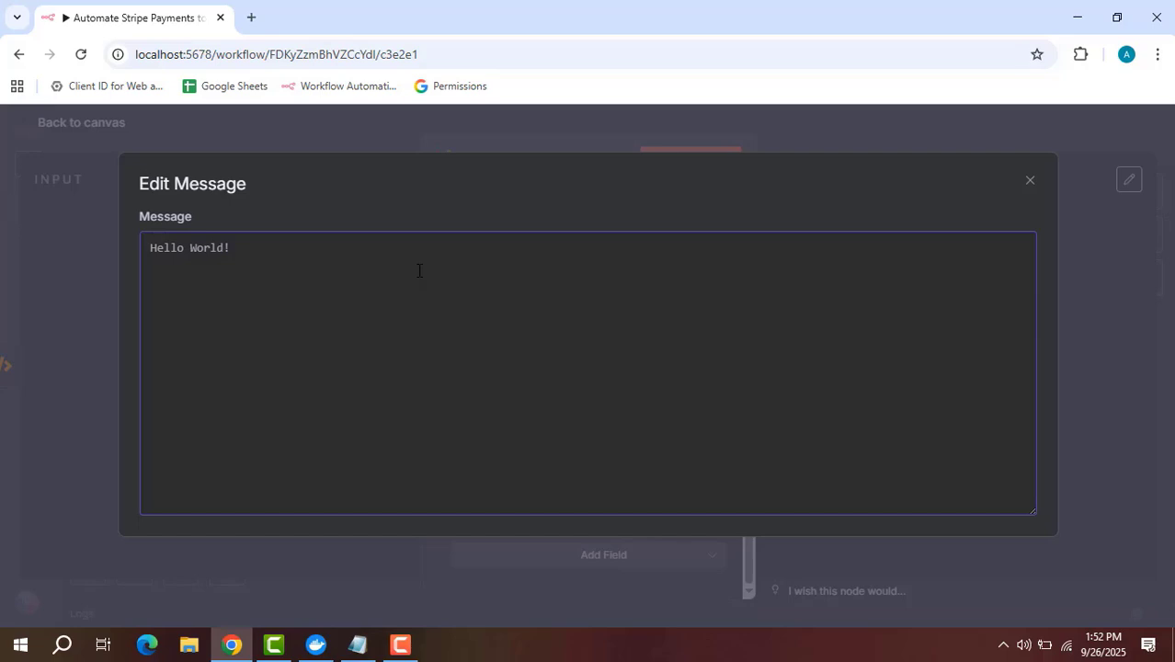
type("We received yout")
key("BackSpace")
type("r ")
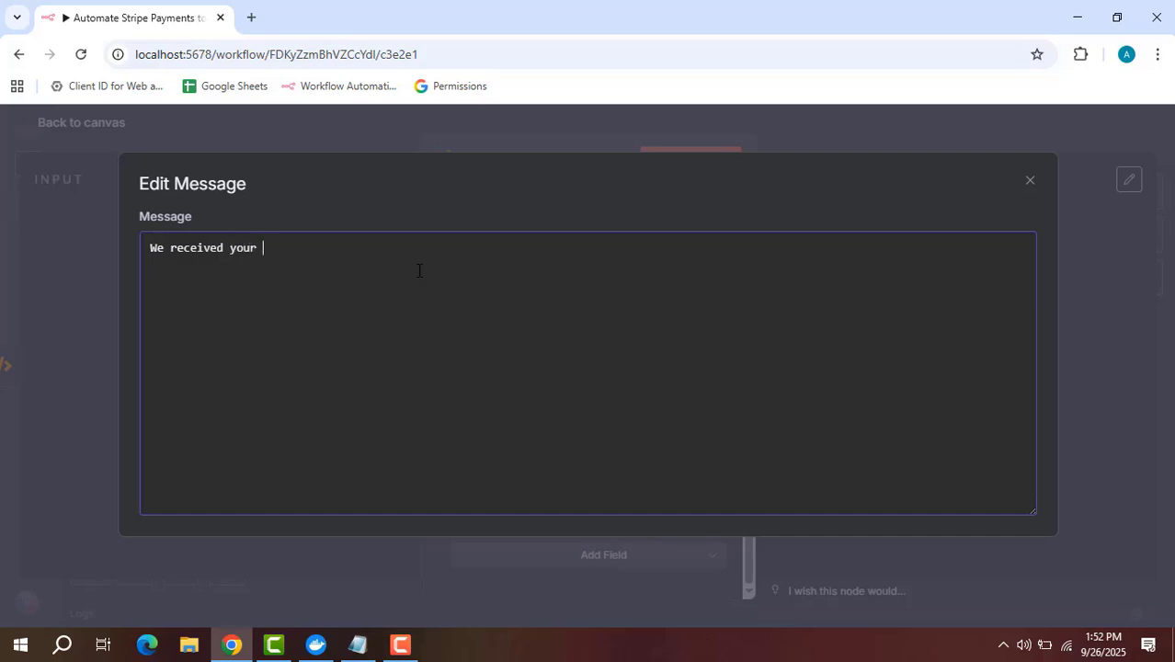
type("payment of [Amount")
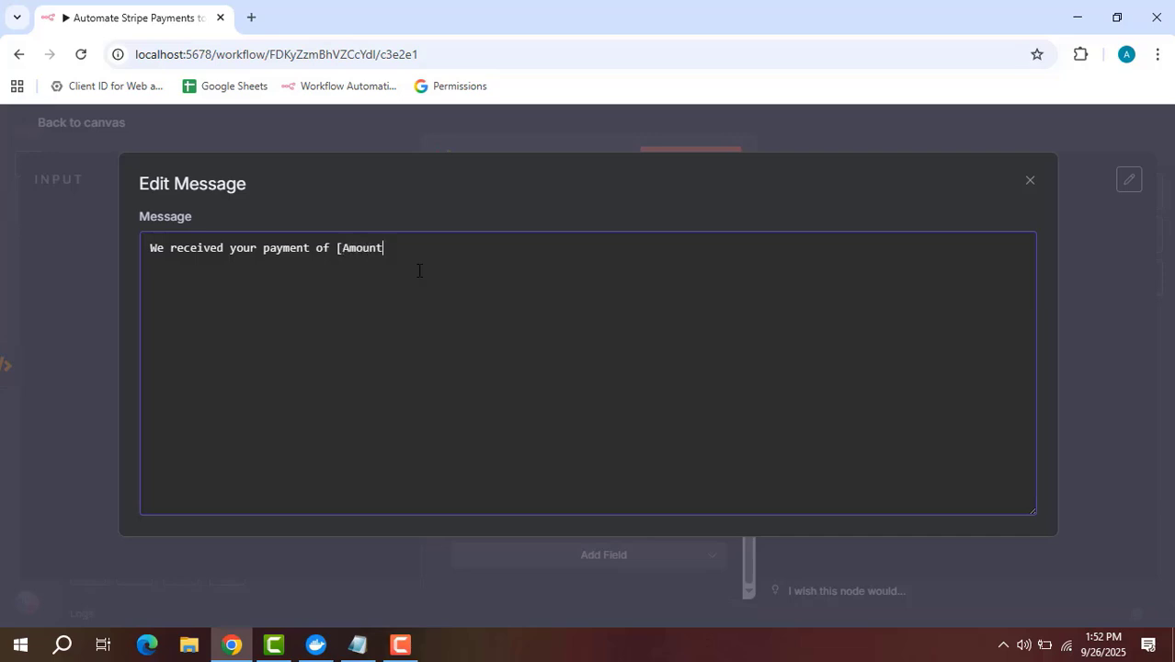
type("] ")
type("[")
type("Curren")
type("cy")
type("]")
type("/")
key("BackSpace")
key("BackSpace")
Complete the confirmation message with ". Transaction ID: [ID]." and return to the canvas.
type(". Transact")
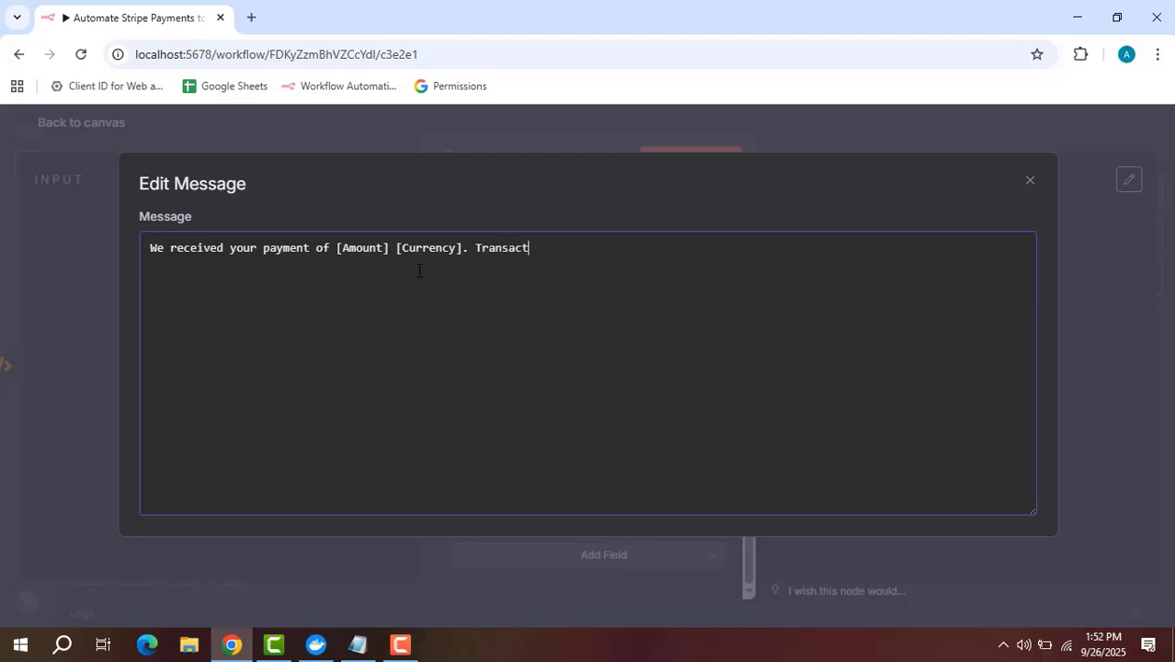
type("u")
key("BackSpace")
type("ion ID: [ID].")
left_click(1029, 183)
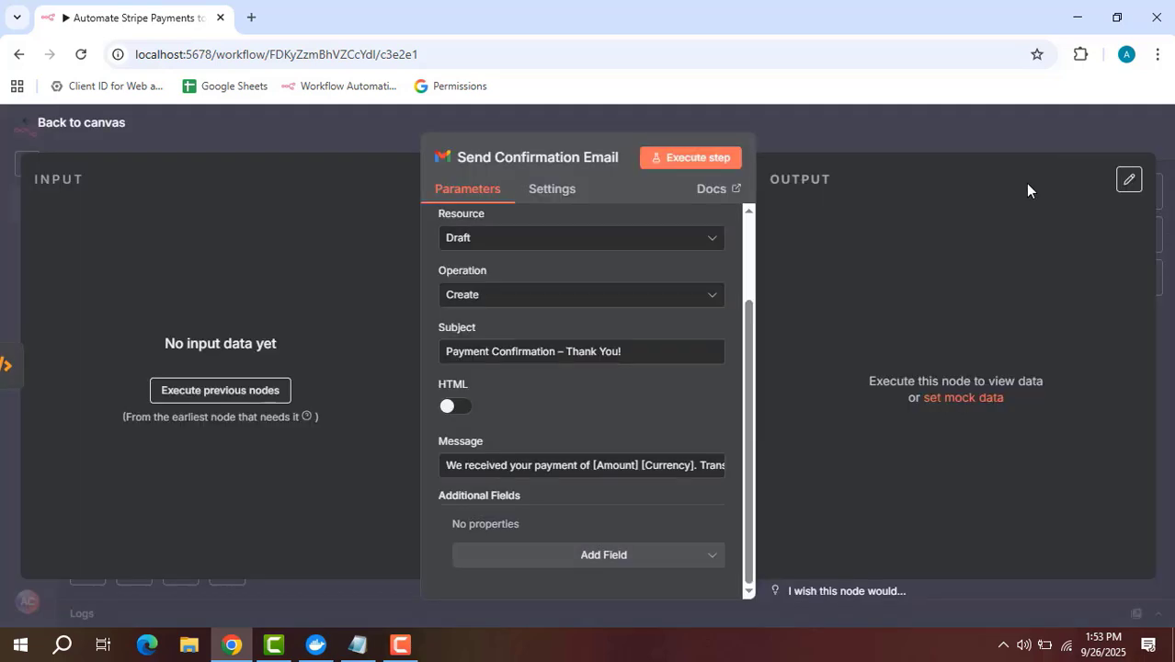
left_click(834, 124)
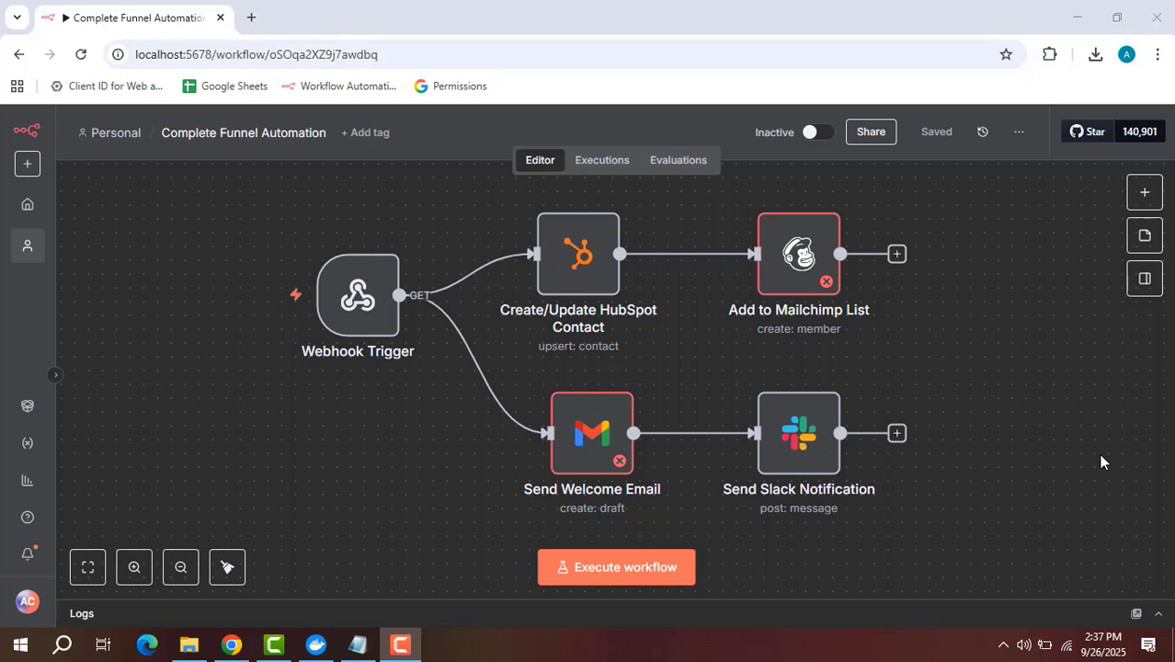
Review the Webhook Trigger node's production URL, method, path and response settings in the Complete Funnel Automation workflow, and return to the canvas.
double_click(356, 311)
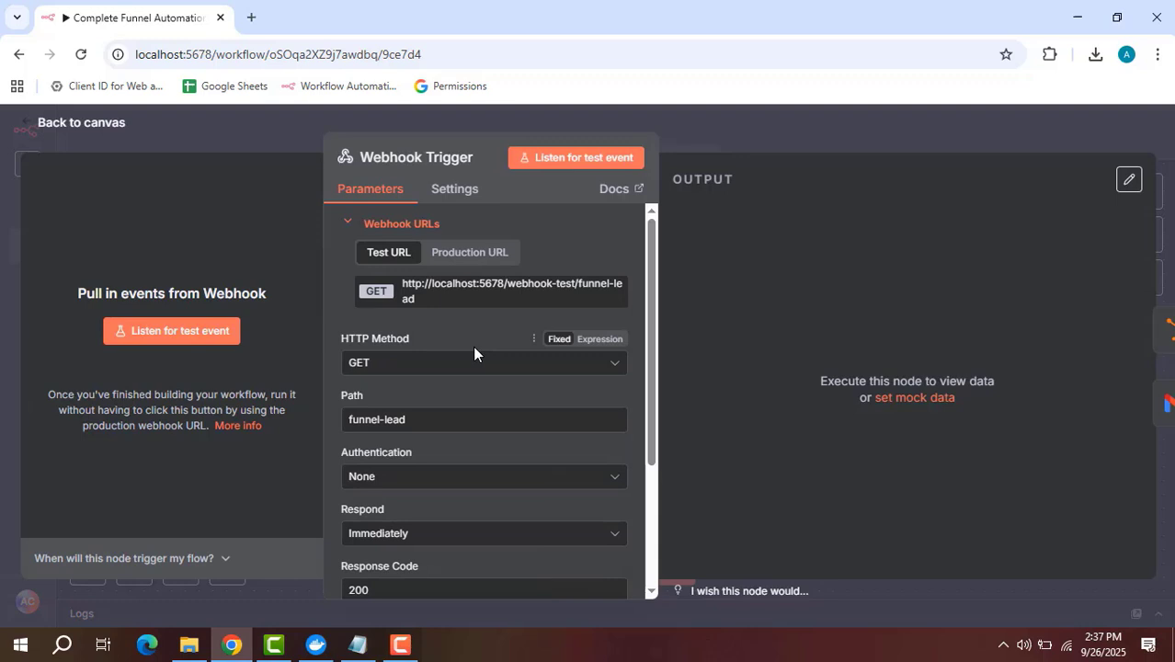
left_click(480, 252)
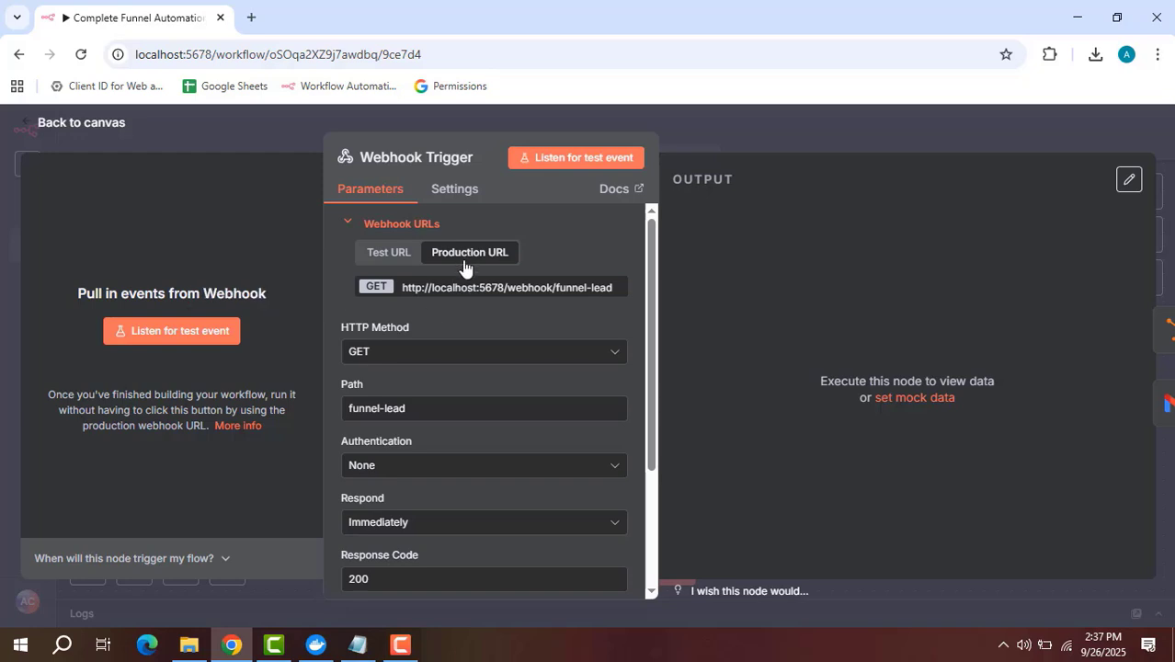
scroll(497, 506, "down", 2)
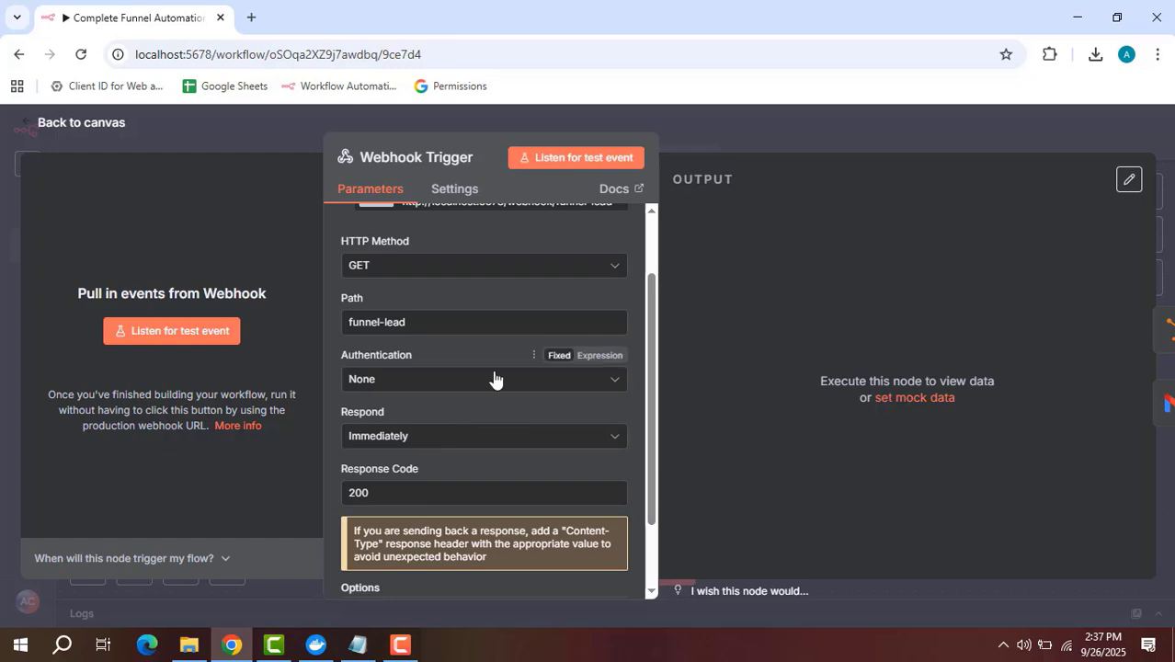
left_click(749, 134)
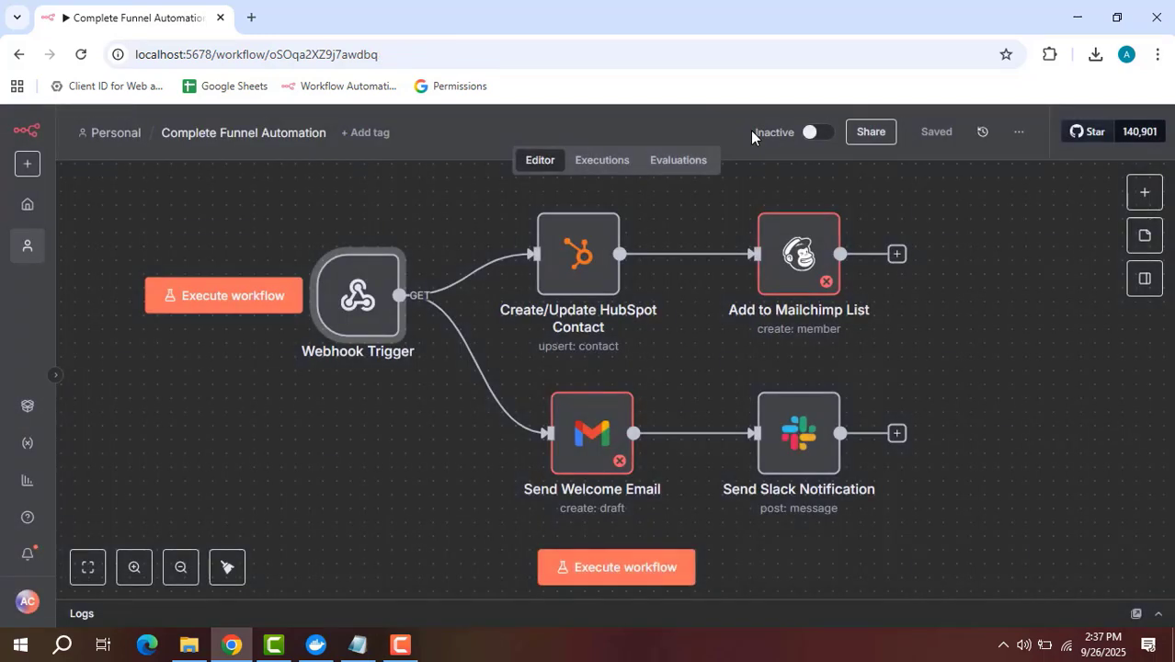
Examine the Create/Update HubSpot Contact node's settings and its available additional contact fields without adding any, and return to the canvas.
double_click(572, 273)
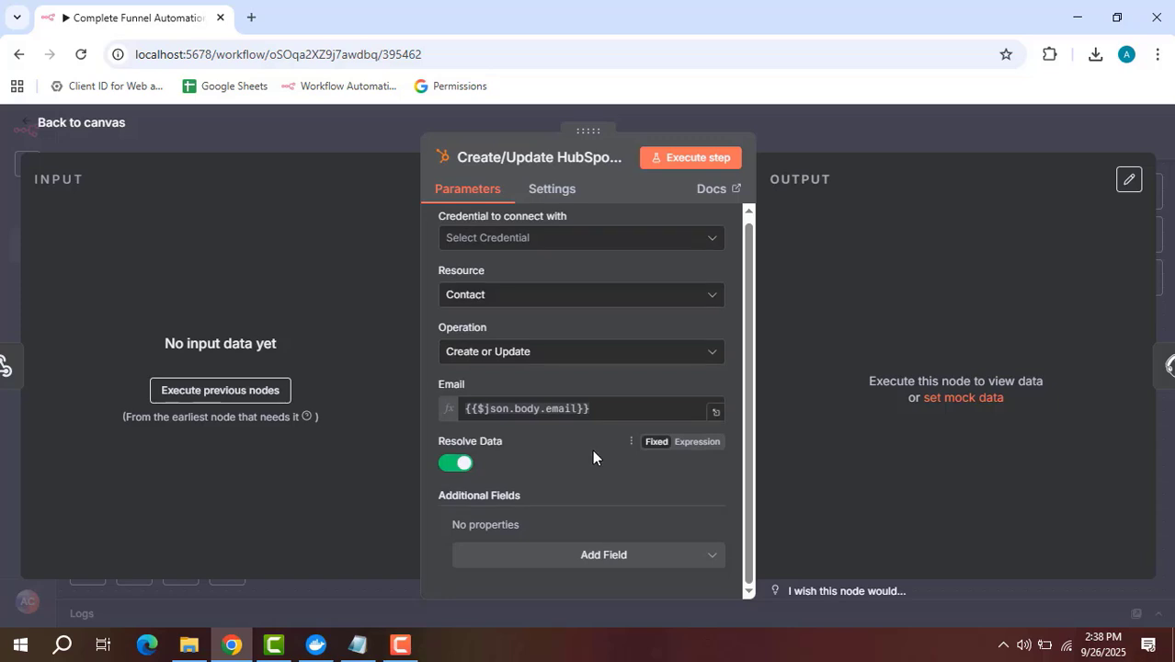
left_click(600, 556)
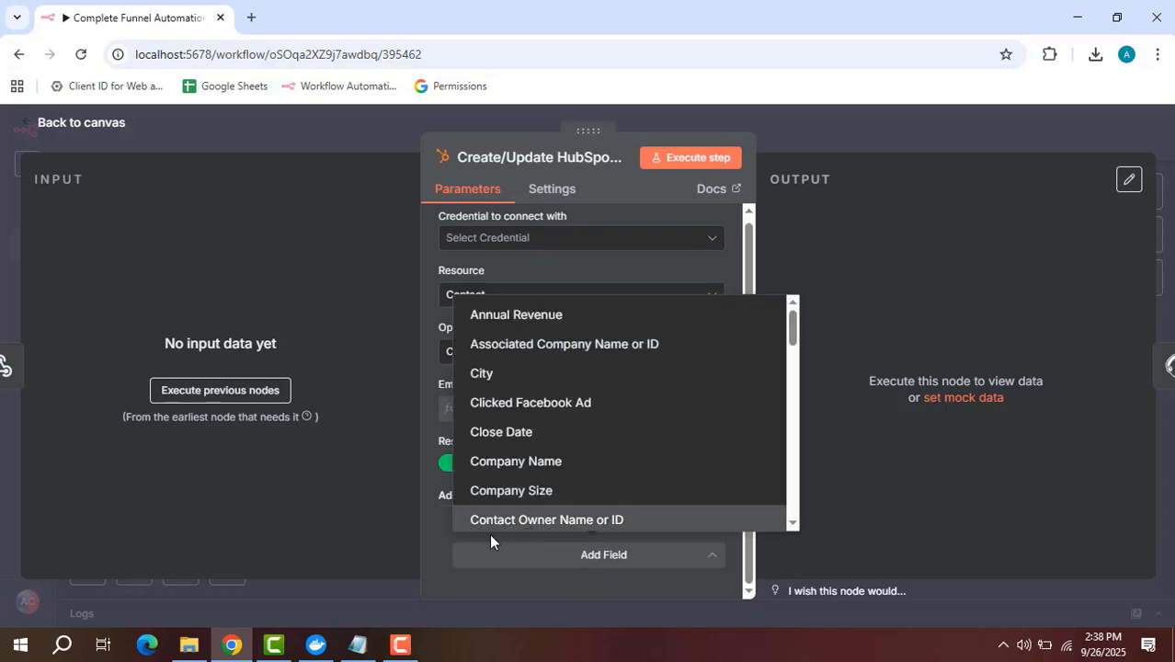
left_click(434, 523)
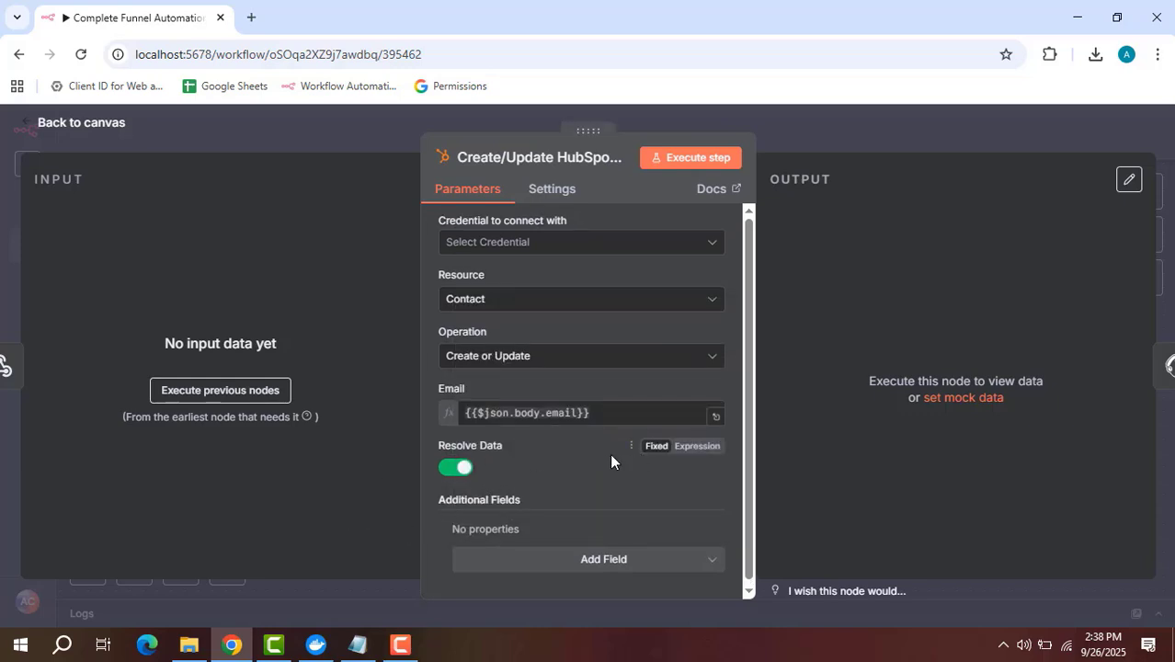
left_click(589, 561)
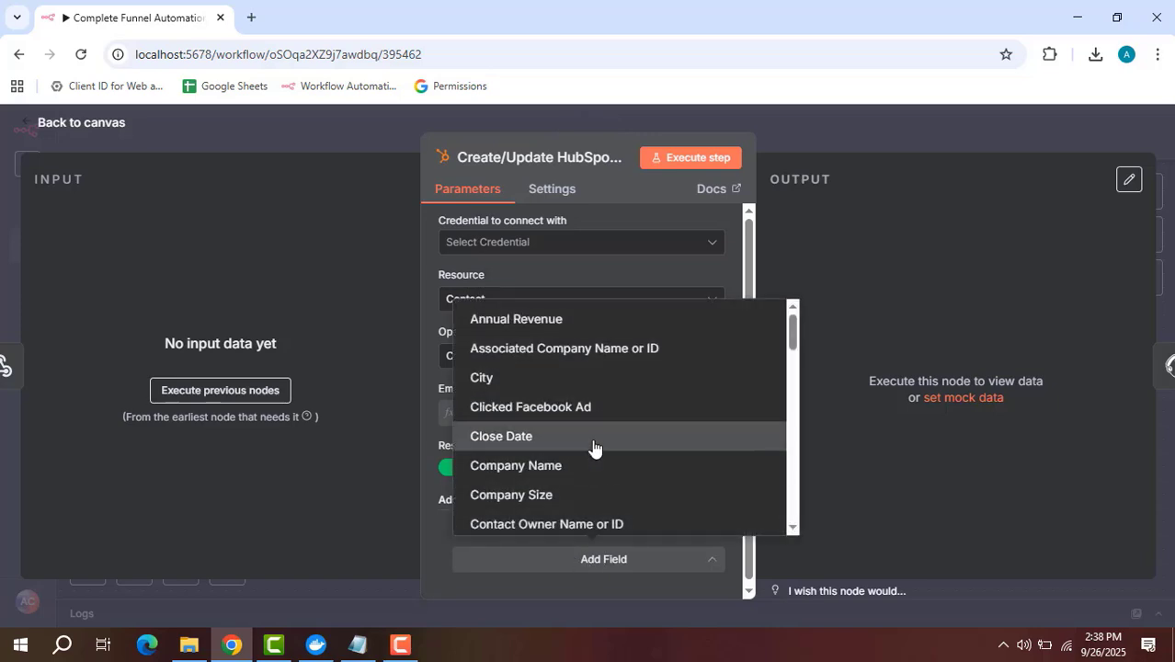
scroll(593, 448, "down", 2)
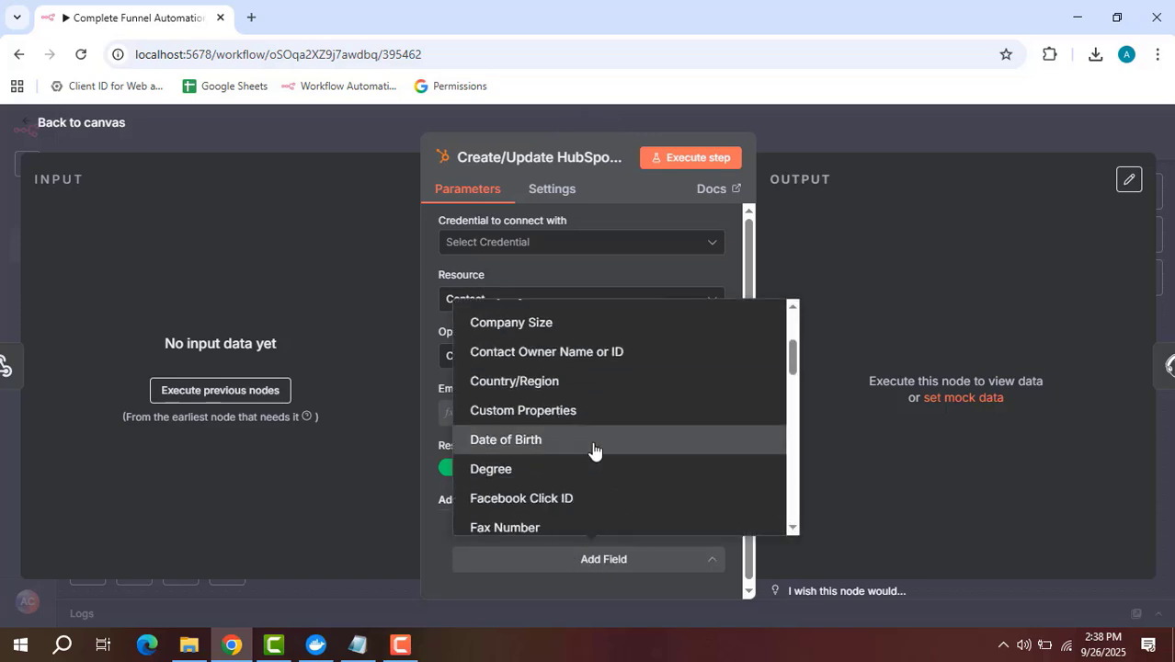
scroll(593, 448, "down", 3)
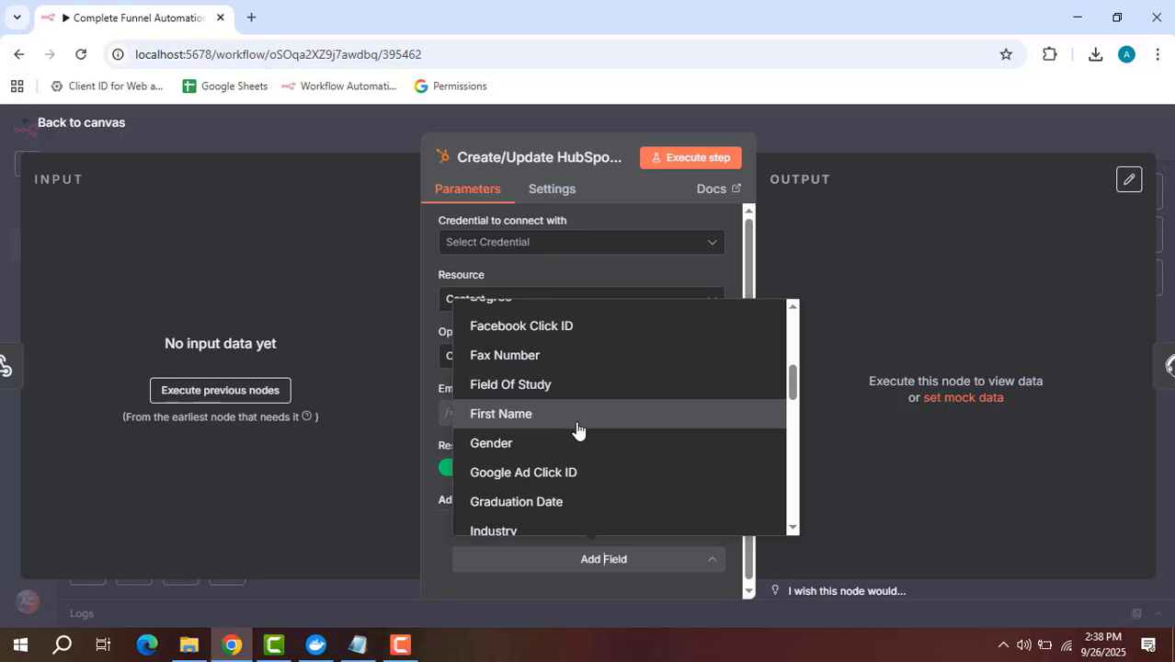
scroll(587, 426, "down", 4)
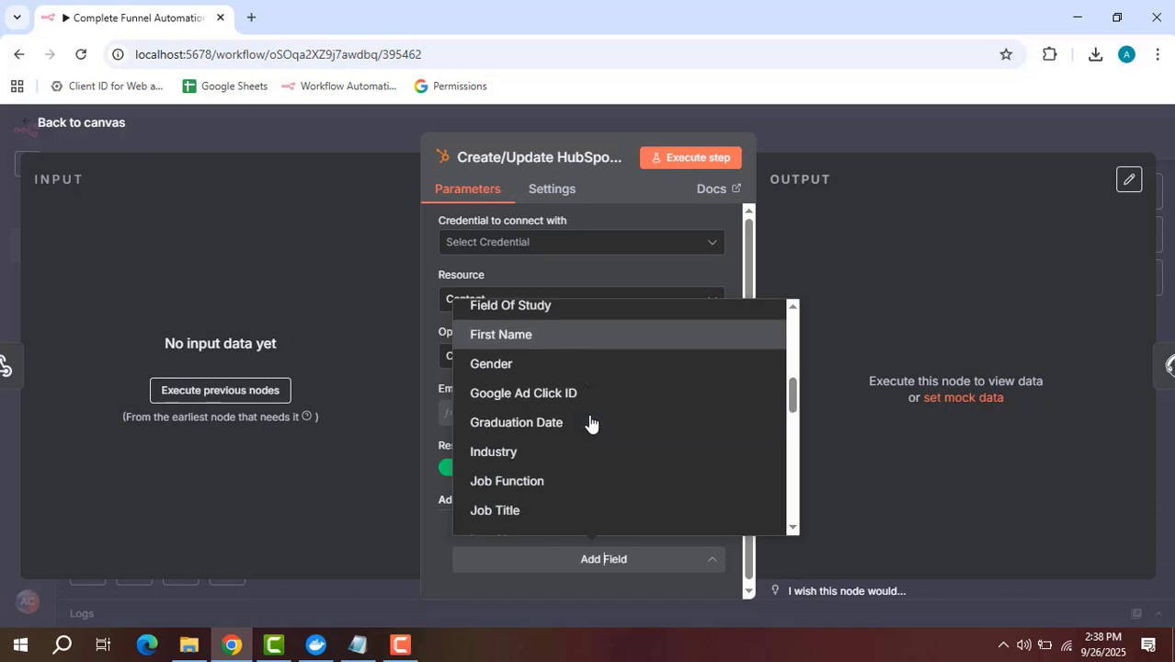
scroll(590, 423, "down", 5)
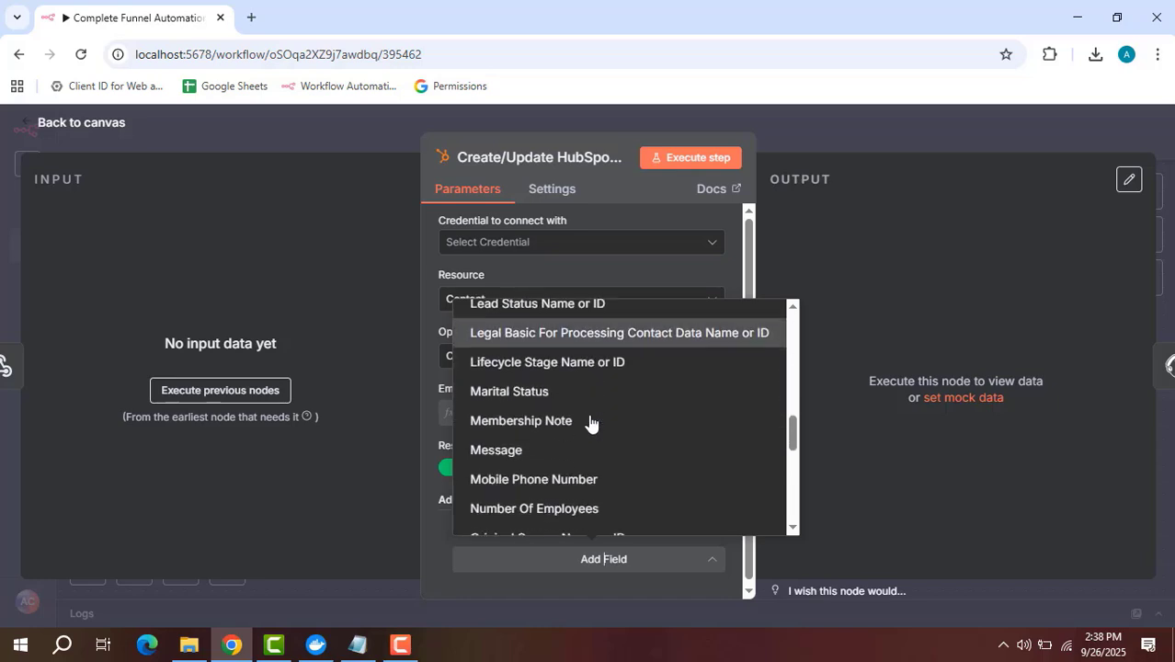
scroll(591, 423, "up", 2)
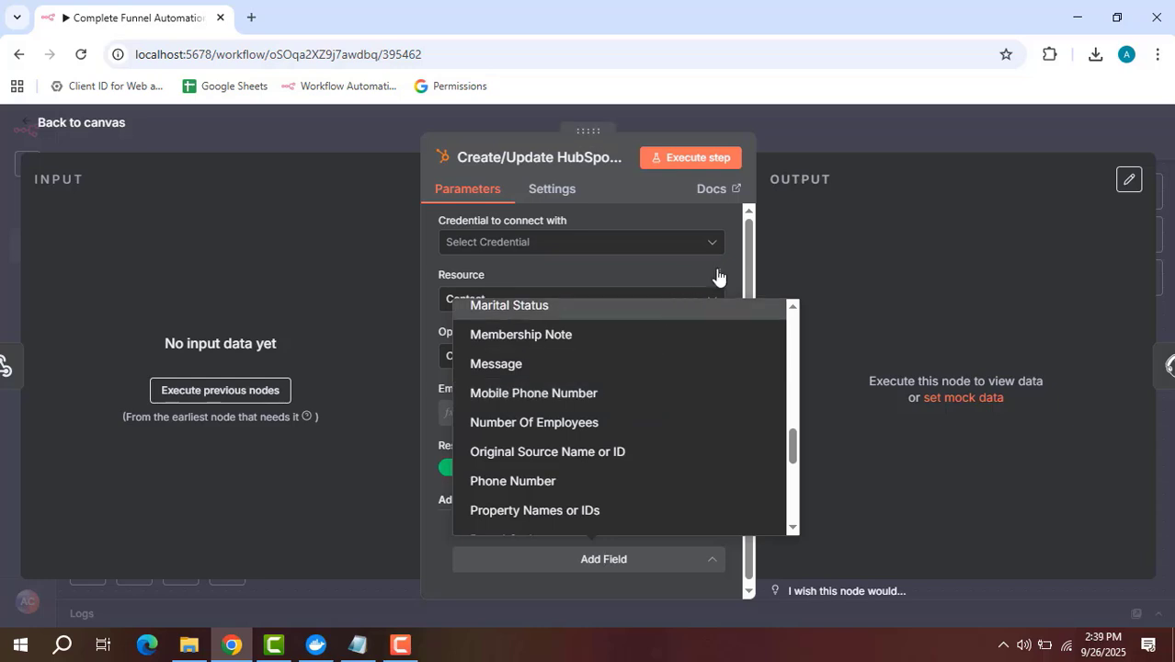
left_click(831, 129)
left_click(830, 129)
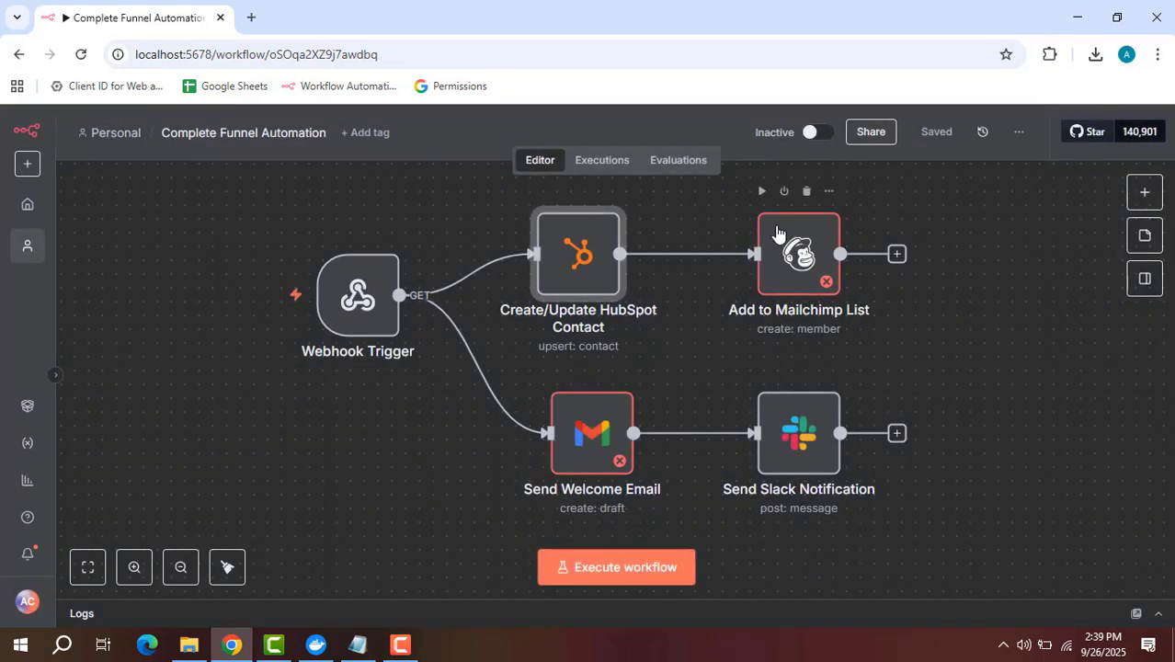
Set the Send Welcome Email node's message to "Hi [Name], thank you for your interest! Our team will contact you soon." and return to the canvas.
double_click(588, 438)
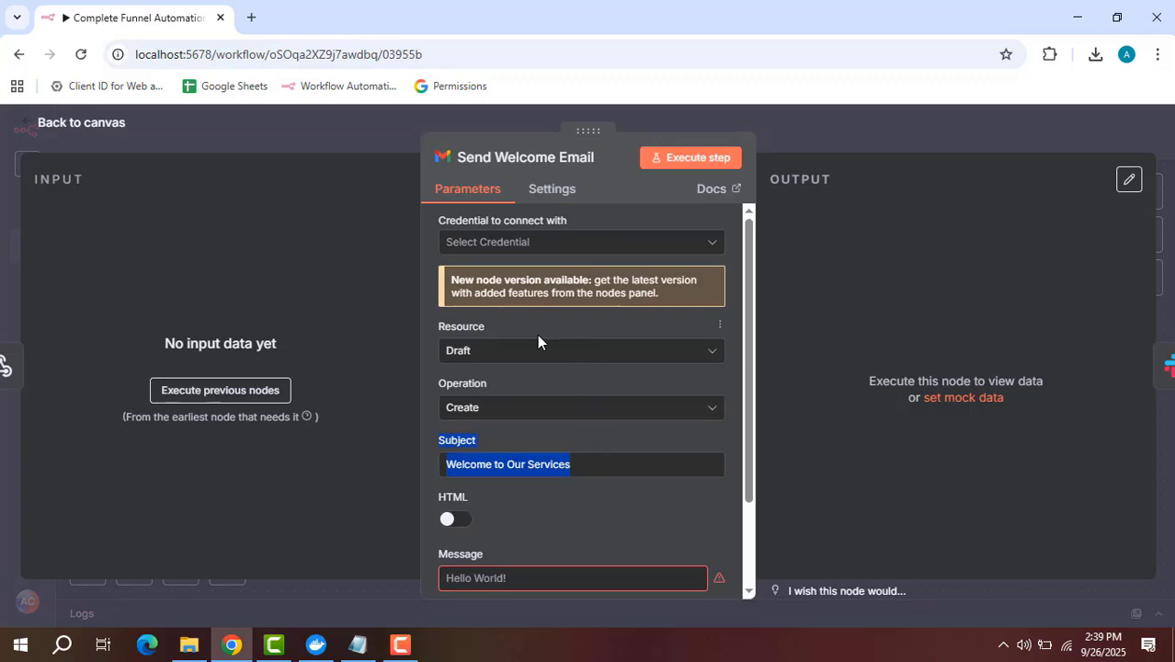
left_click(557, 502)
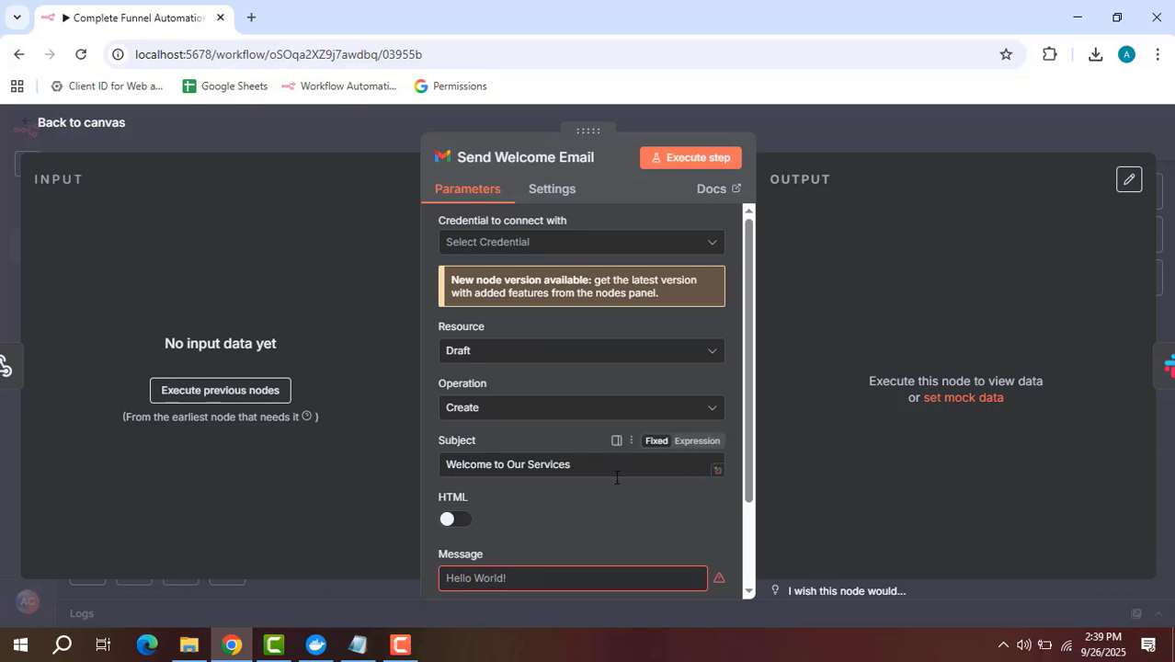
scroll(609, 477, "down", 1)
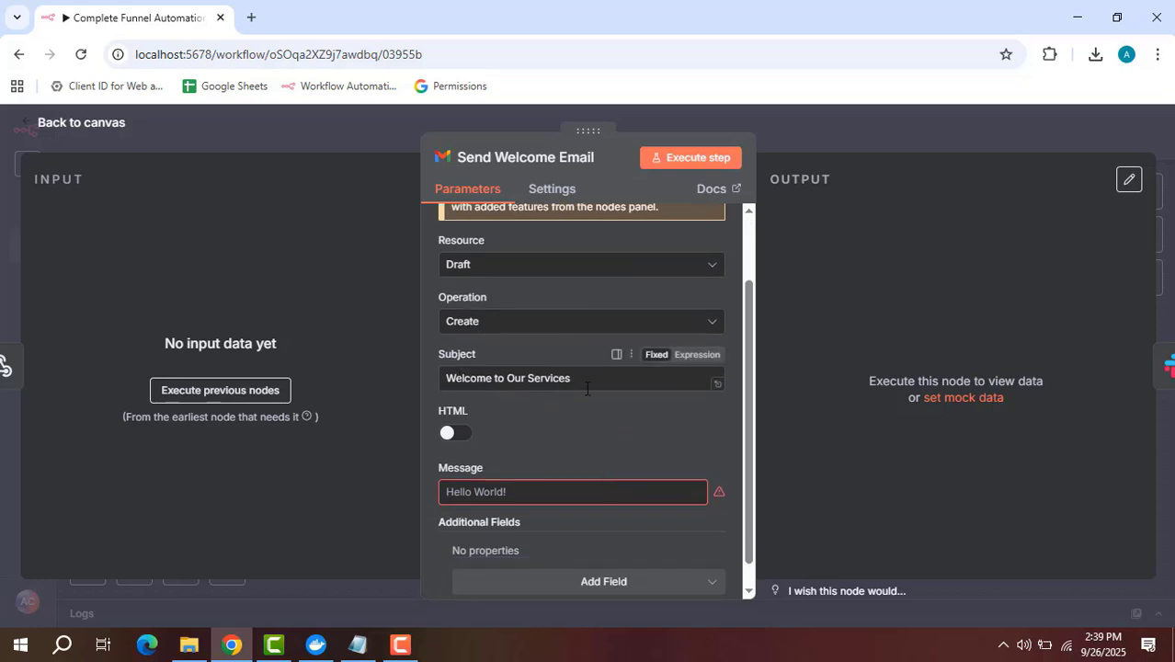
scroll(575, 412, "down", 1)
left_click(702, 472)
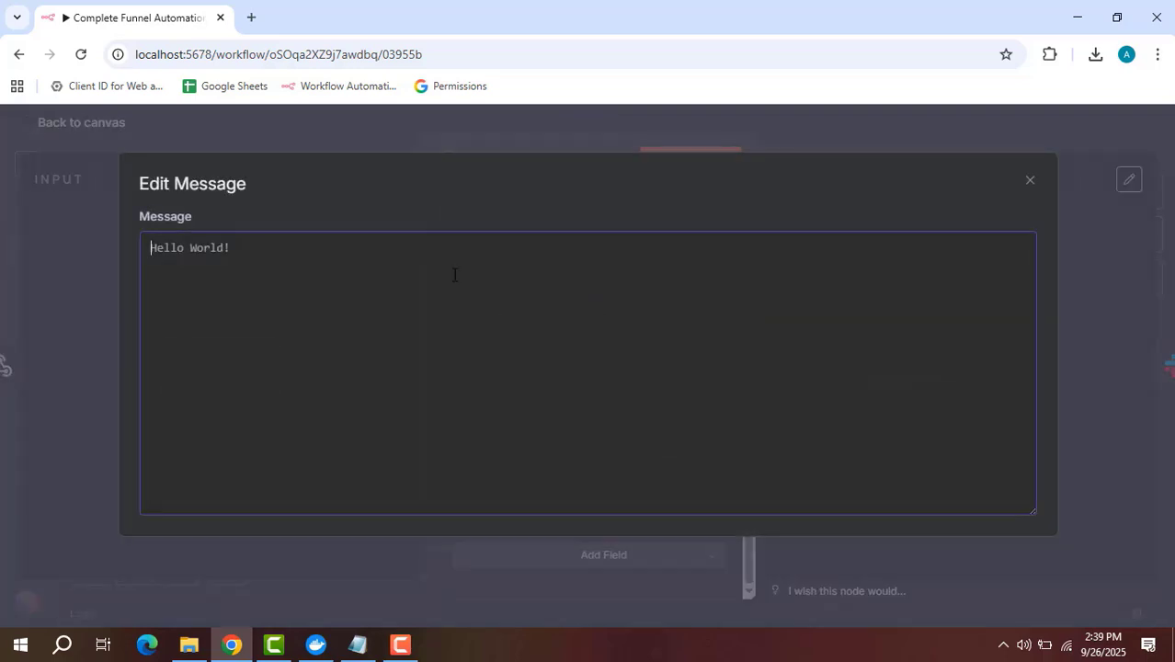
key("ctrl+a")
type("HU")
key("BackSpace")
type("i [Name], thank")
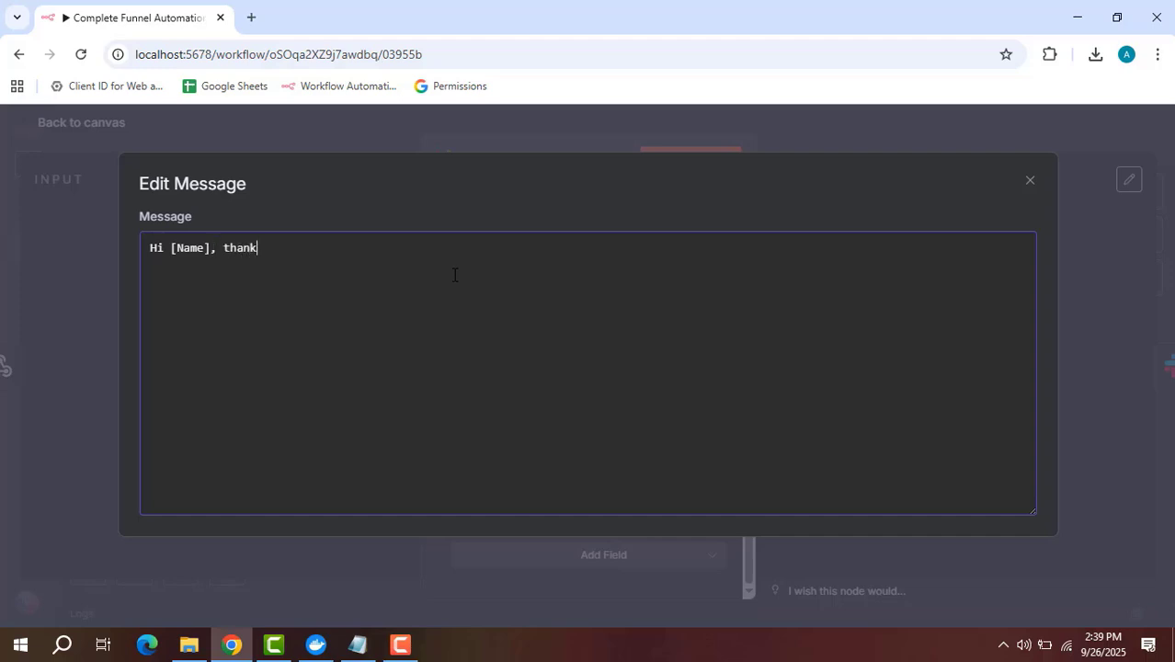
type(" you for your interest")
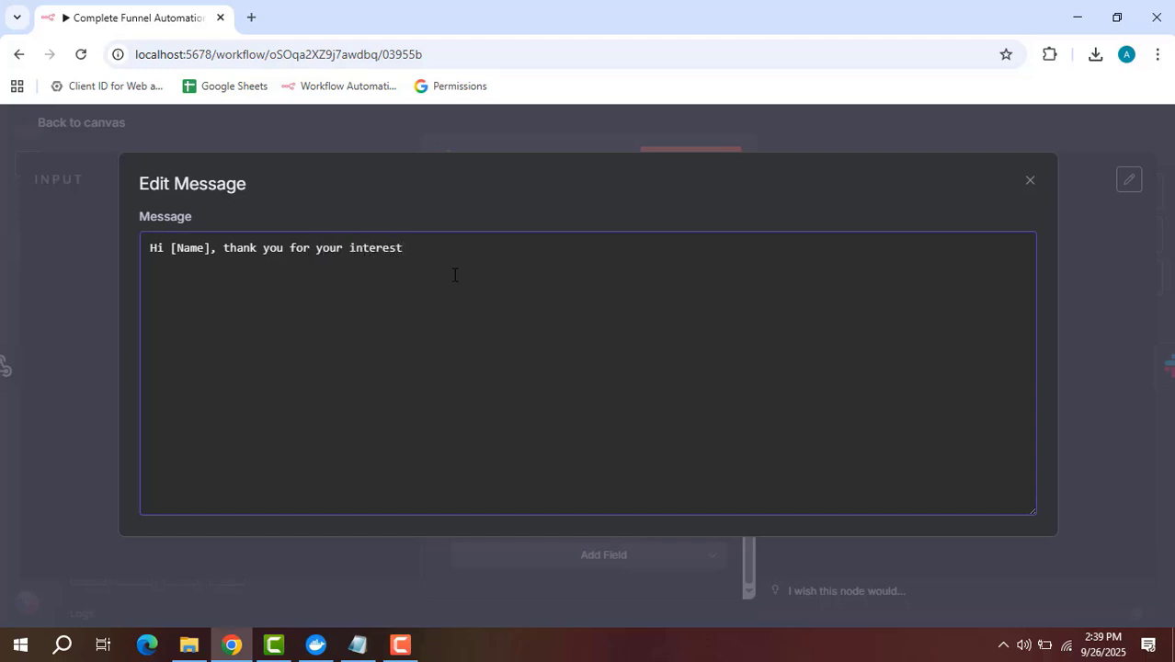
type("! Our team will contac")
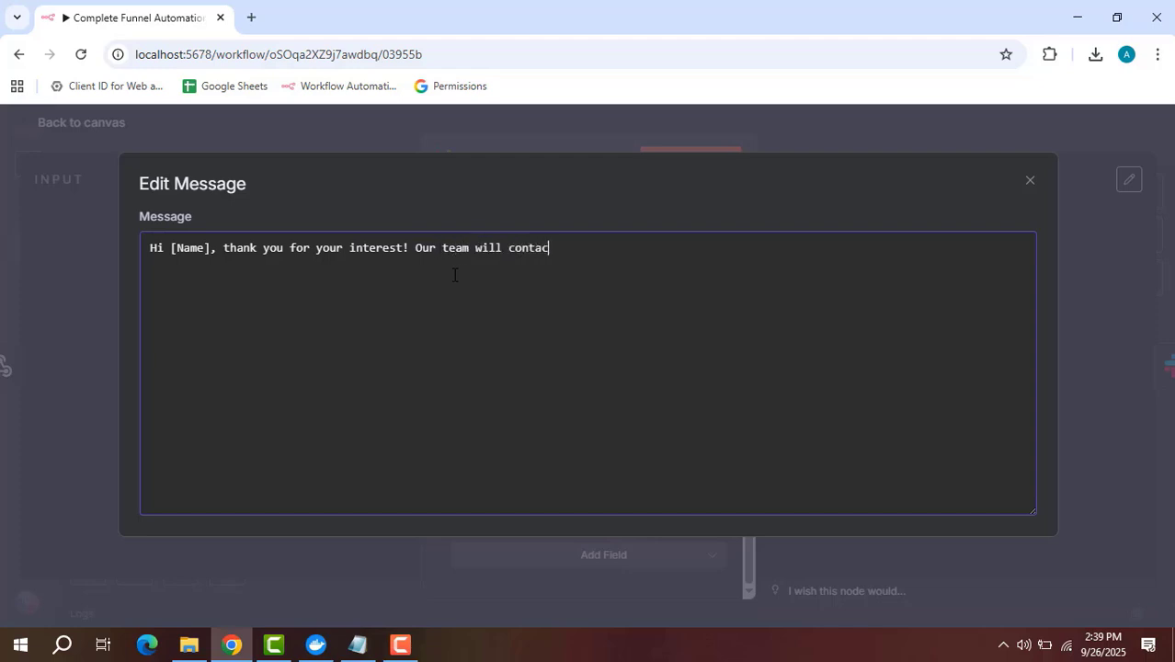
type("t you soon.")
left_click(840, 140)
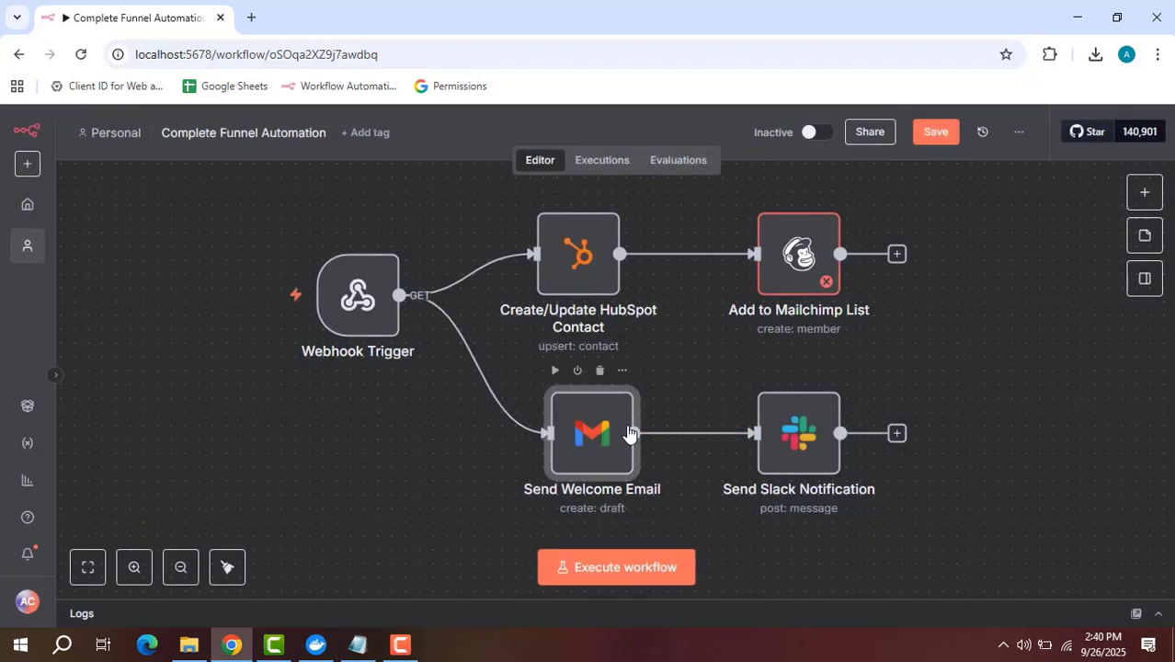
Review the Add to Mailchimp List node's member settings and available Status options without choosing one, and return to the canvas.
double_click(806, 286)
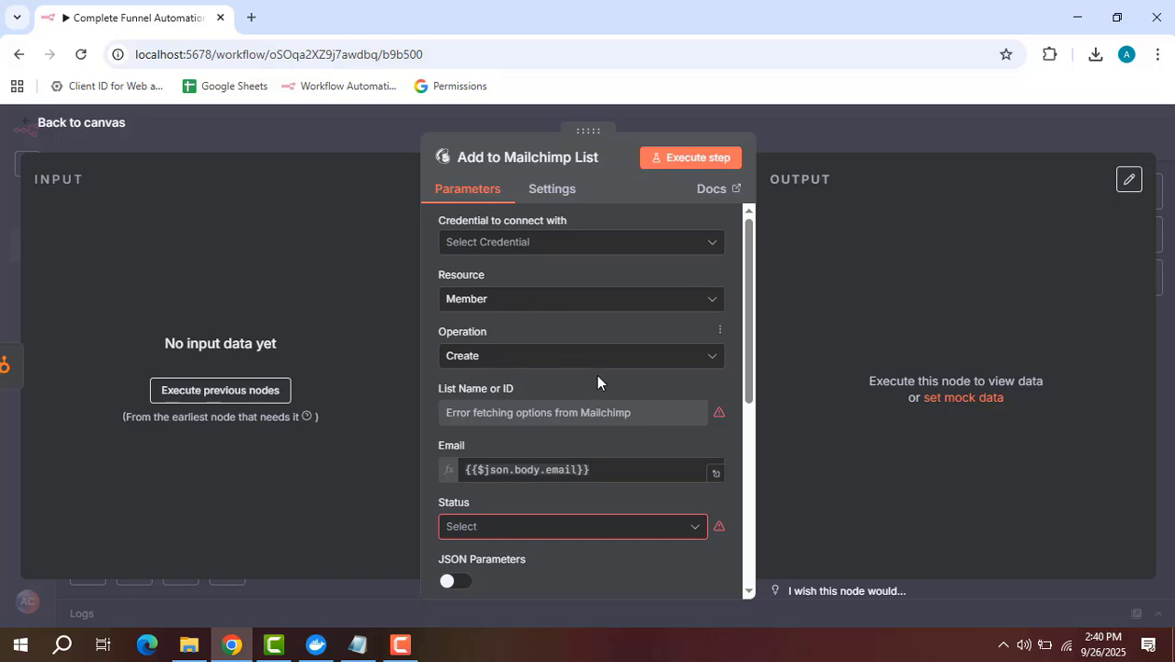
scroll(587, 440, "down", 2)
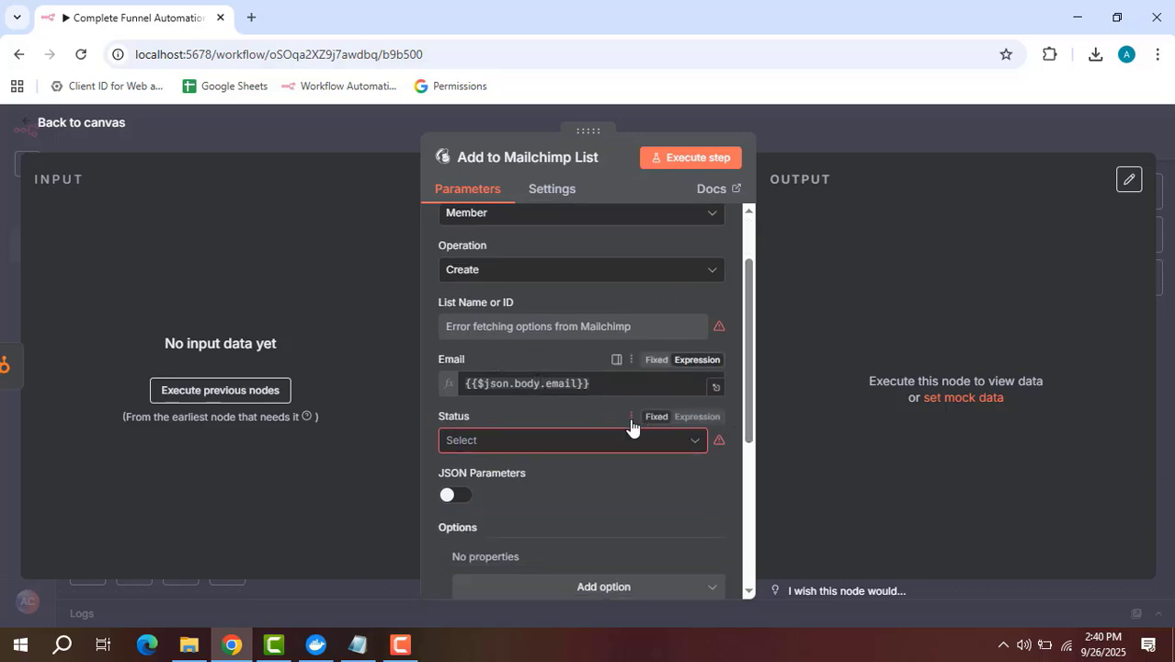
left_click(695, 444)
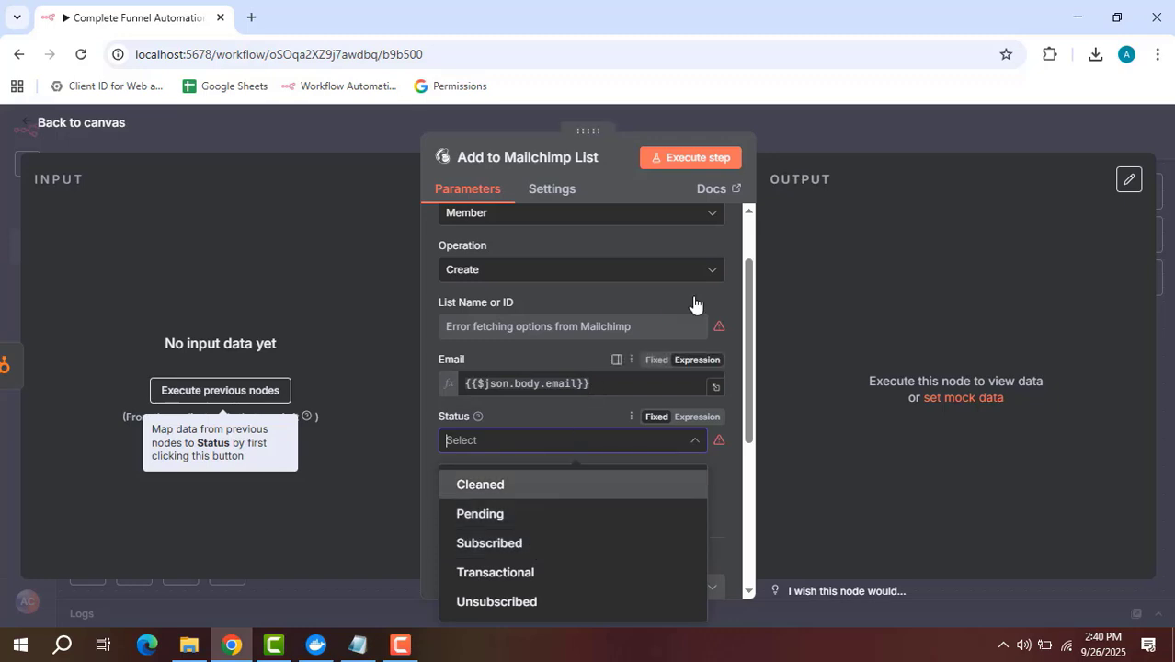
left_click(730, 290)
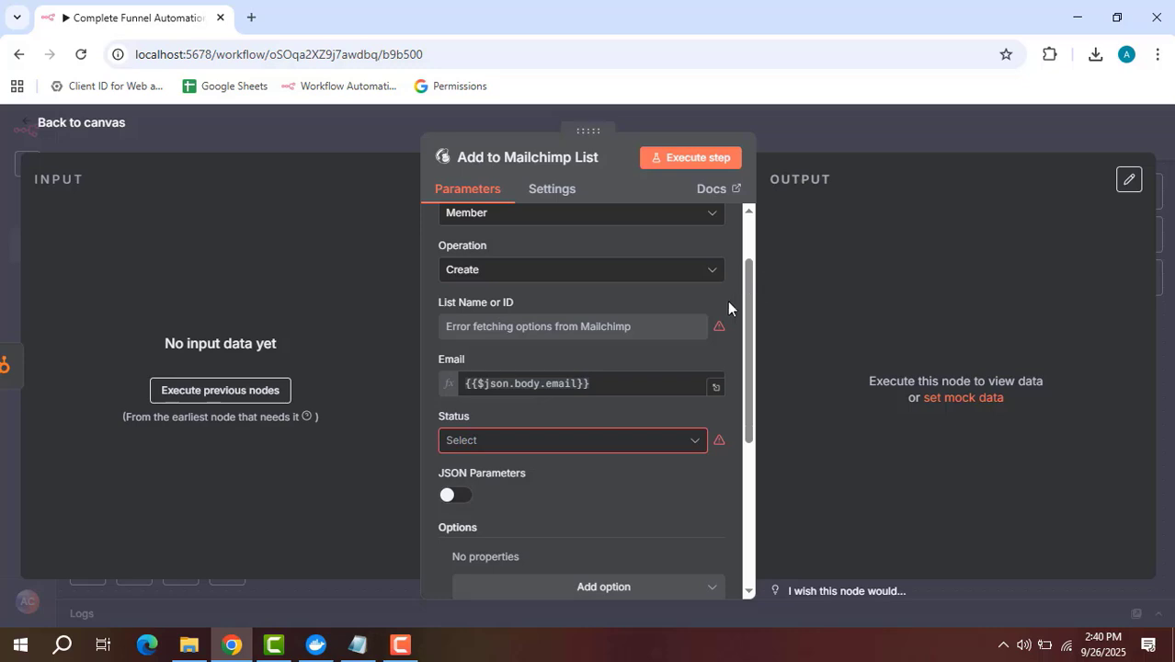
left_click(830, 140)
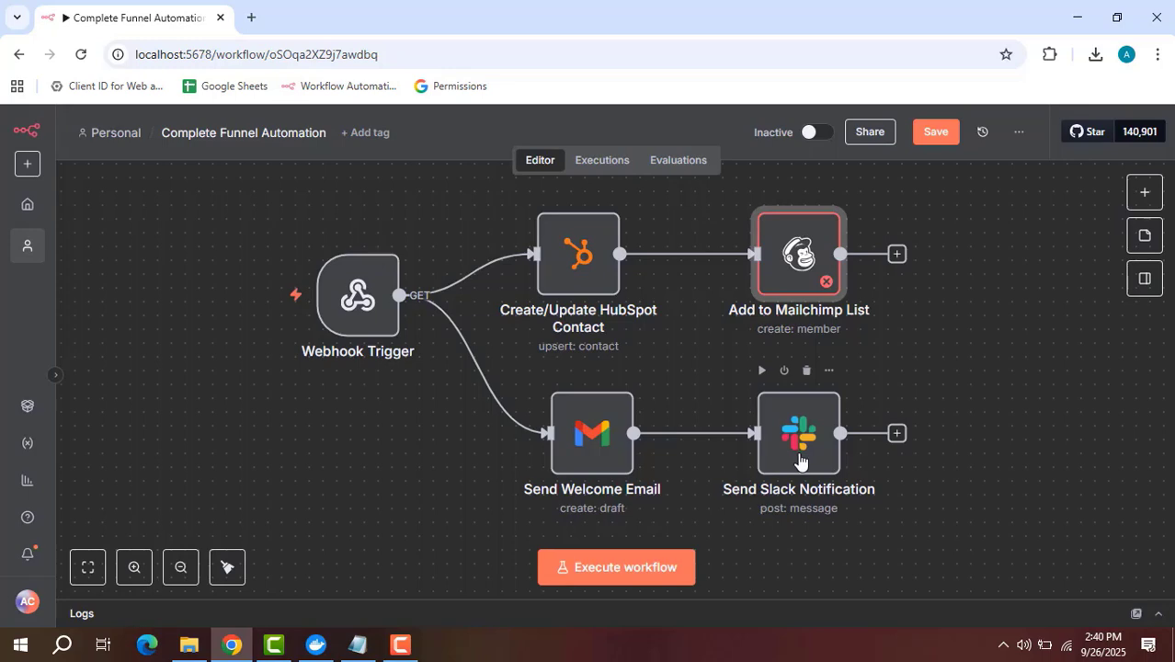
Inspect the Send Slack Notification node's channel and full message text in the expanded editor without changing anything, and return to the canvas.
double_click(800, 460)
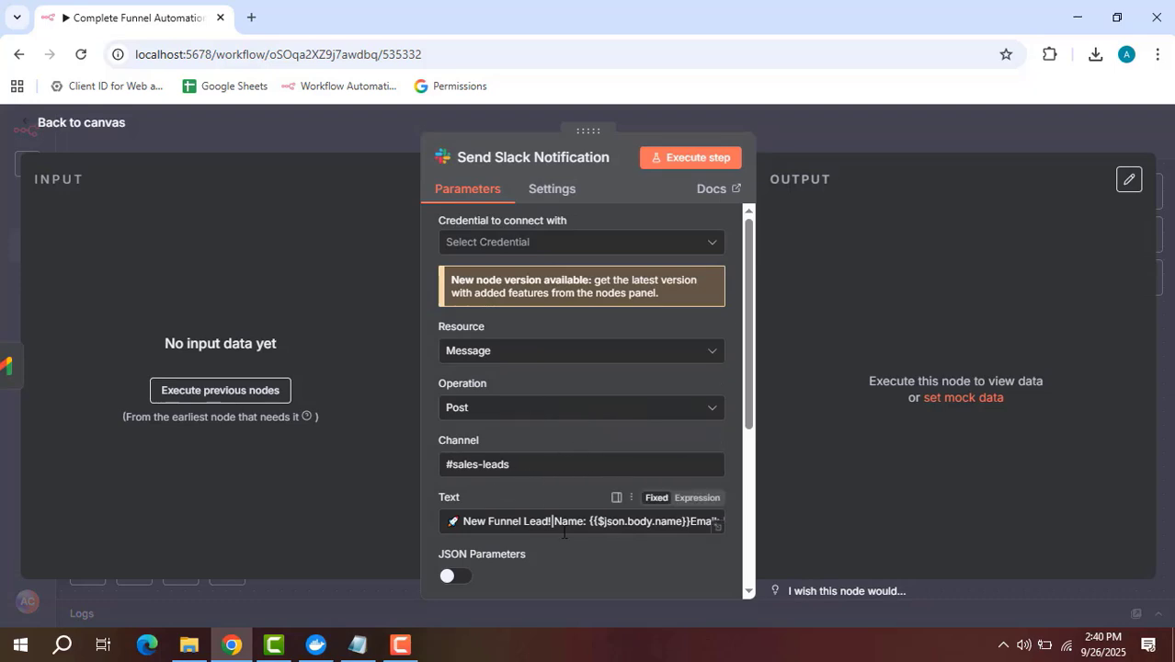
left_click(719, 533)
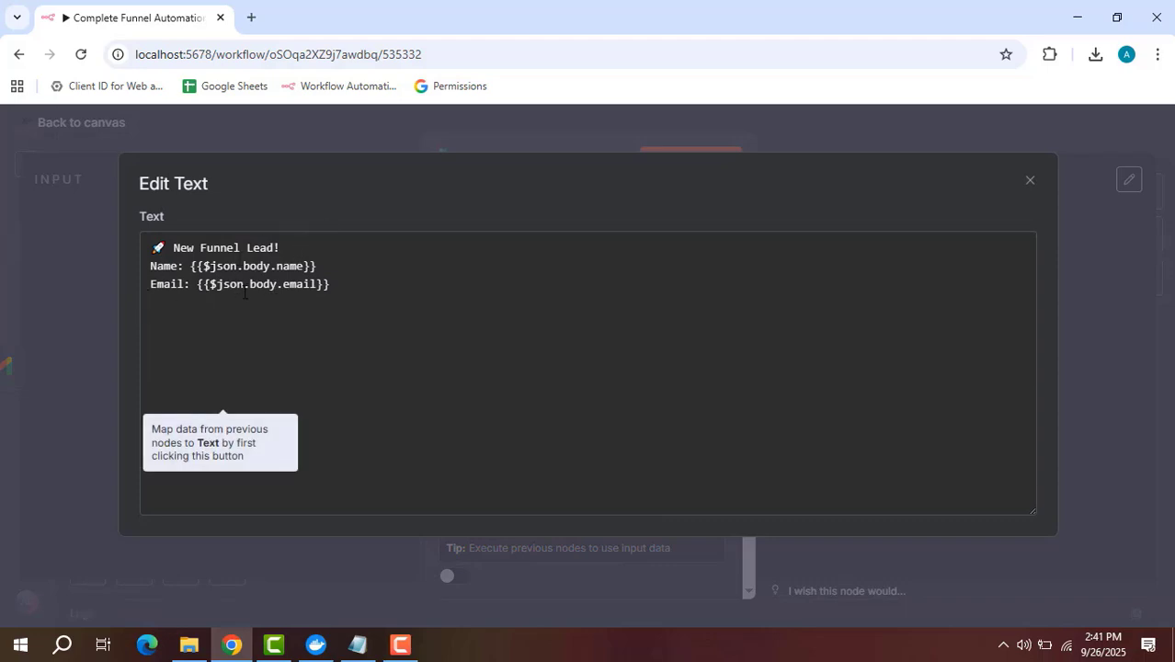
left_click(1031, 182)
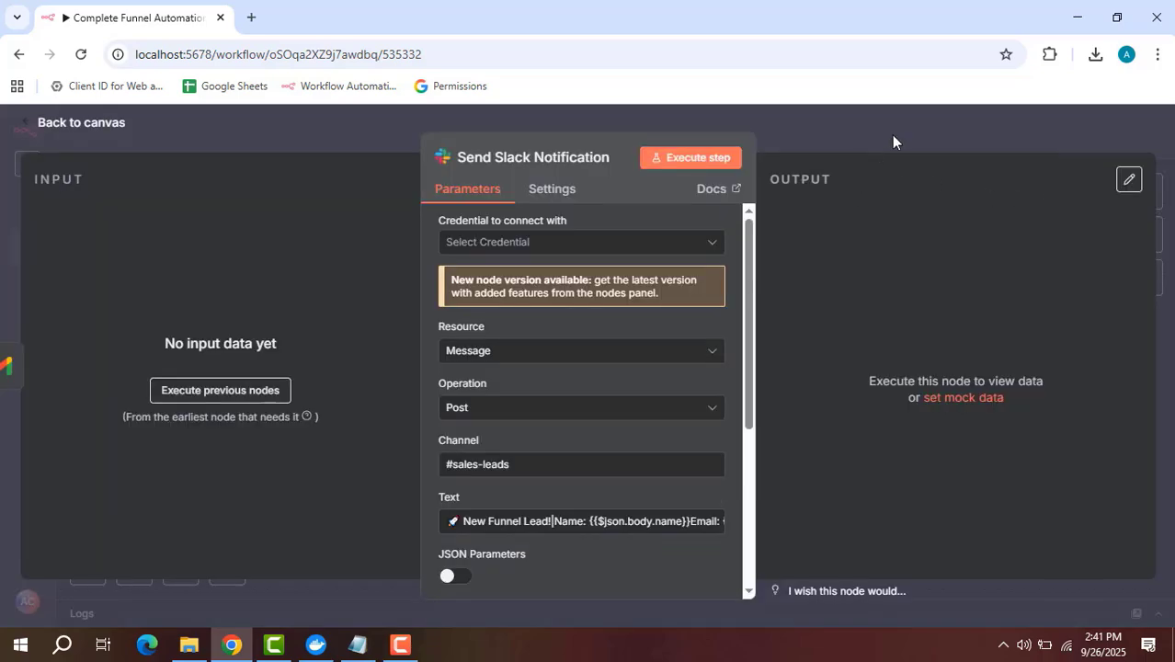
left_click(892, 134)
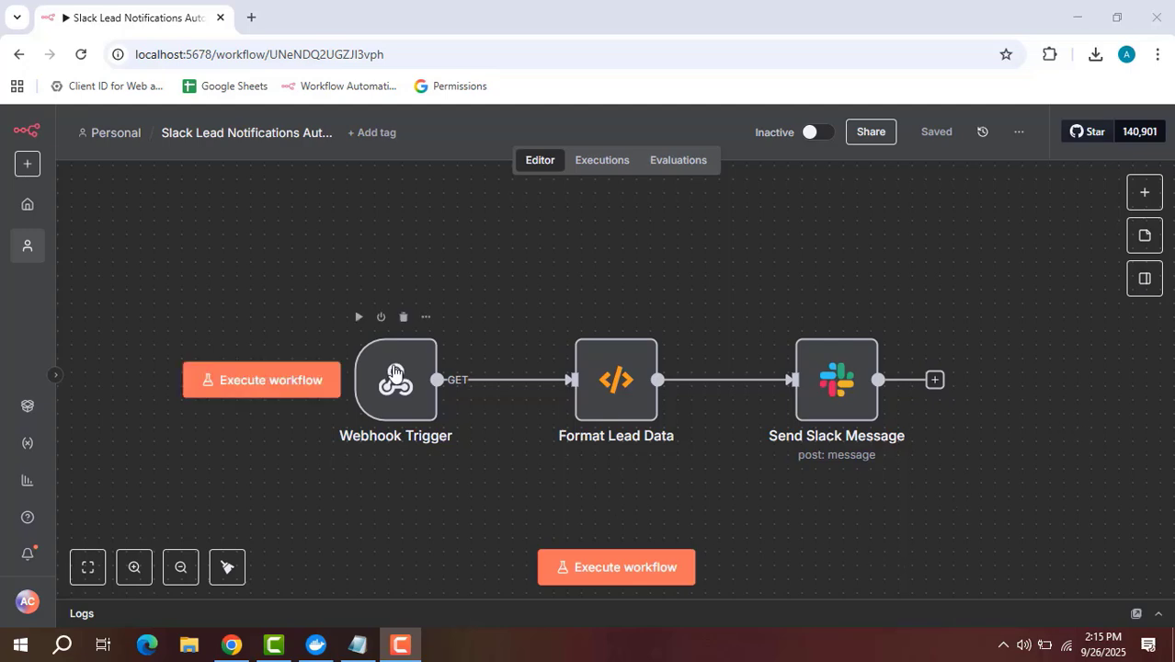
Review the Webhook Trigger node's test and production URLs, path and response settings in the Slack Lead Notifications workflow, and return to the canvas.
left_click(385, 401)
double_click(385, 401)
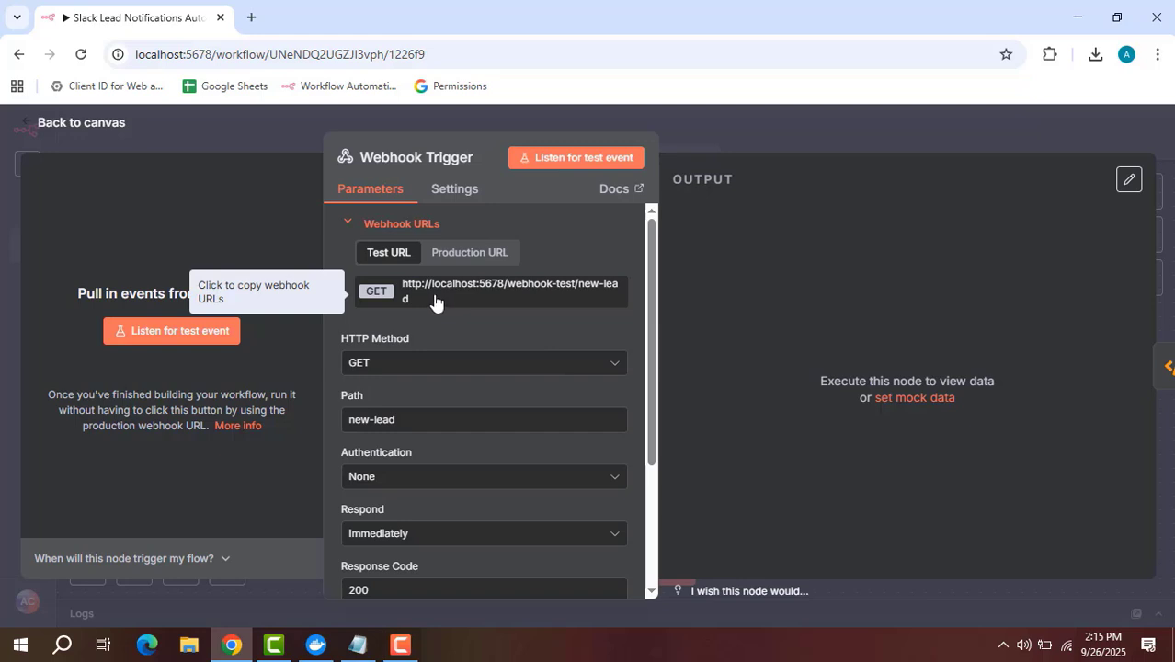
left_click(488, 254)
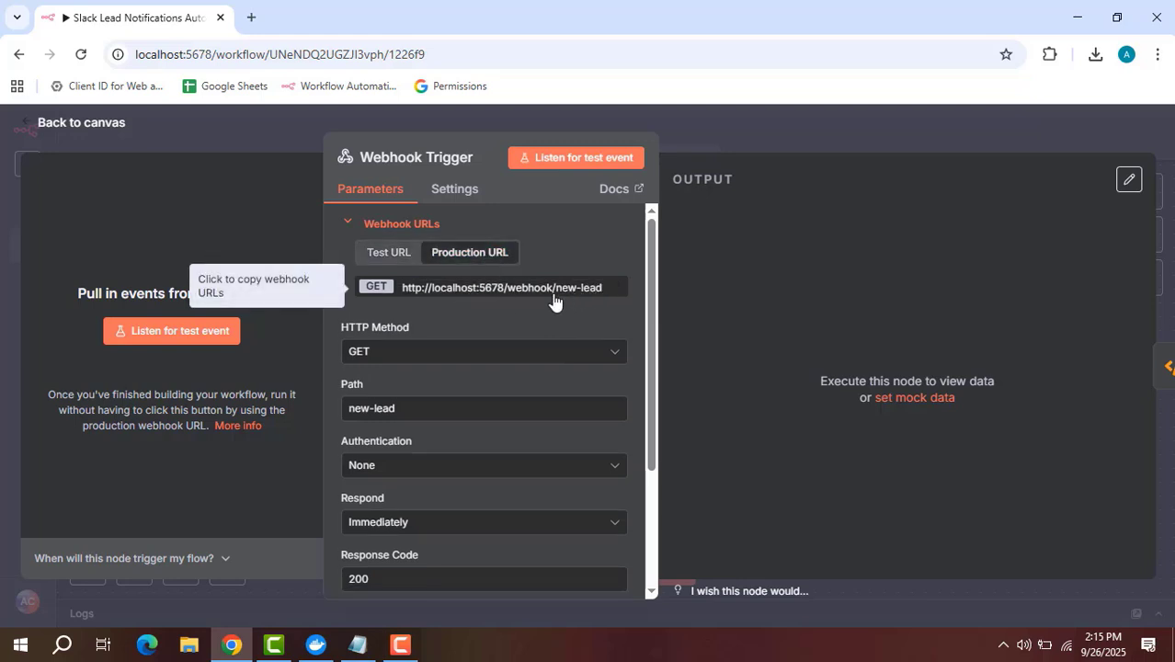
left_click(411, 260)
scroll(471, 398, "down", 1)
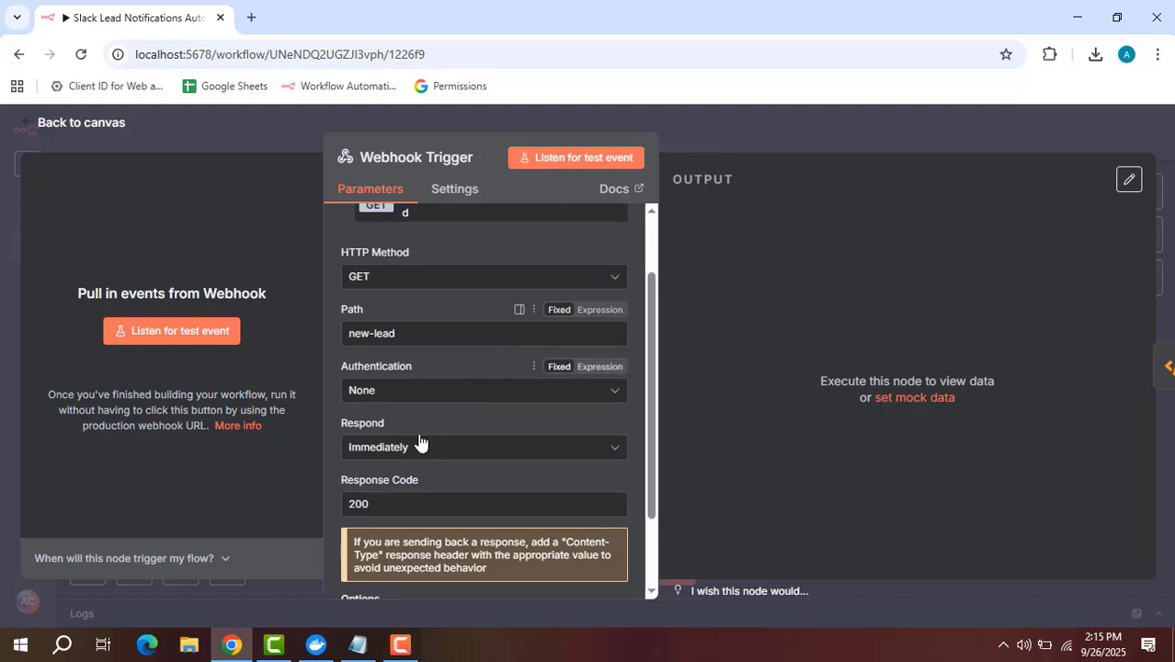
scroll(437, 425, "down", 2)
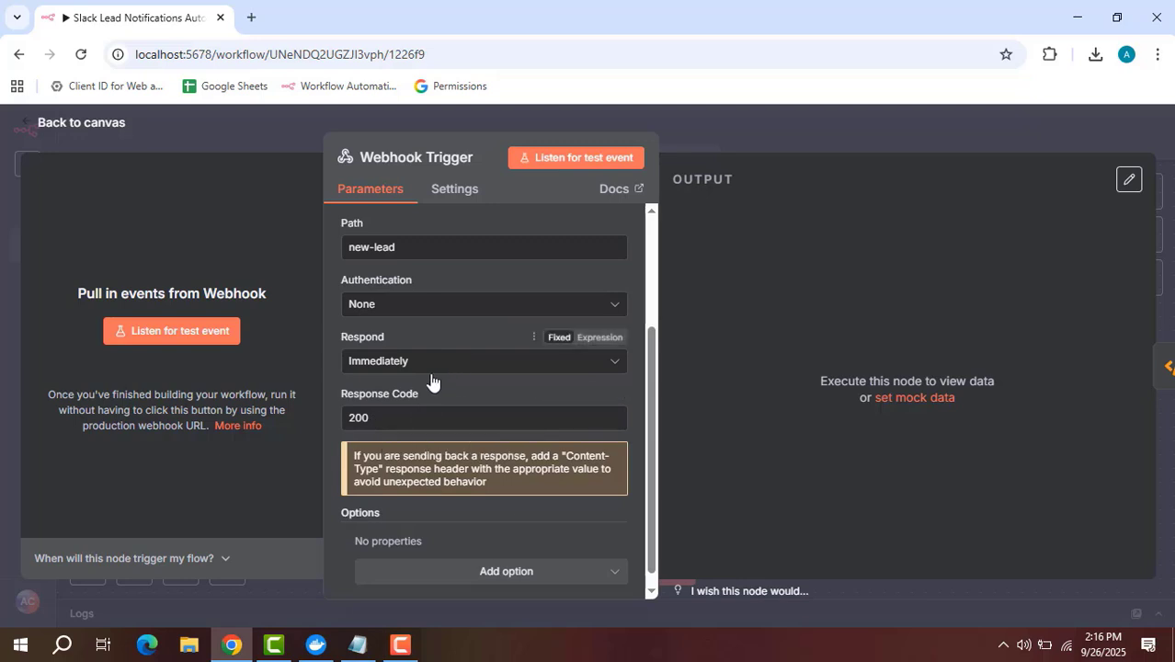
scroll(472, 380, "down", 1)
scroll(478, 373, "up", 5)
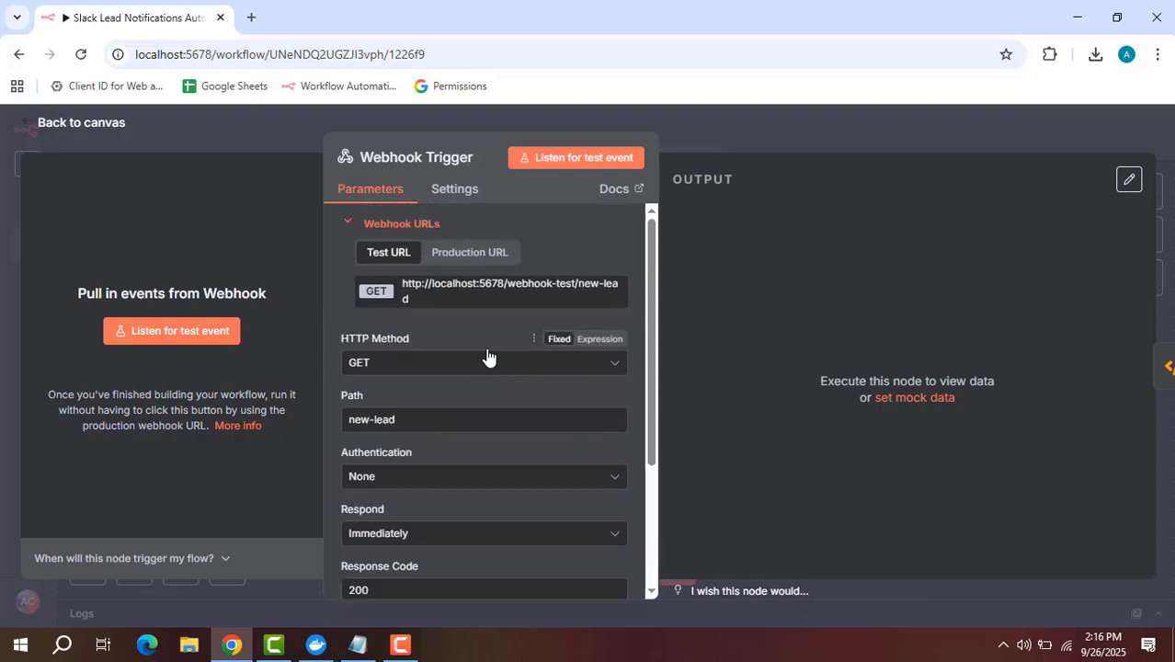
left_click(745, 139)
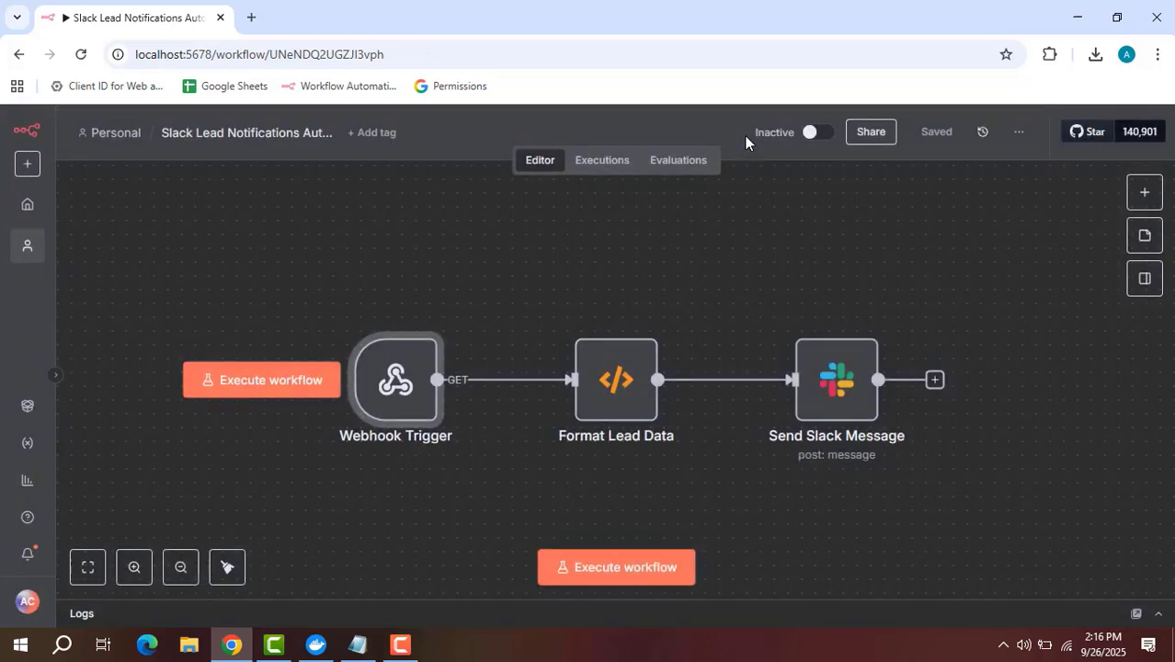
Examine the Format Lead Data node's JavaScript code in the expanded editor without editing it, and return to the canvas.
double_click(615, 388)
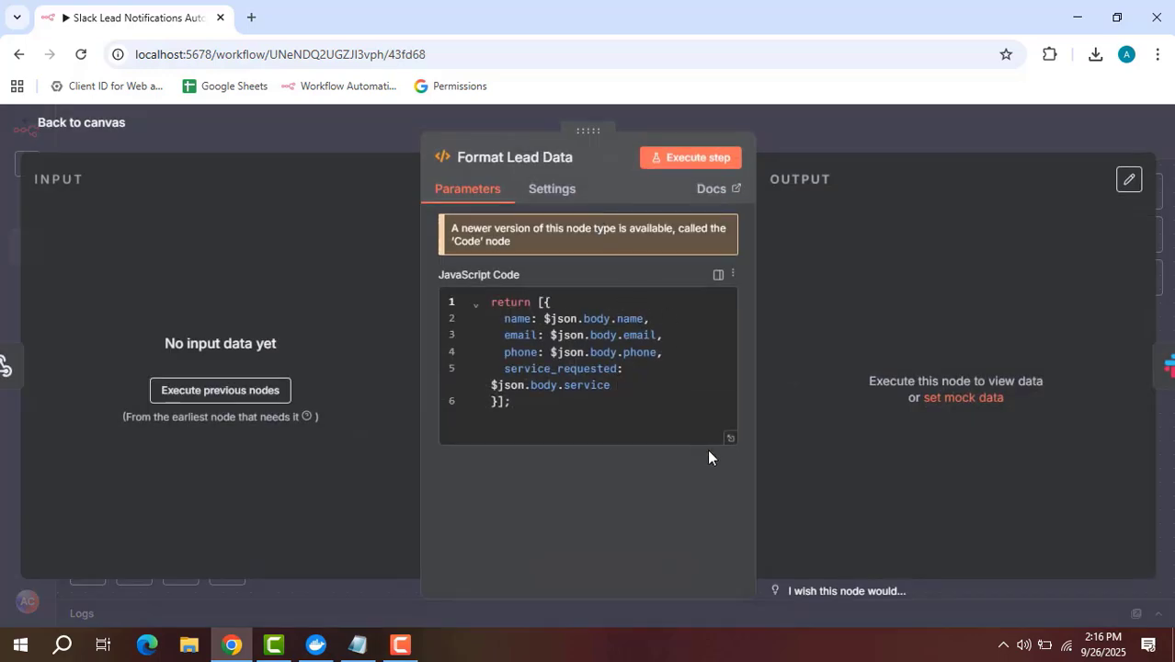
left_click(730, 438)
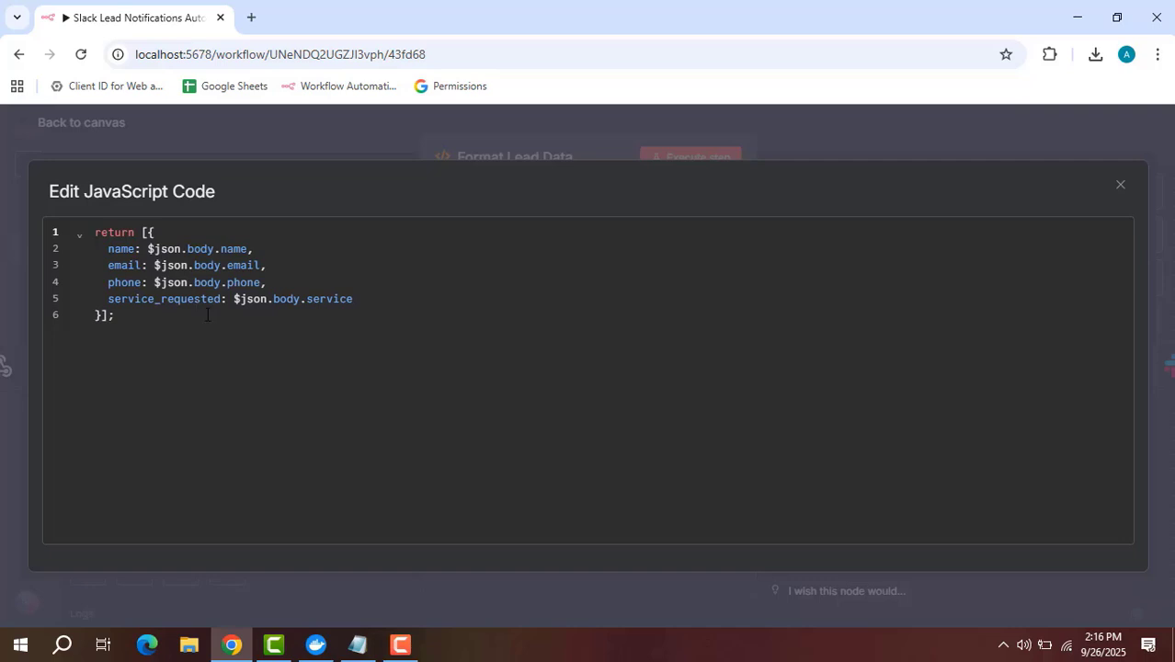
left_click(874, 150)
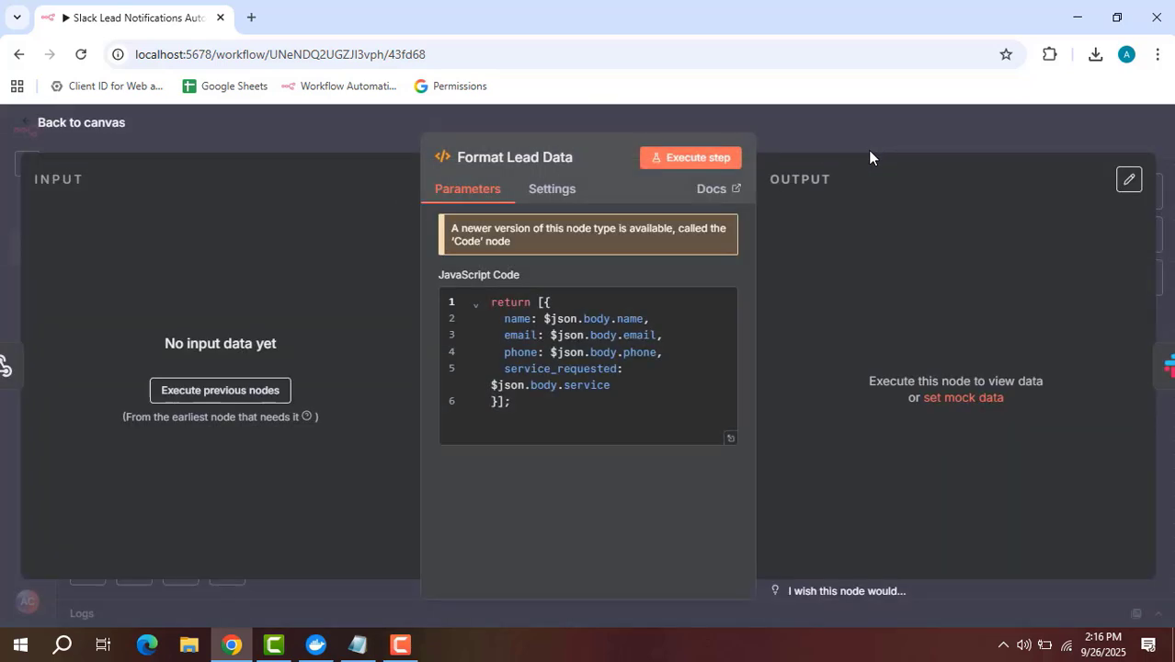
left_click(873, 147)
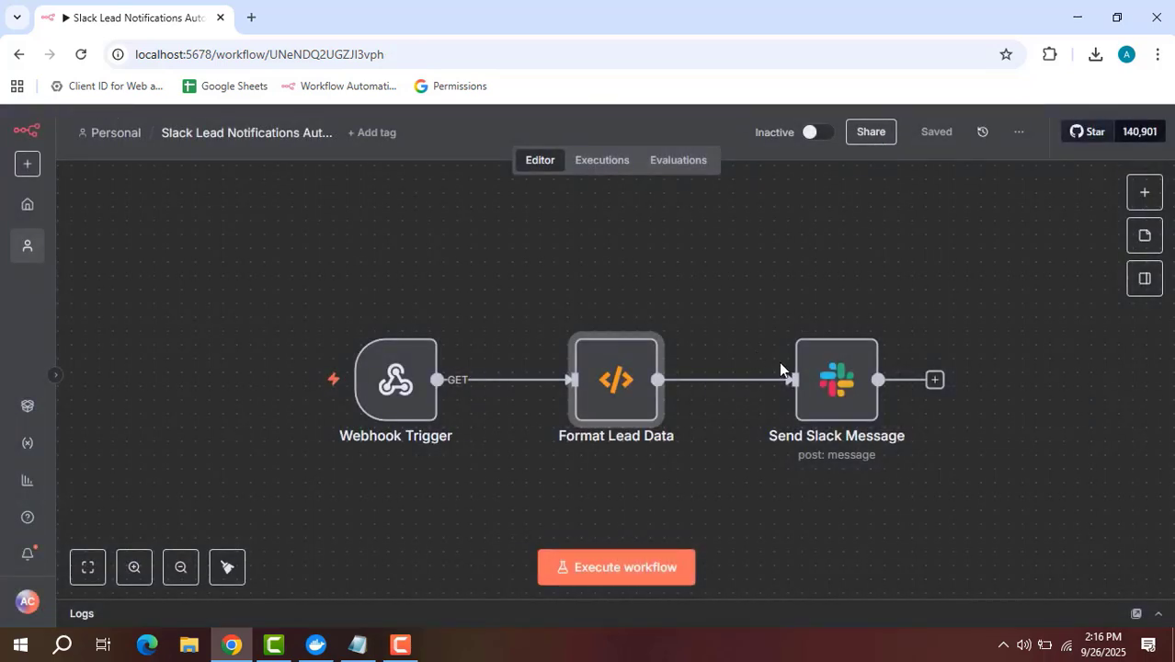
Examine the Send Slack Message node's settings and its lead alert text in the expanded editor, and close the editor.
double_click(839, 392)
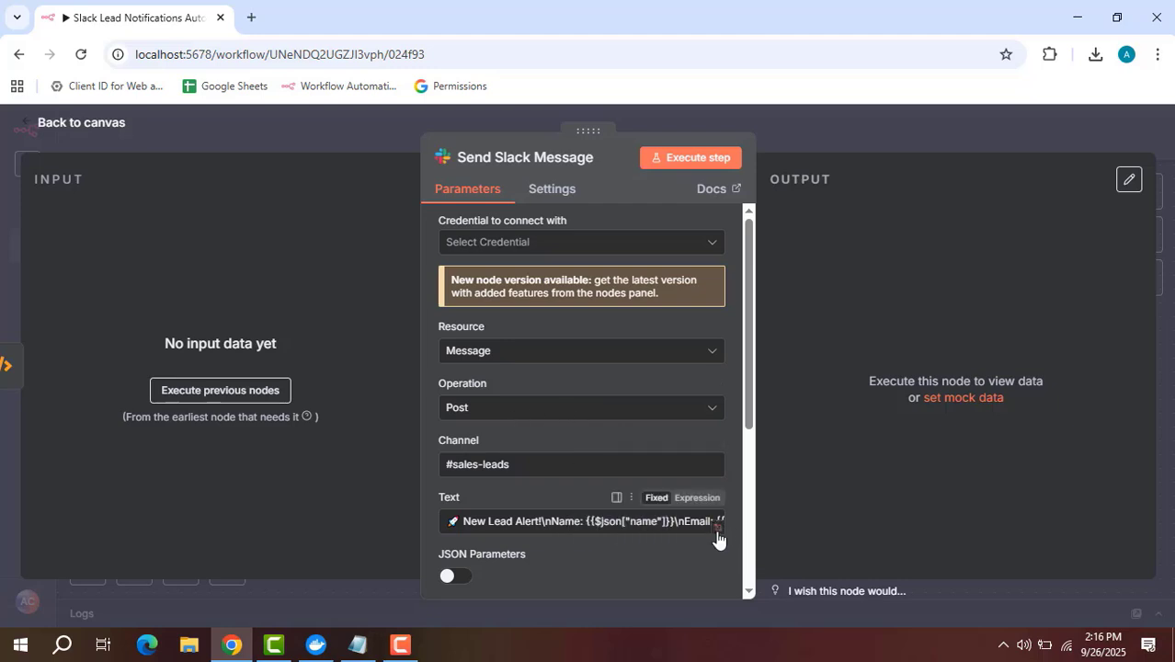
left_click(718, 537)
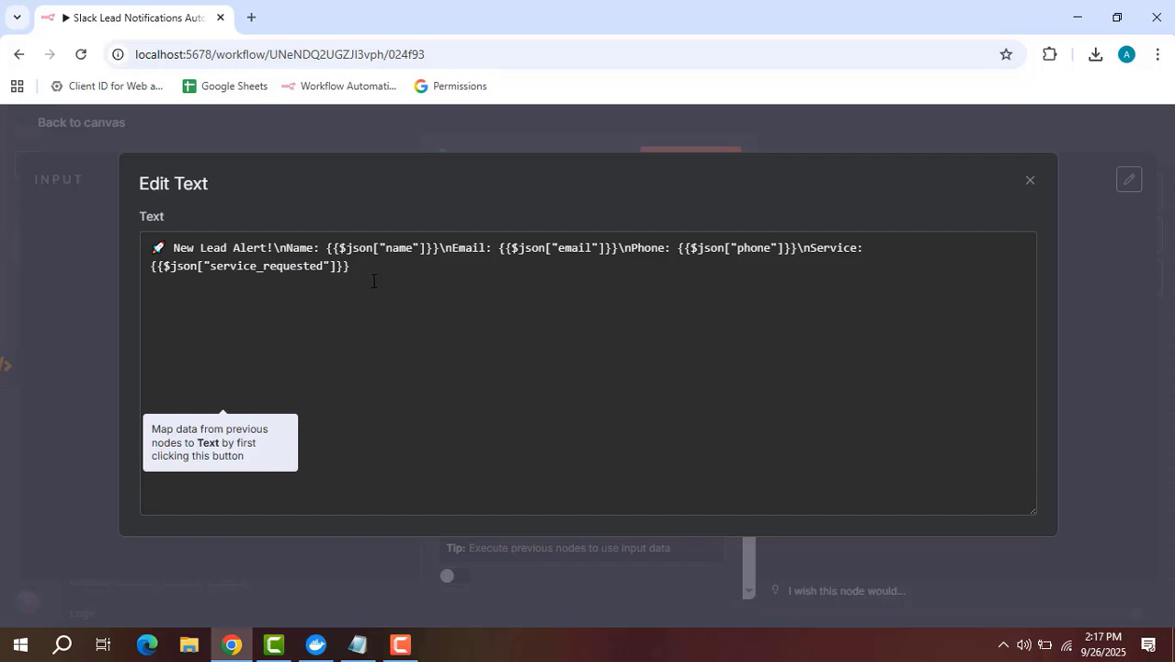
left_click(832, 126)
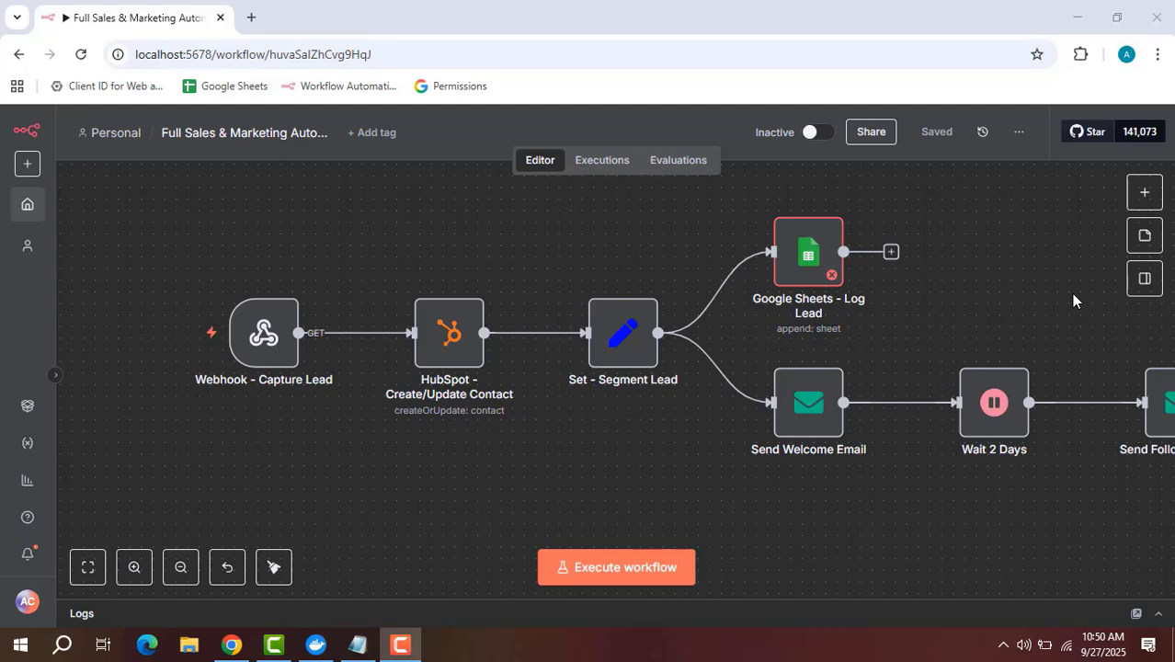
Review the Webhook - Capture Lead node's URL, method and path in the Full Sales & Marketing workflow, and return to the canvas.
mouse_move(252, 336)
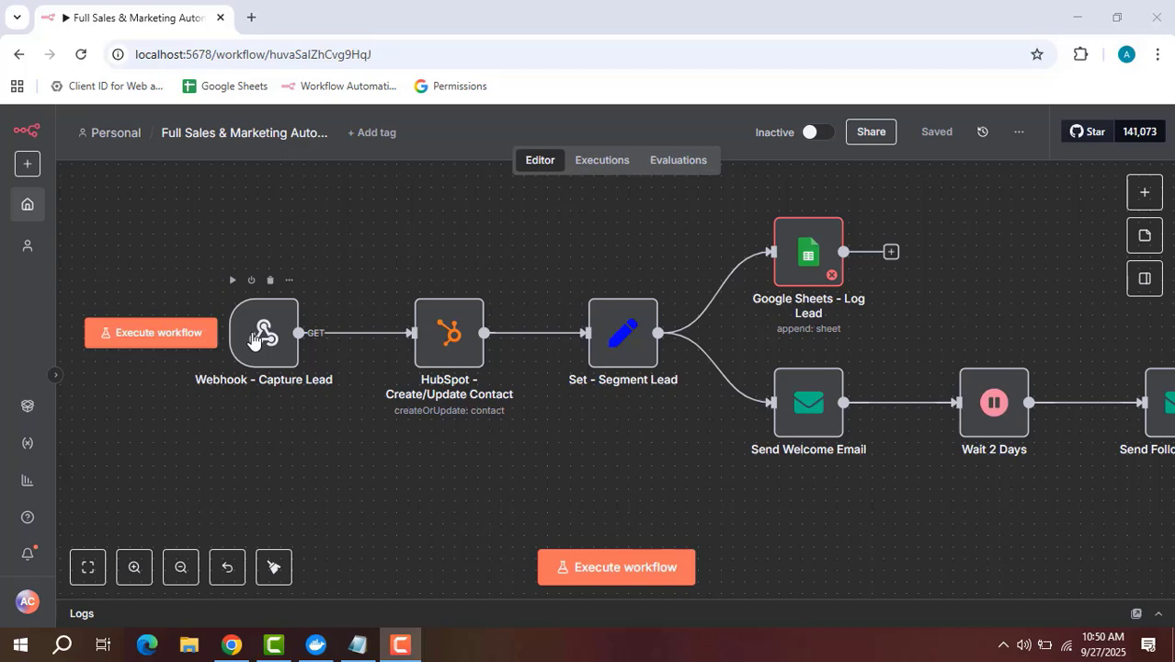
double_click(261, 335)
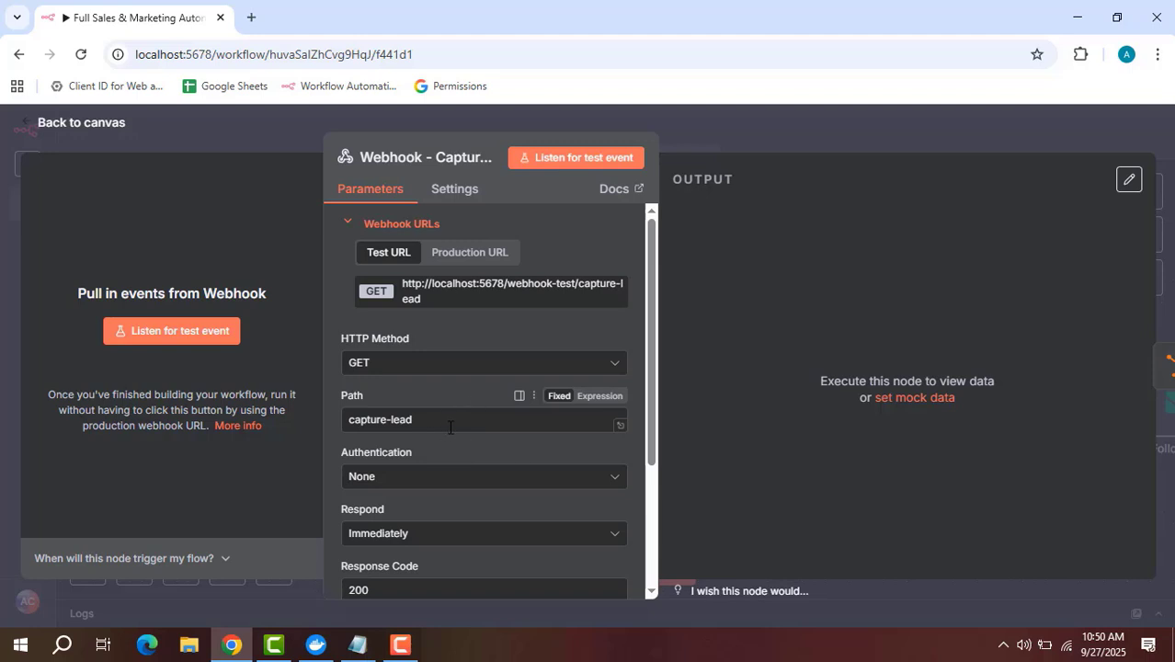
left_click(744, 132)
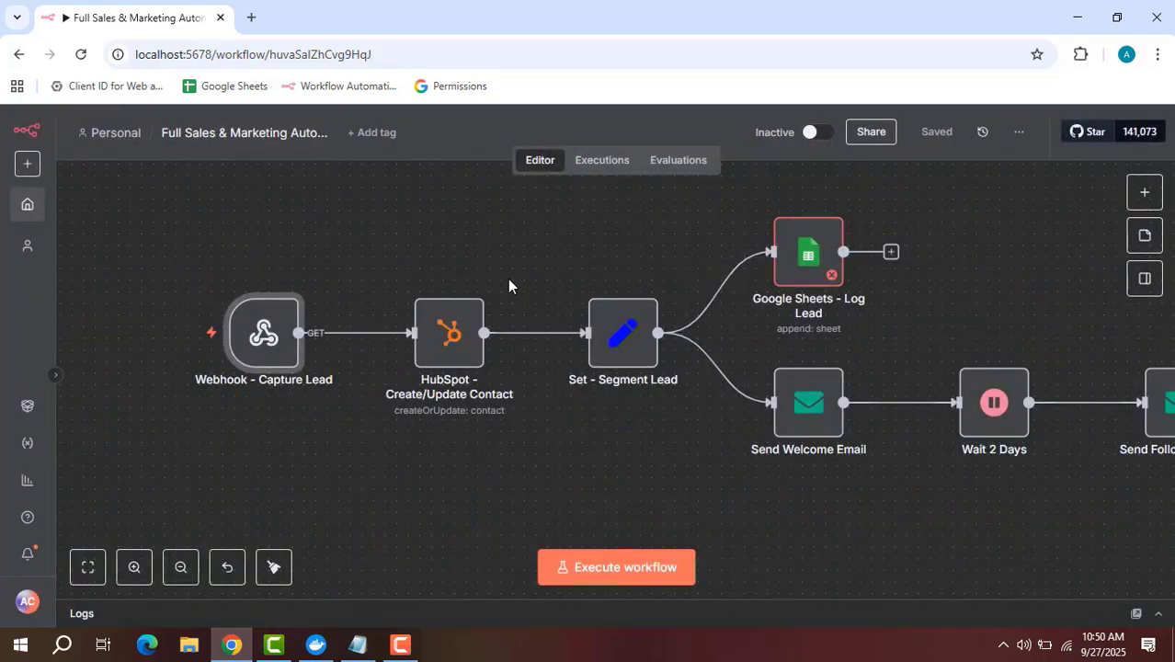
Check the HubSpot - Create/Update Contact node's credential, resource and operation settings, and return to the canvas.
left_click(448, 345)
double_click(448, 345)
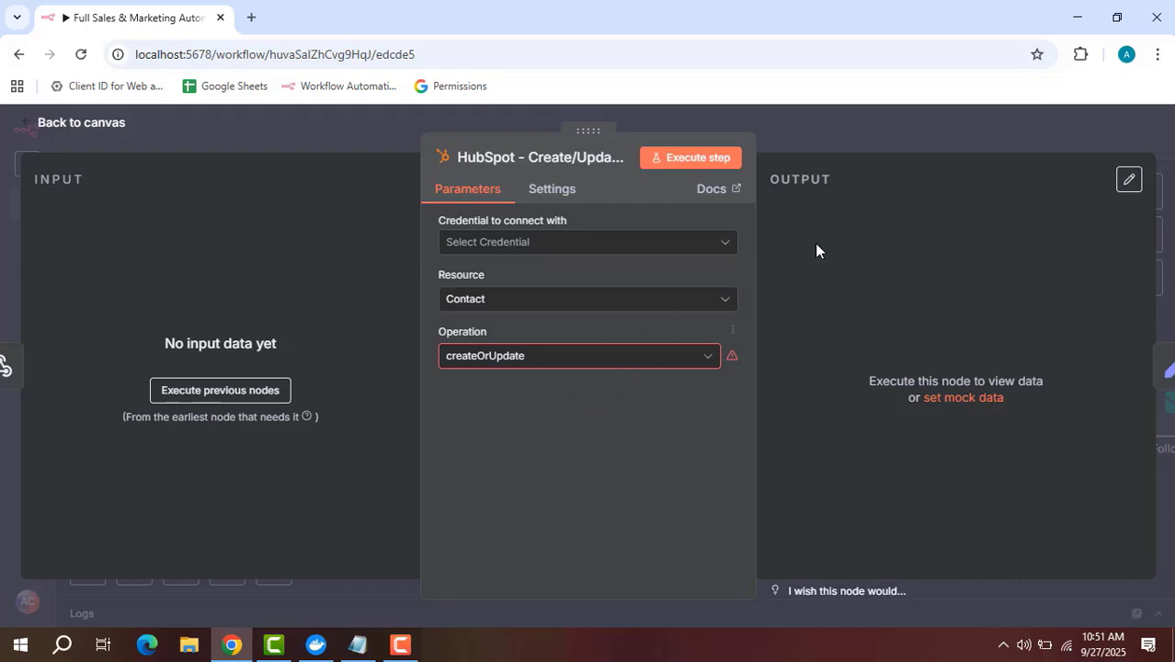
left_click(830, 131)
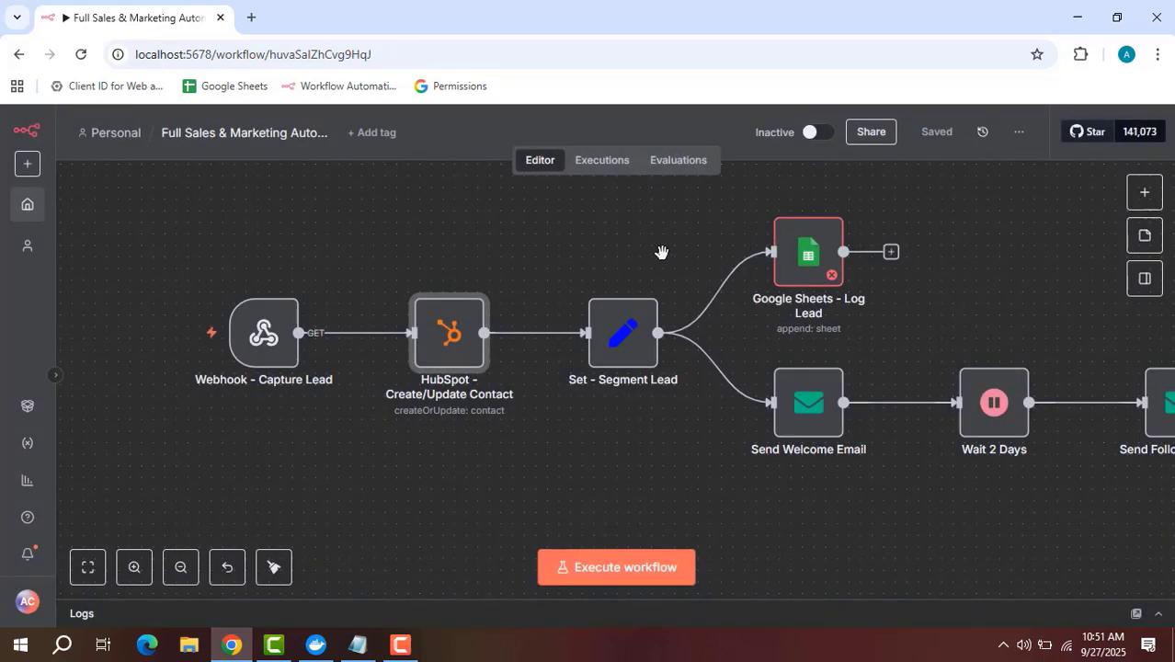
Check the Set - Segment Lead node's values to set and options, and return to the canvas.
left_click_drag(660, 250, 554, 280)
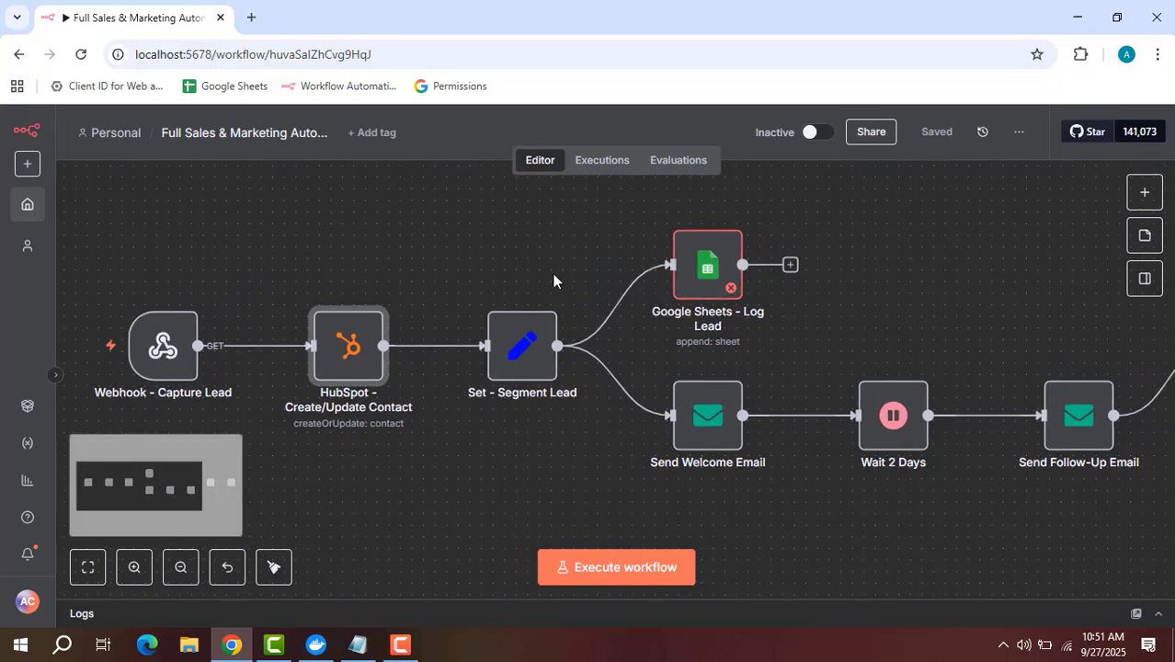
double_click(520, 352)
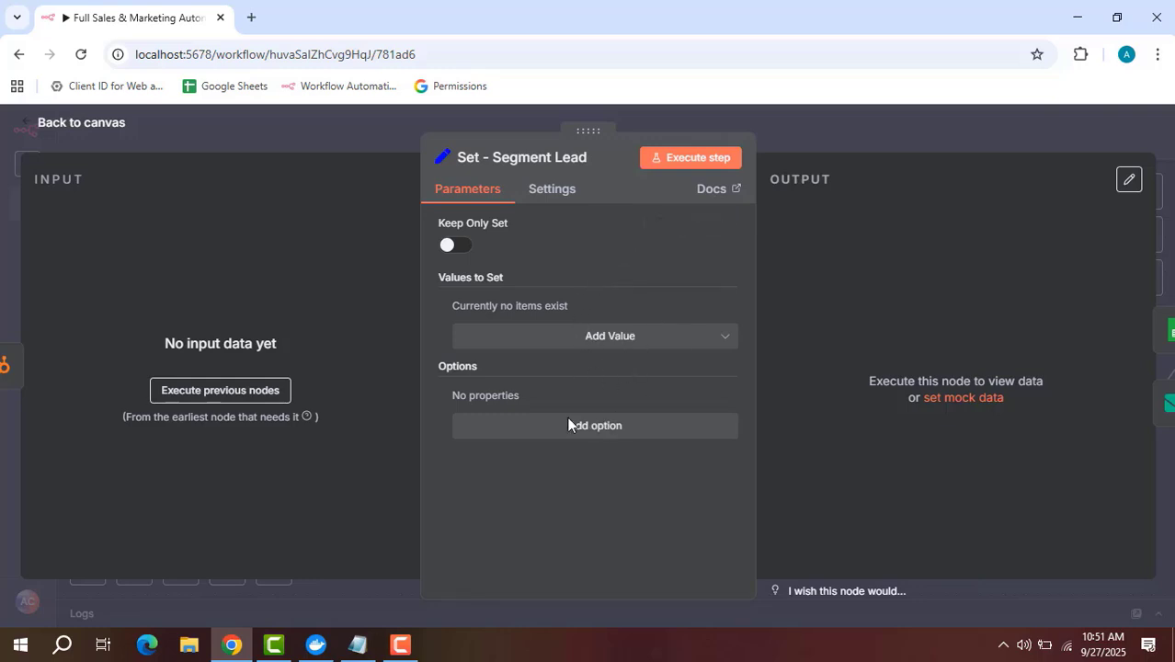
left_click(838, 134)
Review the Google Sheets - Log Lead node's credential, operation, spreadsheet ID, range and key row settings, and return to the canvas.
left_click_drag(897, 291, 827, 315)
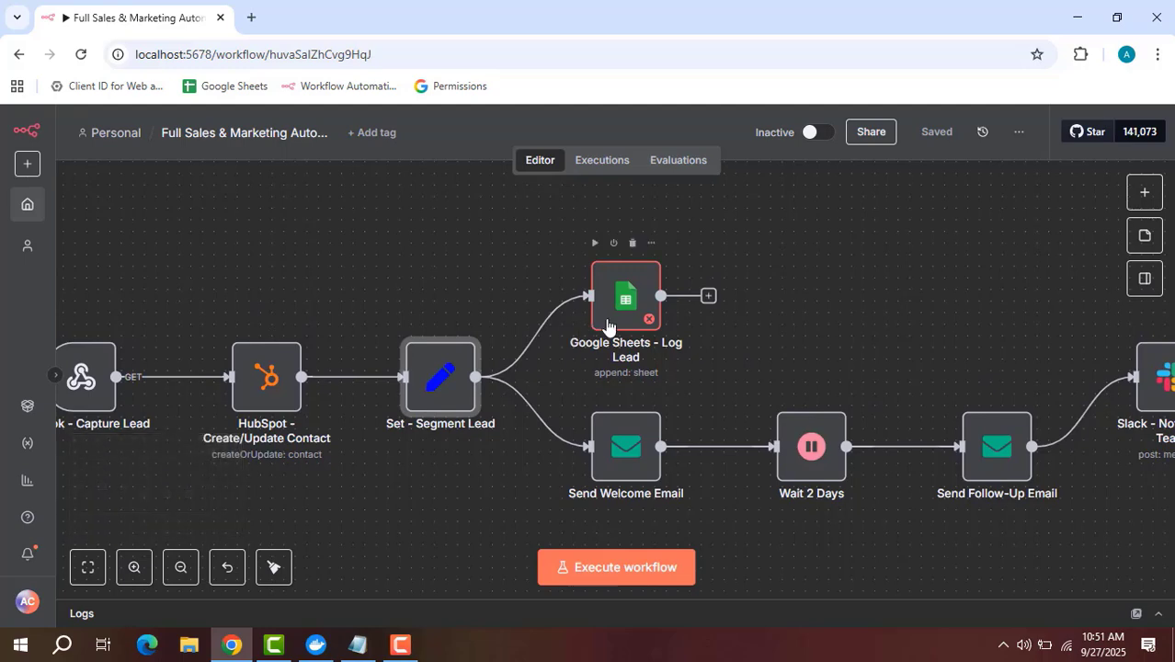
left_click(626, 321)
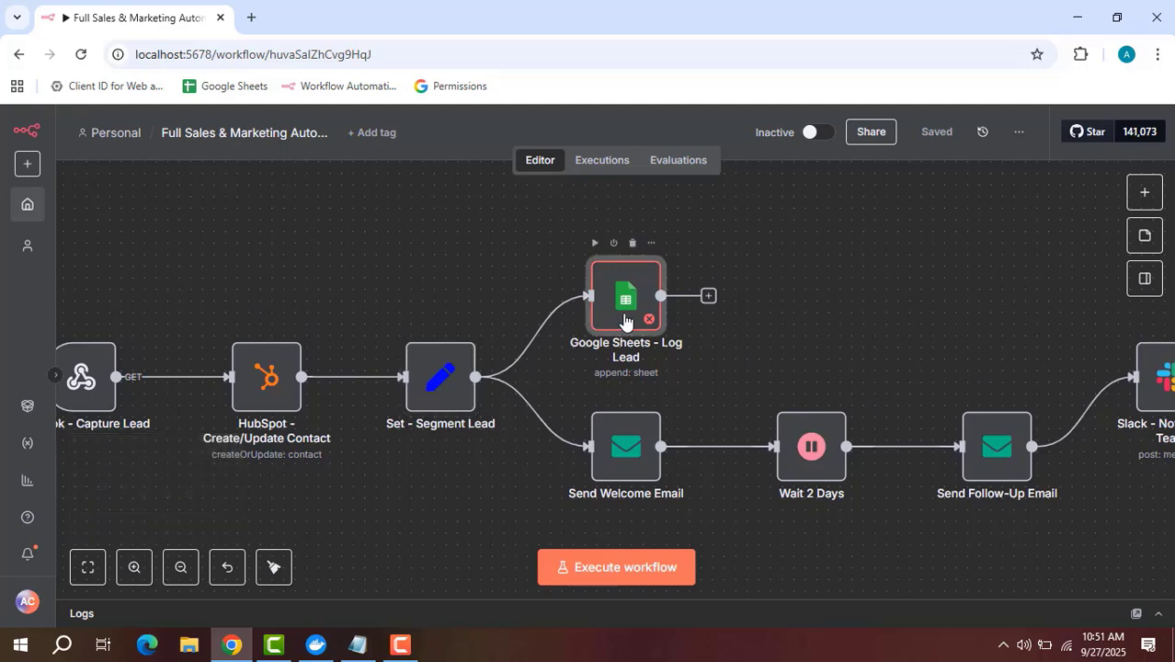
double_click(625, 320)
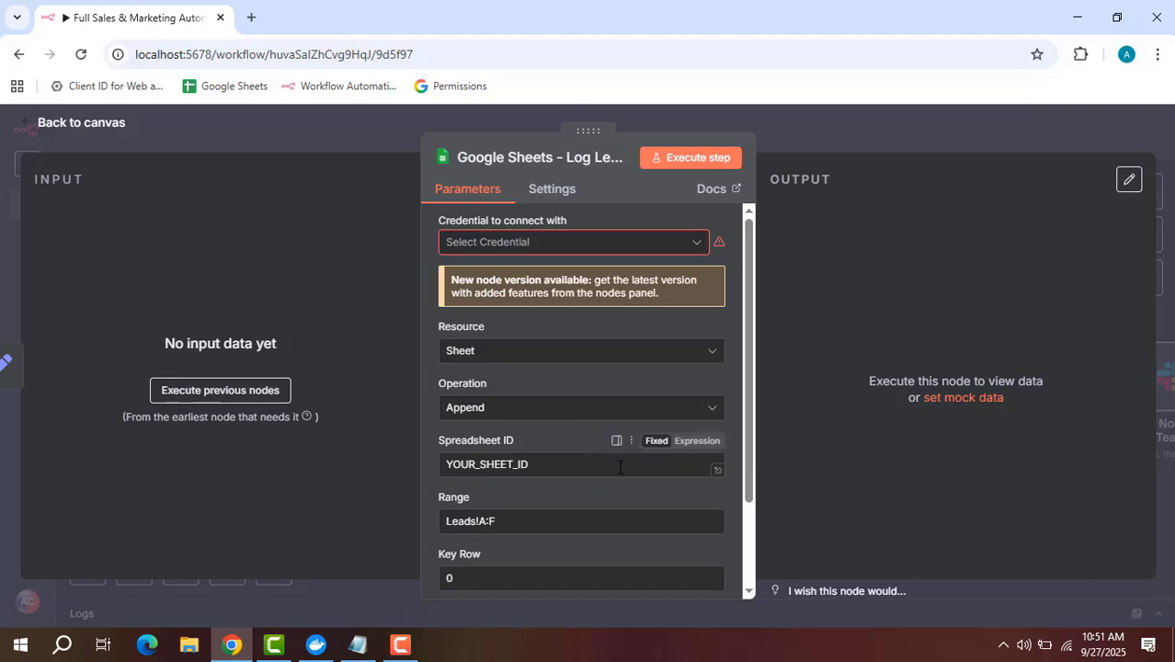
scroll(622, 459, "down", 3)
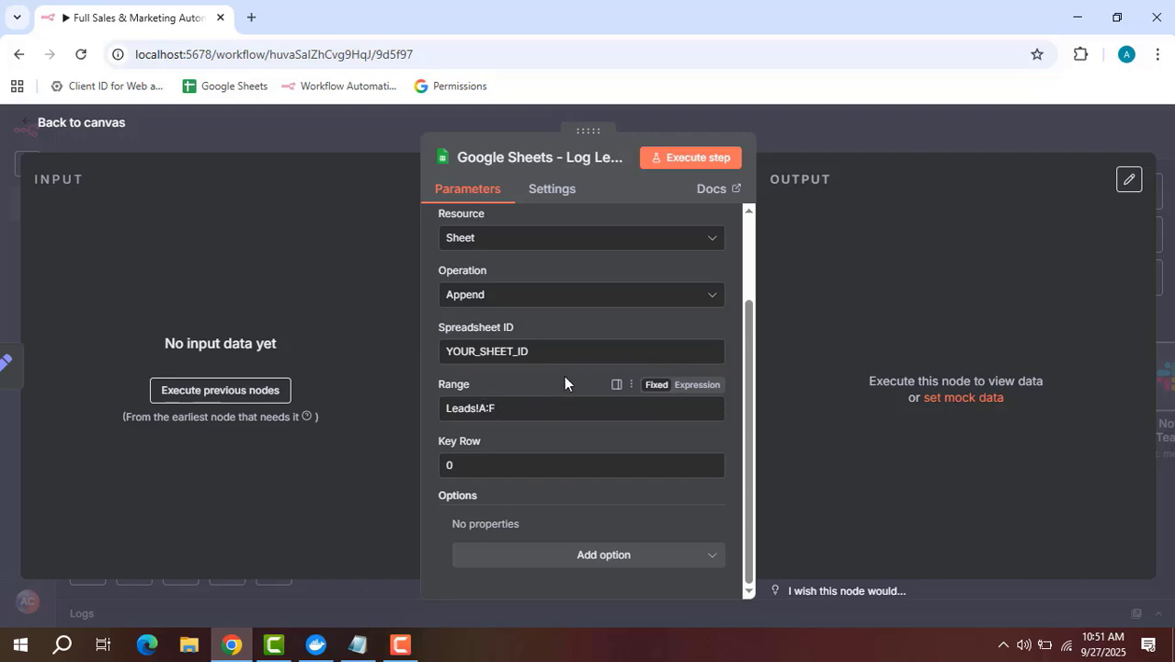
left_click(780, 138)
Open the Send Welcome Email node and review its credential, sender, recipient and subject settings.
scroll(869, 282, "right", 3)
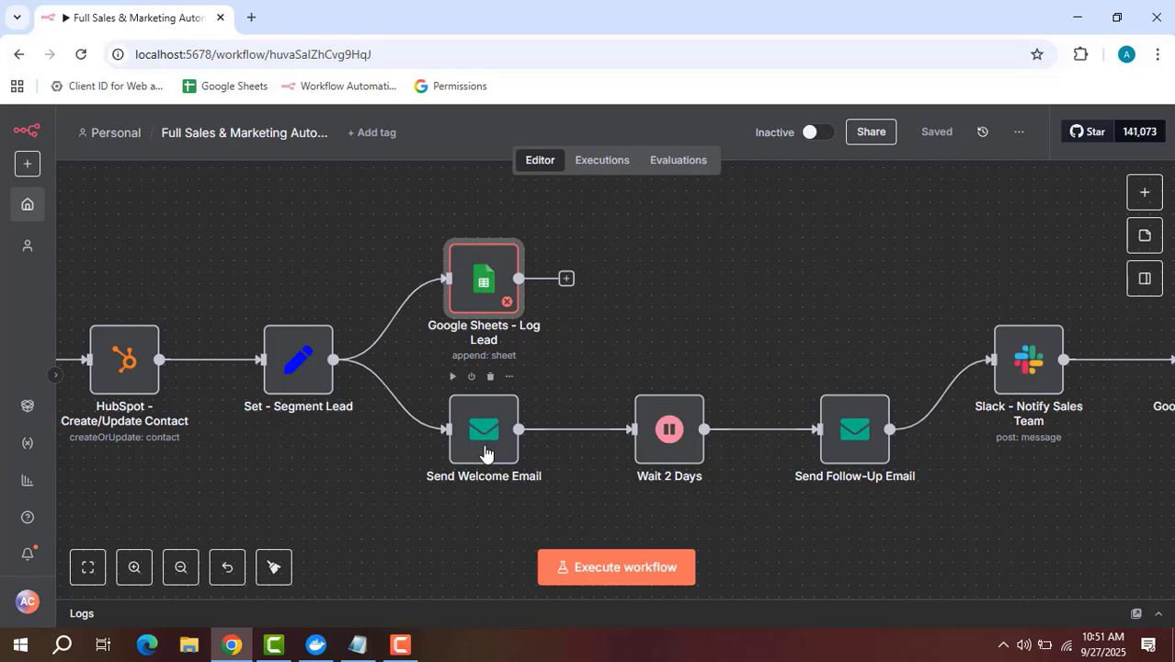
left_click(486, 453)
double_click(486, 453)
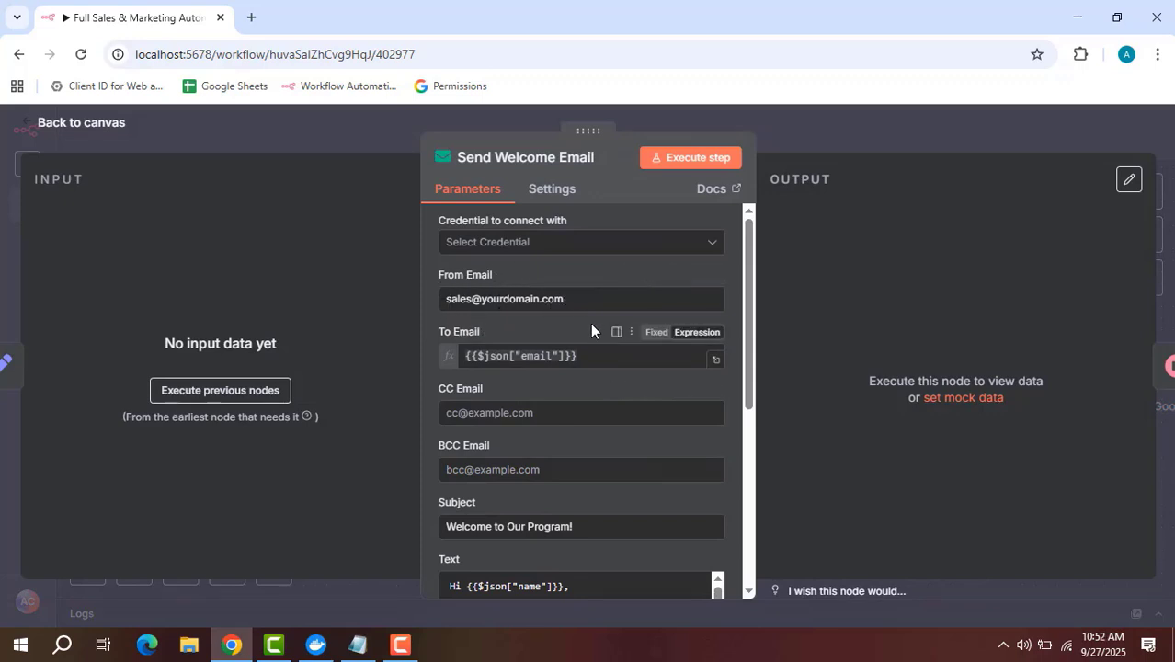
scroll(586, 326, "down", 2)
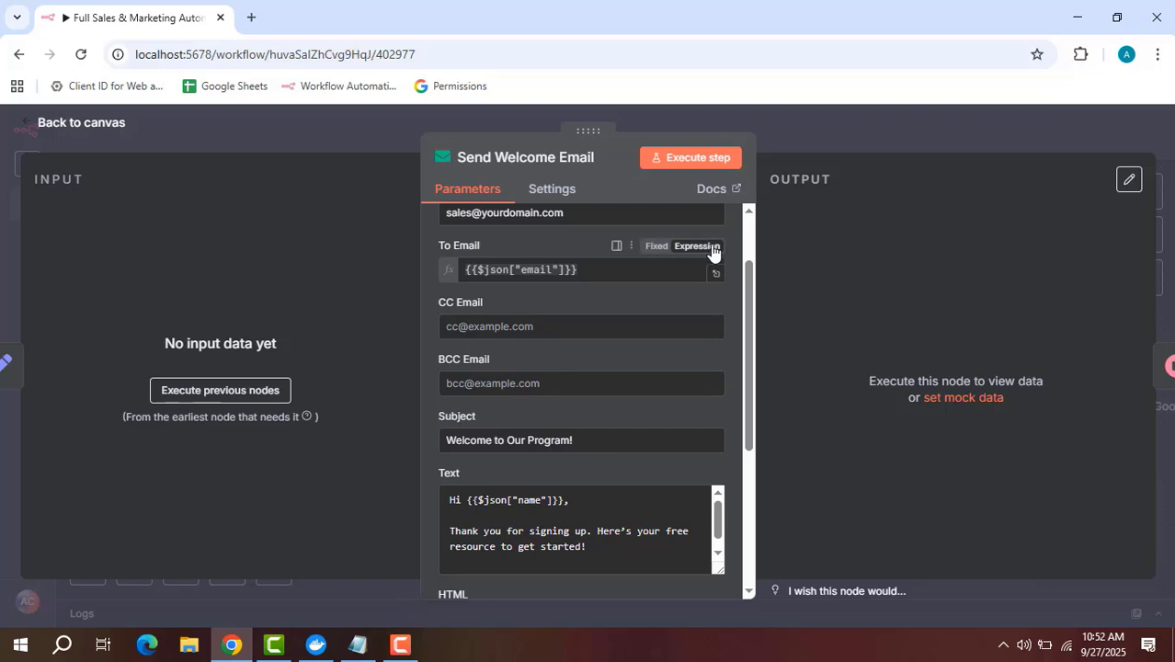
scroll(599, 392, "down", 2)
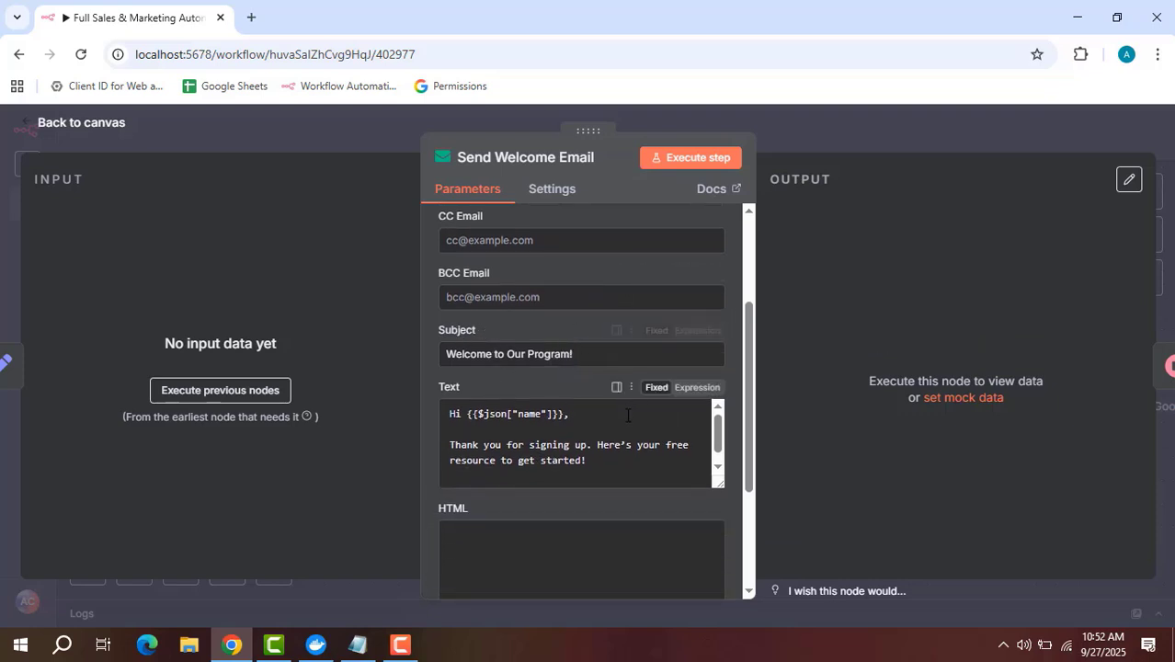
Read the welcome message text through to its sign-off without editing it, and return to the canvas.
scroll(565, 423, "down", 1)
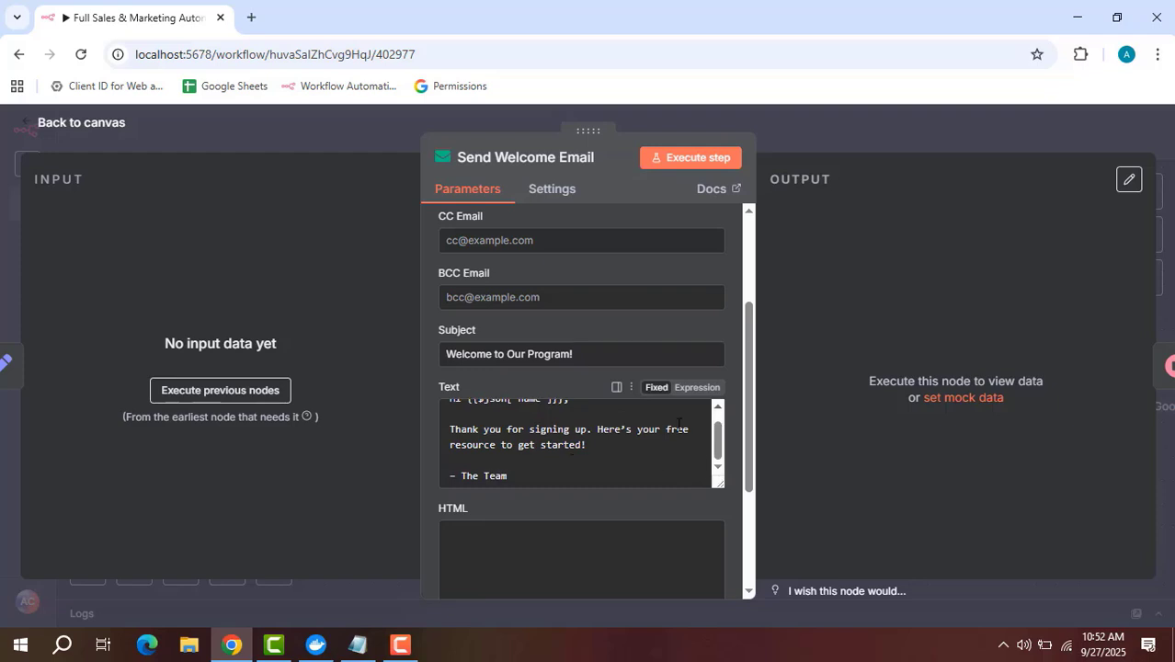
scroll(679, 425, "down", 2)
scroll(657, 401, "up", 1)
scroll(658, 401, "up", 1)
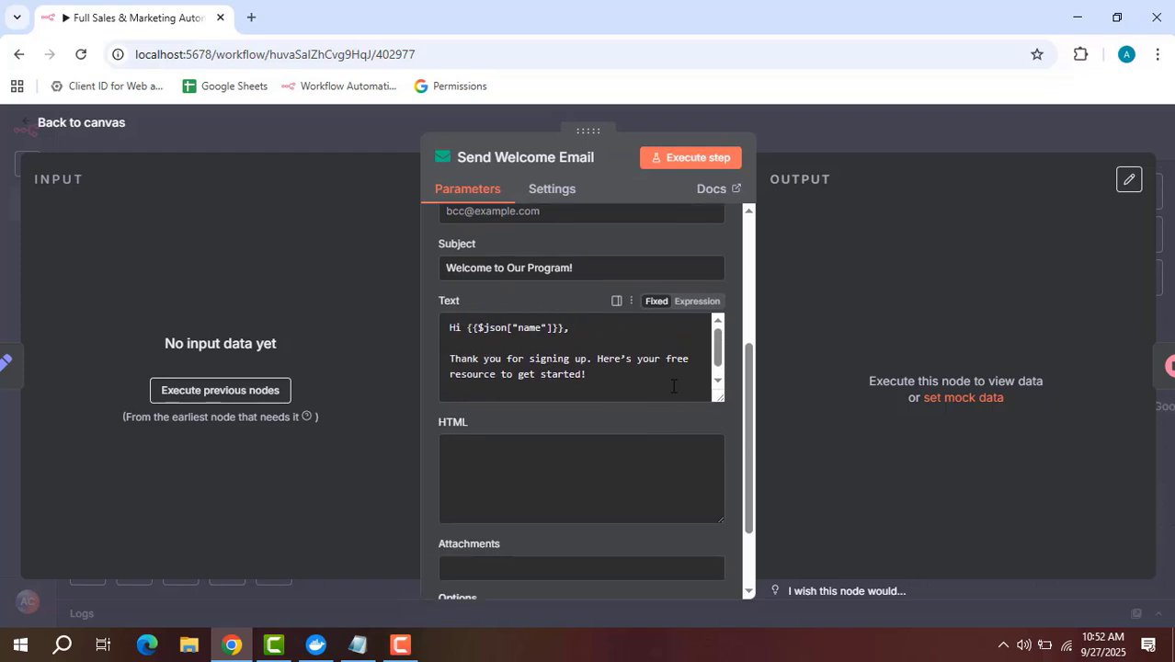
scroll(633, 391, "up", 1)
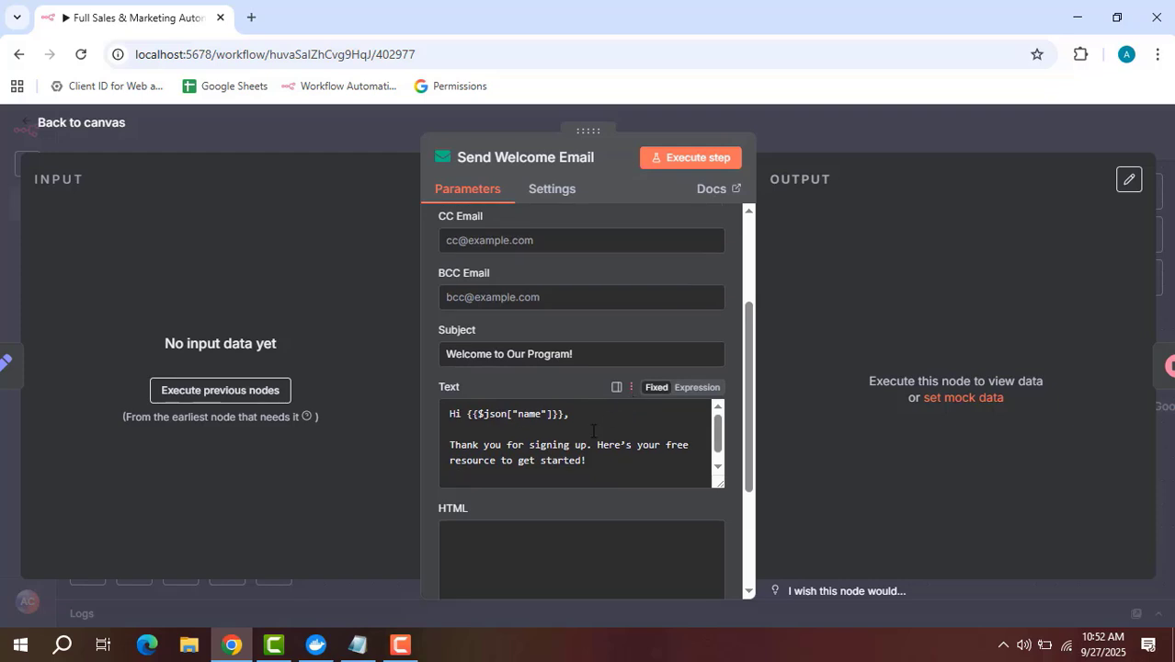
left_click(604, 424)
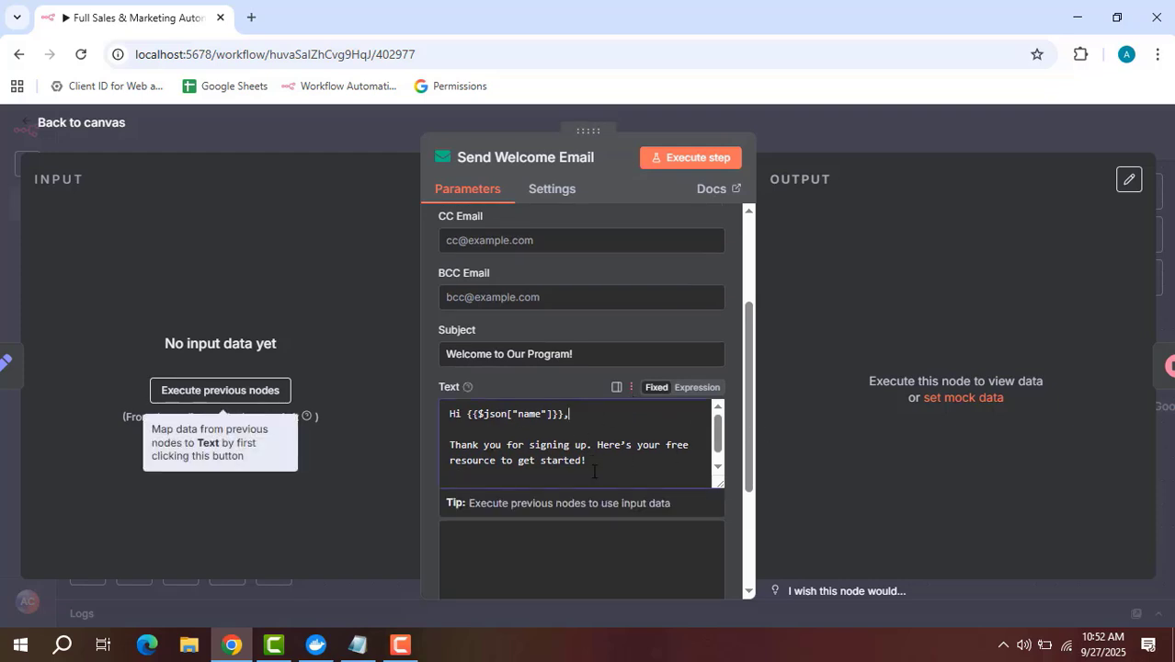
left_click_drag(718, 433, 717, 460)
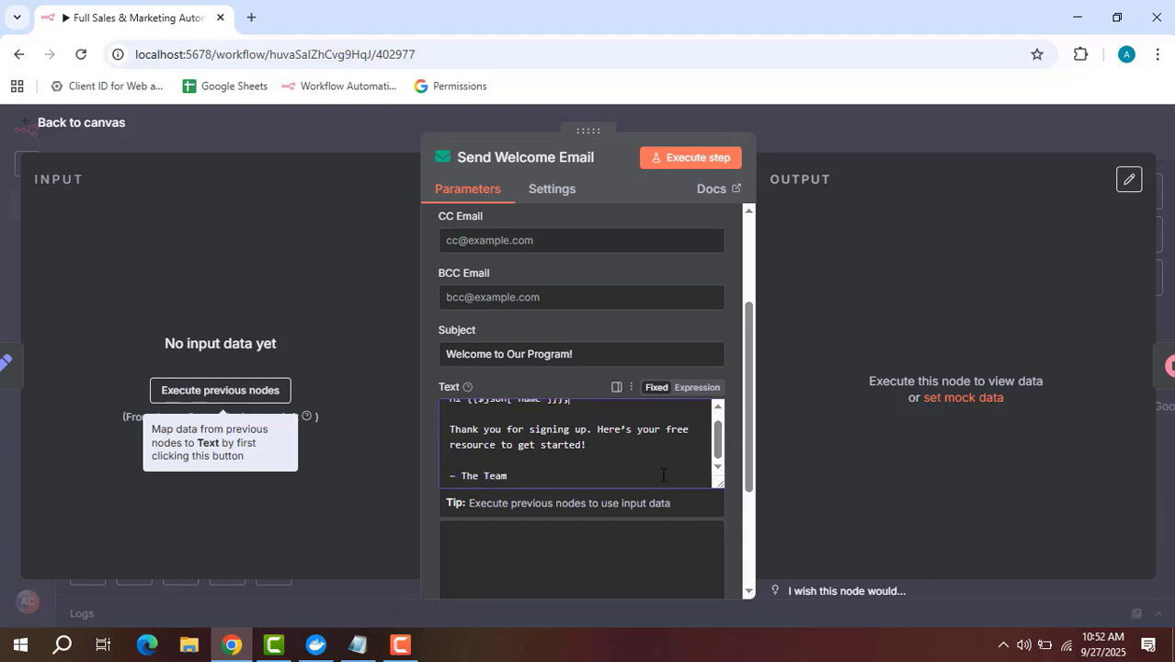
double_click(807, 166)
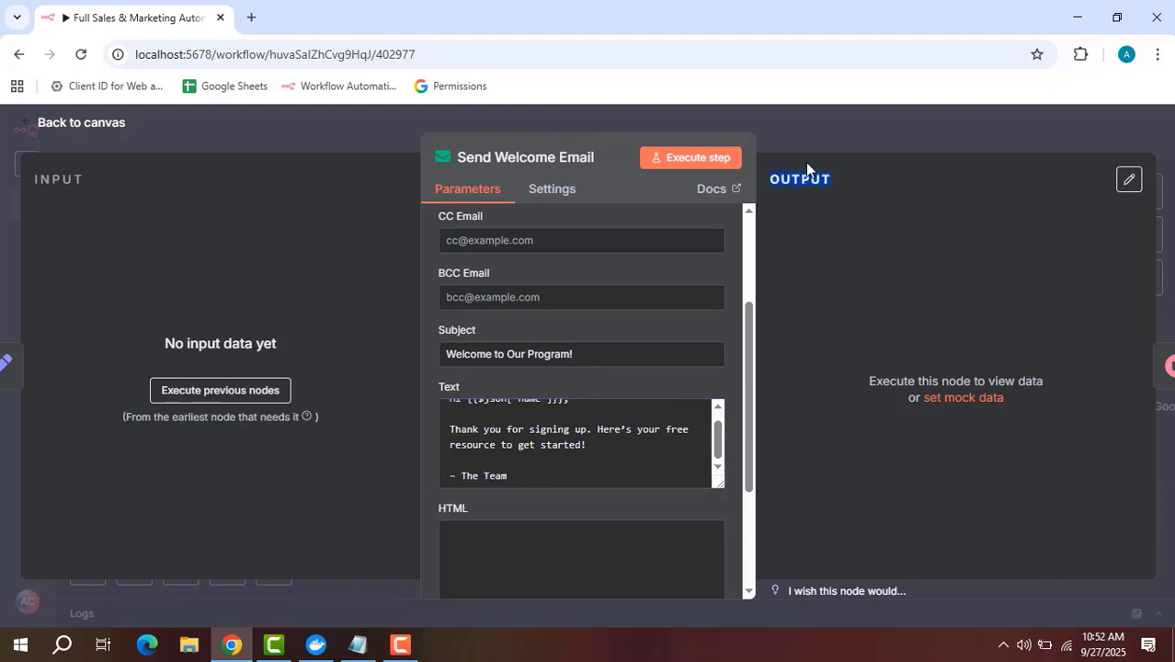
left_click(856, 116)
Check the Wait 2 Days node's resume mode, wait amount and available wait units without changing them, and return to the canvas.
scroll(703, 331, "right", 3)
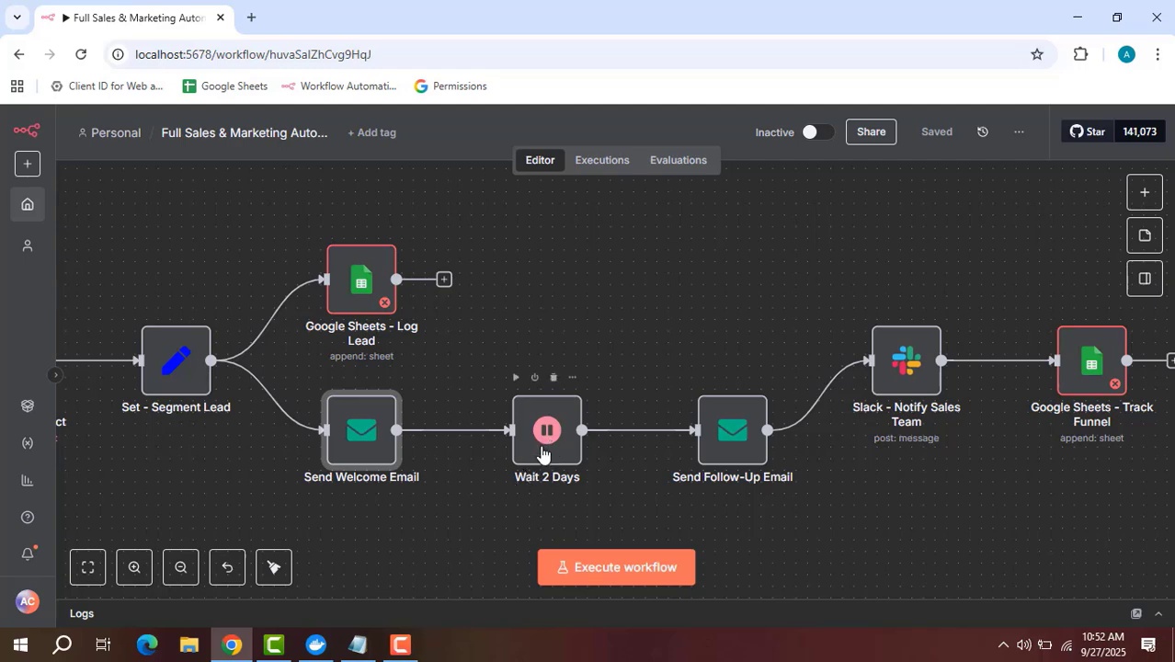
double_click(545, 449)
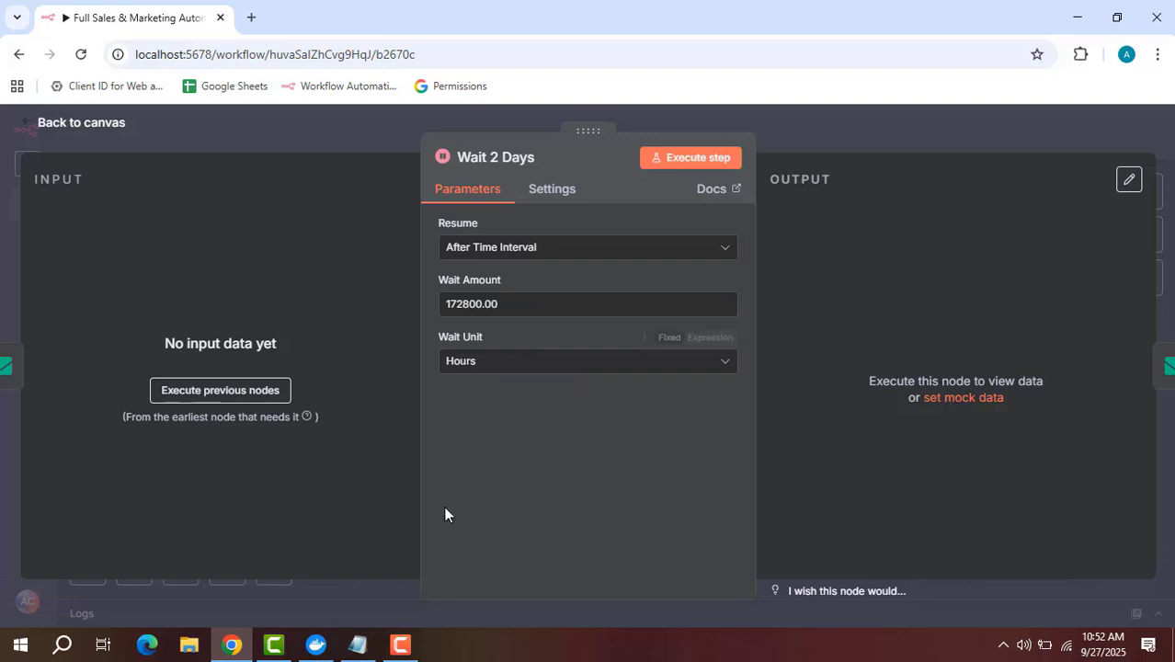
left_click(589, 368)
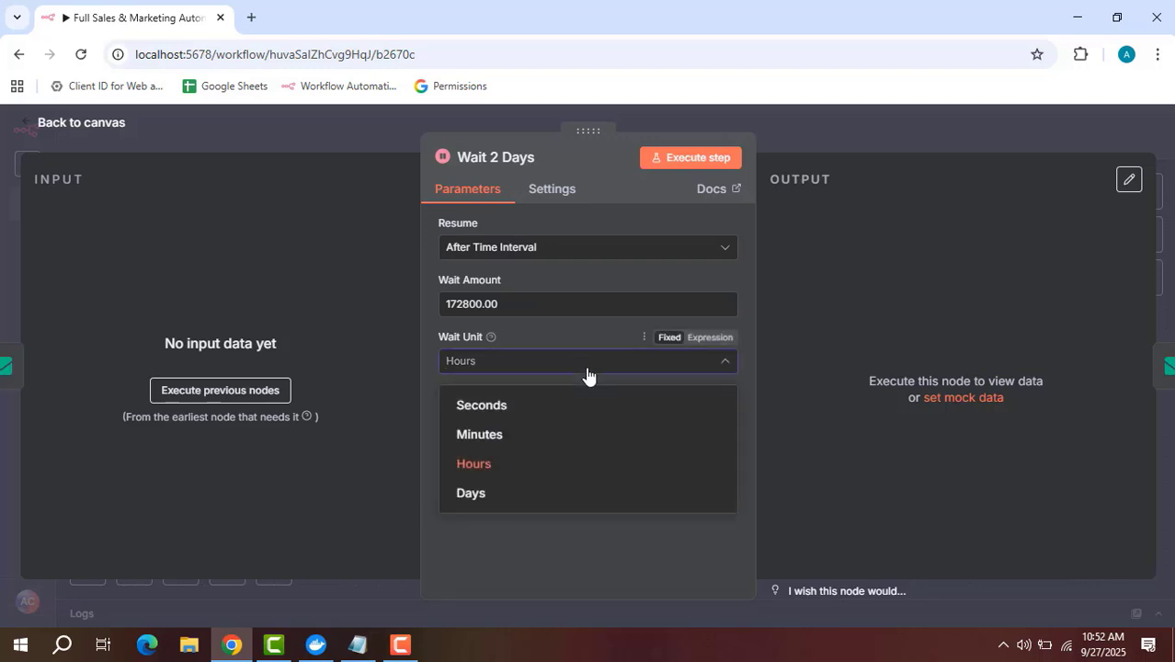
left_click(589, 368)
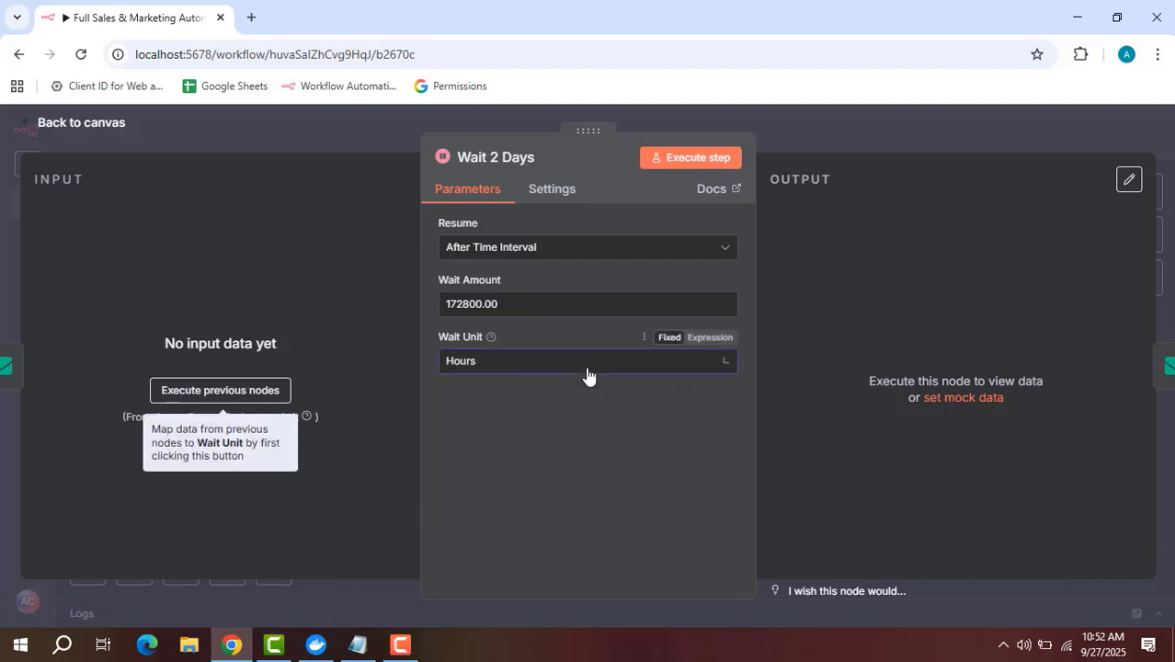
left_click(855, 136)
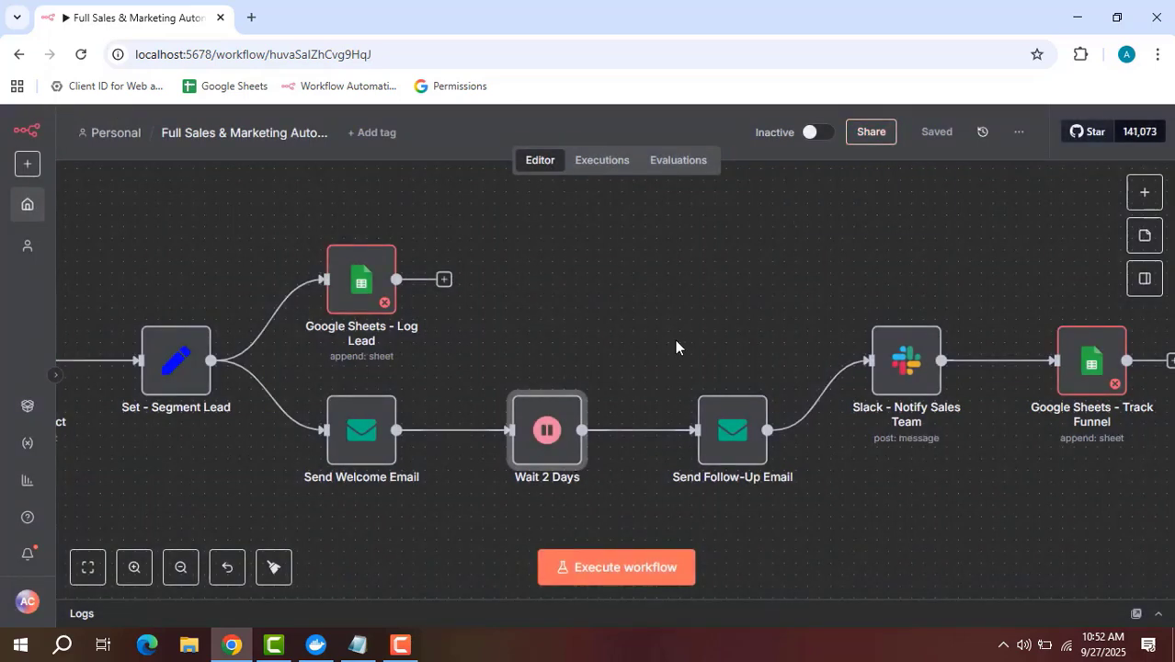
Review the Send Follow-Up Email node's sender, recipient, subject and full message text, and return to the canvas.
left_click_drag(739, 320, 556, 314)
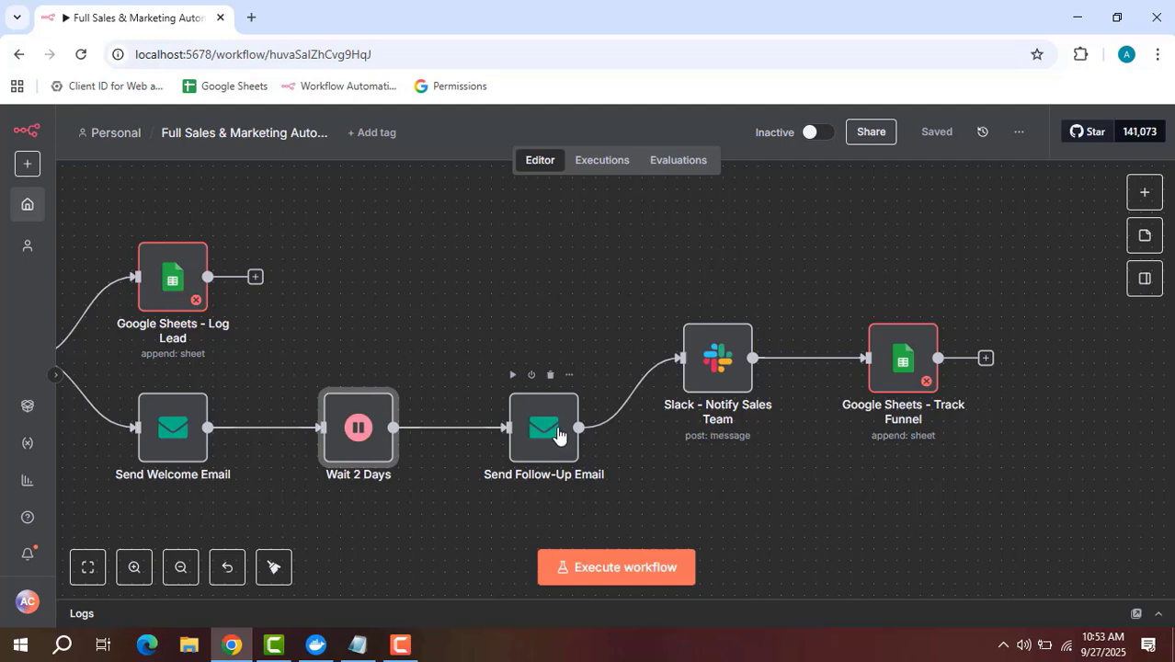
double_click(557, 434)
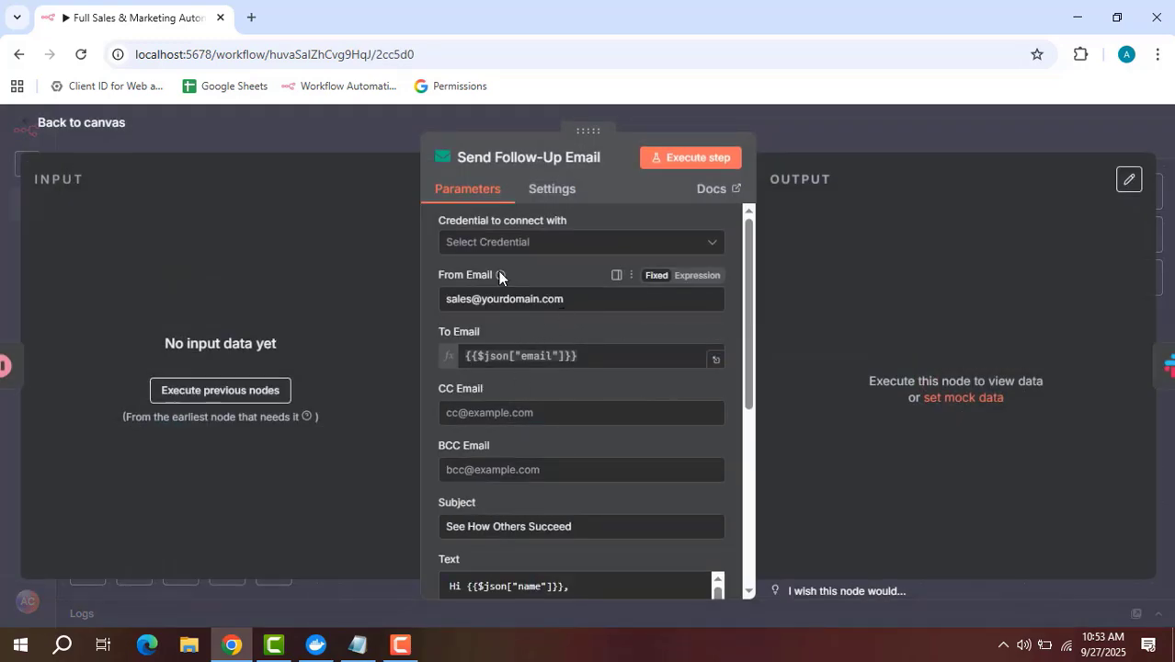
scroll(557, 395, "down", 1)
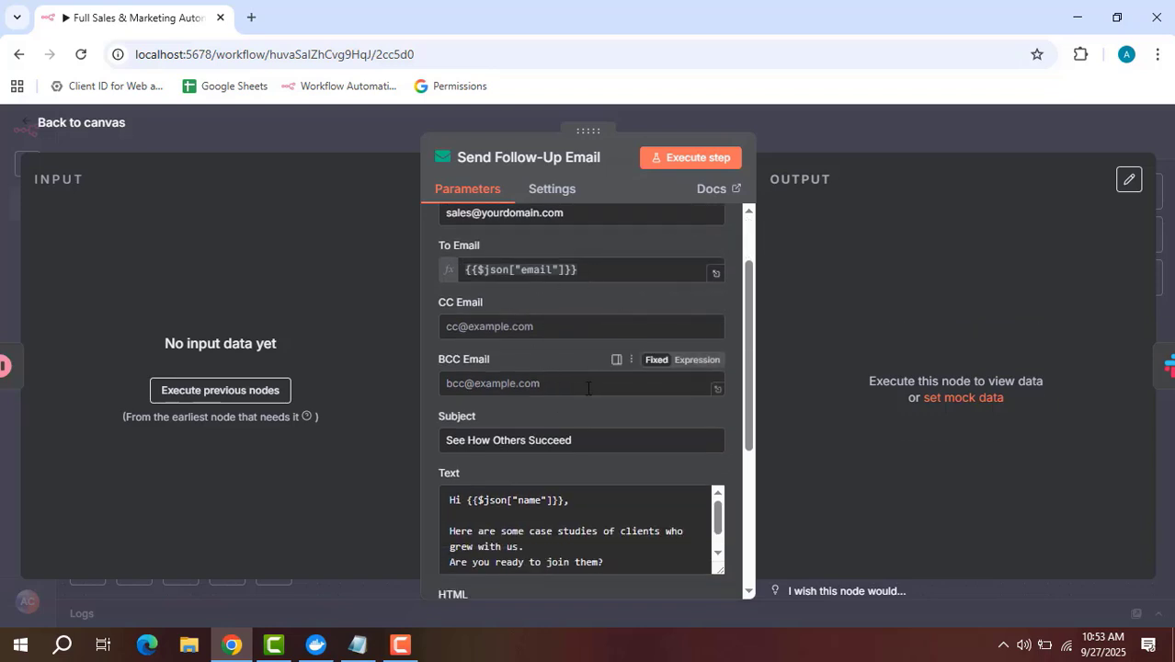
scroll(589, 388, "down", 1)
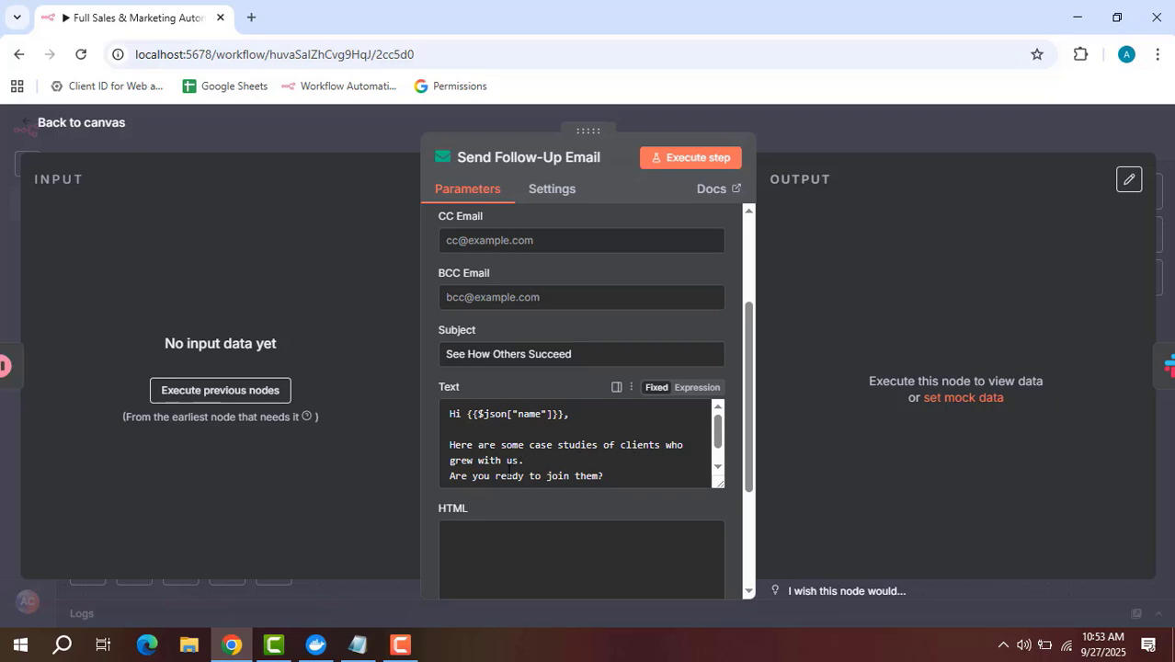
scroll(509, 472, "down", 3)
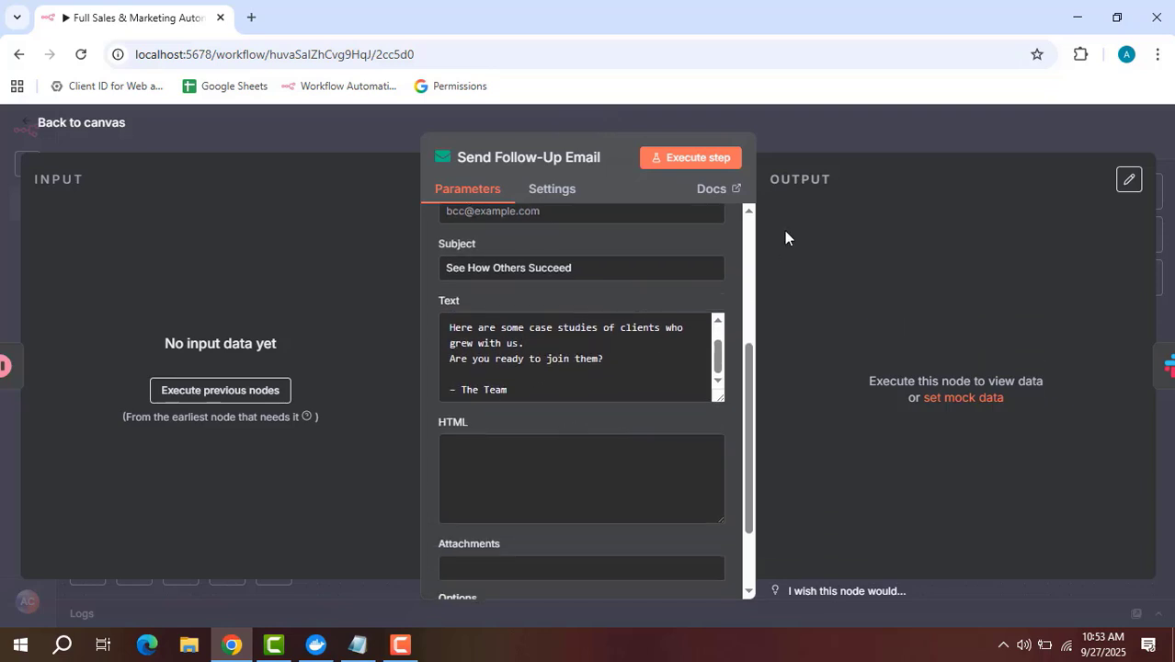
left_click(871, 137)
Examine the Slack - Notify Sales Team node's channel settings and its alert text in the expanded editor, and return to the canvas.
left_click_drag(816, 278, 690, 292)
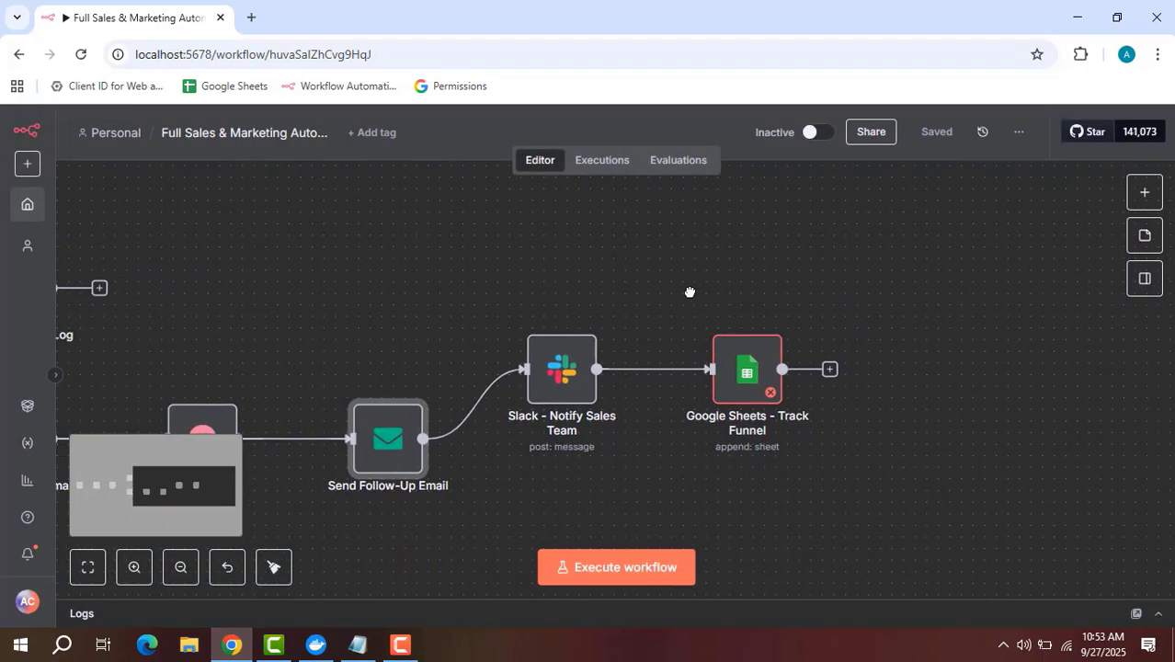
left_click(560, 383)
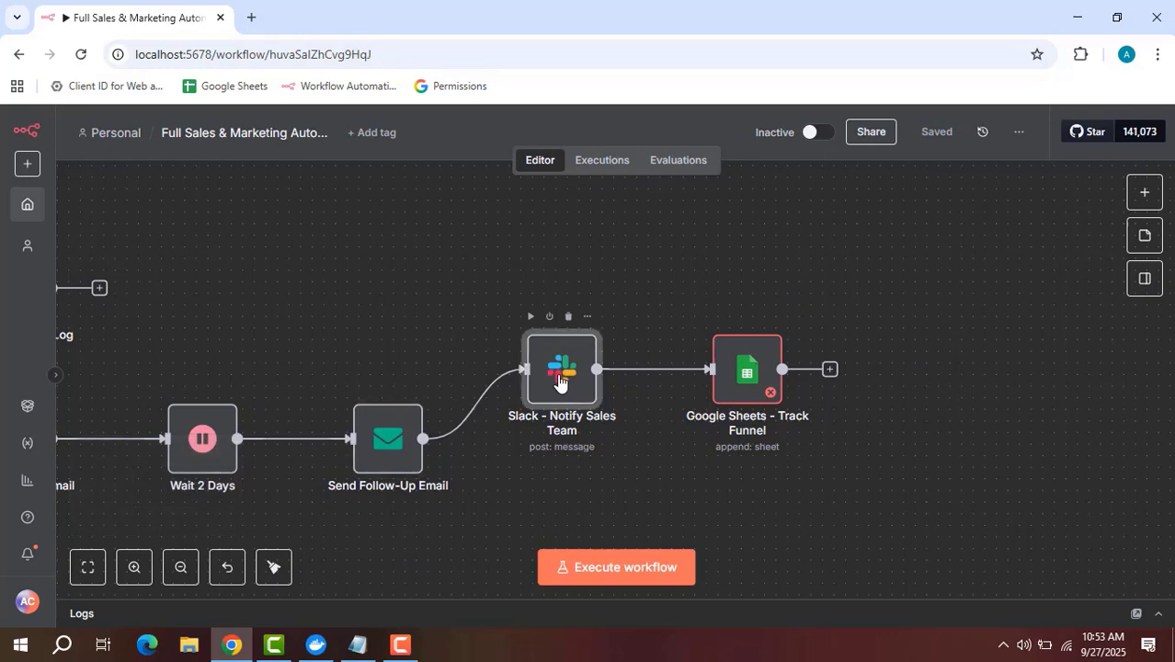
double_click(561, 380)
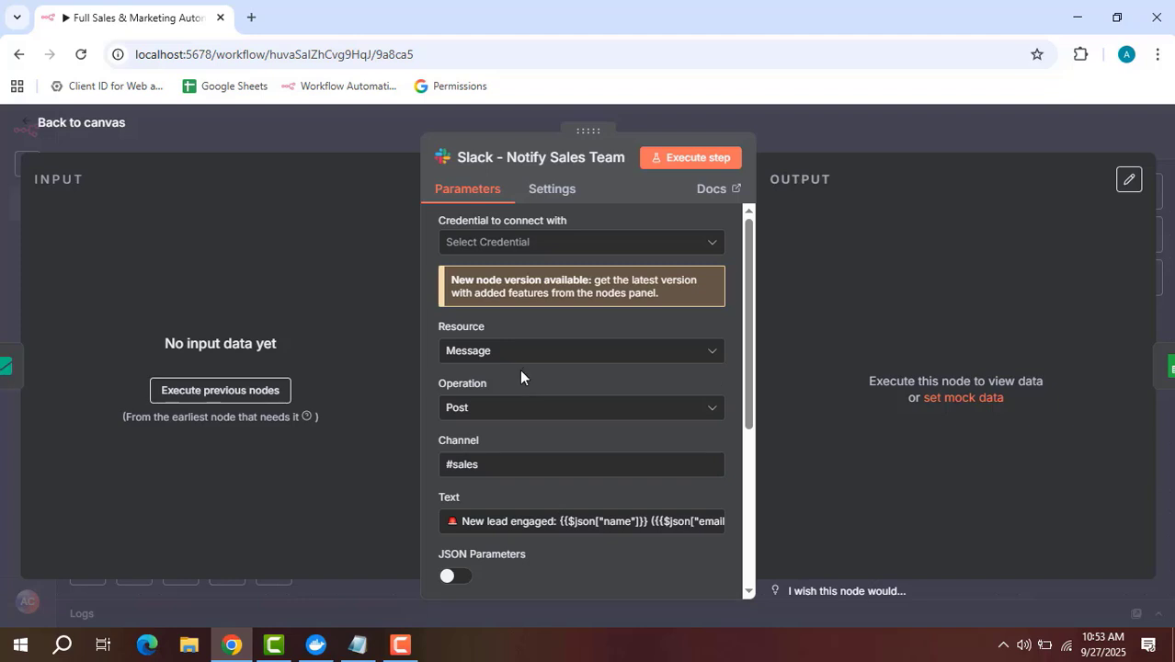
scroll(520, 370, "down", 1)
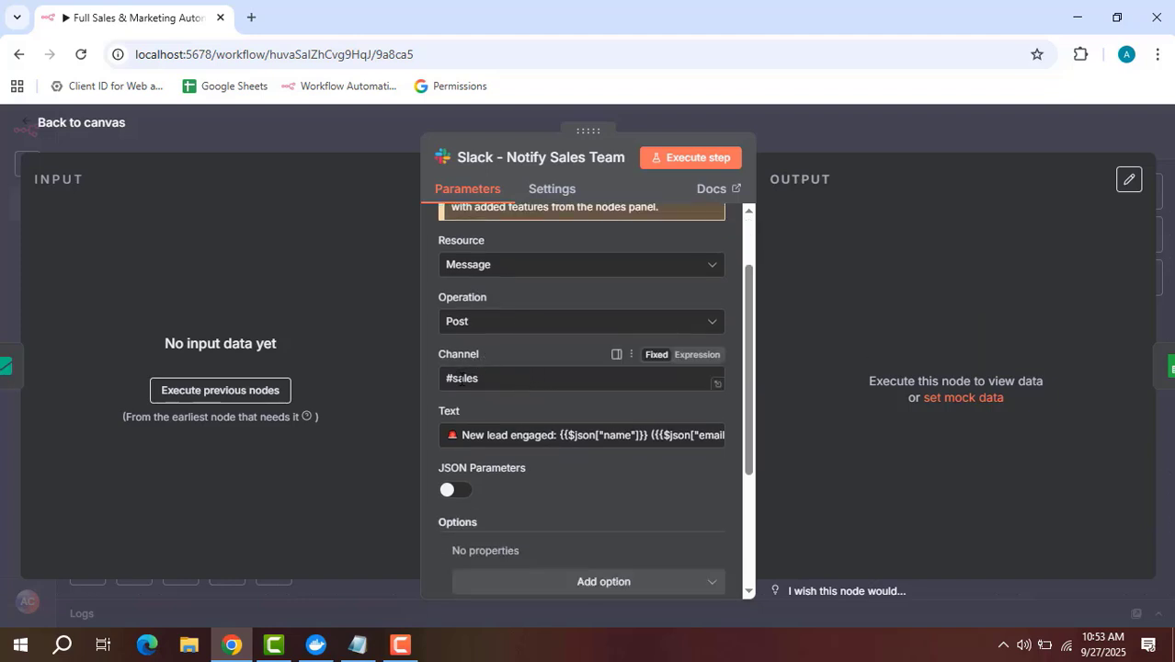
scroll(662, 379, "down", 1)
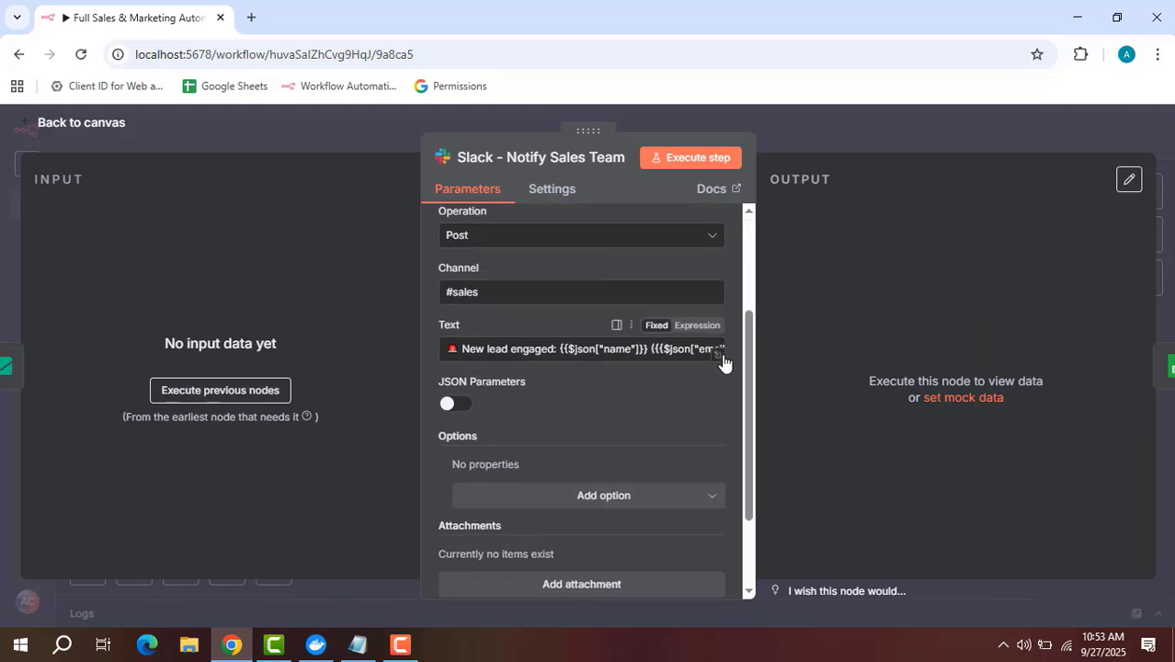
left_click(720, 359)
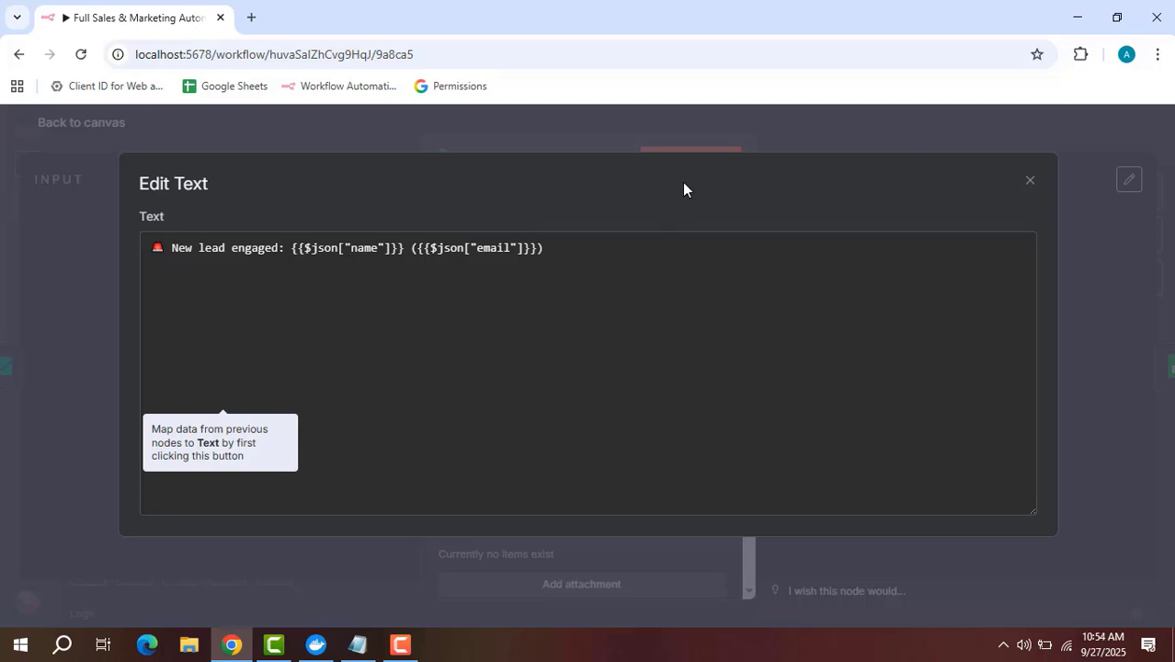
left_click(822, 137)
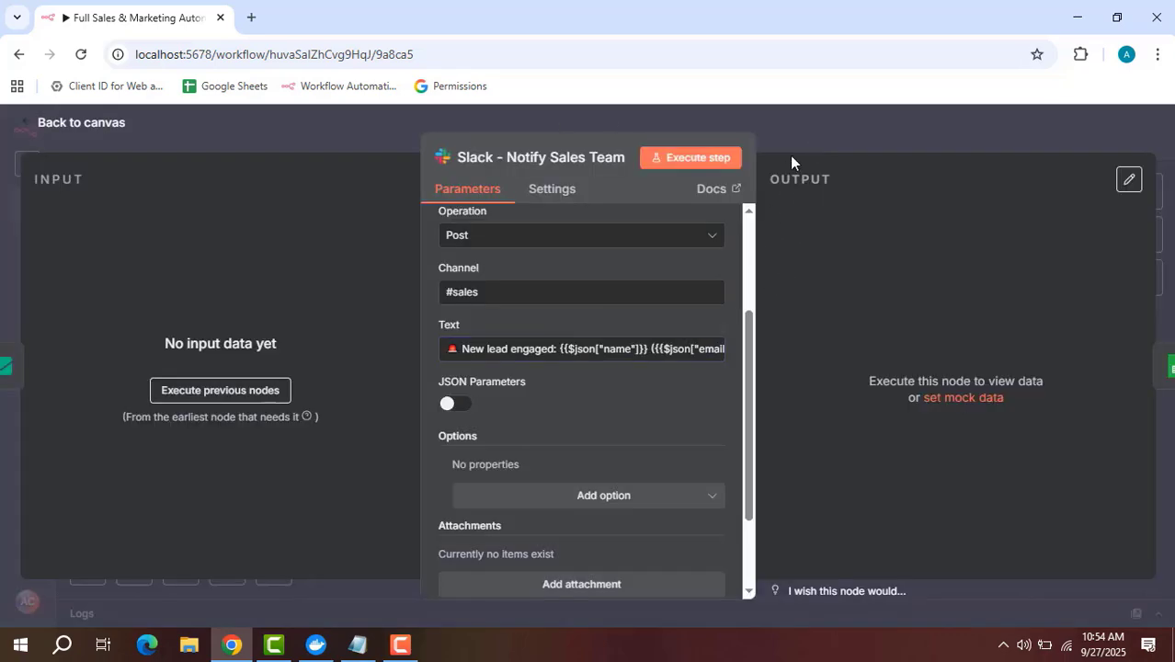
key("Escape")
left_click(846, 240)
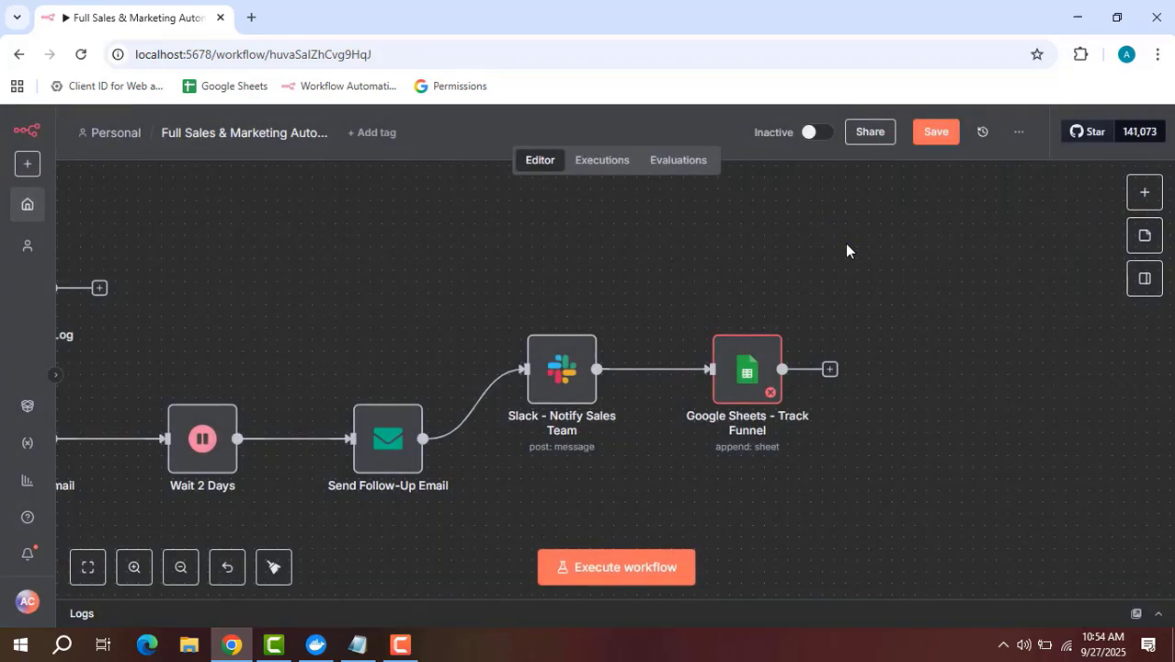
left_click_drag(847, 260, 745, 272)
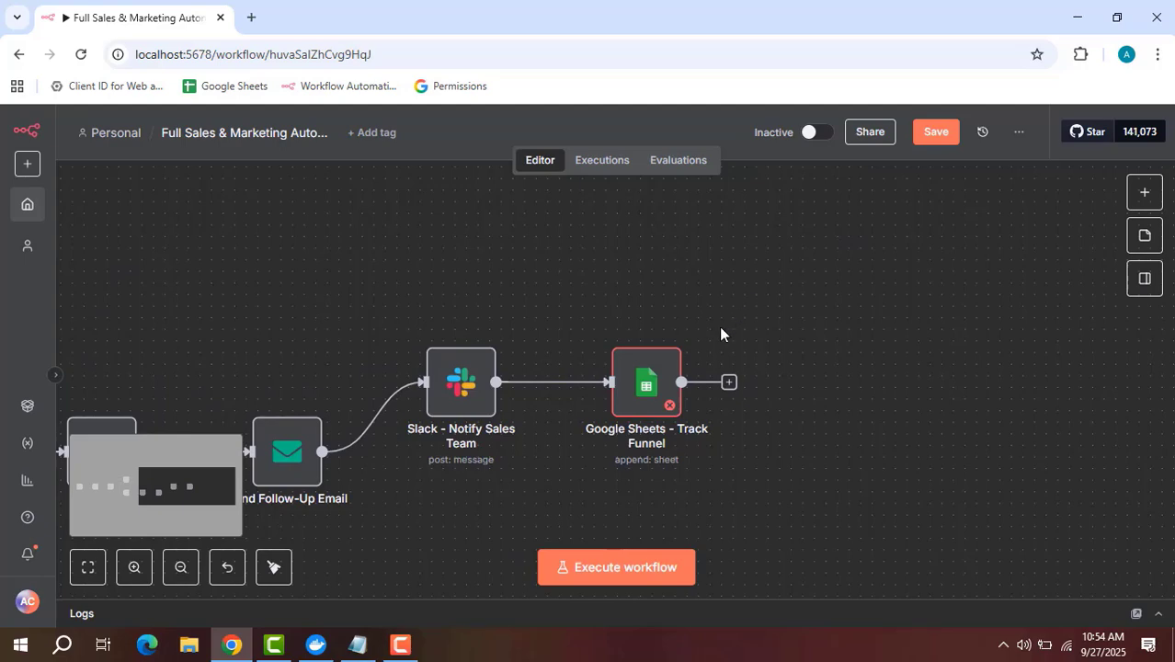
Review the Google Sheets - Track Funnel node's operation, spreadsheet ID, range and key row settings, and return to the workflow's earlier nodes on the canvas.
left_click(649, 385)
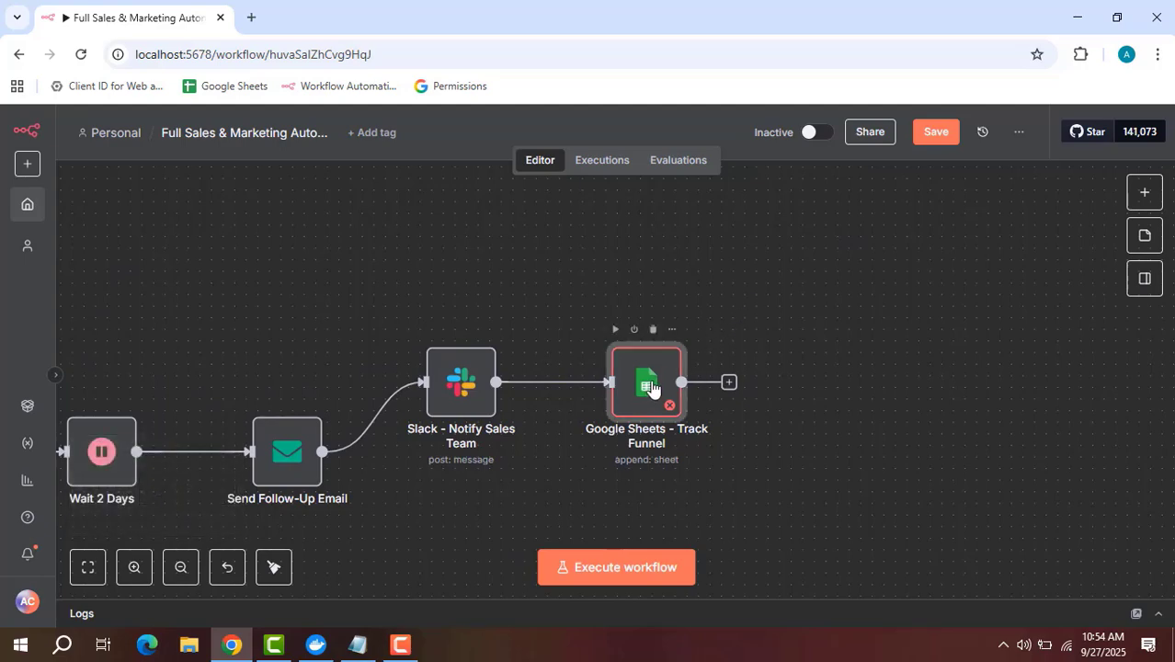
double_click(651, 388)
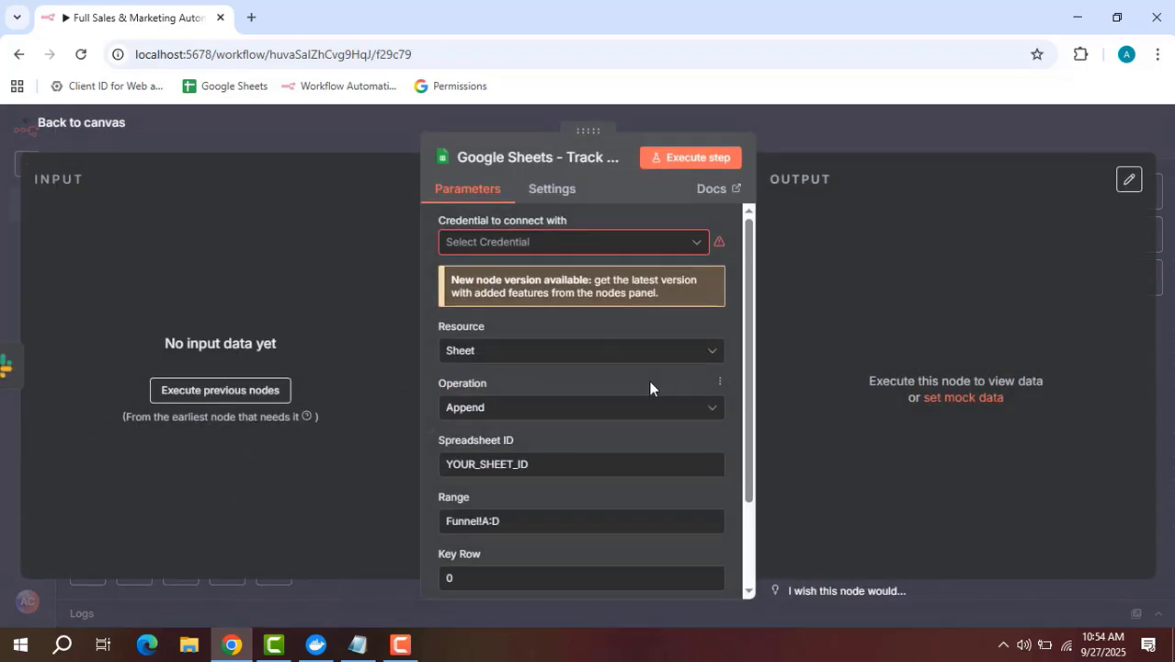
scroll(616, 418, "down", 1)
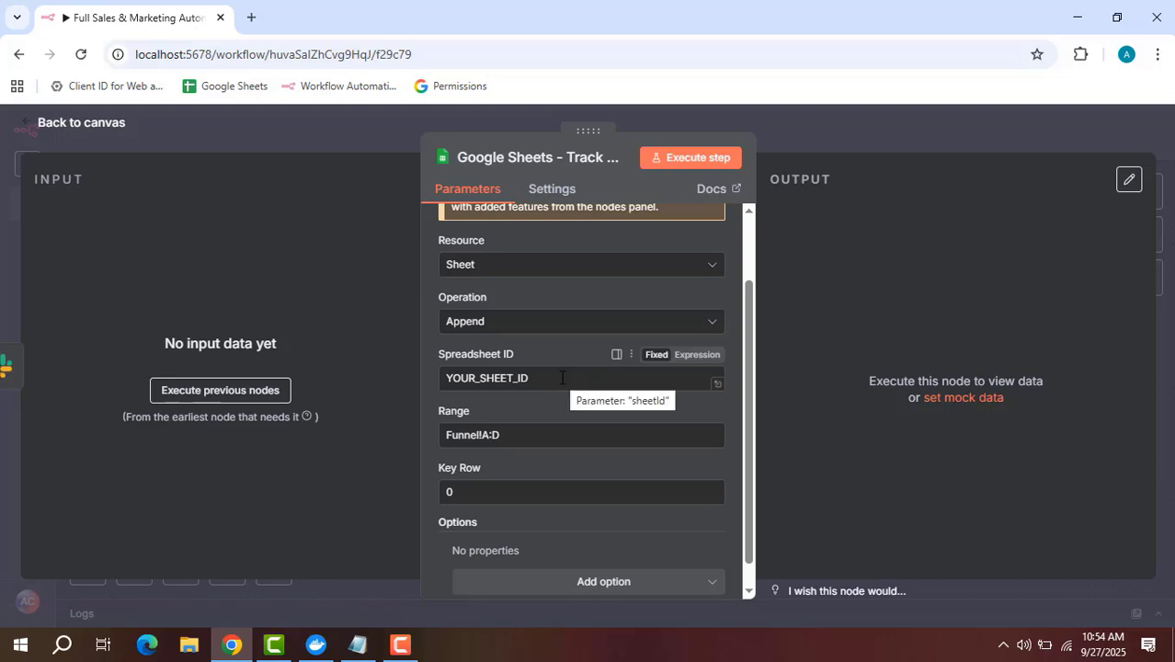
left_click(849, 134)
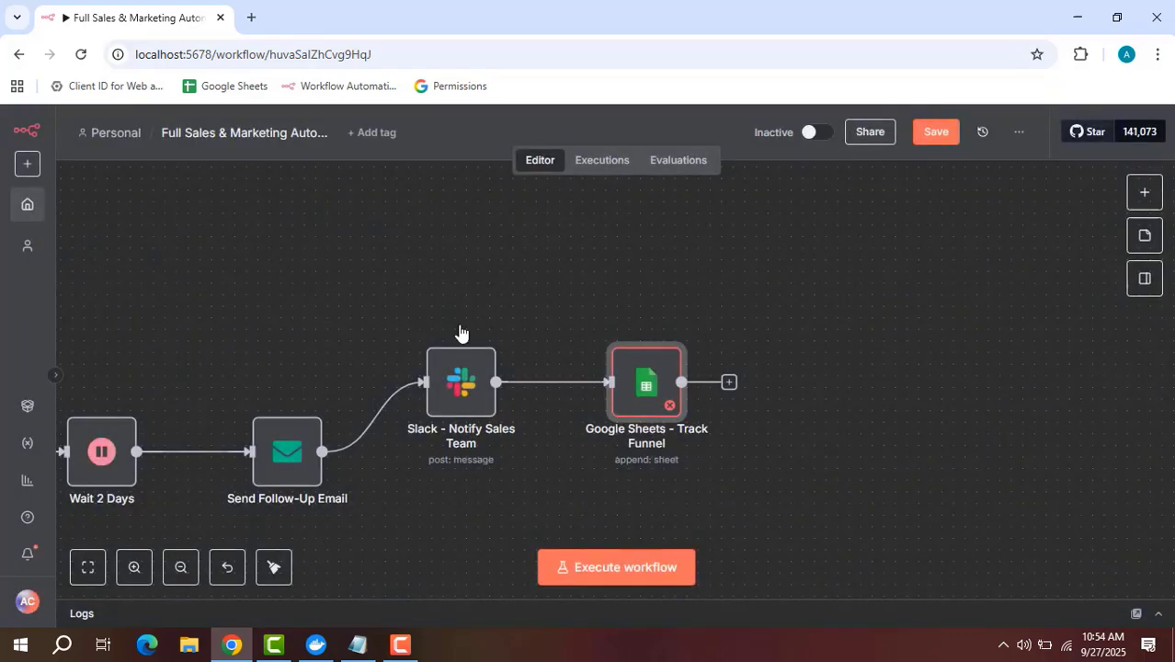
left_click_drag(459, 334, 824, 277)
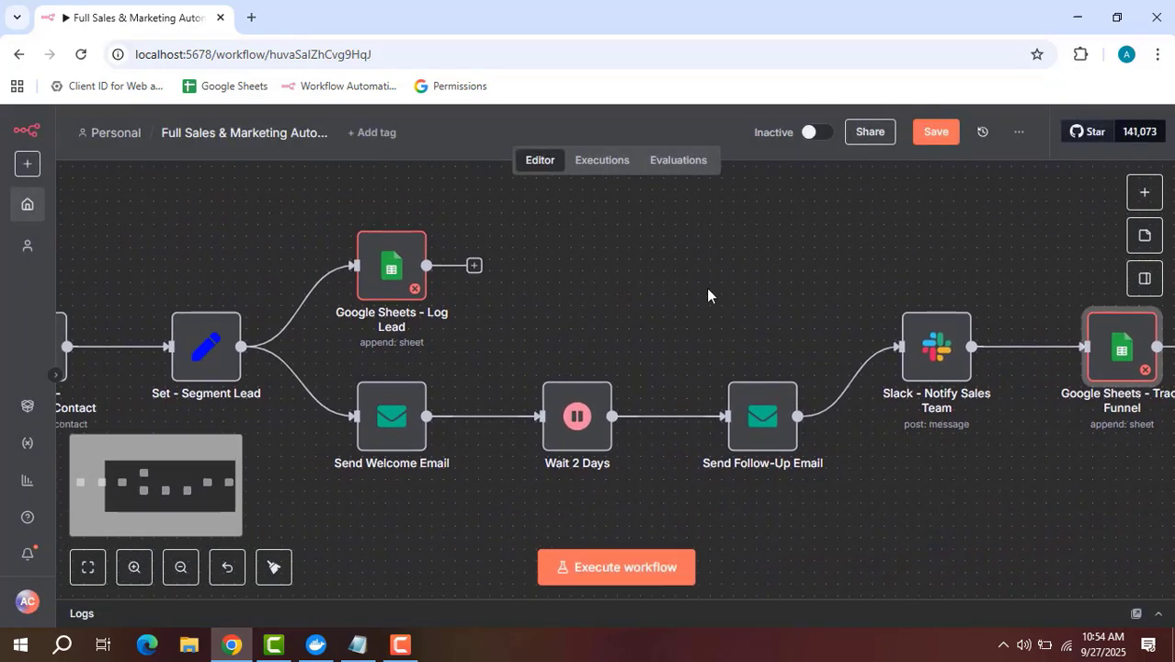
left_click_drag(680, 294, 956, 314)
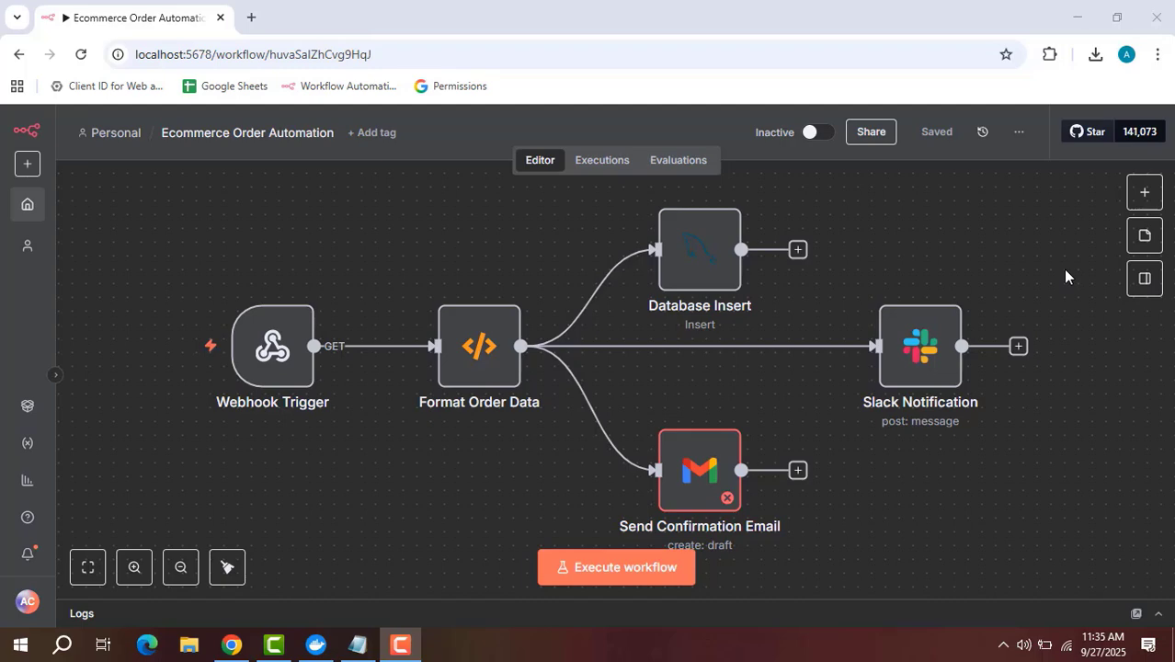
Check the Ecommerce Order Automation's Webhook Trigger parameters, including its test and production URLs, and return to the canvas.
double_click(273, 354)
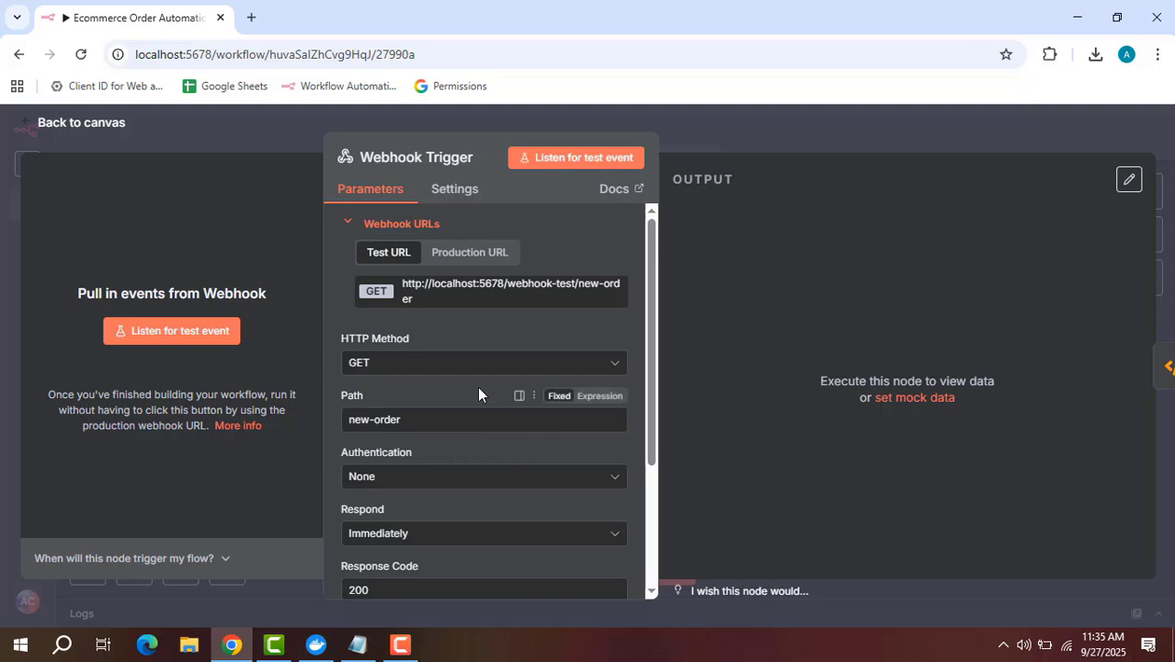
left_click(502, 256)
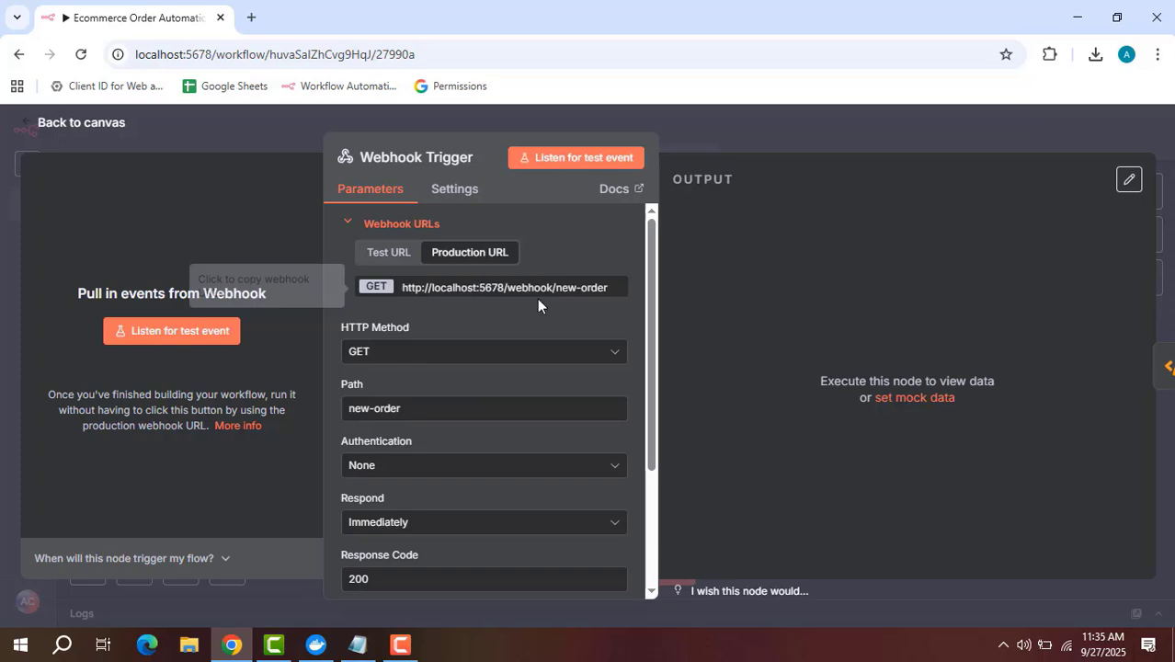
left_click(695, 137)
Read through the Format Order Data node's JavaScript code and the order fields it returns without editing them, and return to the canvas.
mouse_move(451, 350)
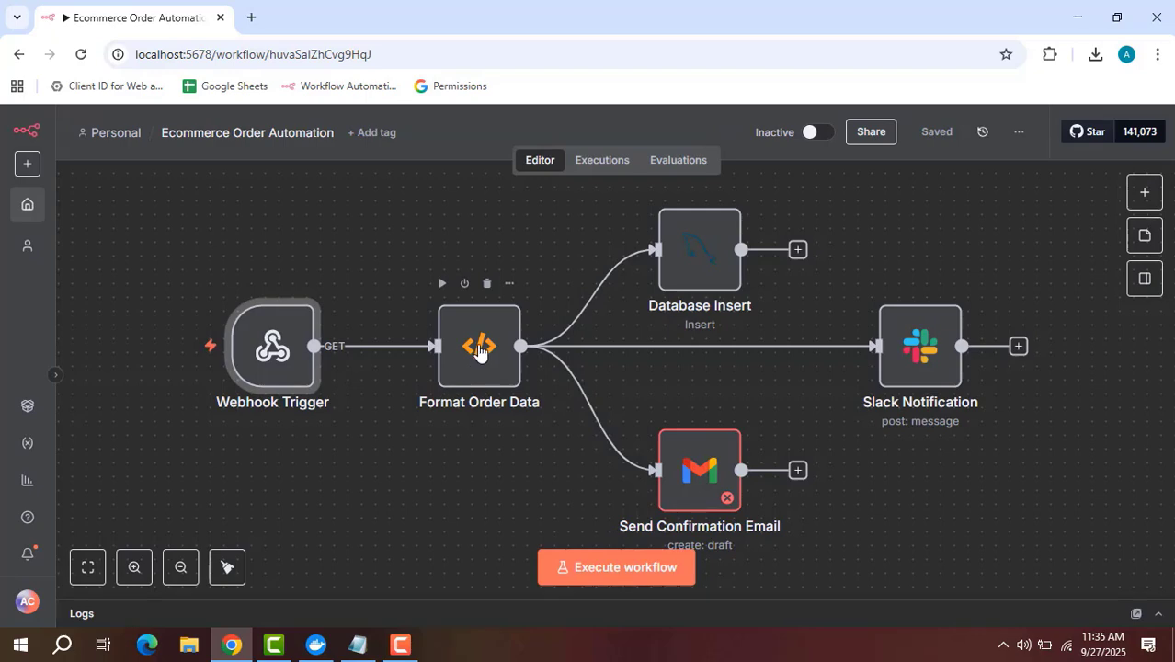
double_click(479, 349)
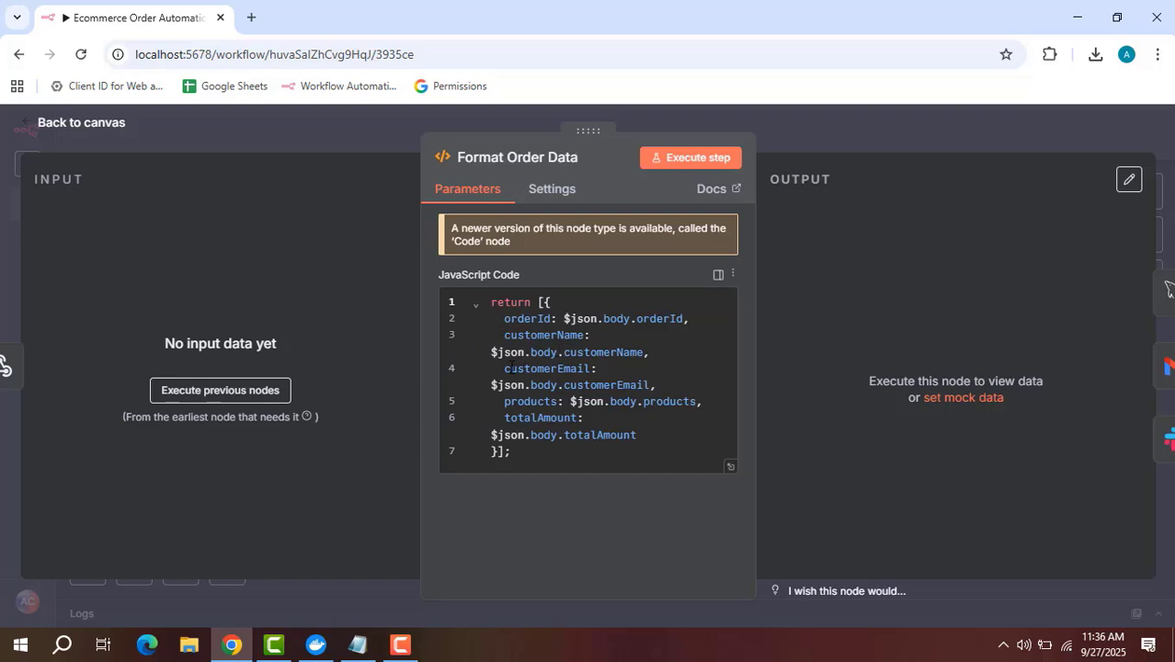
left_click_drag(525, 385, 555, 401)
left_click(556, 401)
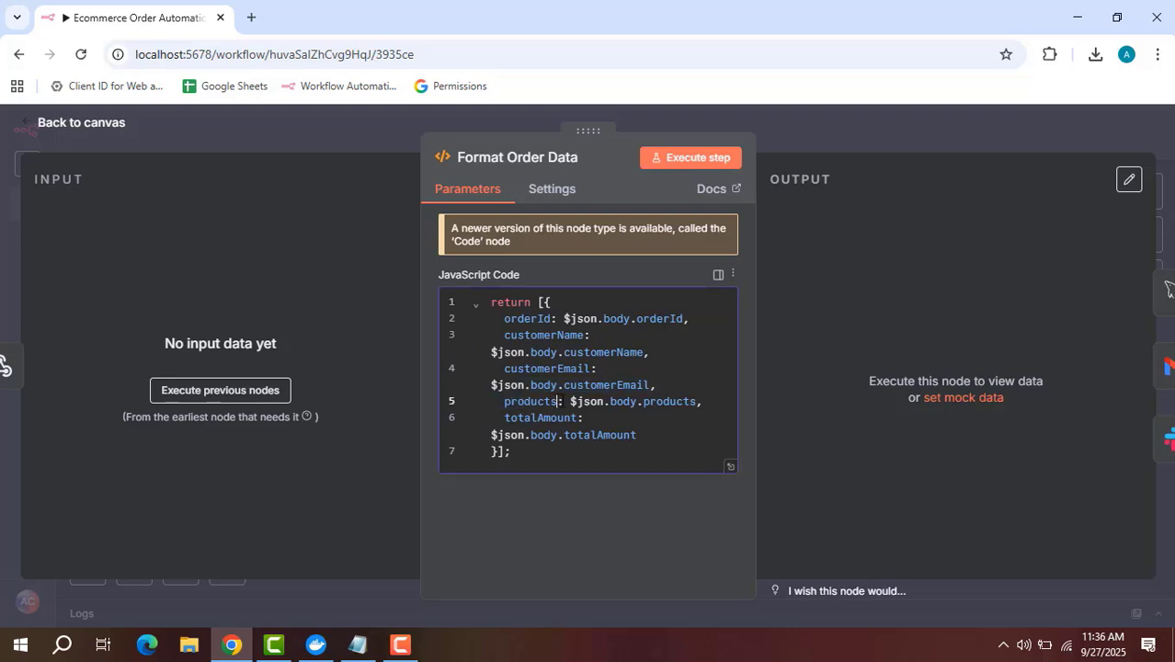
left_click(613, 415)
left_click(860, 123)
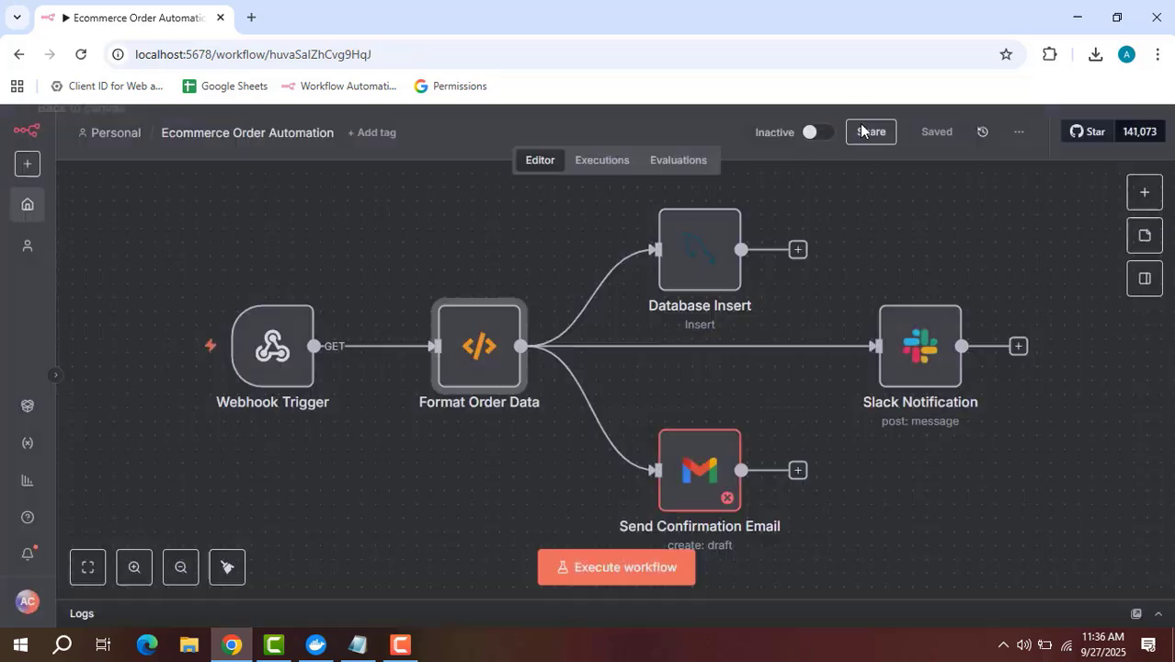
Review the Database Insert node's operation, target table and column list without changing them, and return to the canvas.
double_click(692, 266)
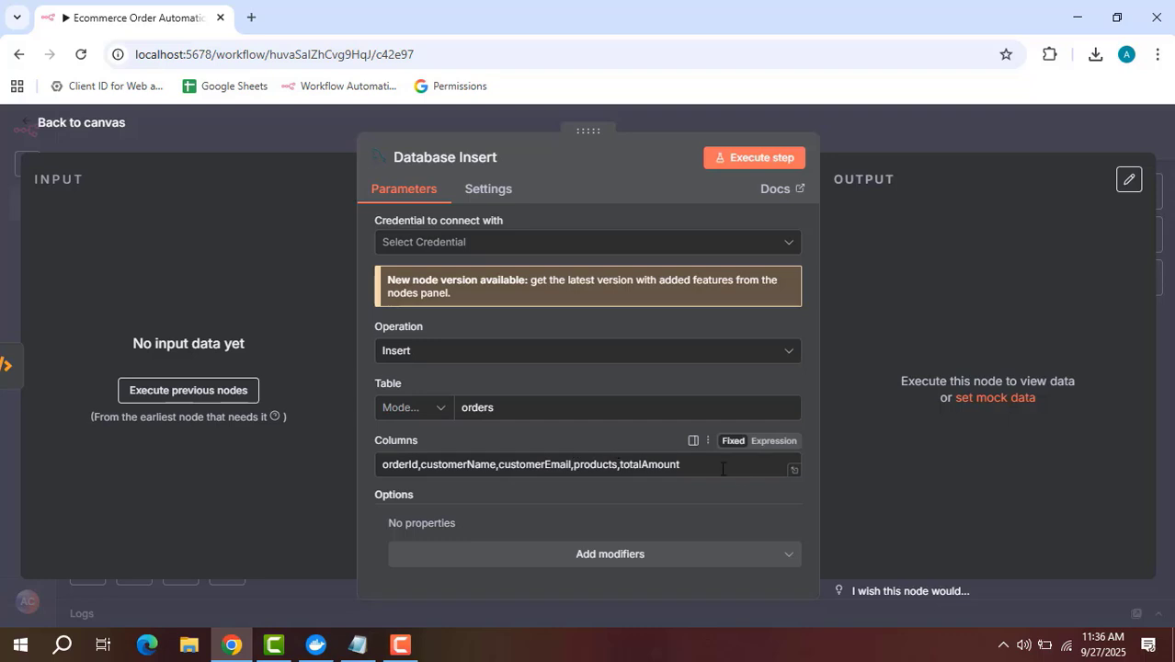
left_click(869, 139)
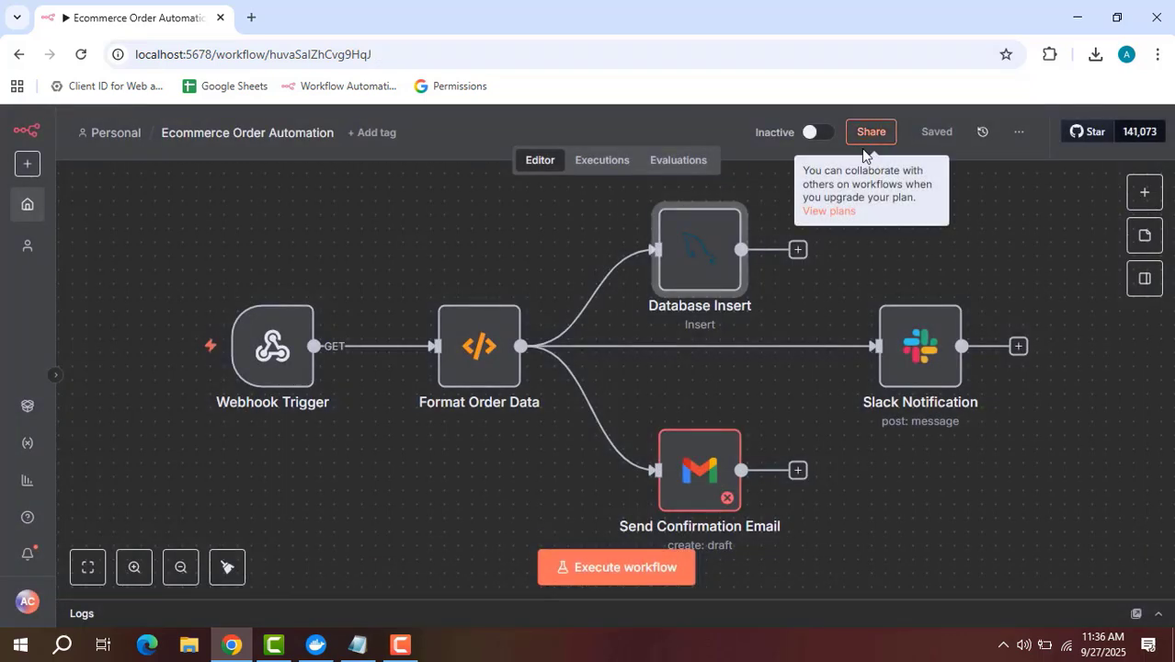
Set the Send Confirmation Email message to "Hi [Customer Name], thank you for your order of [Products] totaling [TotalAmount].Your order will be shipped soon!".
double_click(687, 476)
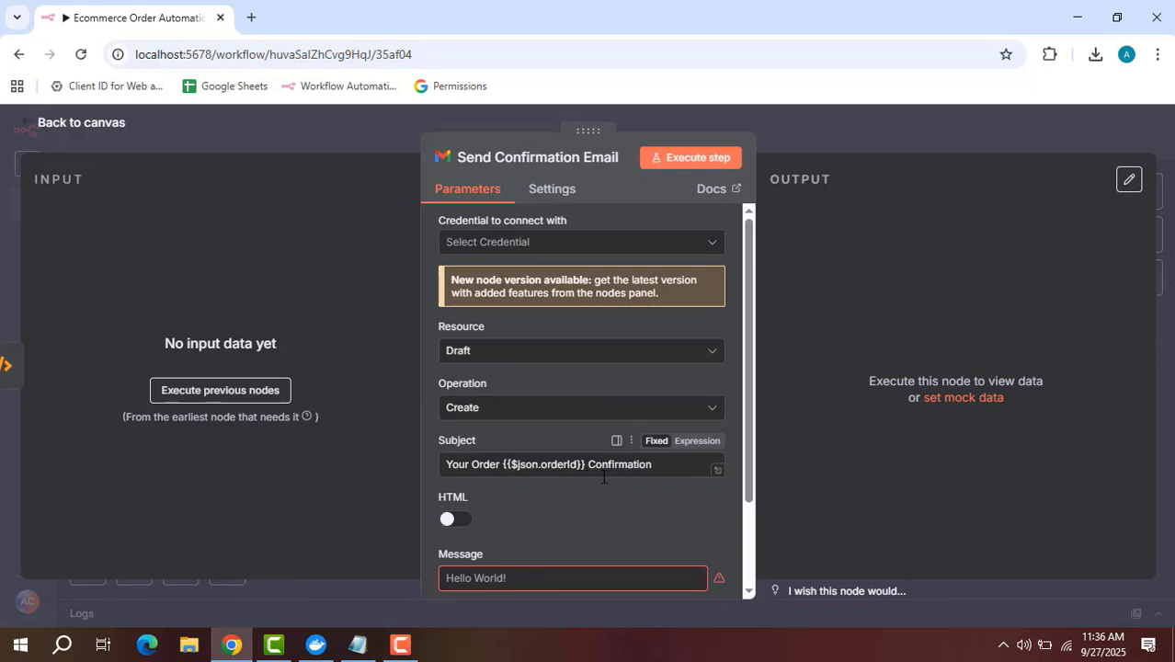
scroll(635, 497, "down", 1)
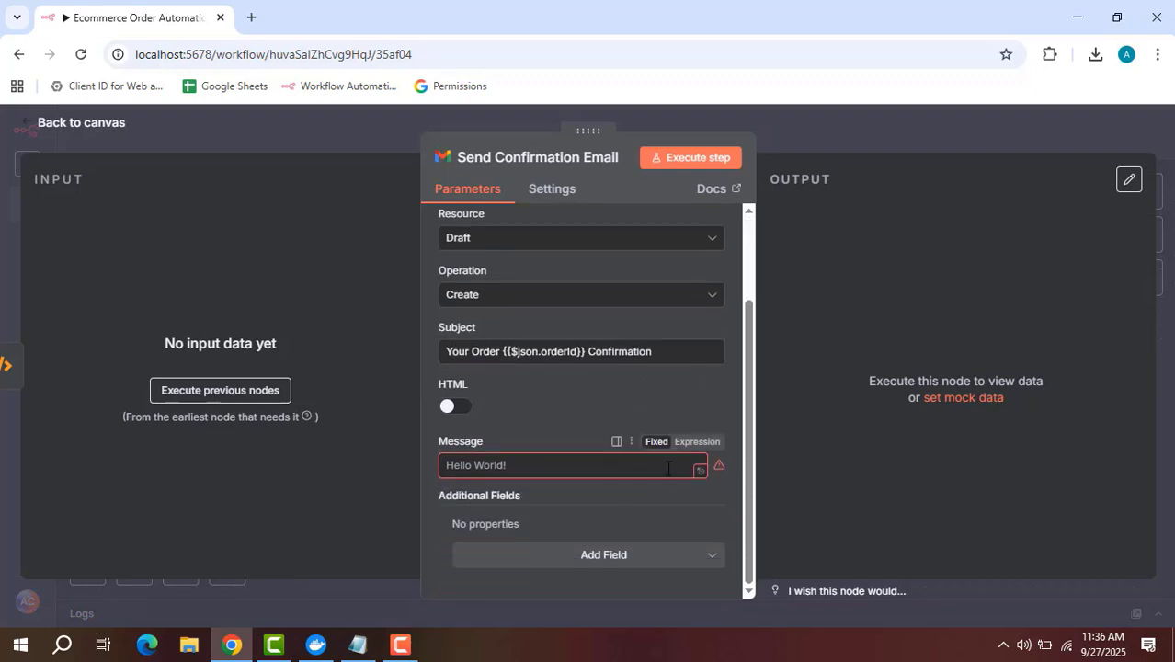
left_click(669, 469)
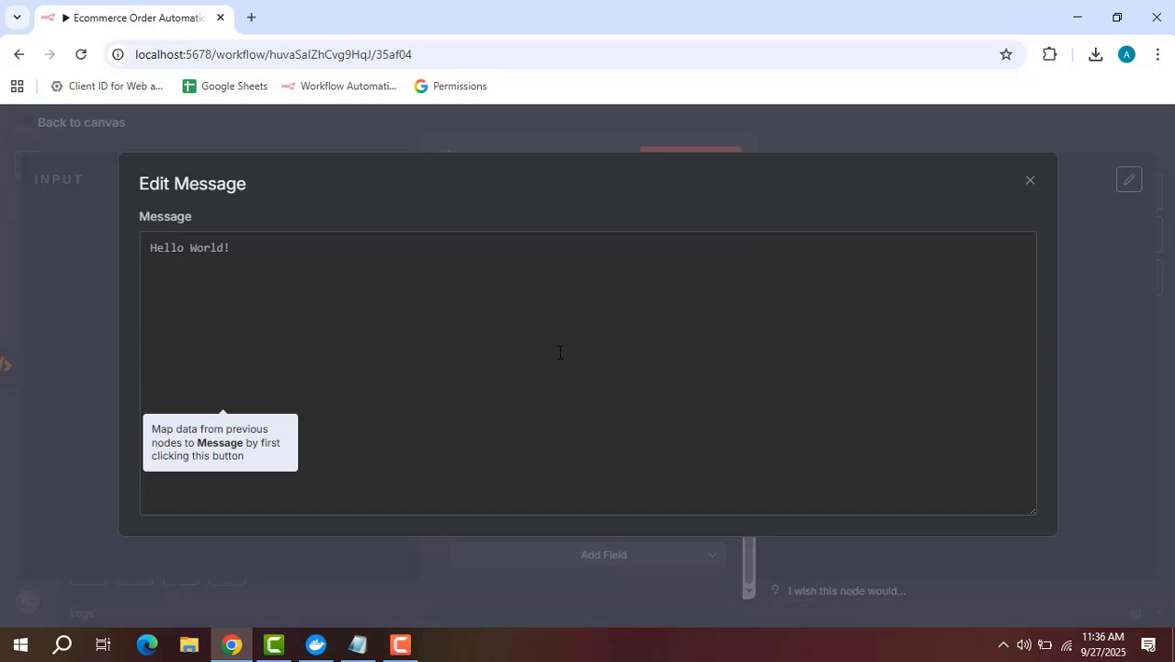
left_click(538, 333)
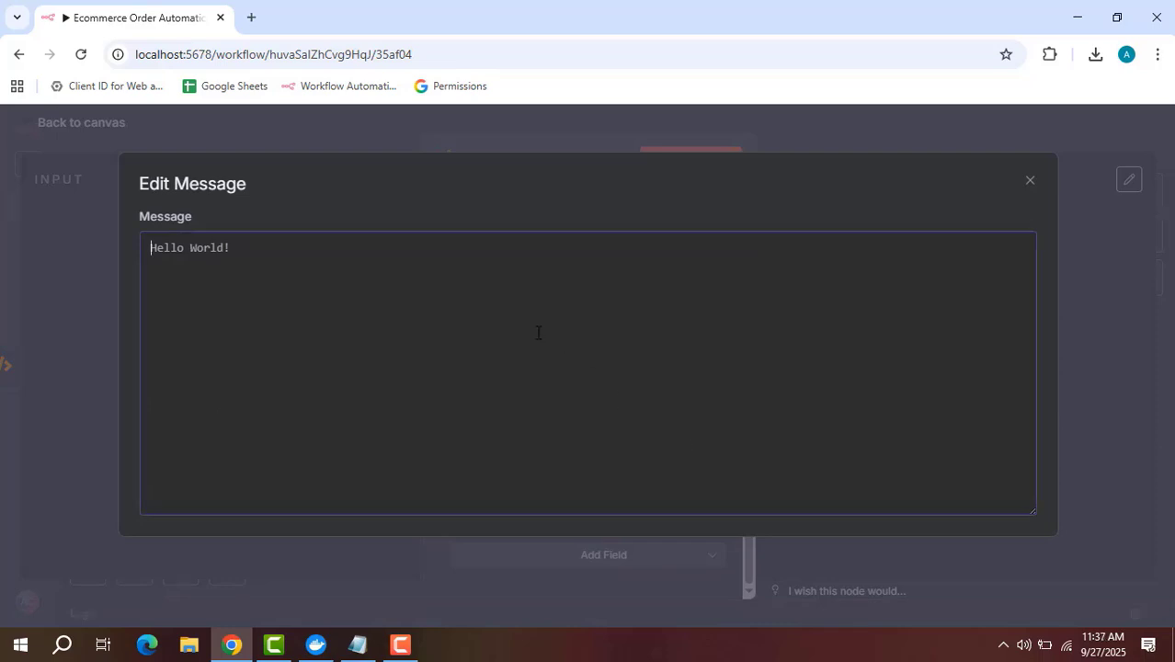
type("Hi [Customer Name]")
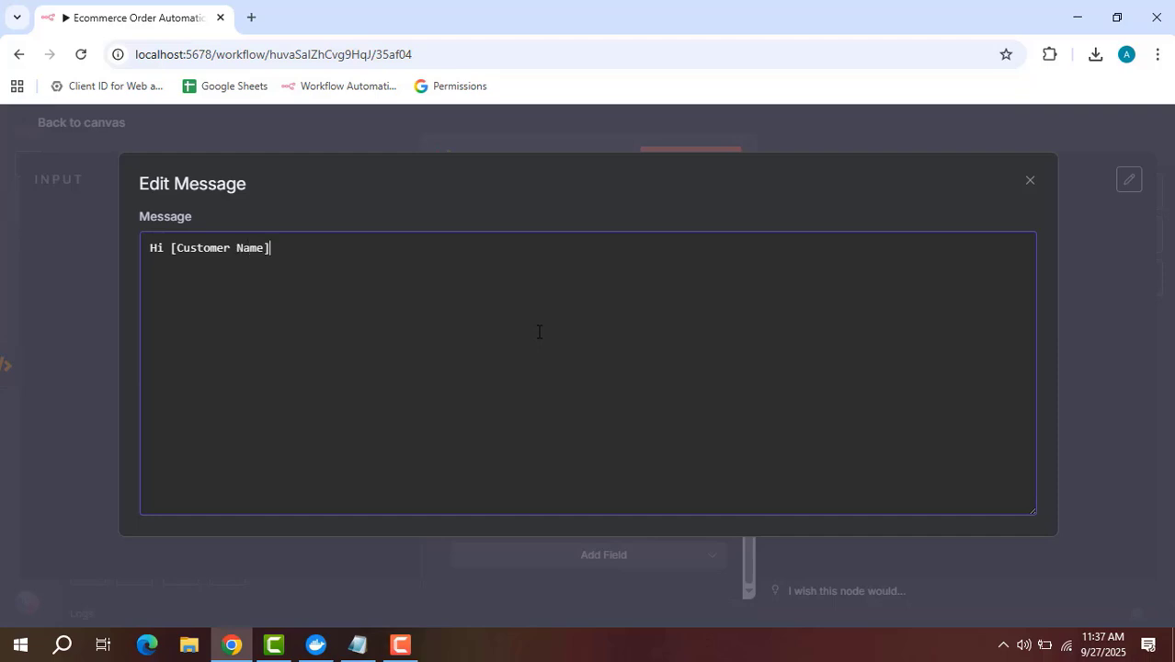
type(", thank you for your ord")
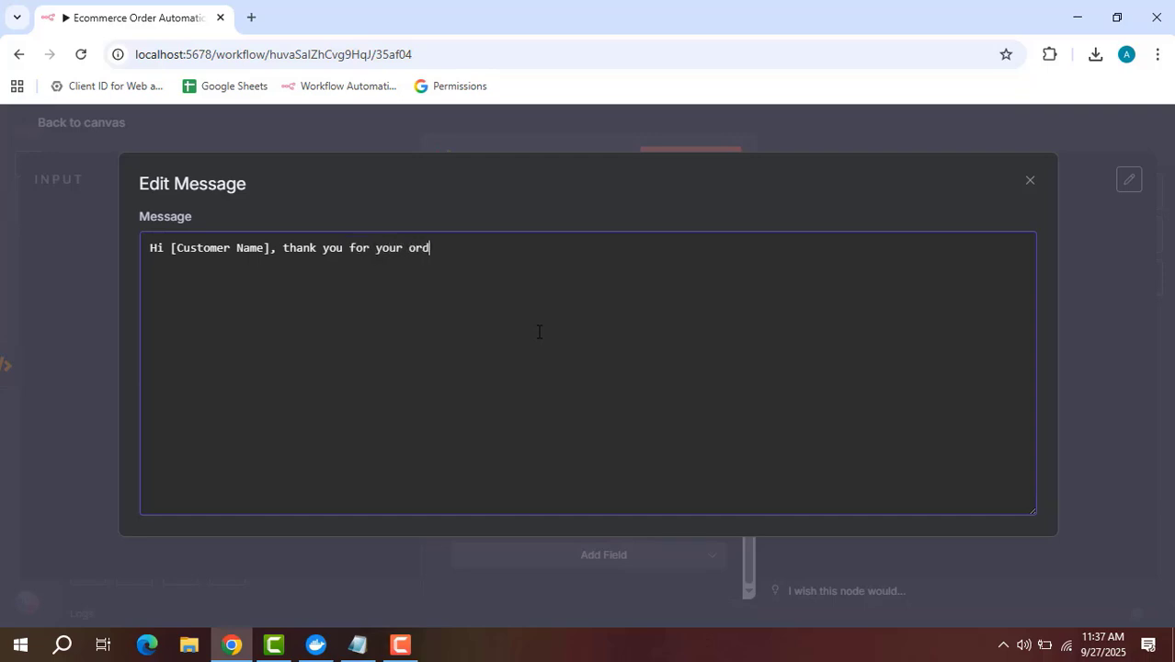
type("er of [Products] total")
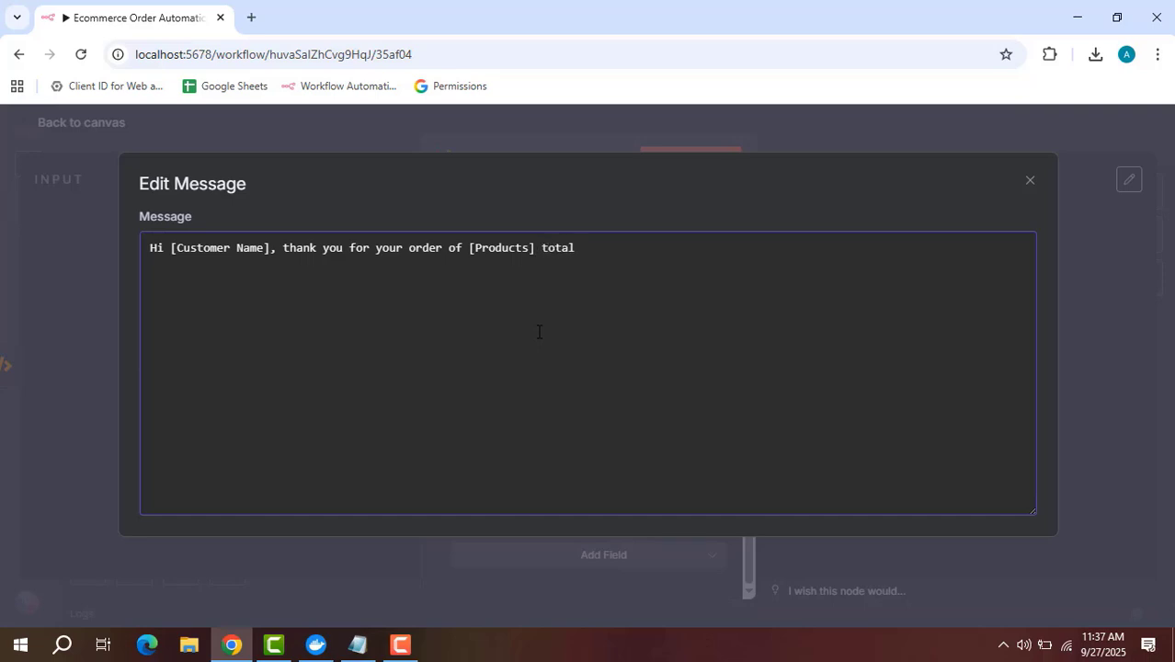
type("ing [TotalAmount")
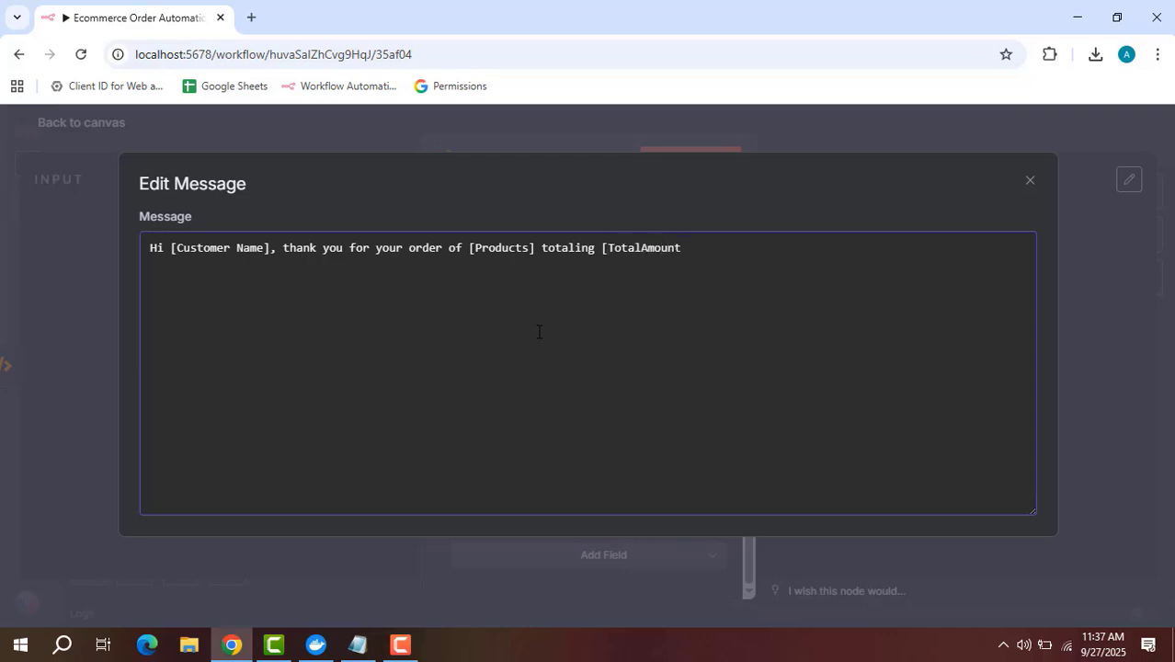
type("]")
type(".Your order will be shi")
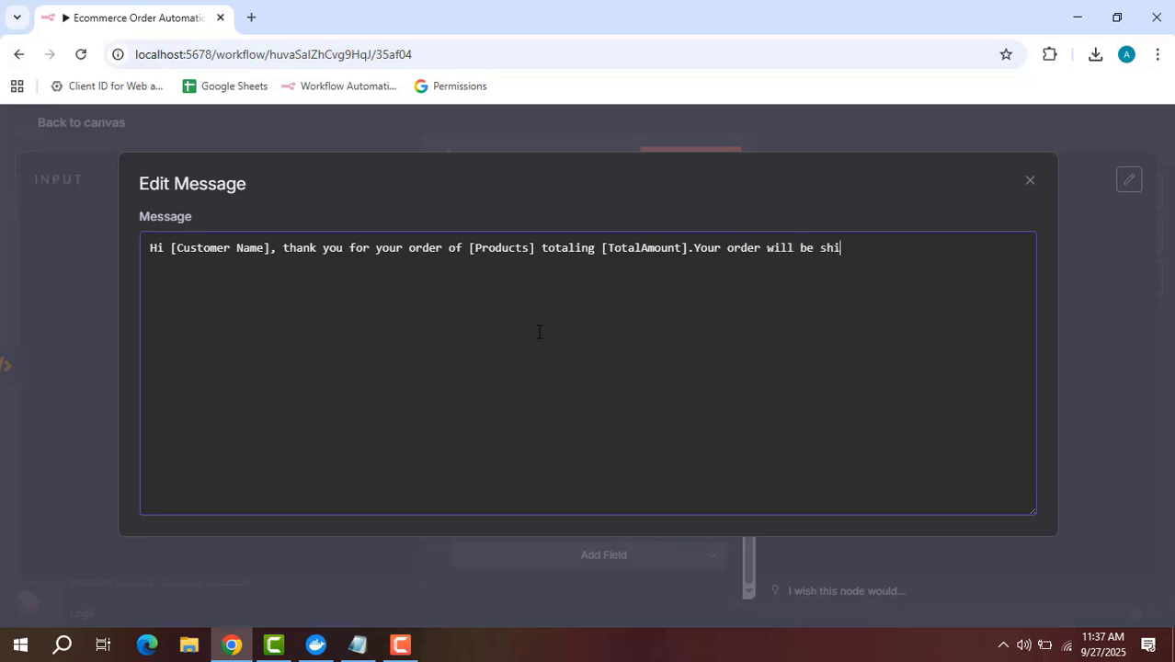
type("pped soon!")
left_click(1031, 180)
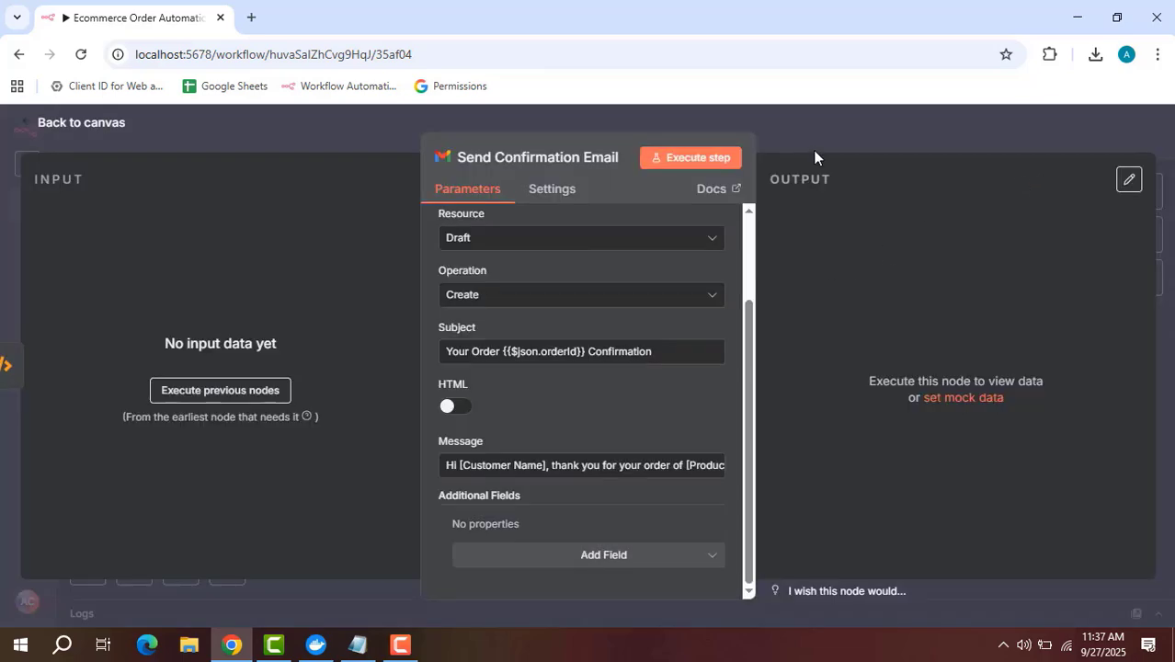
left_click(834, 136)
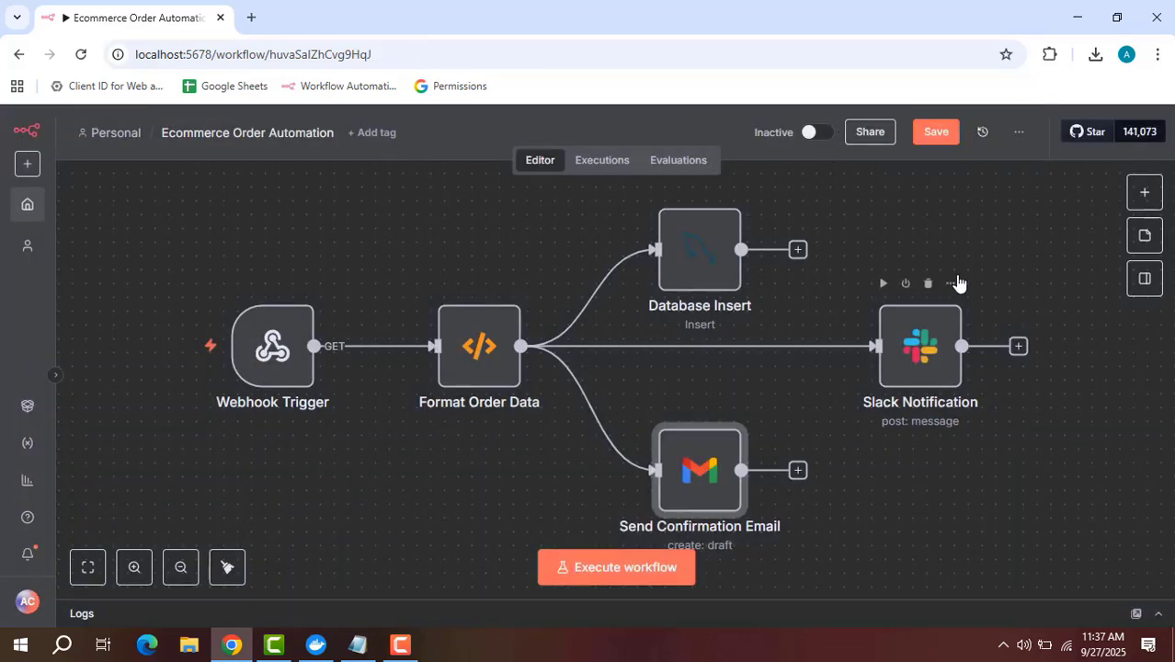
Examine the Slack Notification node's channel and its full order alert text in the expanded editor, and return to the canvas.
scroll(884, 252, "right", 4)
mouse_move(760, 360)
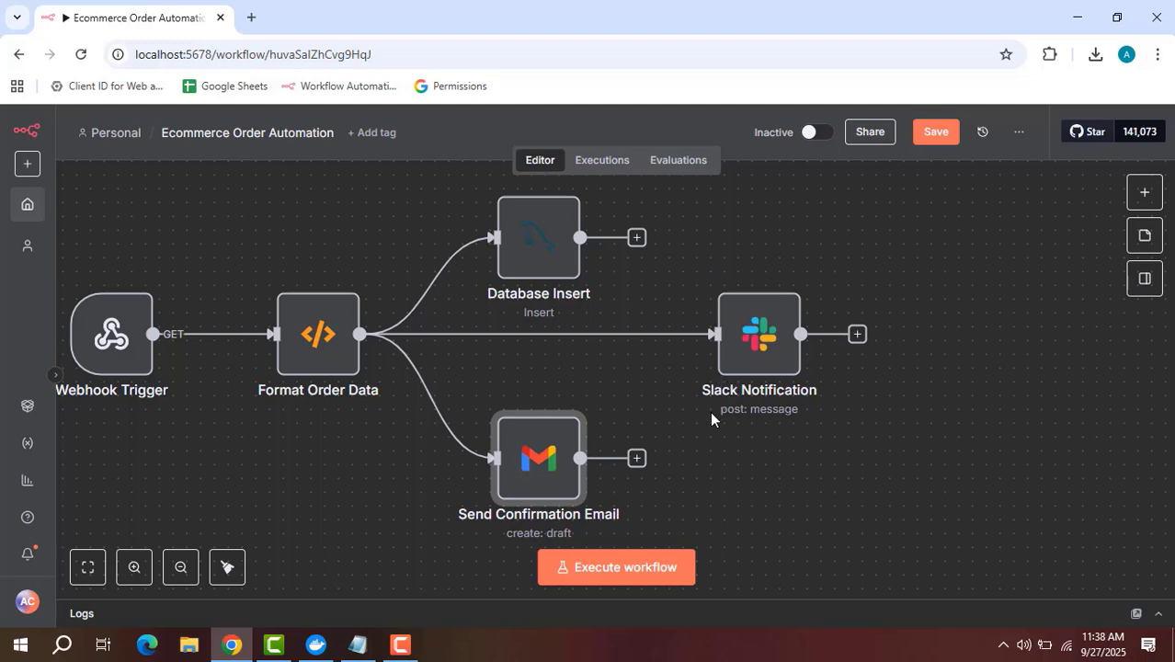
double_click(747, 333)
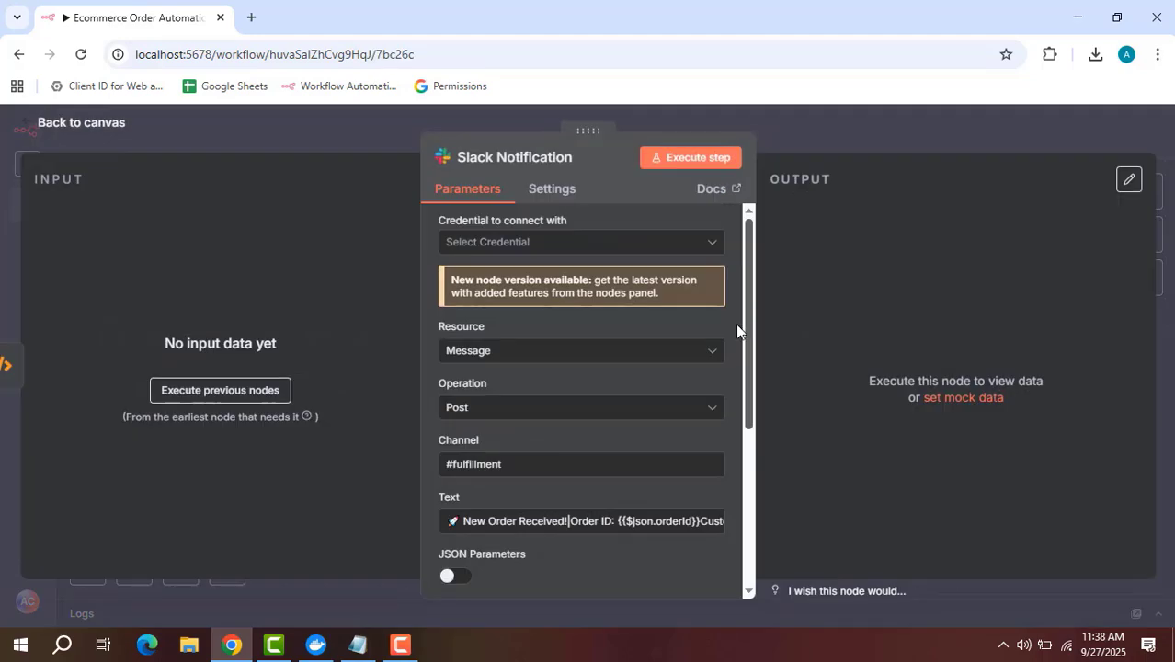
scroll(583, 398, "down", 1)
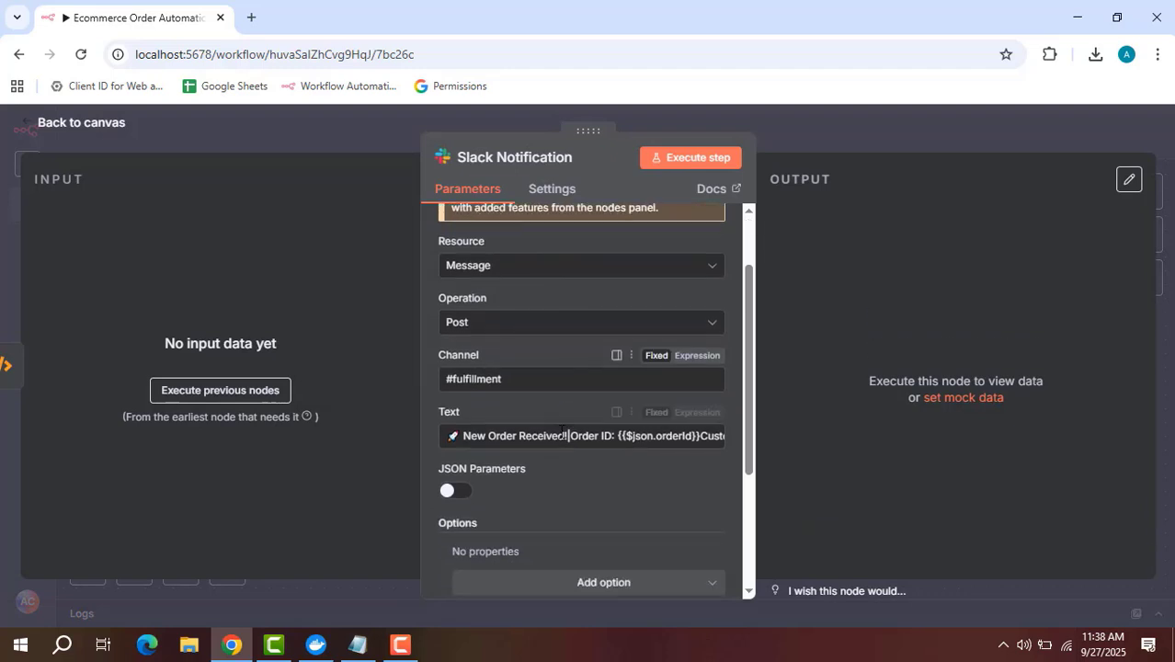
left_click(717, 441)
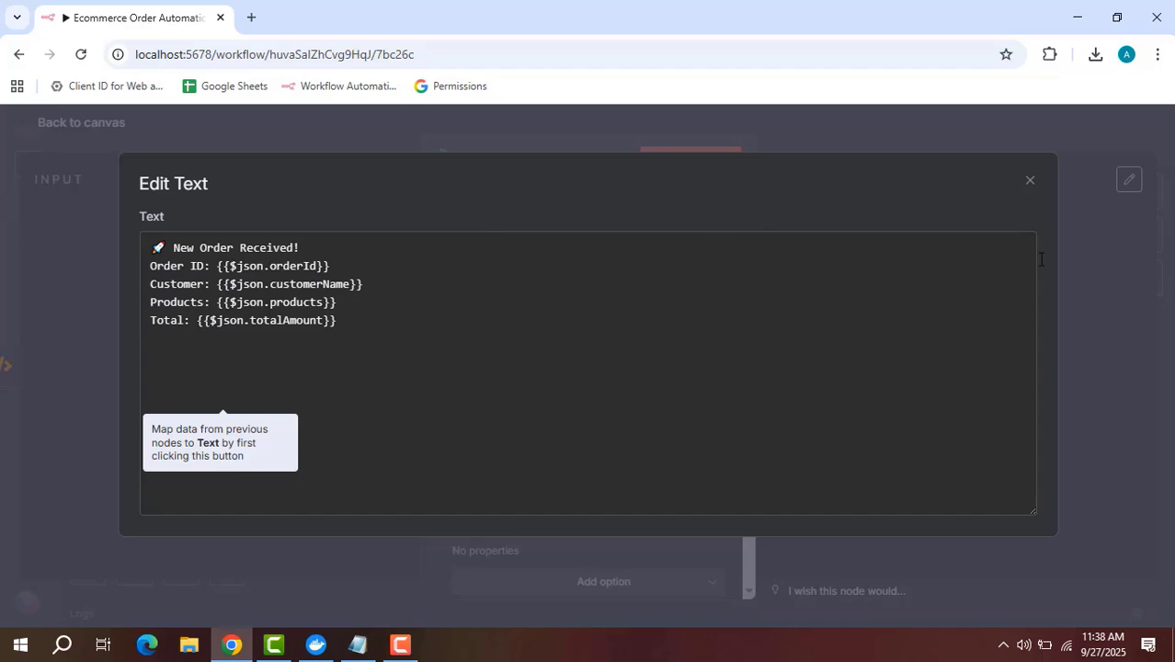
left_click(1076, 305)
left_click(928, 129)
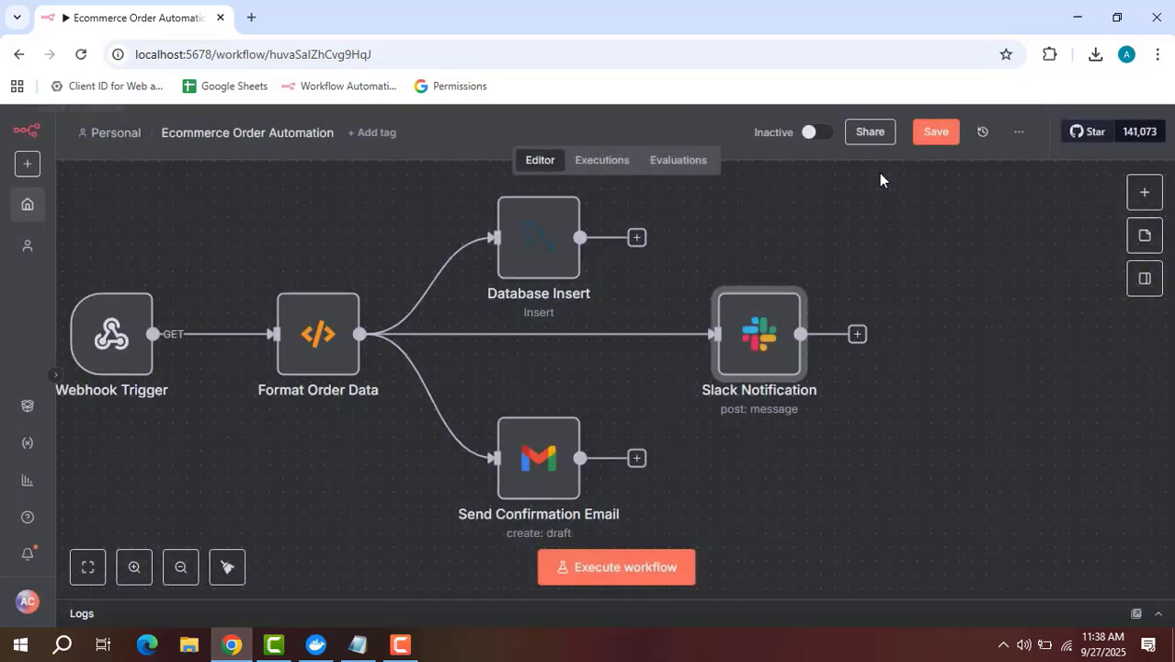
Save the Ecommerce Order Automation workflow.
left_click(934, 138)
left_click_drag(724, 226, 856, 250)
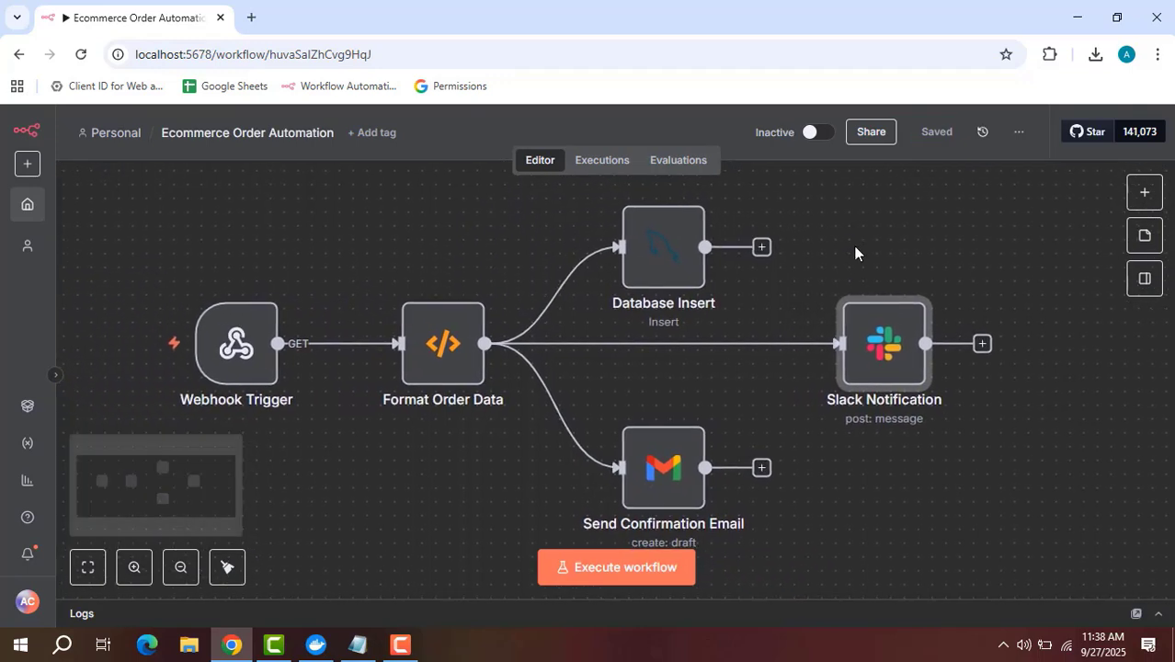
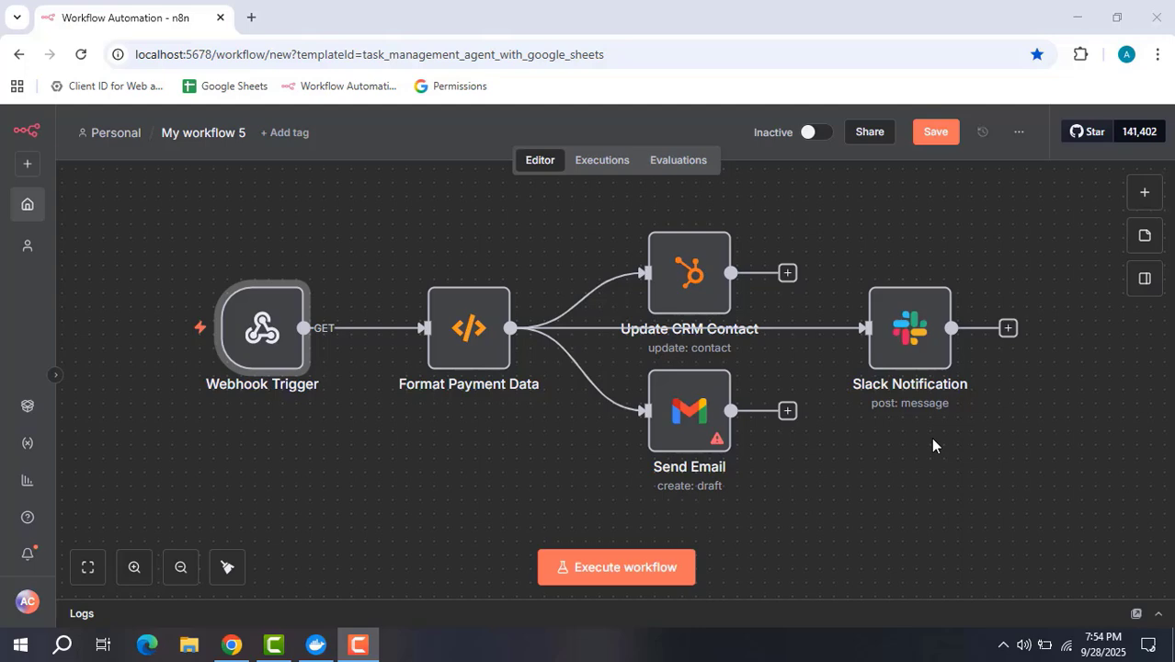
Review the Webhook Trigger node's production URL, method, path and response settings, and return to the canvas.
left_click(267, 342)
double_click(266, 342)
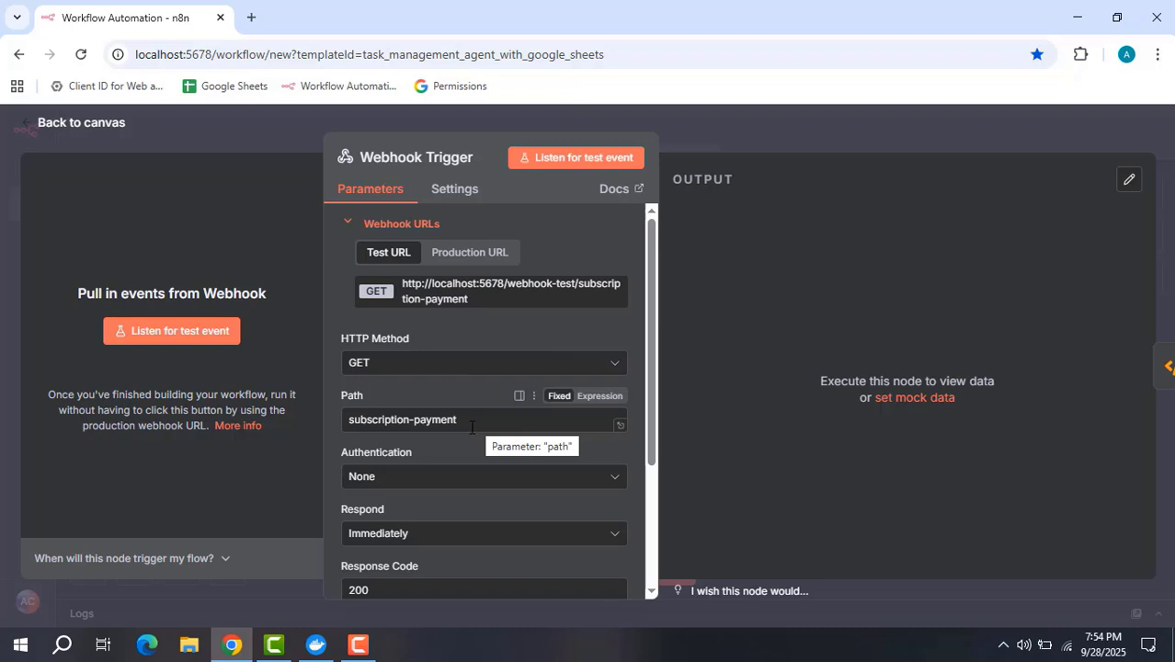
left_click(488, 254)
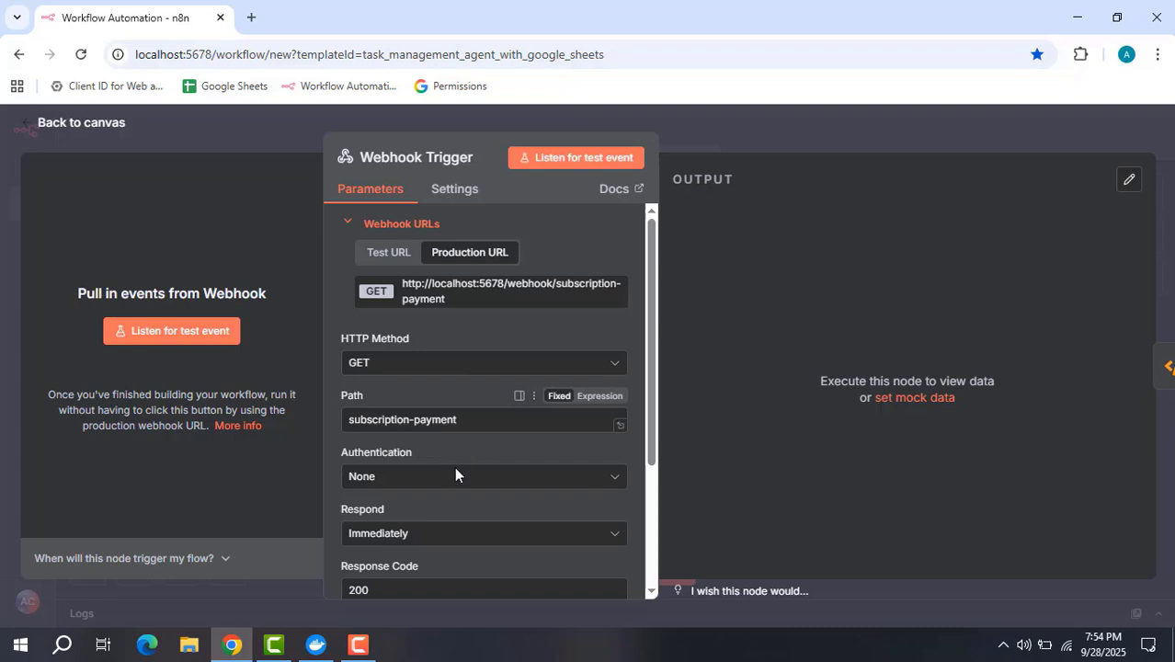
scroll(456, 476, "down", 2)
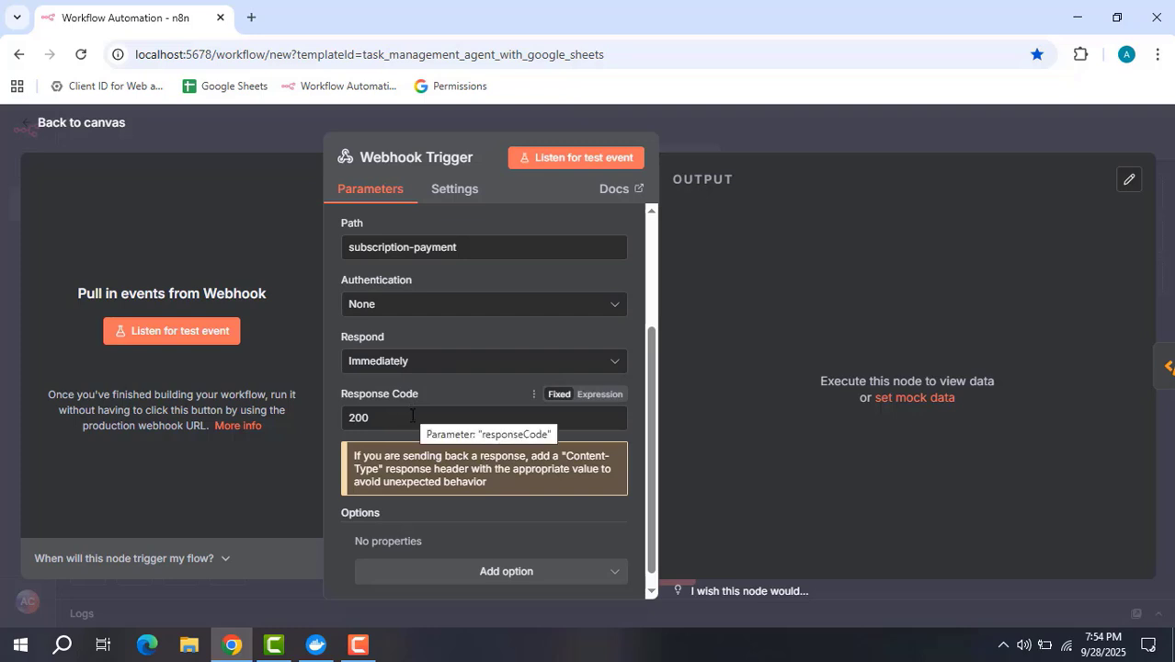
left_click(731, 135)
Examine the Format Payment Data node's JavaScript code in the expanded editor, and return to the canvas without changing it.
mouse_move(672, 297)
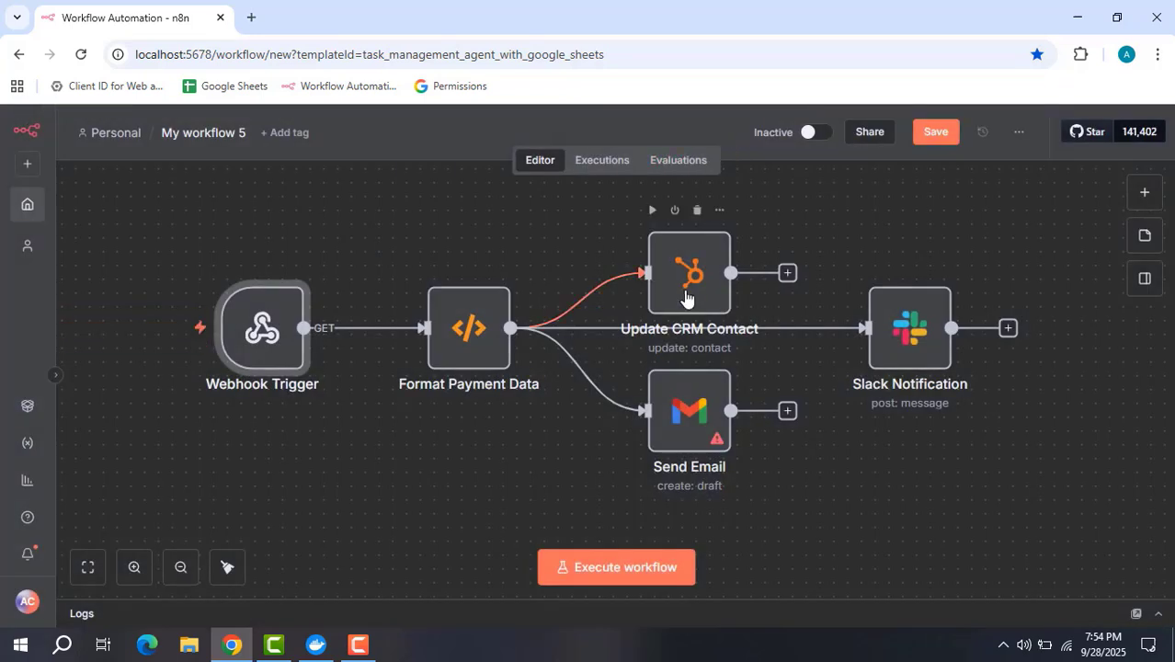
double_click(477, 341)
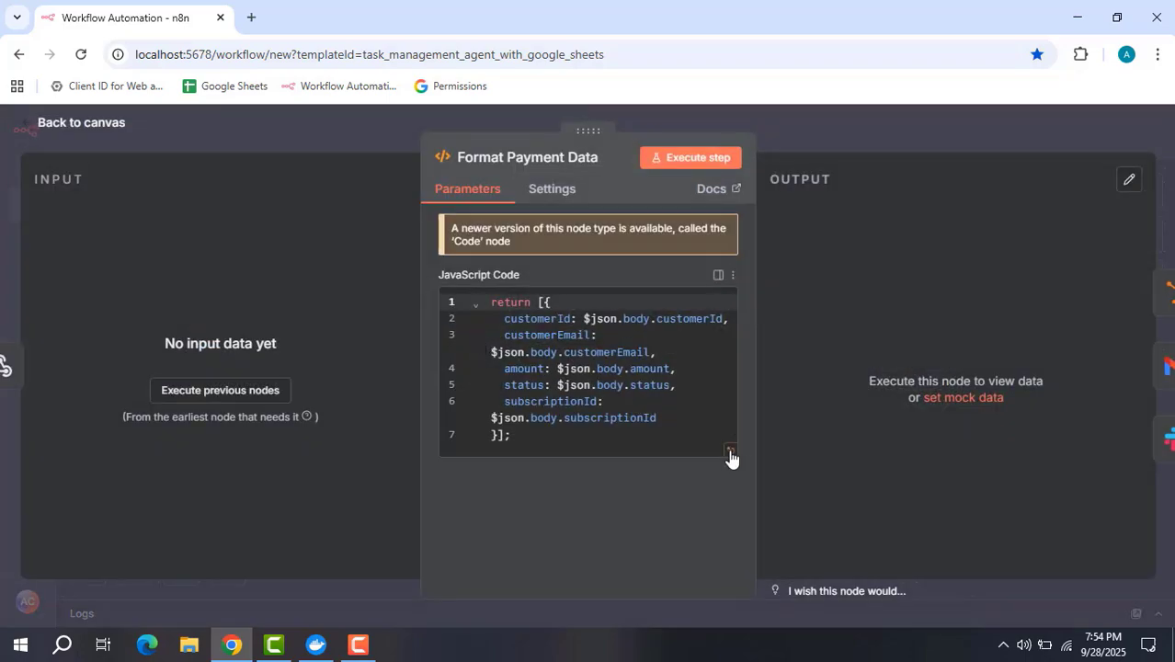
left_click(733, 457)
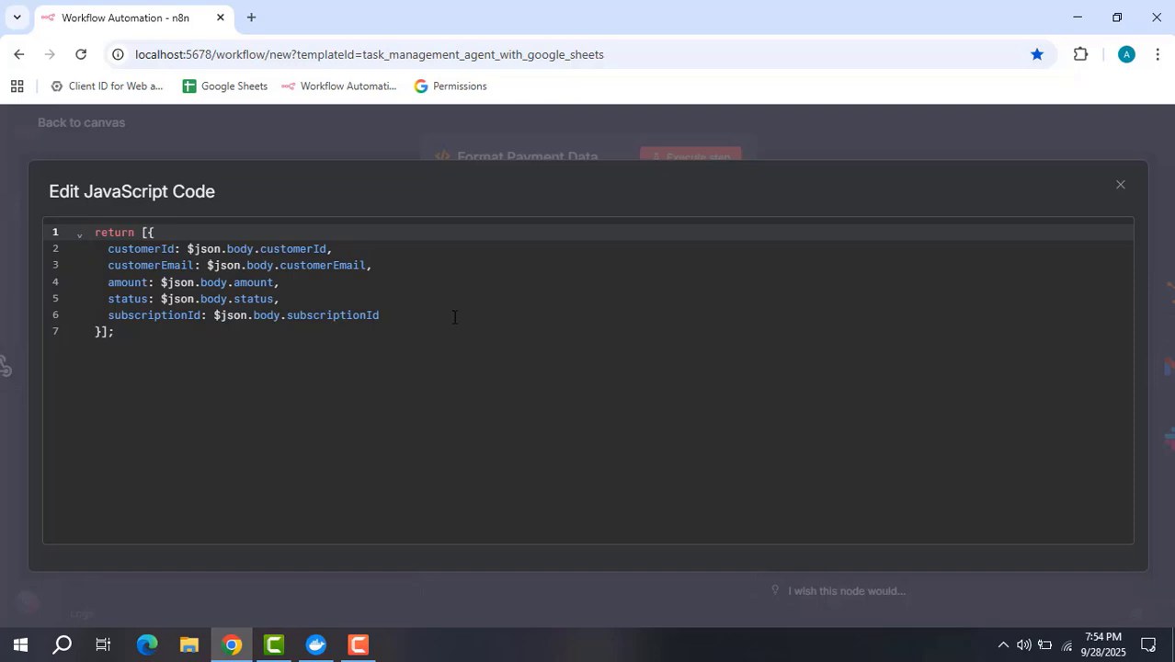
left_click(170, 265)
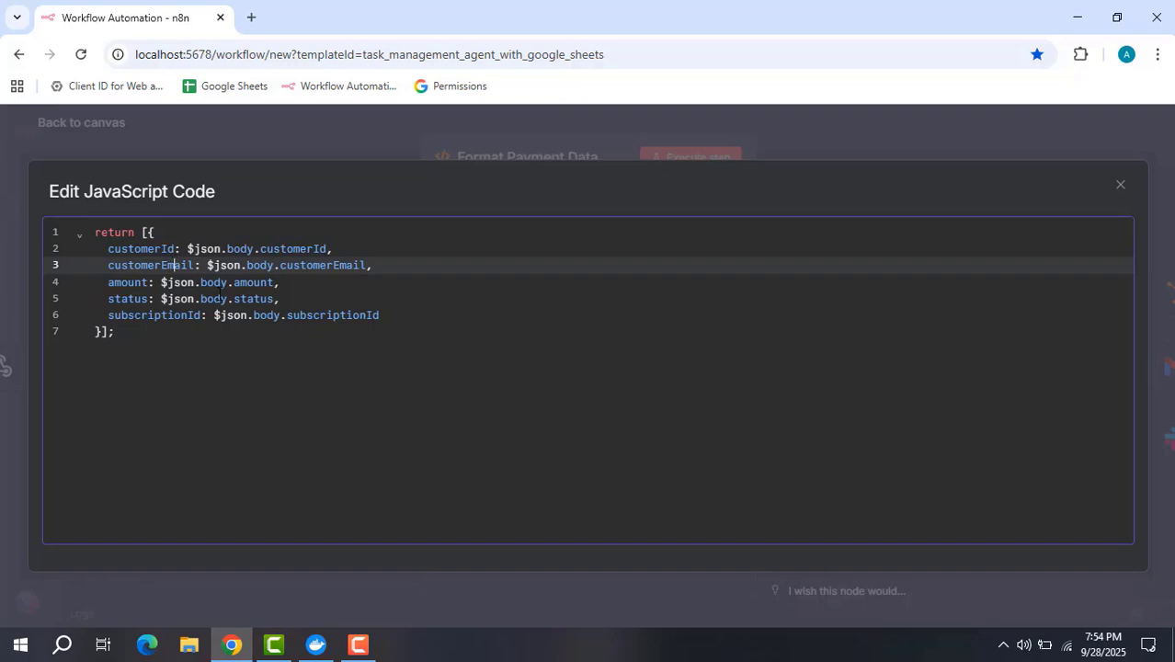
left_click(167, 298)
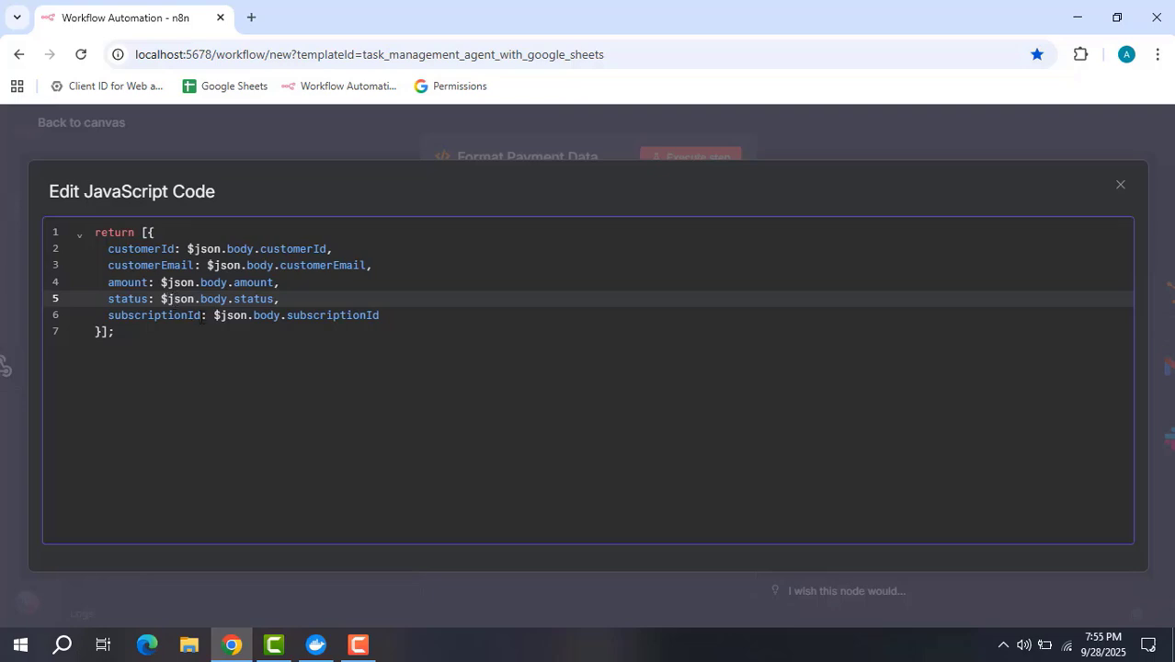
left_click(812, 145)
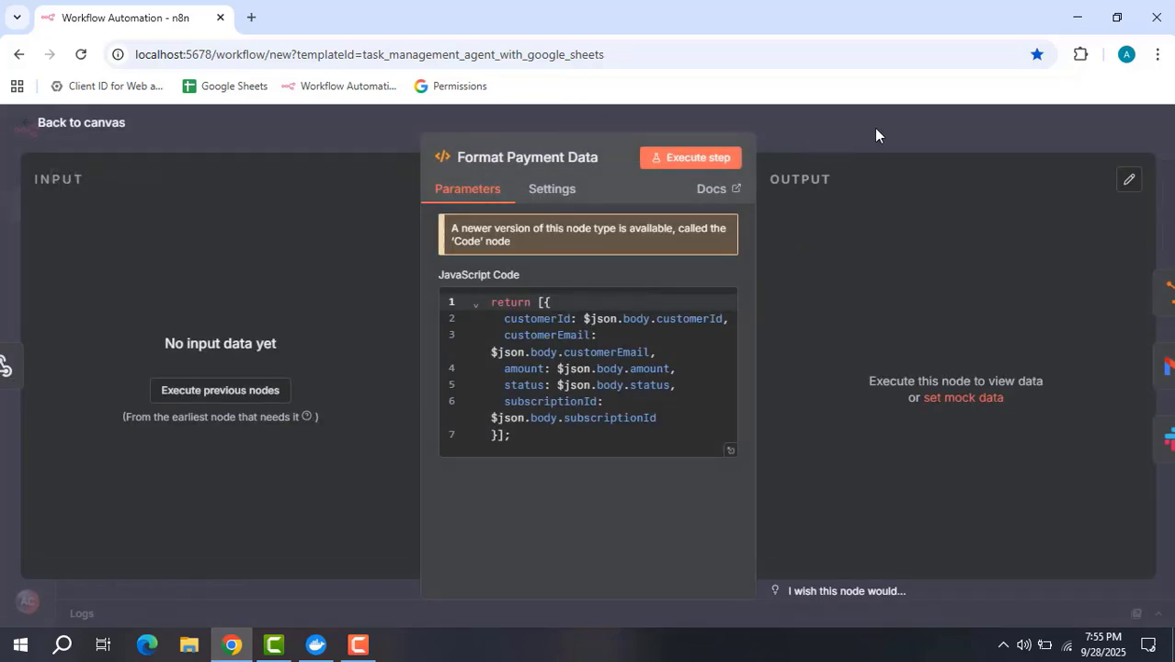
left_click(875, 132)
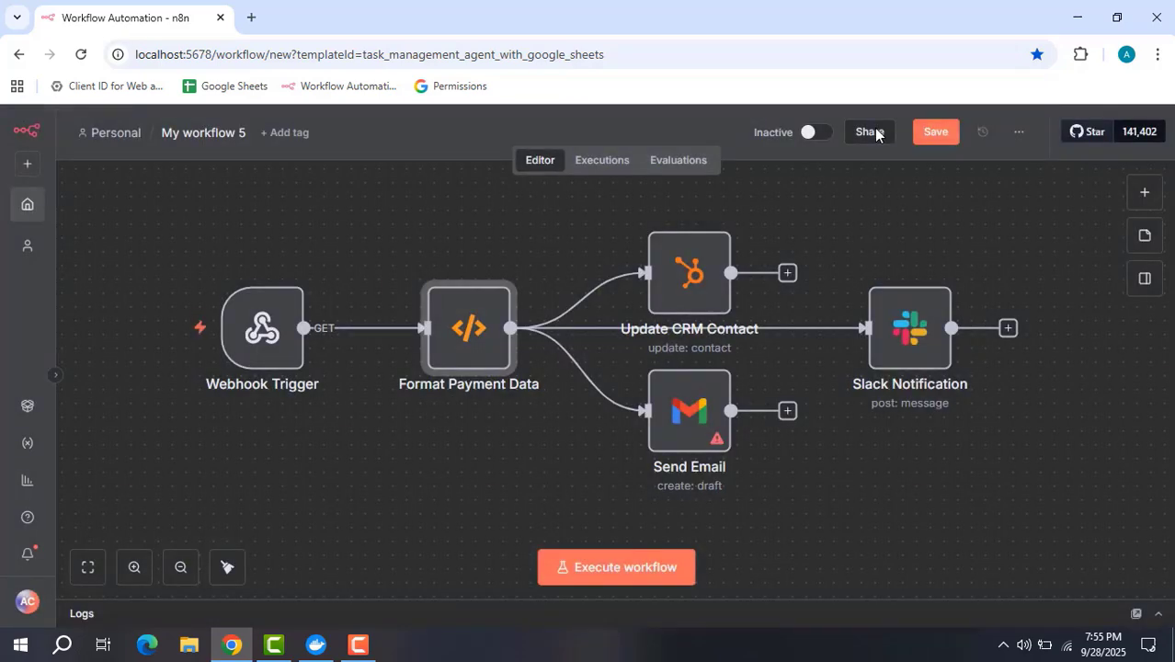
Review the Update CRM Contact node's credential, resource and operation settings, and return to the canvas.
double_click(690, 293)
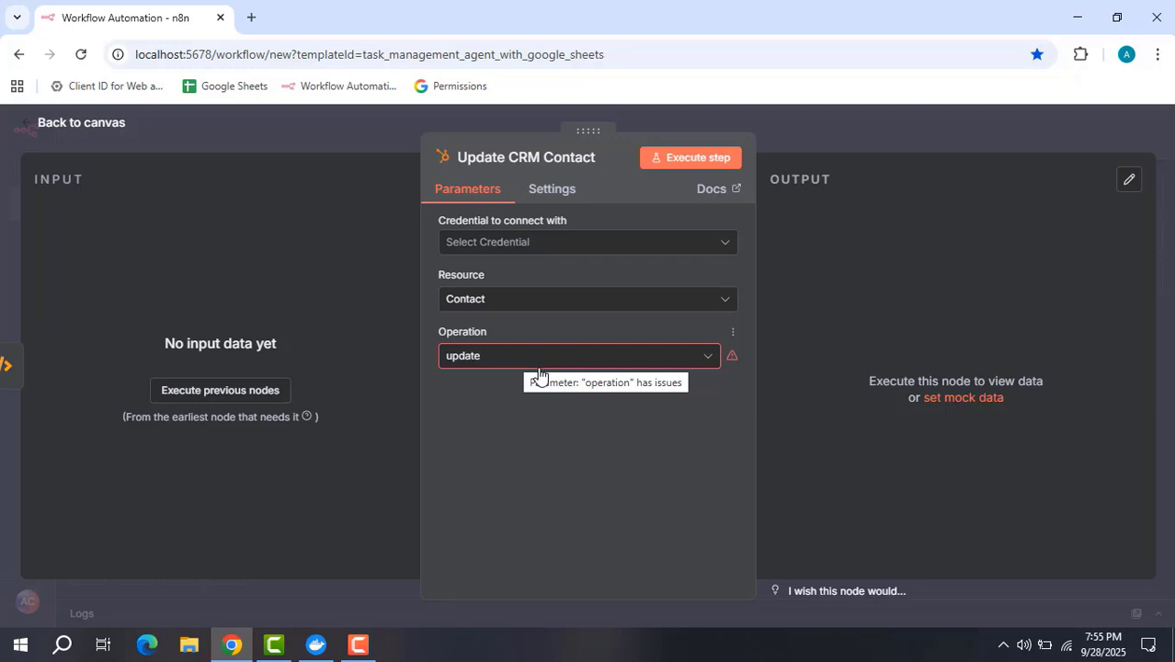
left_click(854, 117)
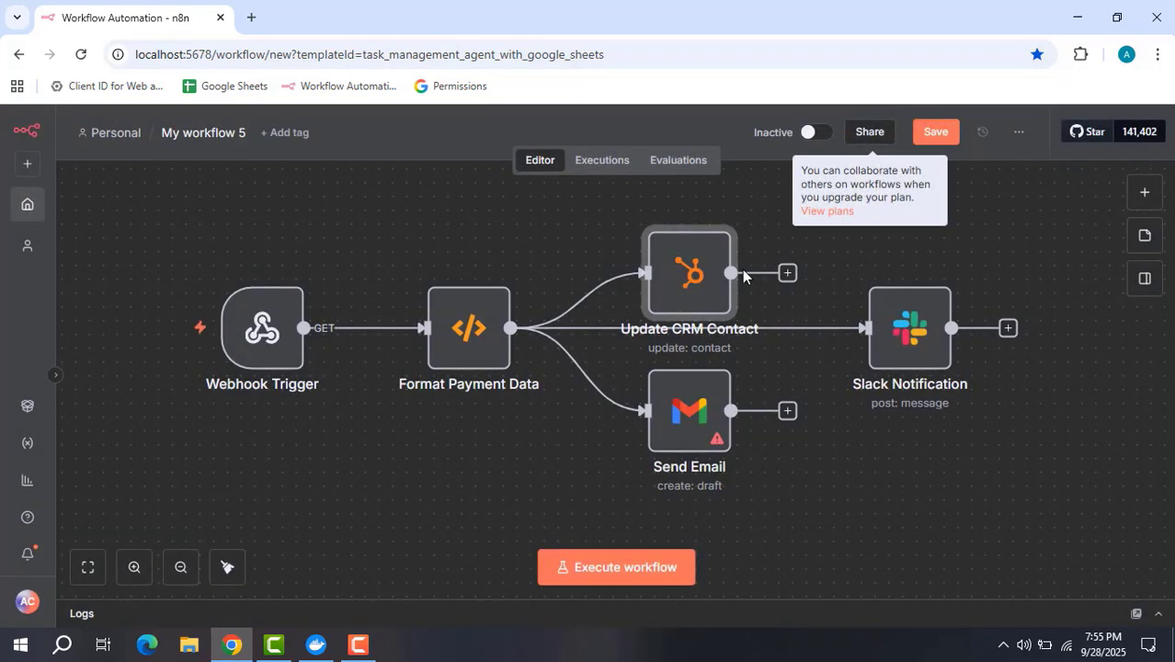
mouse_move(704, 302)
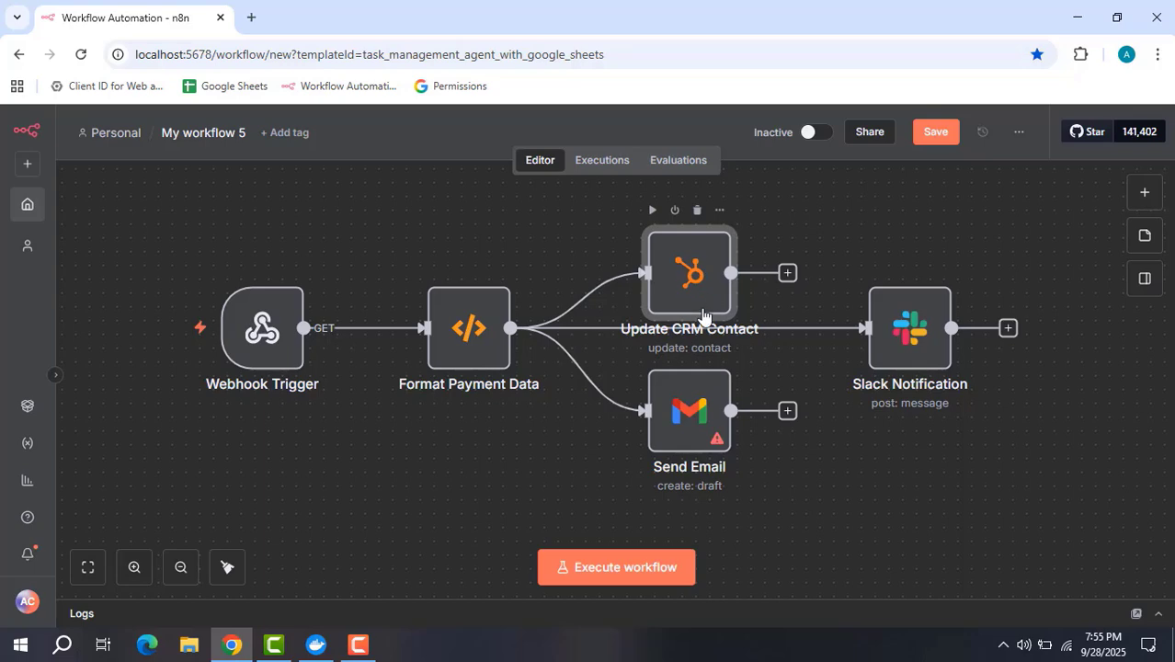
Enter "Success: Thank you for your payment!" as the first line of the Send Email node's message.
double_click(694, 433)
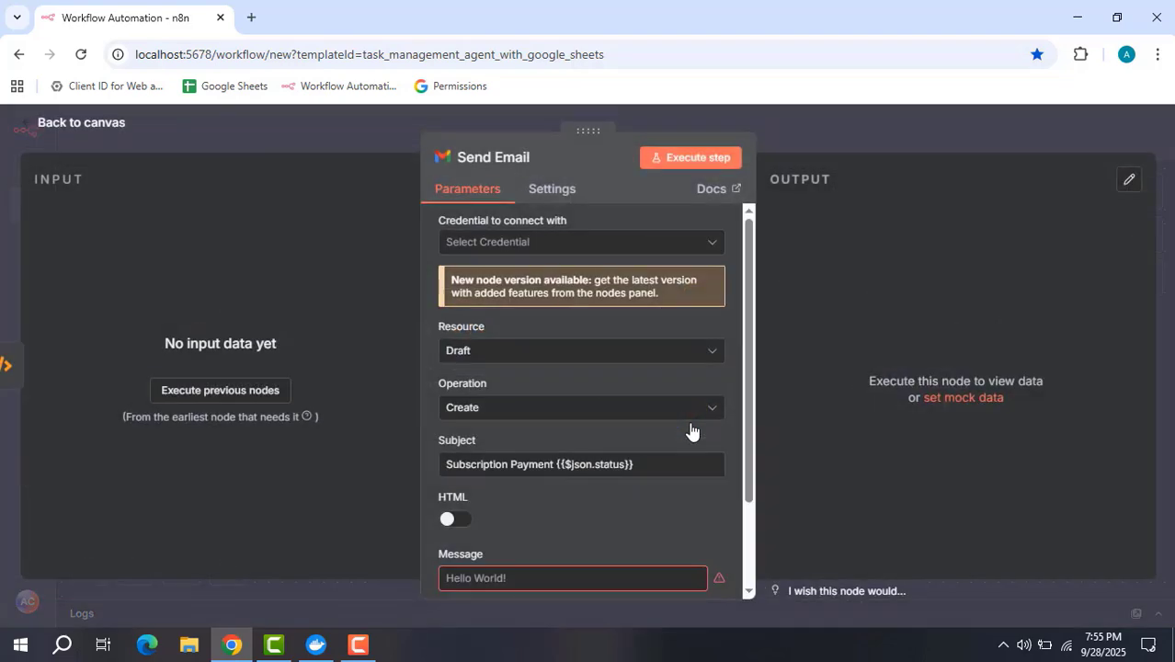
scroll(613, 405, "down", 1)
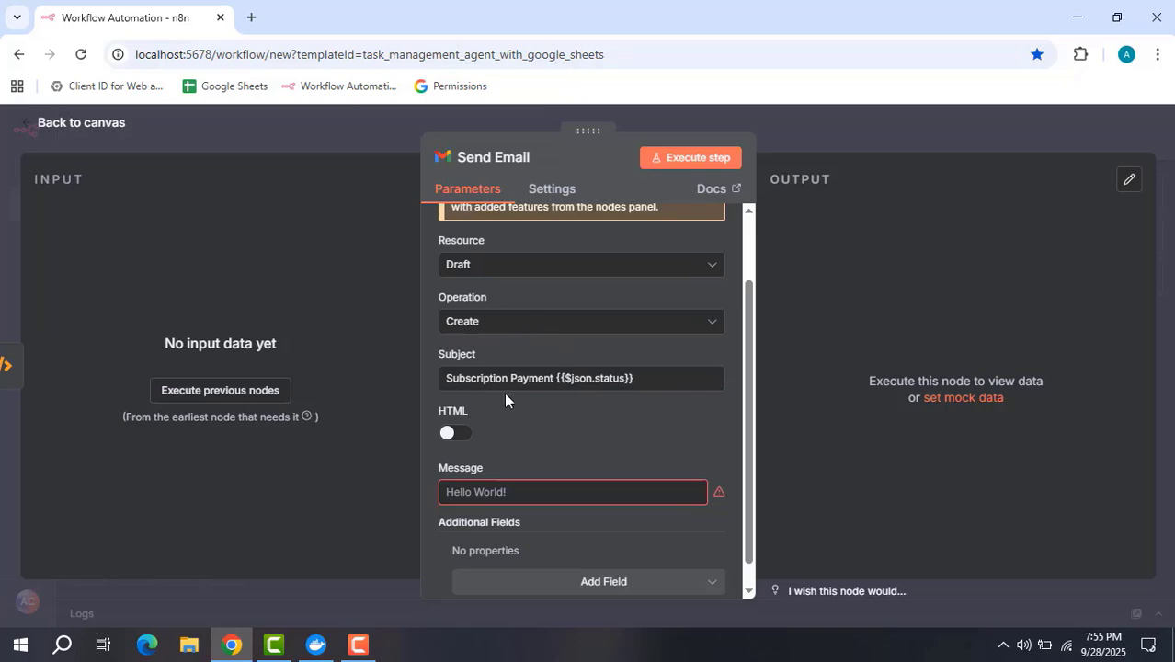
scroll(531, 384, "down", 1)
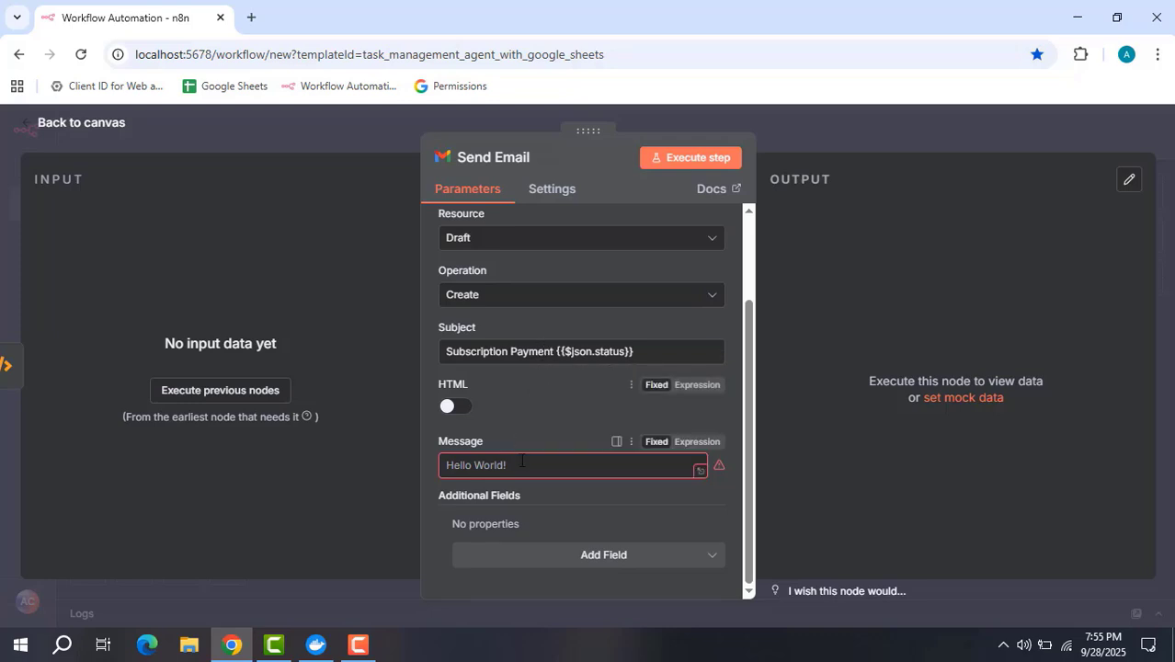
left_click(700, 471)
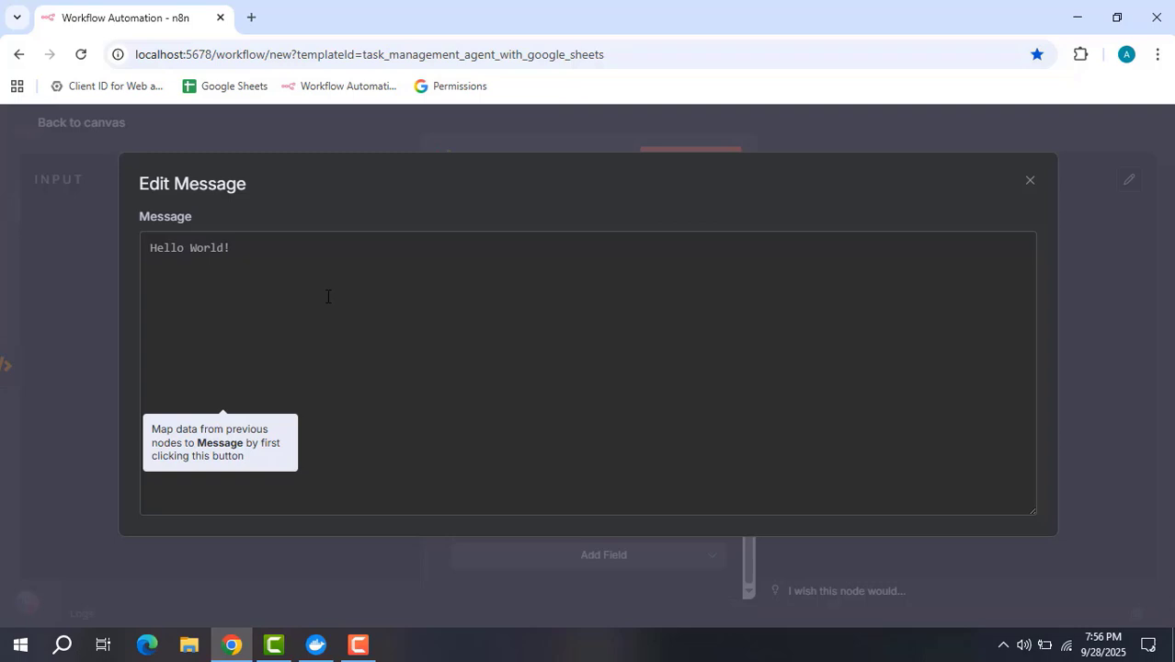
left_click(327, 296)
key("ctrl+a")
type("Succes")
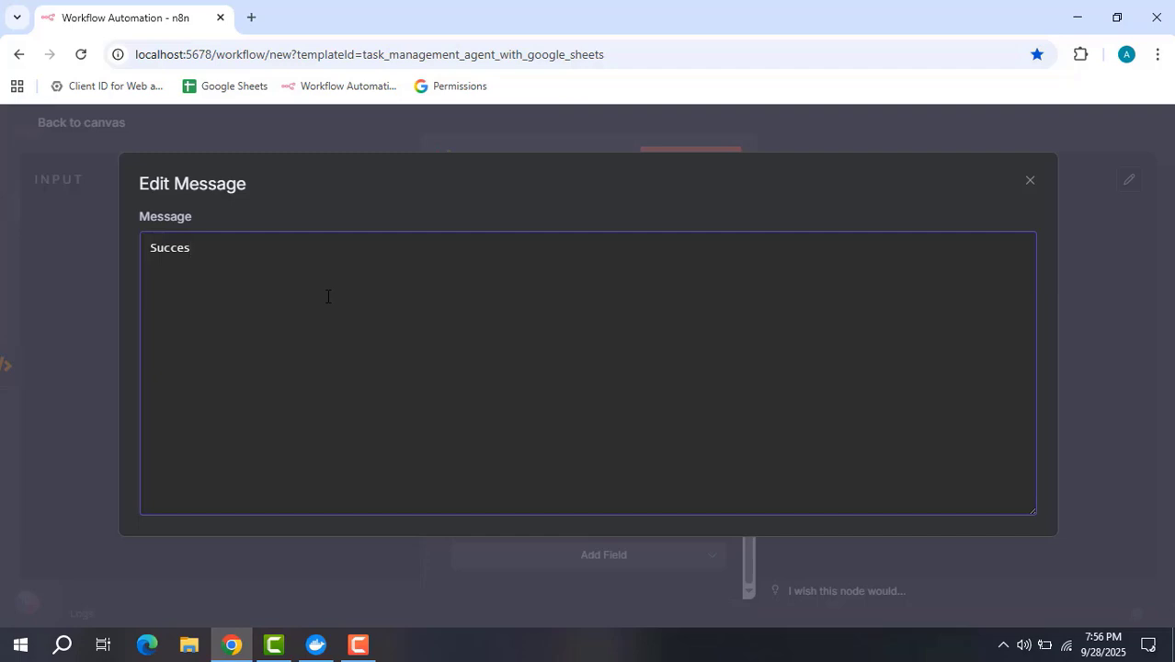
type("s: Thank you for your pay")
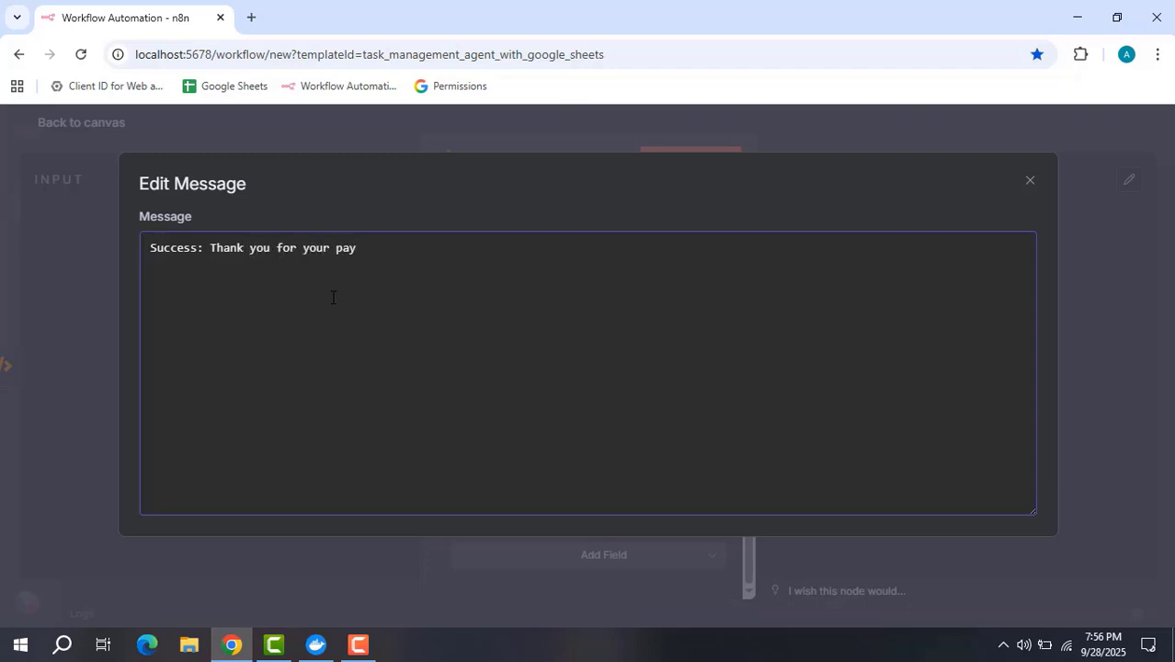
type("ment!")
Add the second message line "Failure: Payment failed-please update your payment method" and return to the canvas.
key("Return")
type("Failure: Pa")
key("BackSpace")
type("ay")
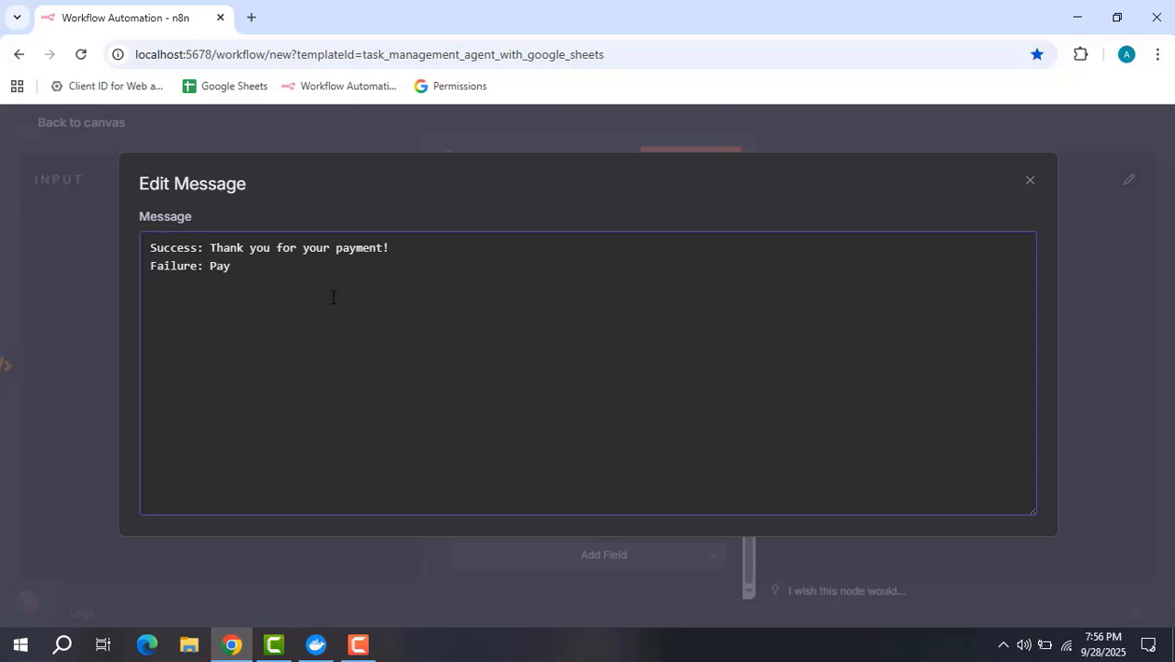
type("ment failed-please ")
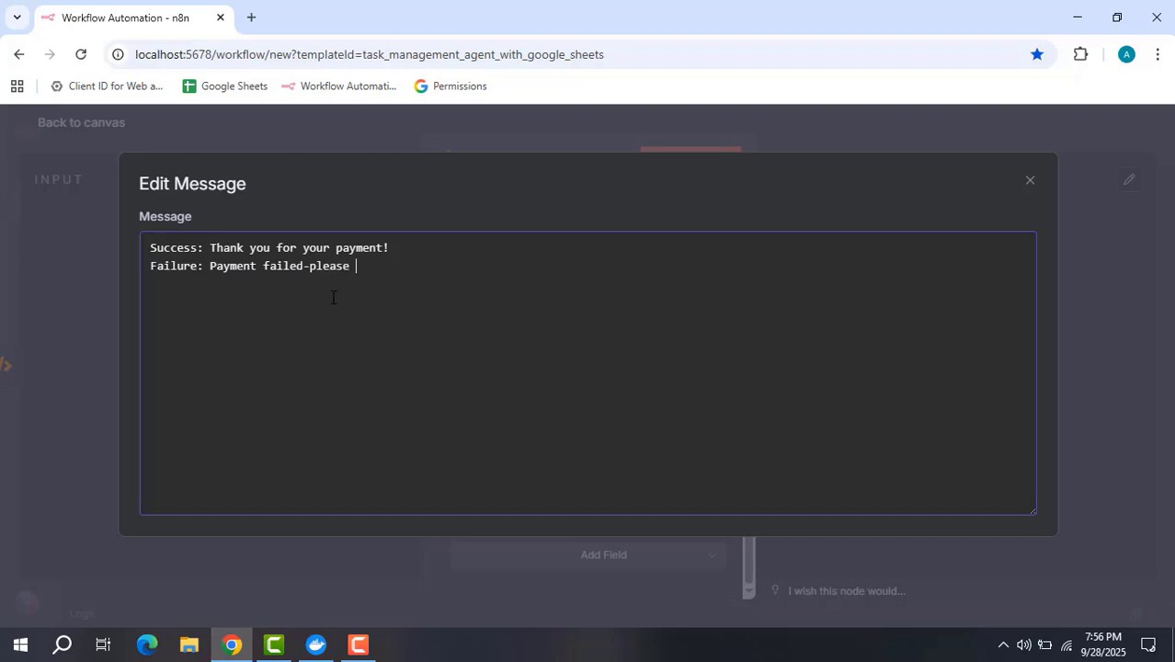
type("update your payment ")
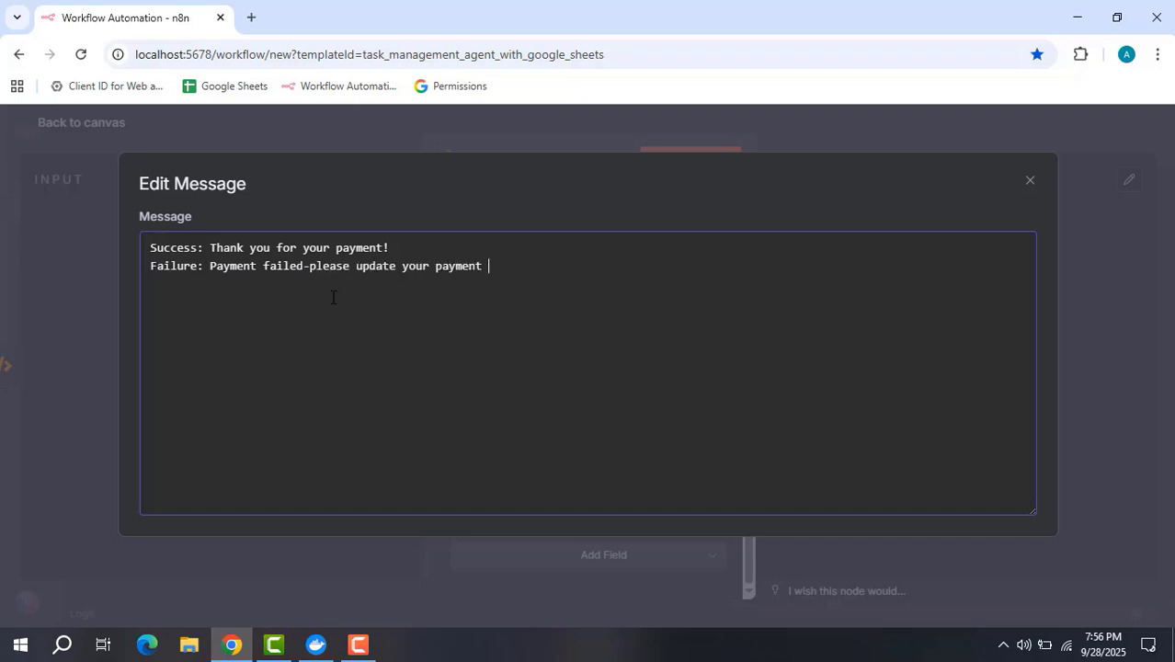
type("metn")
key("BackSpace")
type("hod")
left_click(1032, 183)
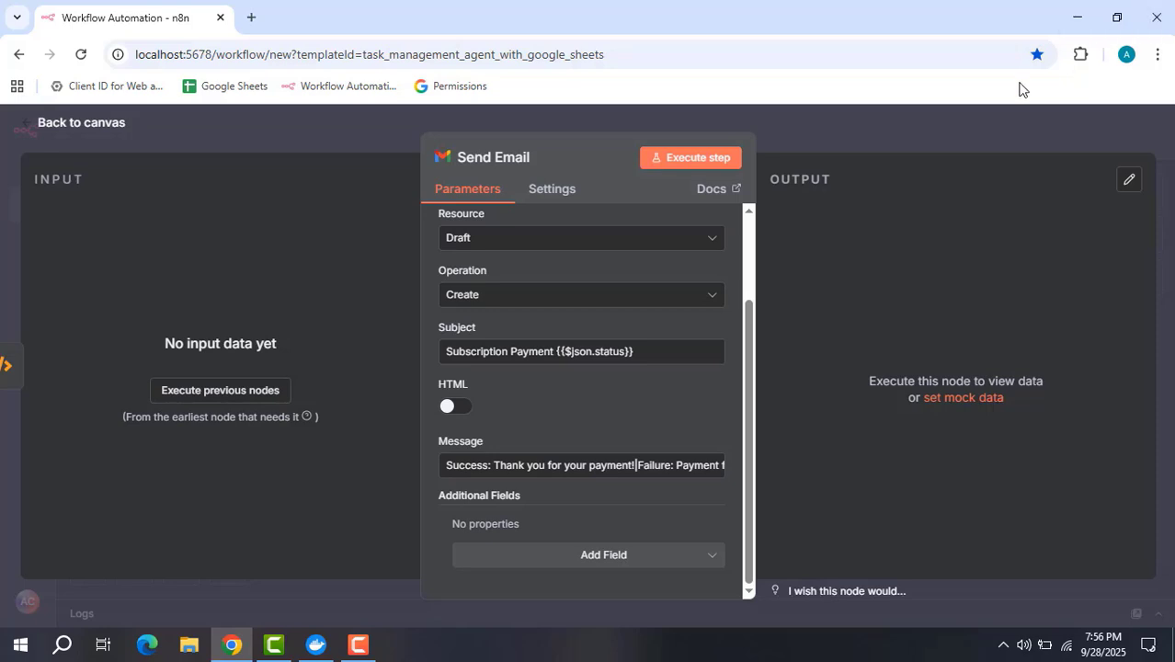
left_click(958, 129)
Examine the Slack Notification node's channel and its full subscription payment text in the expanded editor, and return to the canvas.
left_click_drag(934, 244, 880, 254)
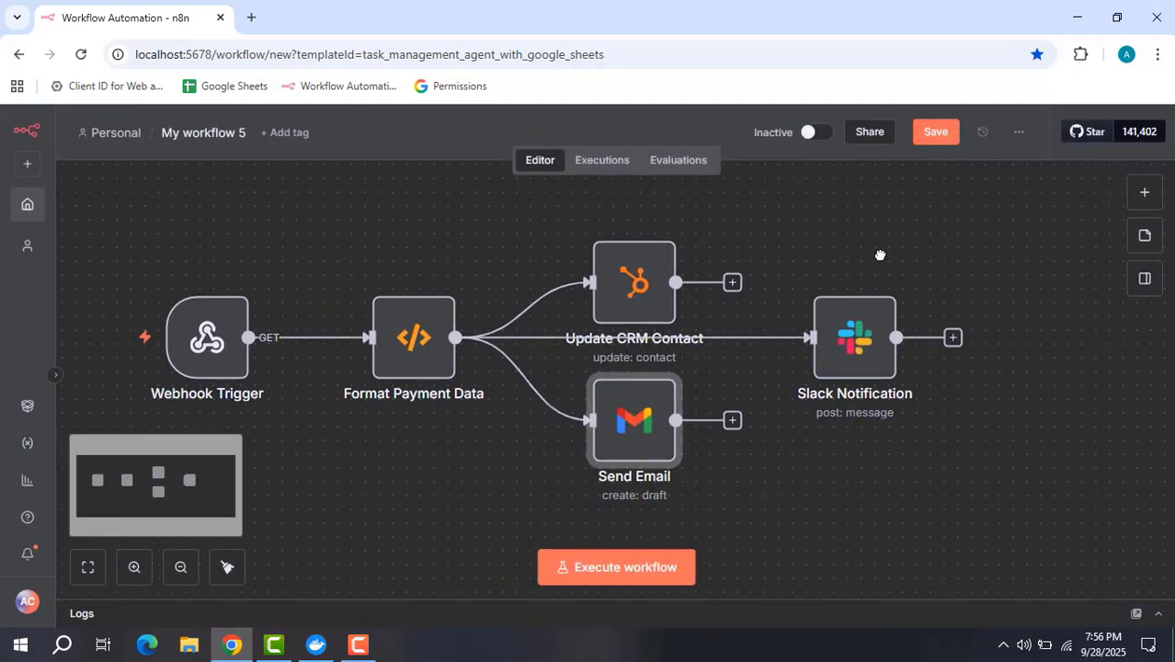
mouse_move(863, 359)
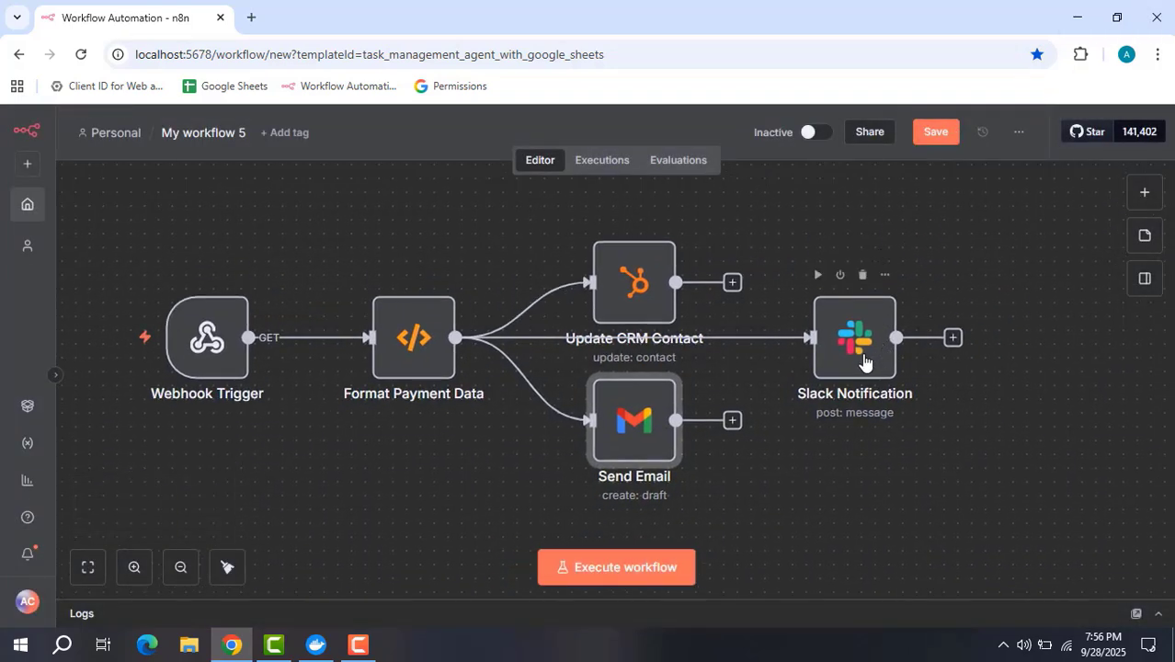
double_click(861, 363)
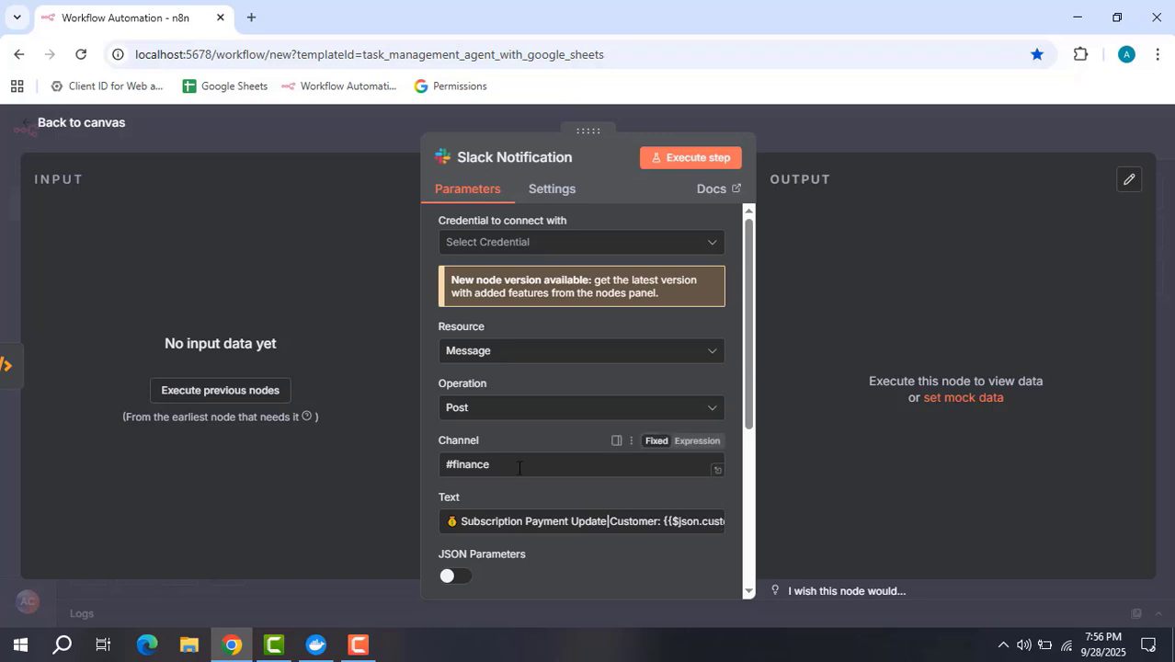
double_click(470, 463)
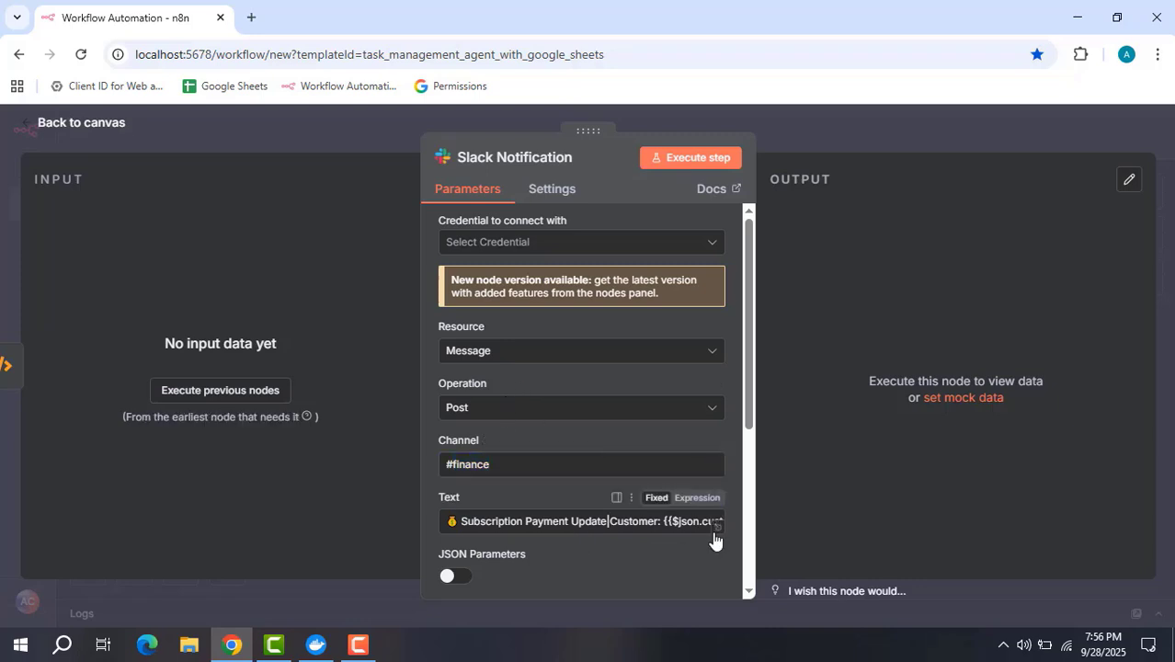
left_click(715, 537)
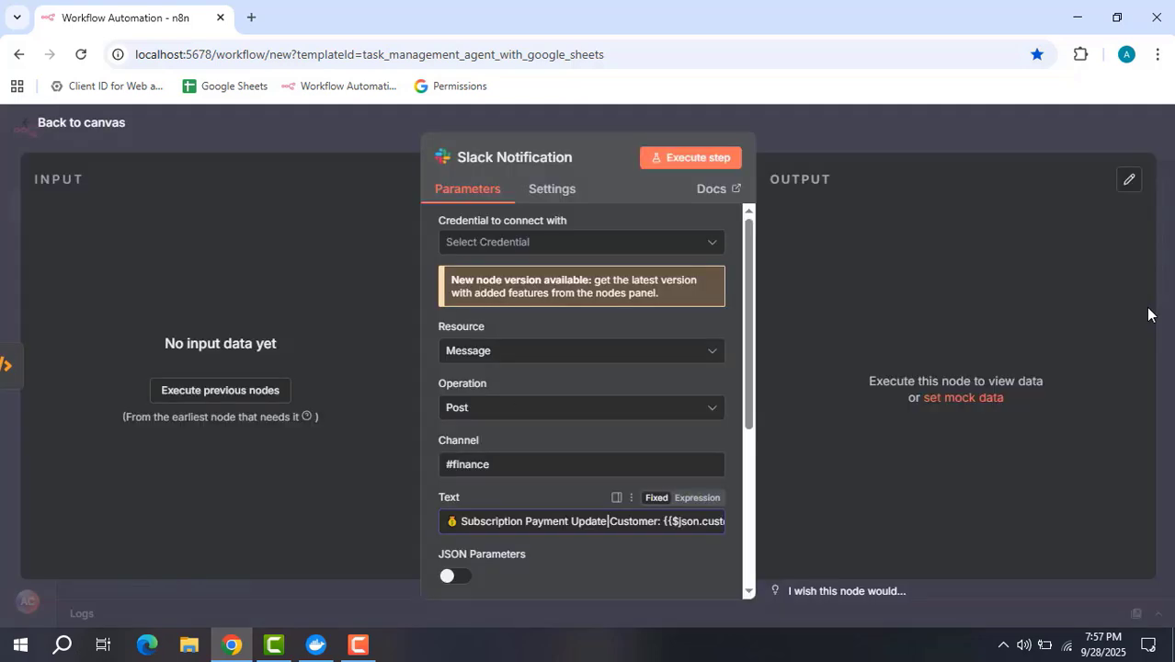
left_click(1151, 315)
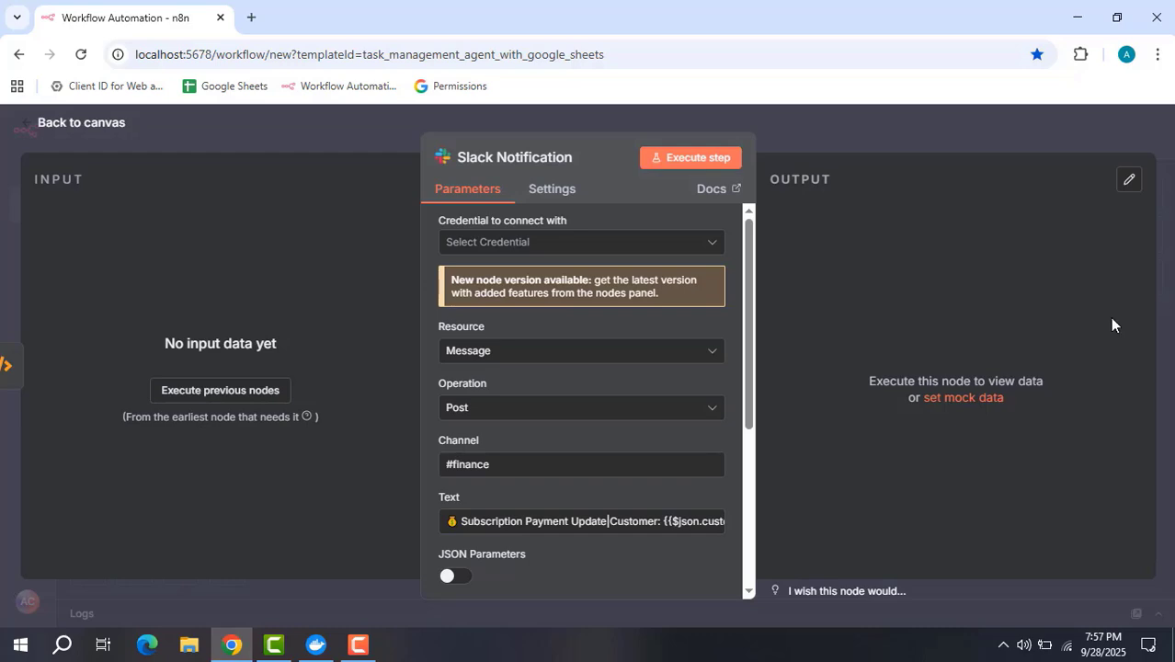
left_click(971, 134)
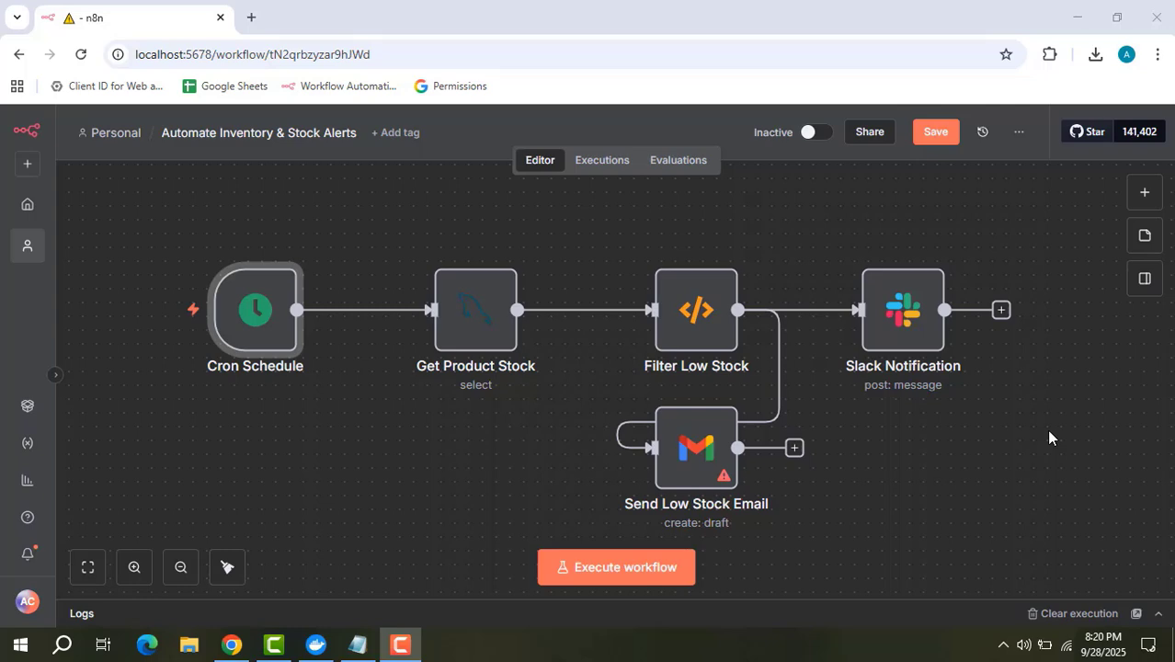
Add a trigger time to the Cron Schedule node with the mode Every Hour, and return to the canvas.
left_click(251, 316)
double_click(248, 318)
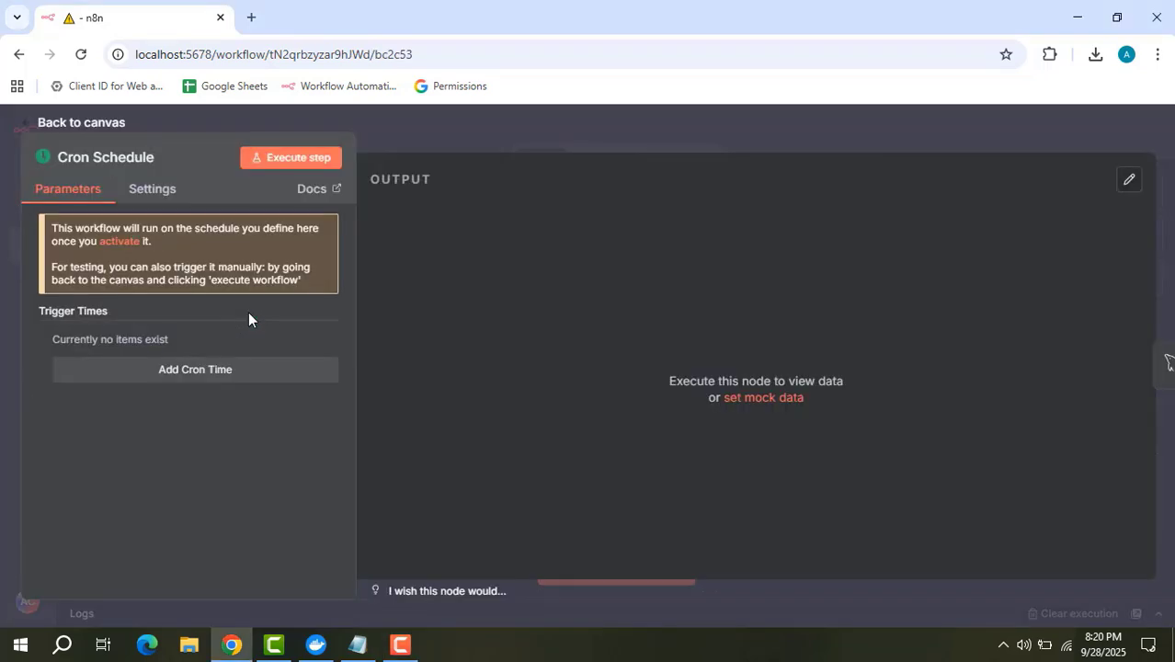
left_click(260, 373)
left_click(262, 372)
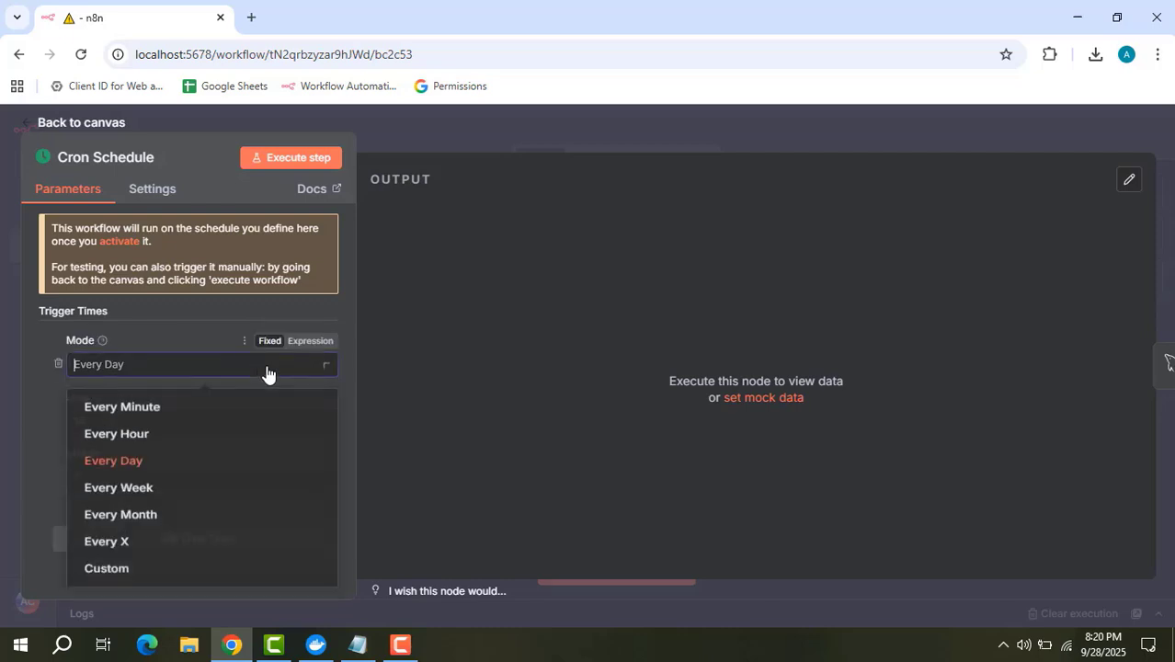
left_click(171, 430)
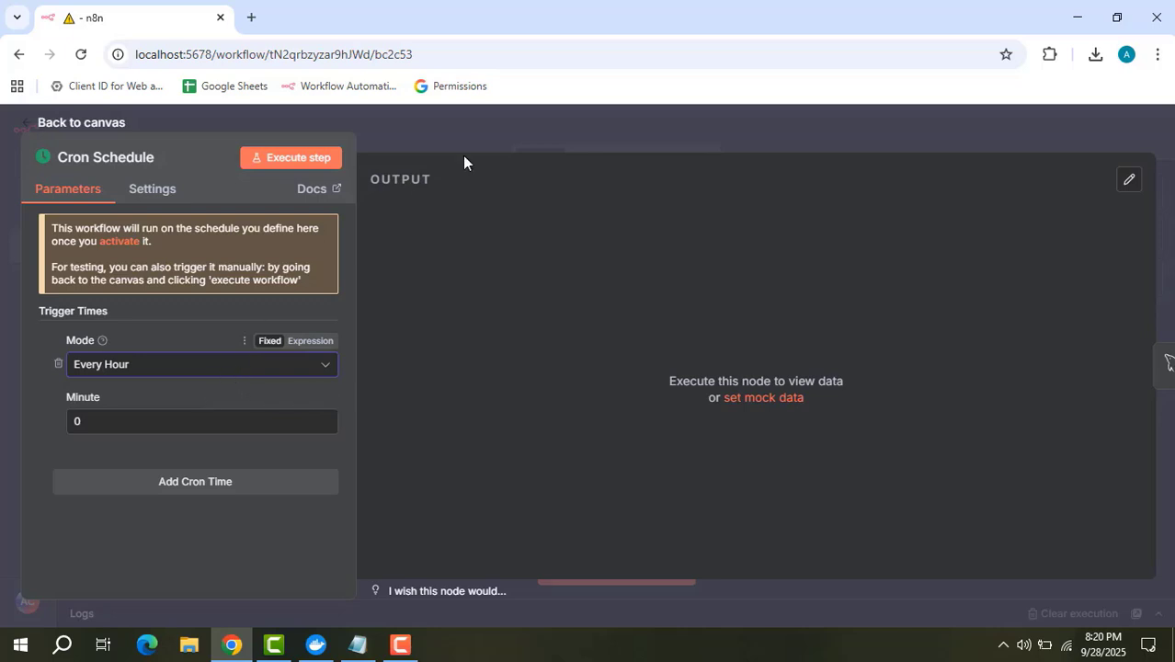
left_click(721, 126)
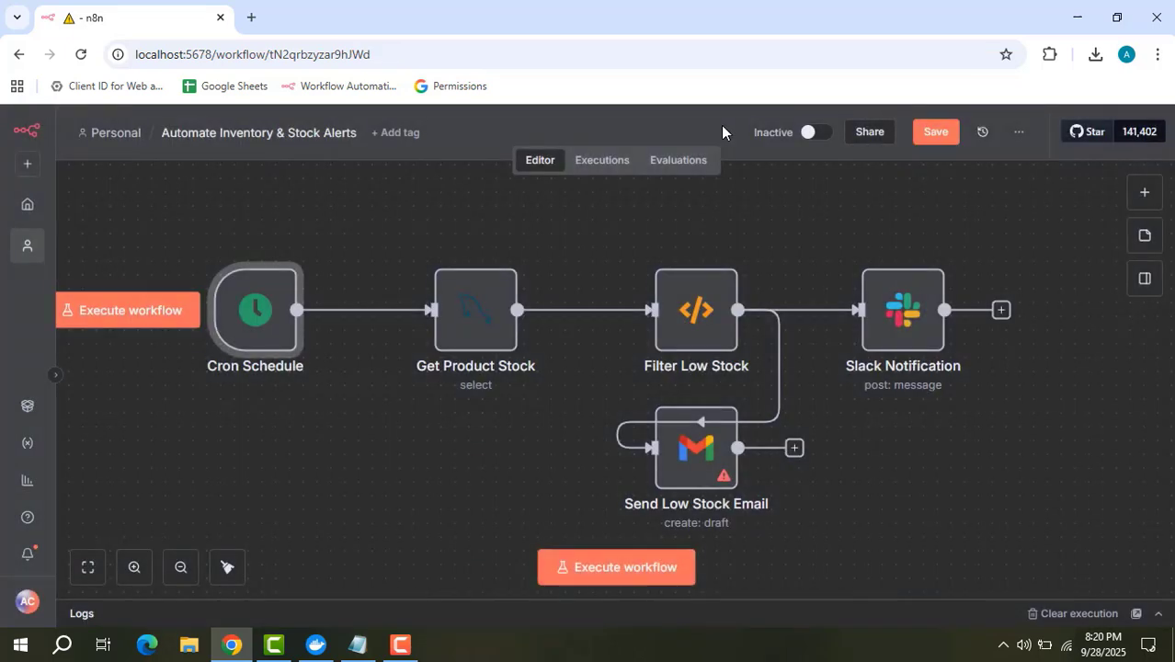
Examine the Get Product Stock node's parameters and the Filter Low Stock node's JavaScript code in the expanded editor, and return to the canvas.
double_click(471, 310)
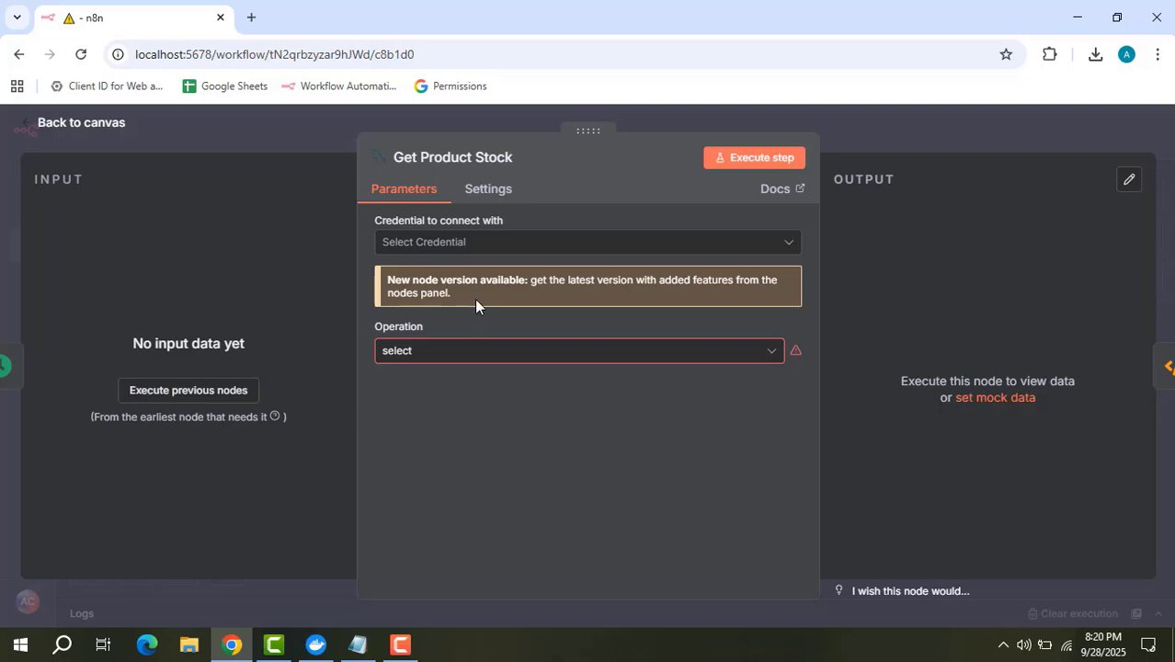
left_click(865, 149)
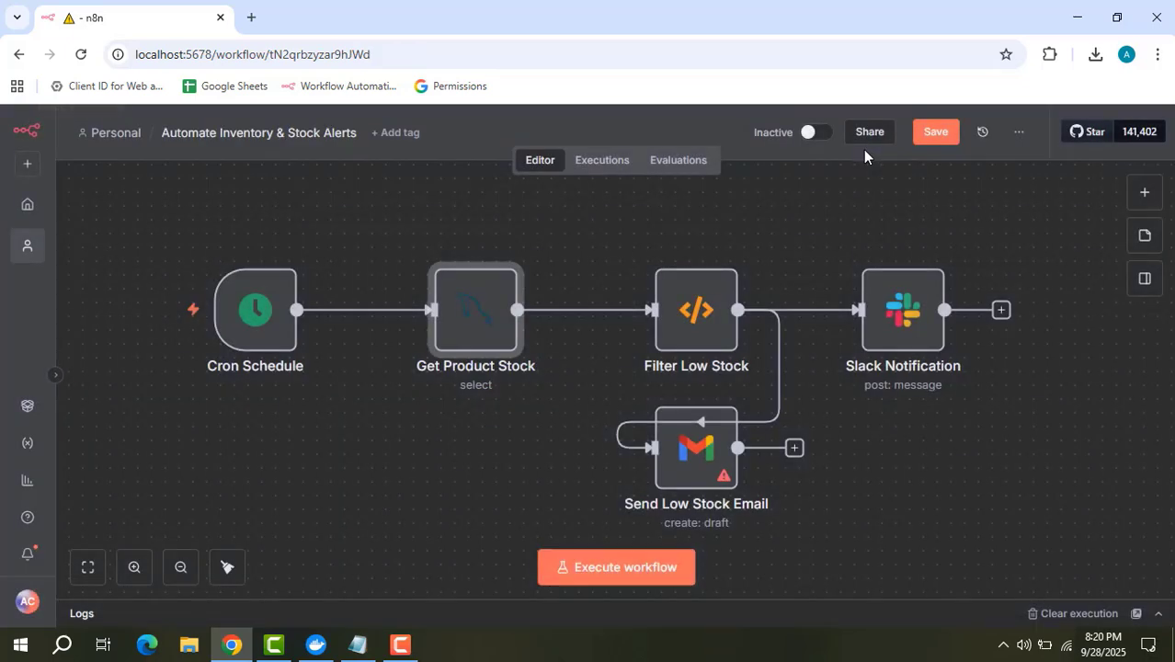
double_click(696, 319)
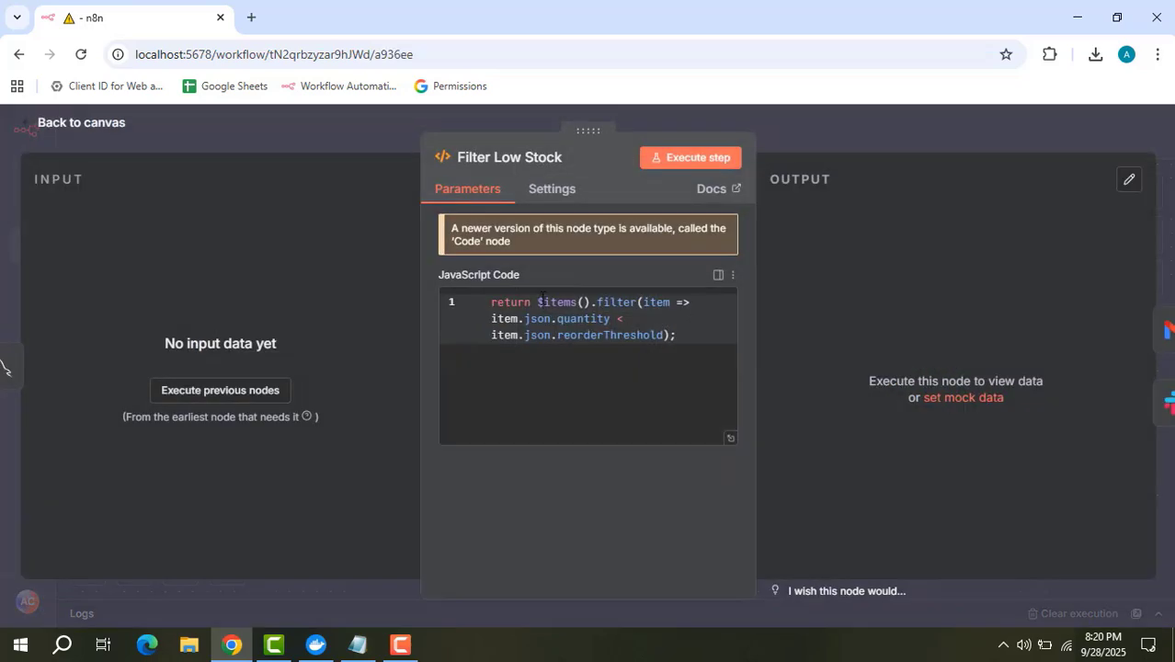
left_click(729, 441)
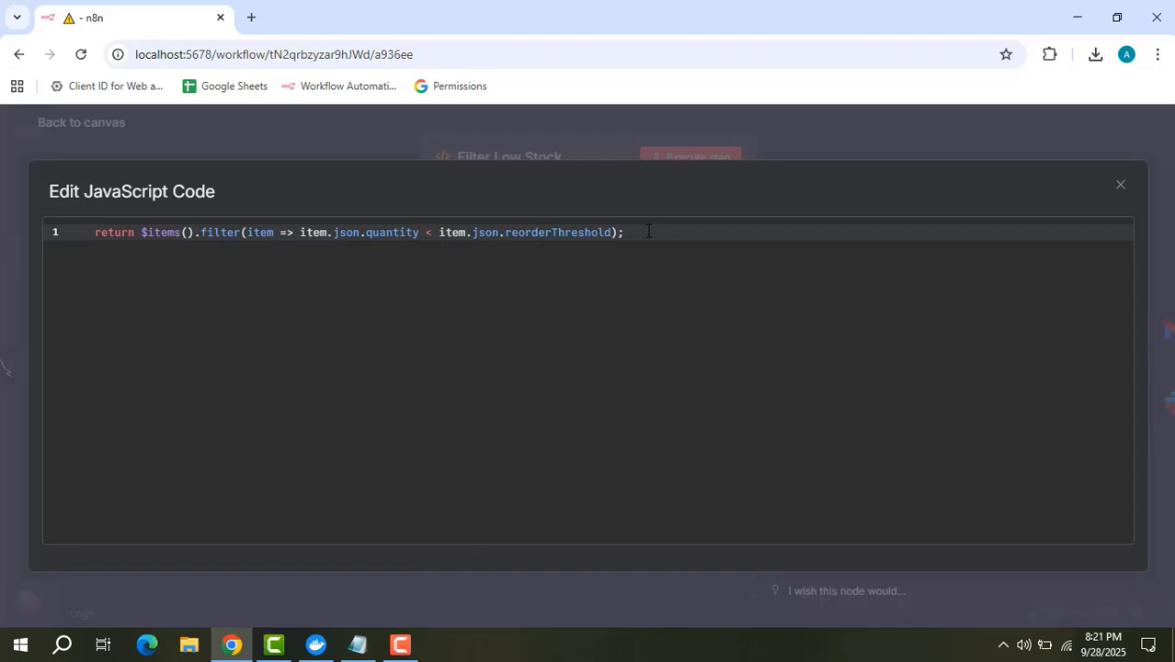
left_click(828, 147)
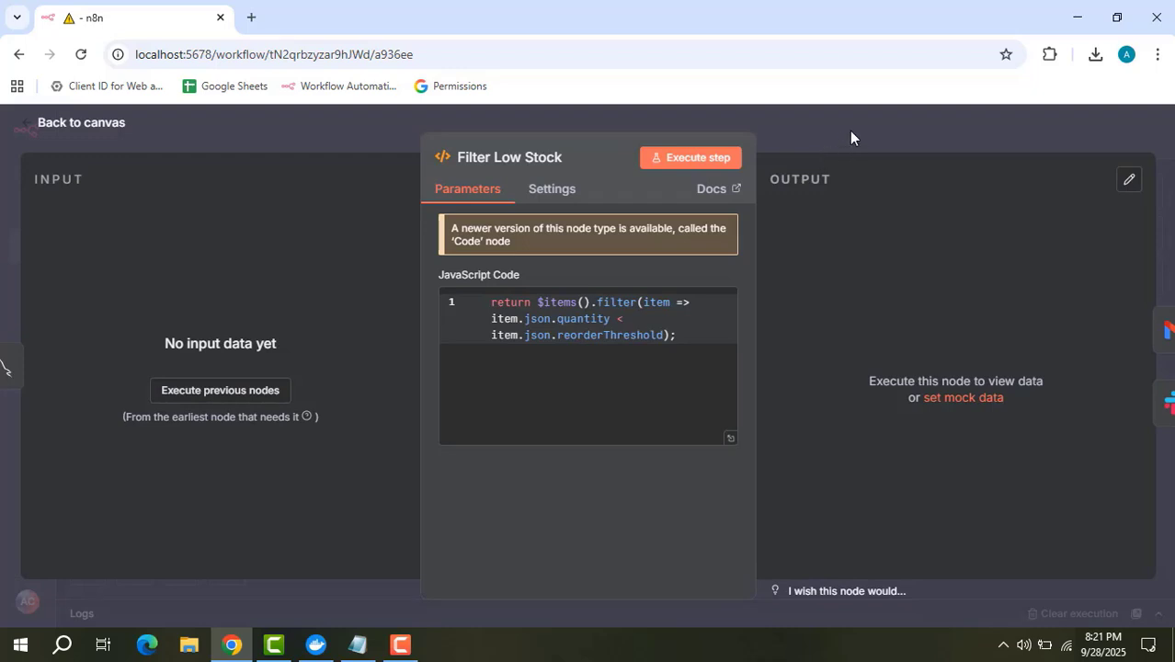
left_click(849, 138)
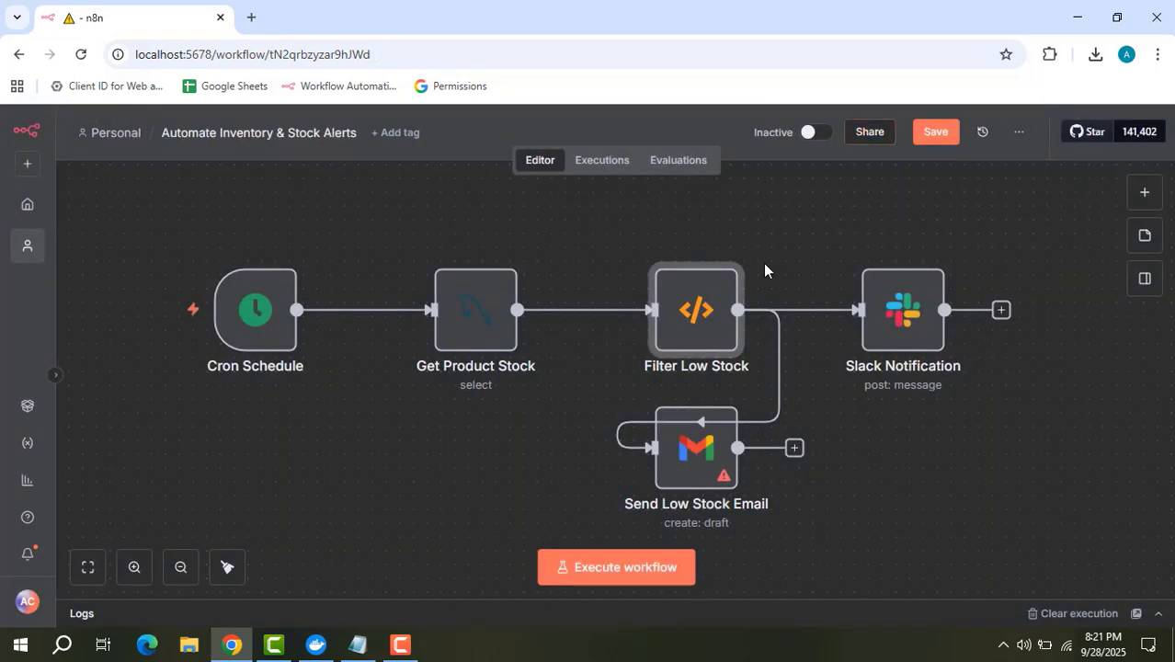
Set the Send Low Stock Email node's message to "The following items are low in stock : [Product List]" and return to the canvas.
double_click(691, 474)
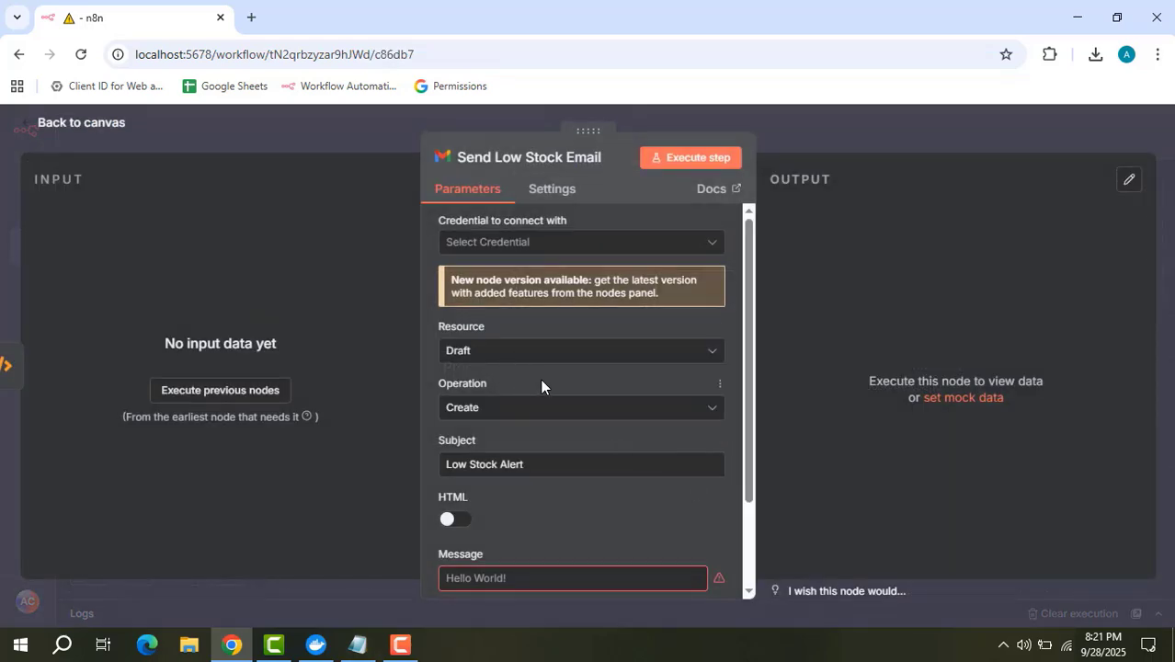
scroll(542, 385, "down", 2)
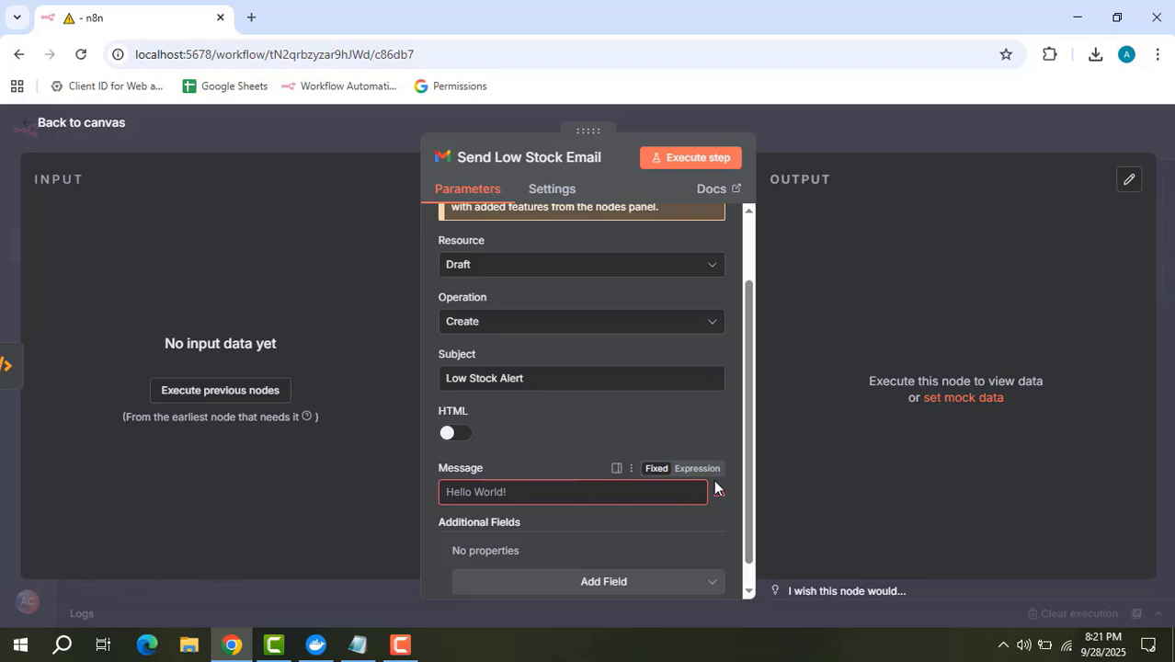
left_click(701, 499)
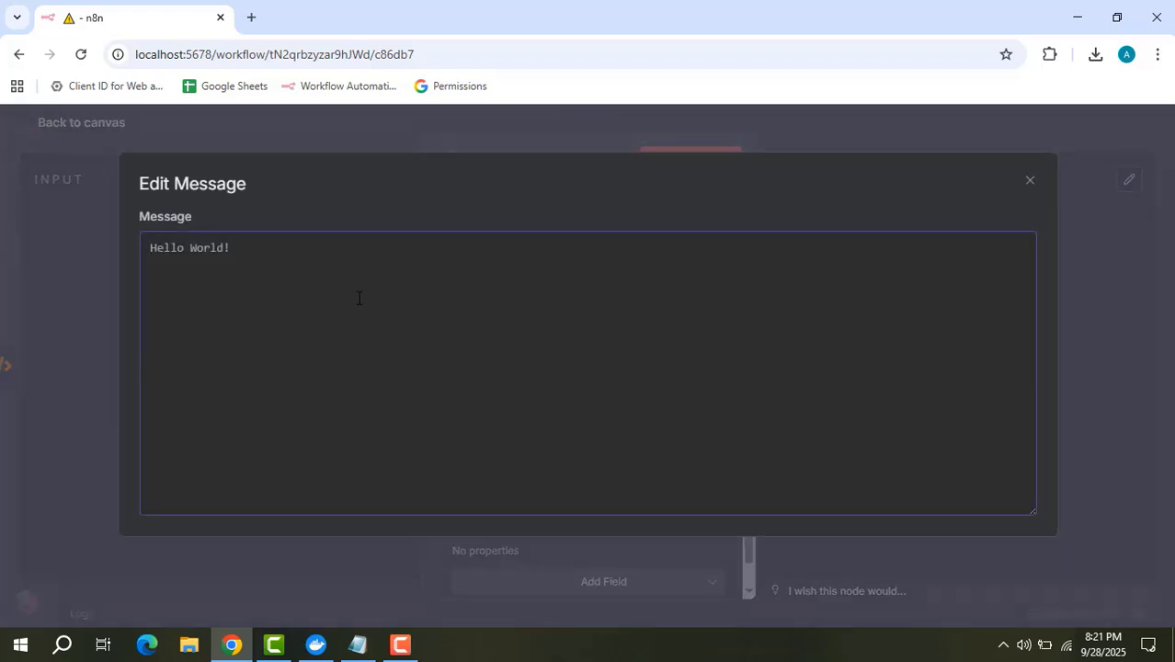
key("ctrl+a")
type("The followe")
key("BackSpace")
type("ing items")
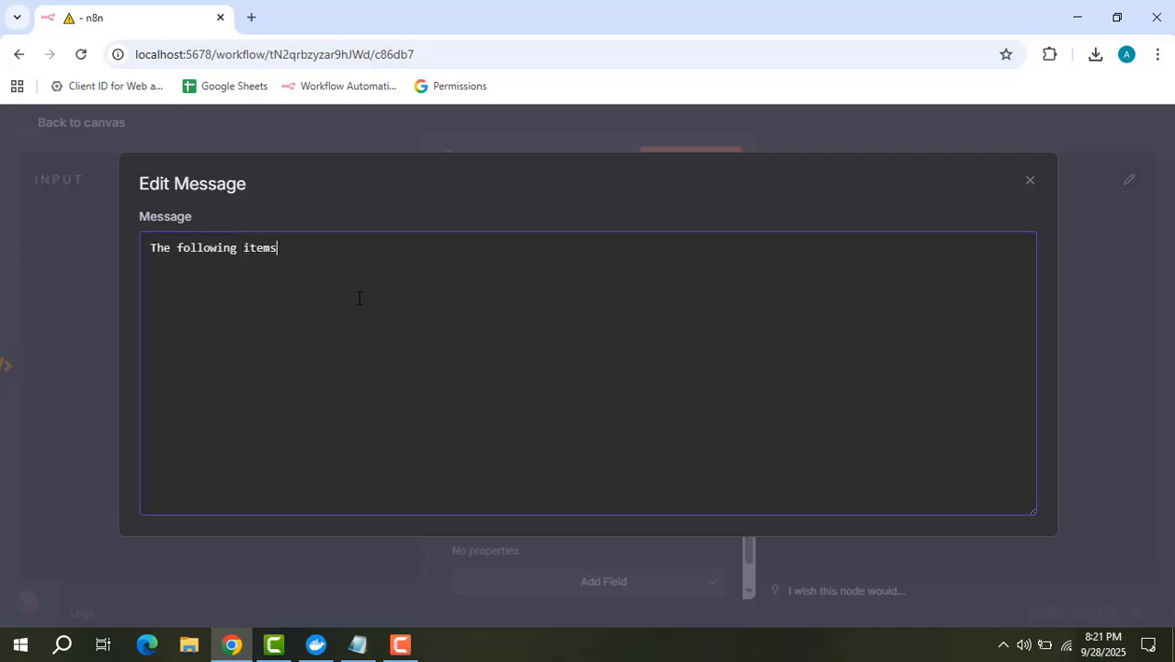
type(" are low in stock : ")
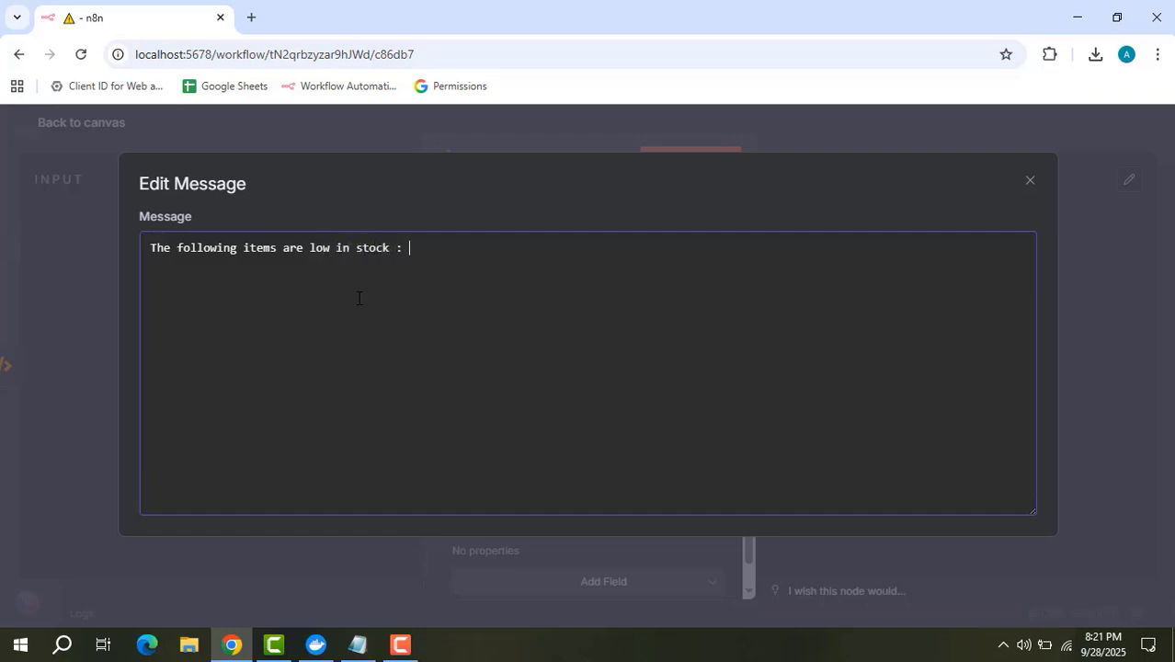
type("[Product List]")
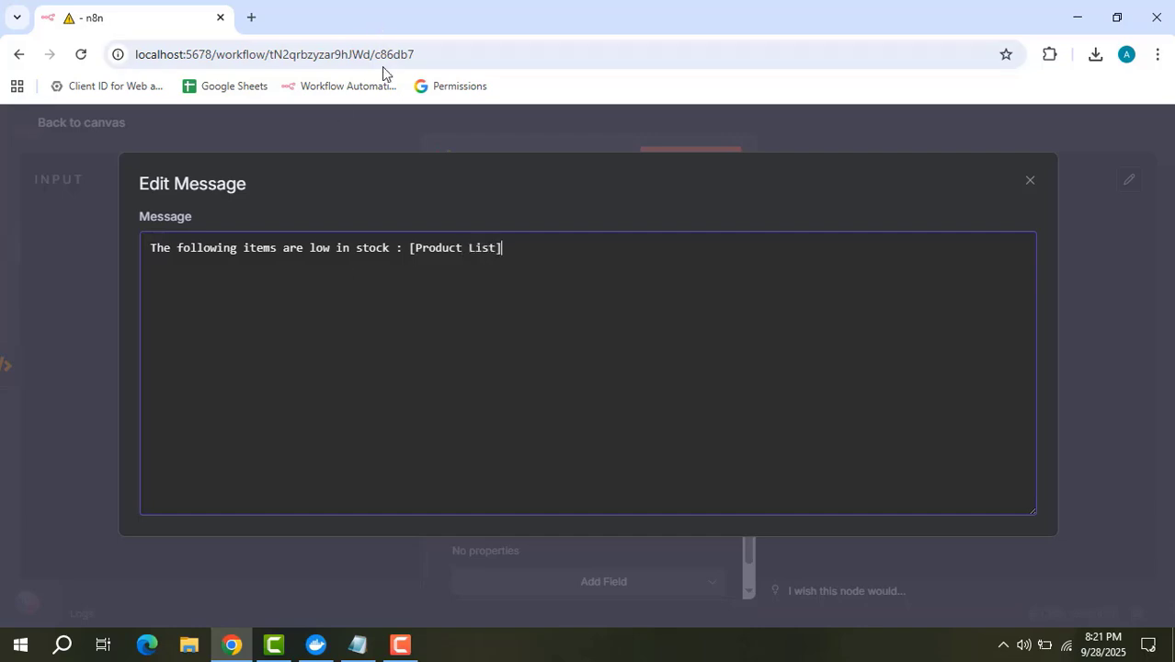
left_click(803, 133)
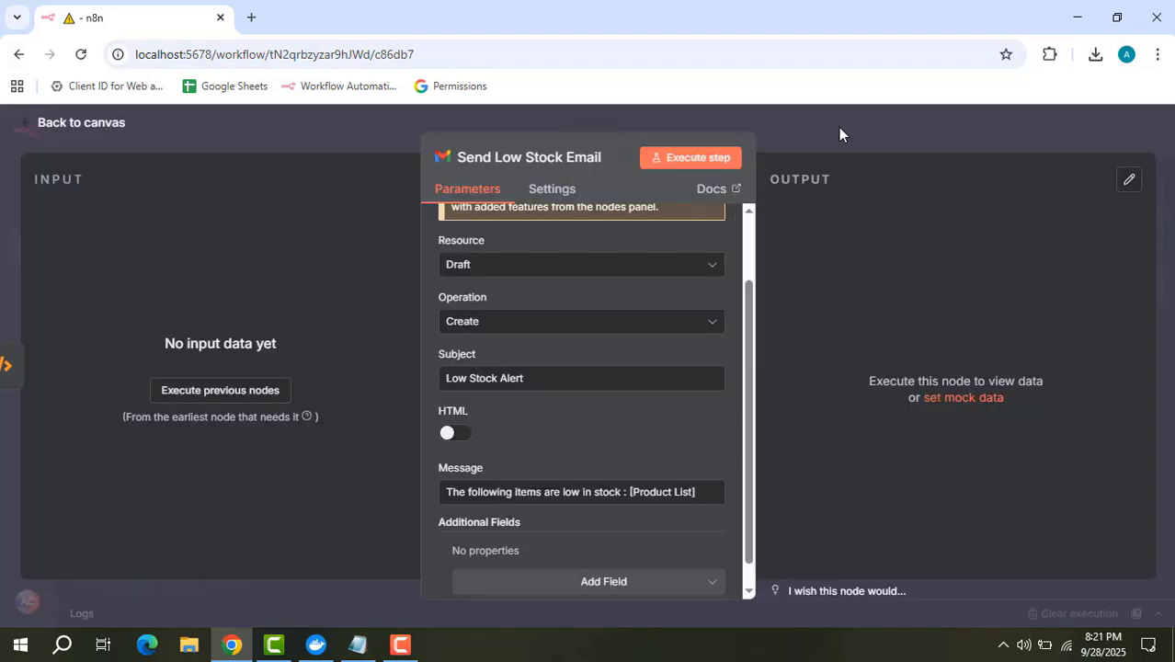
left_click(839, 127)
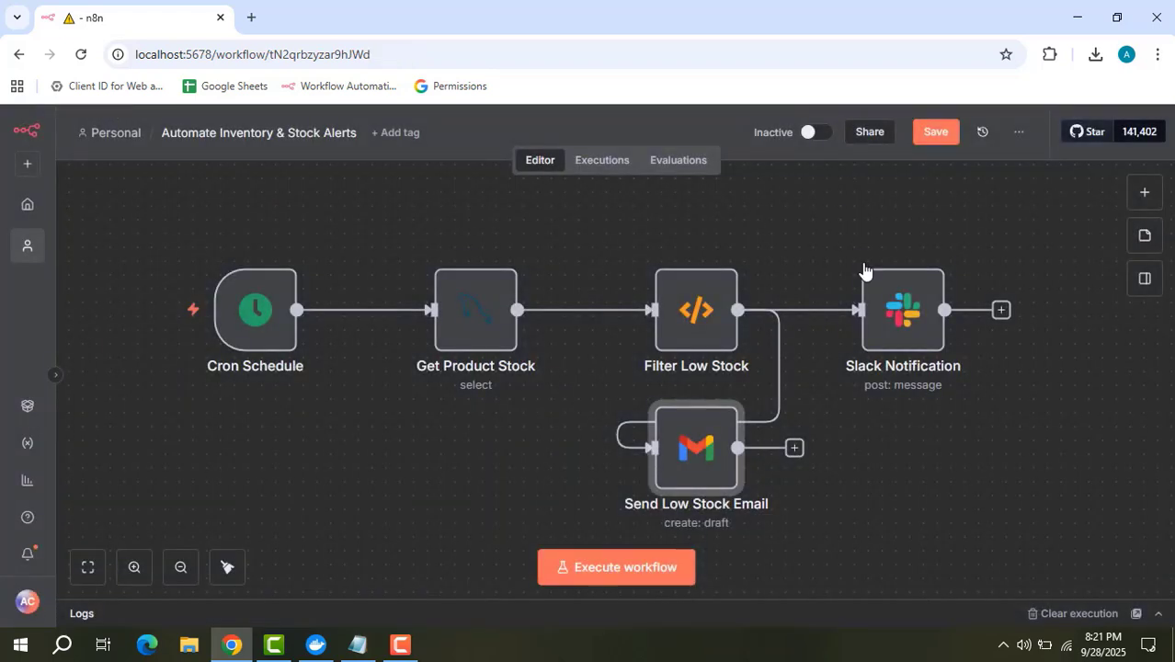
Examine the Slack Notification node's channel and its full low stock alert text in the expanded editor, and return to the canvas.
double_click(921, 324)
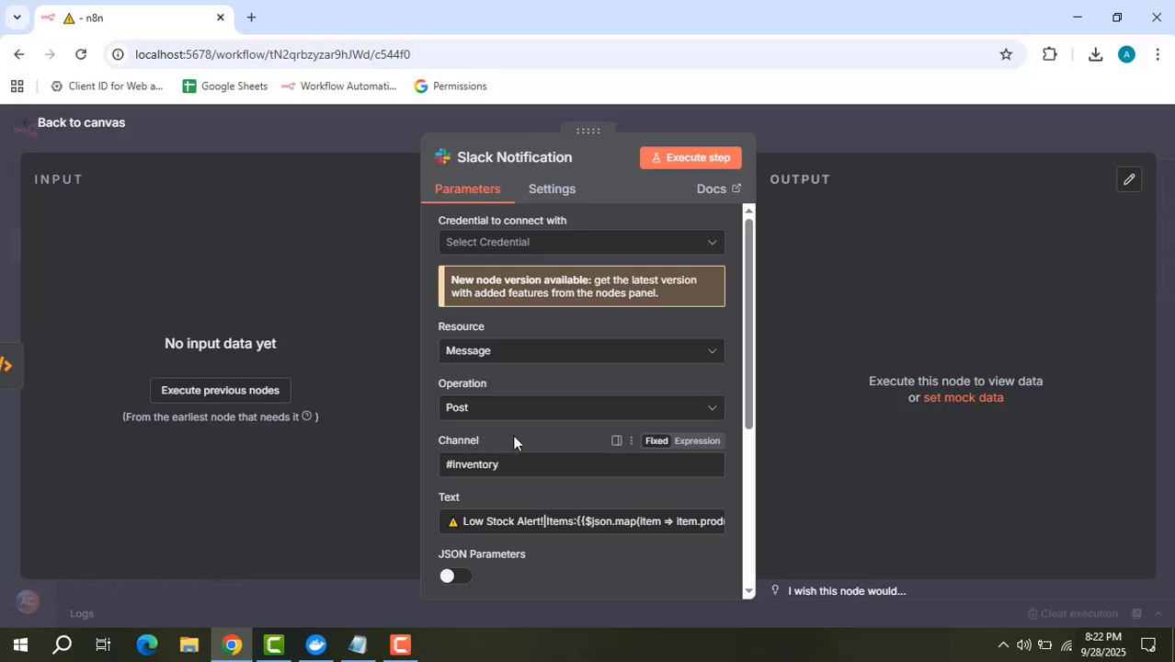
left_click(719, 537)
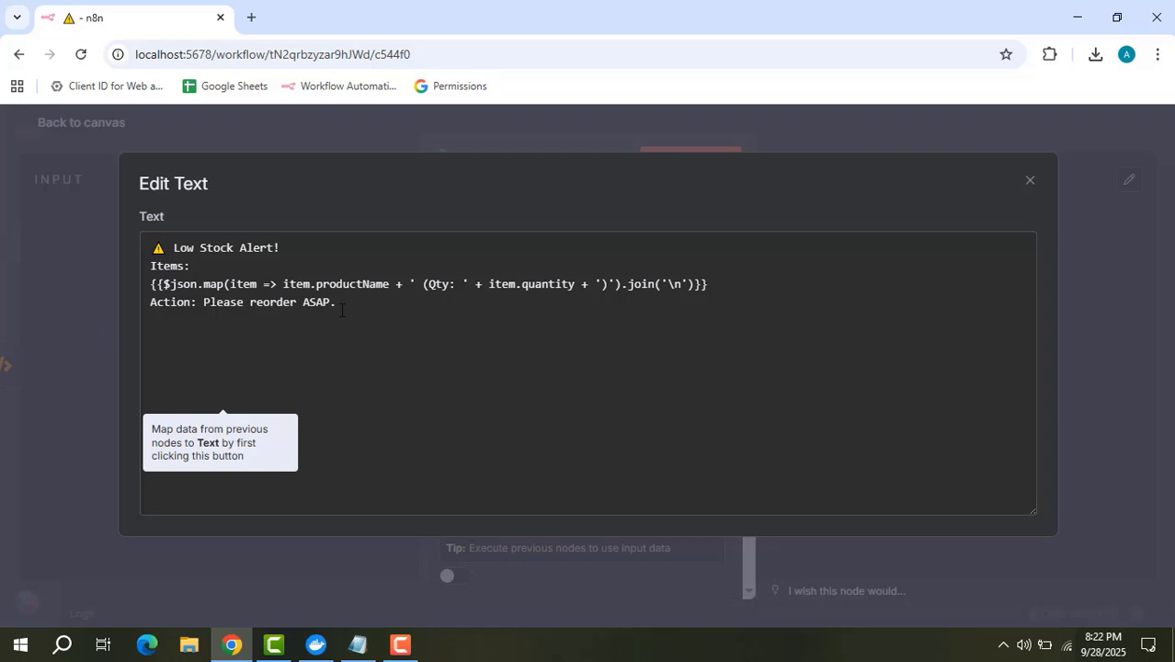
left_click(456, 324)
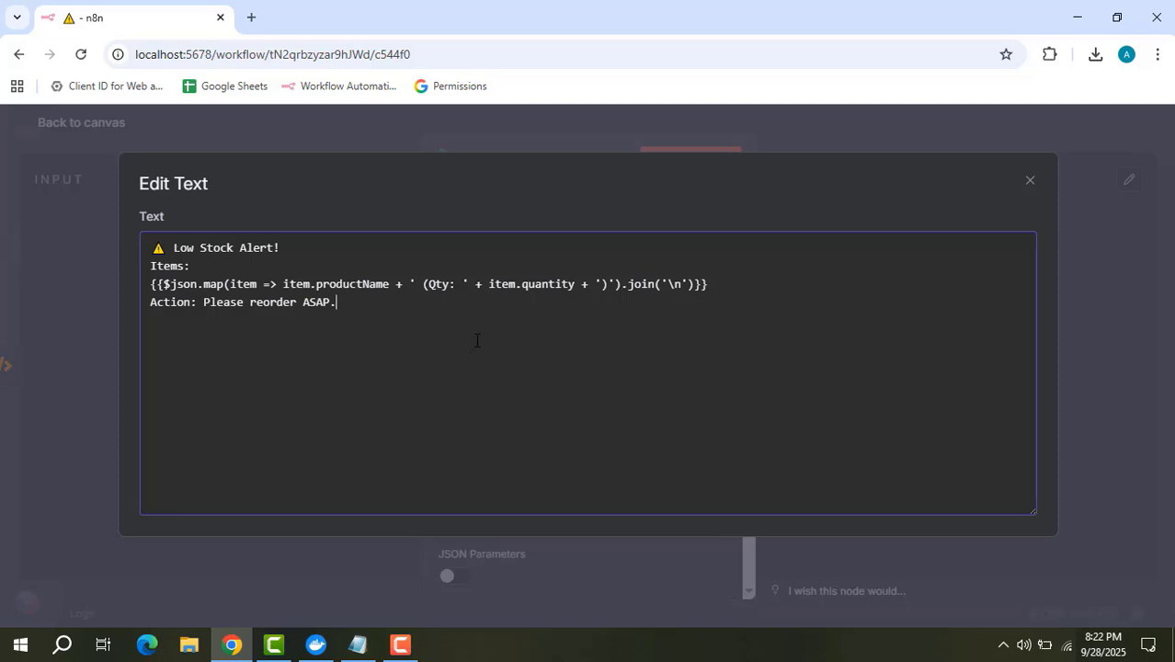
left_click(820, 133)
left_click(827, 144)
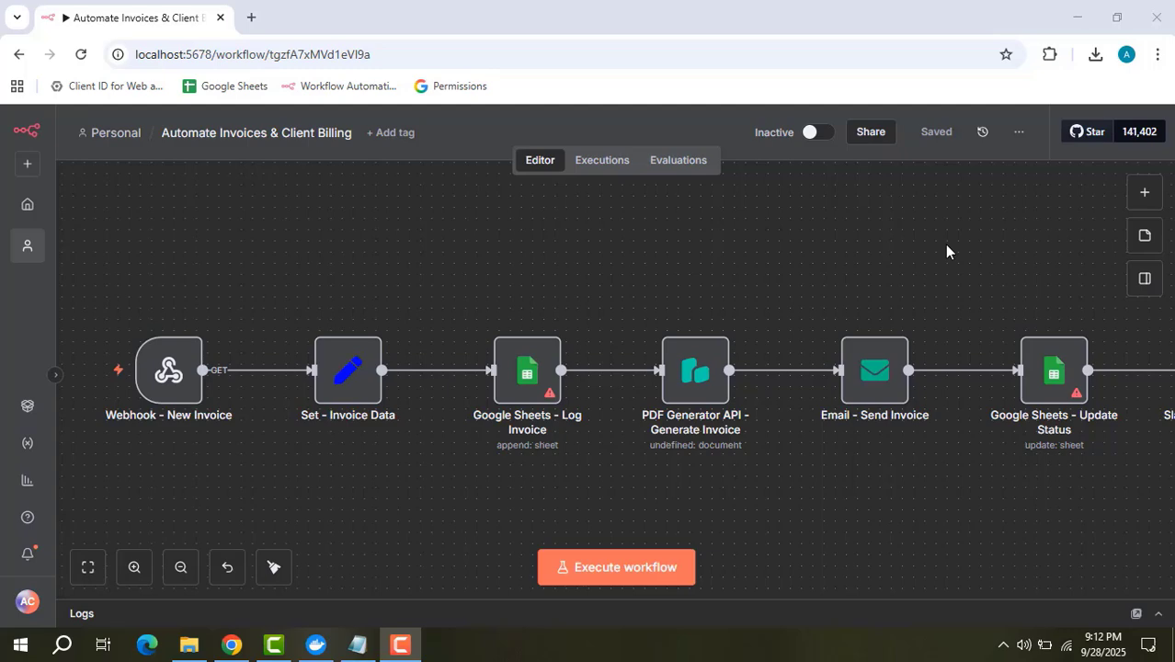
Examine the Webhook - New Invoice node's production URL, path, authentication and response settings, and return to the canvas.
mouse_move(168, 376)
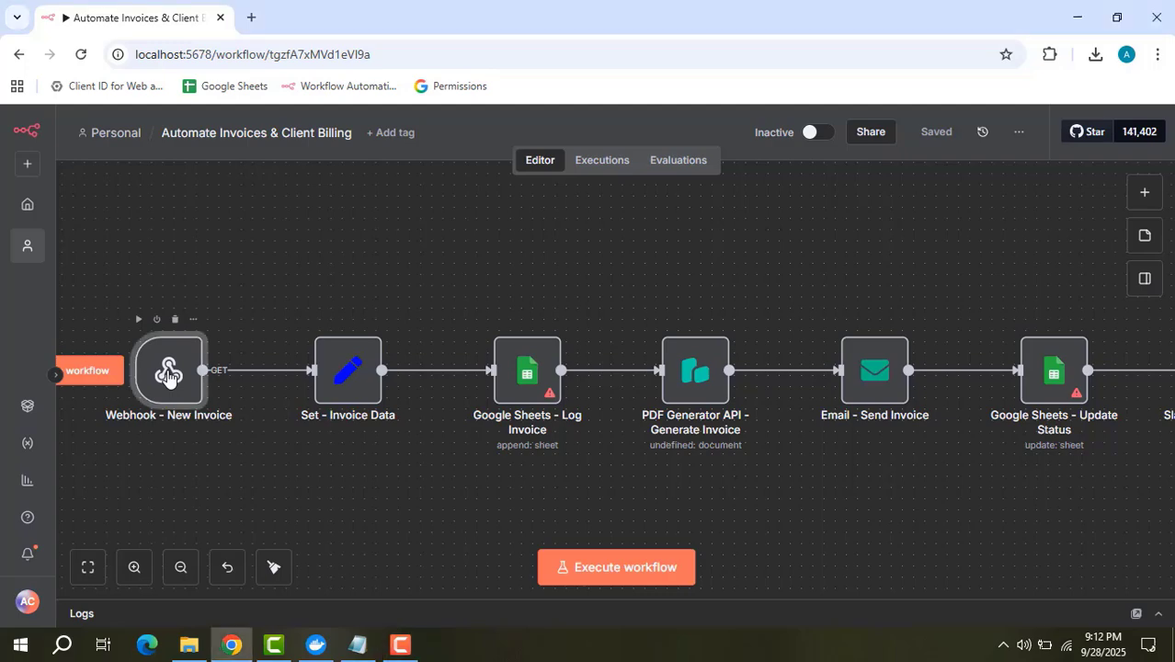
double_click(168, 372)
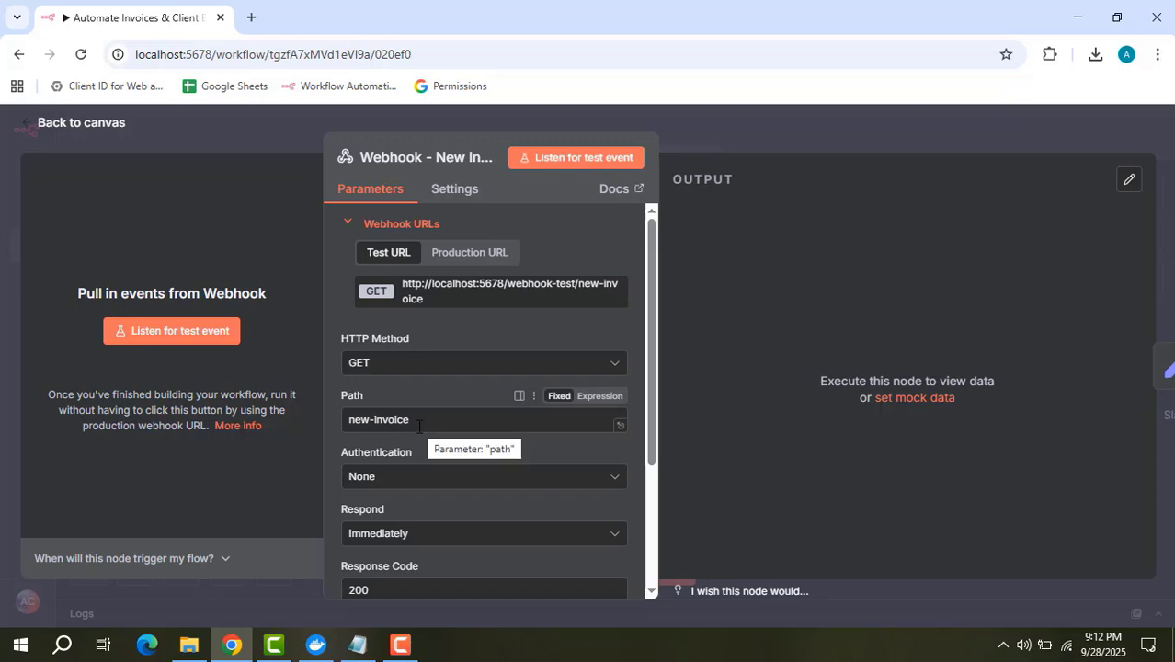
scroll(424, 428, "down", 3)
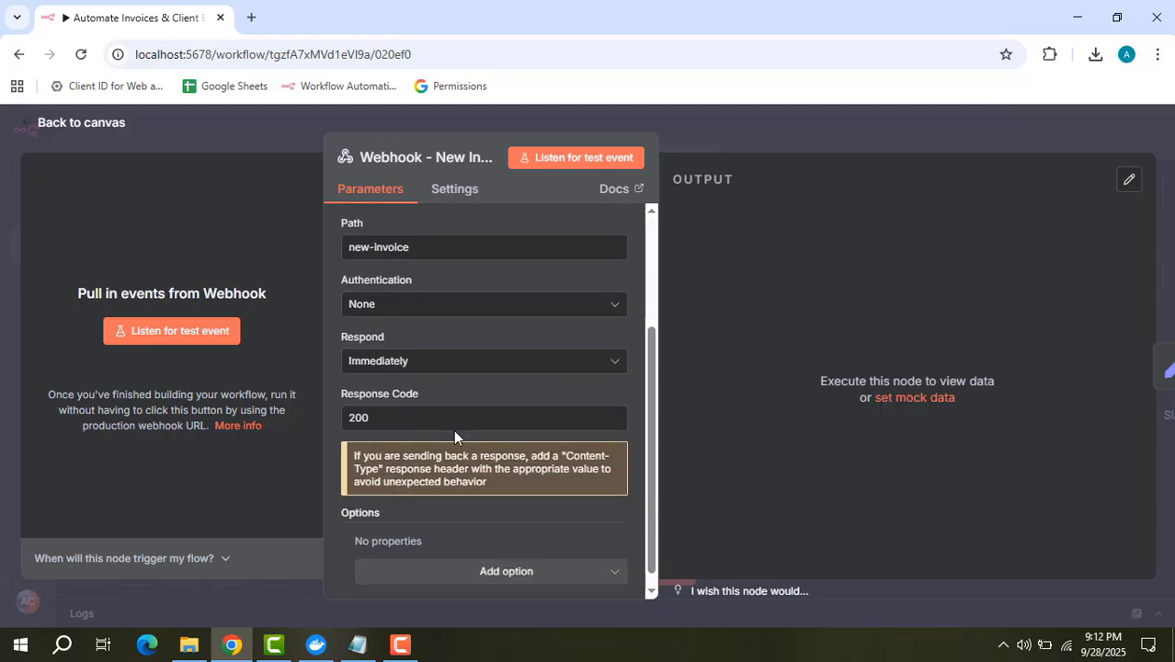
scroll(463, 401, "up", 3)
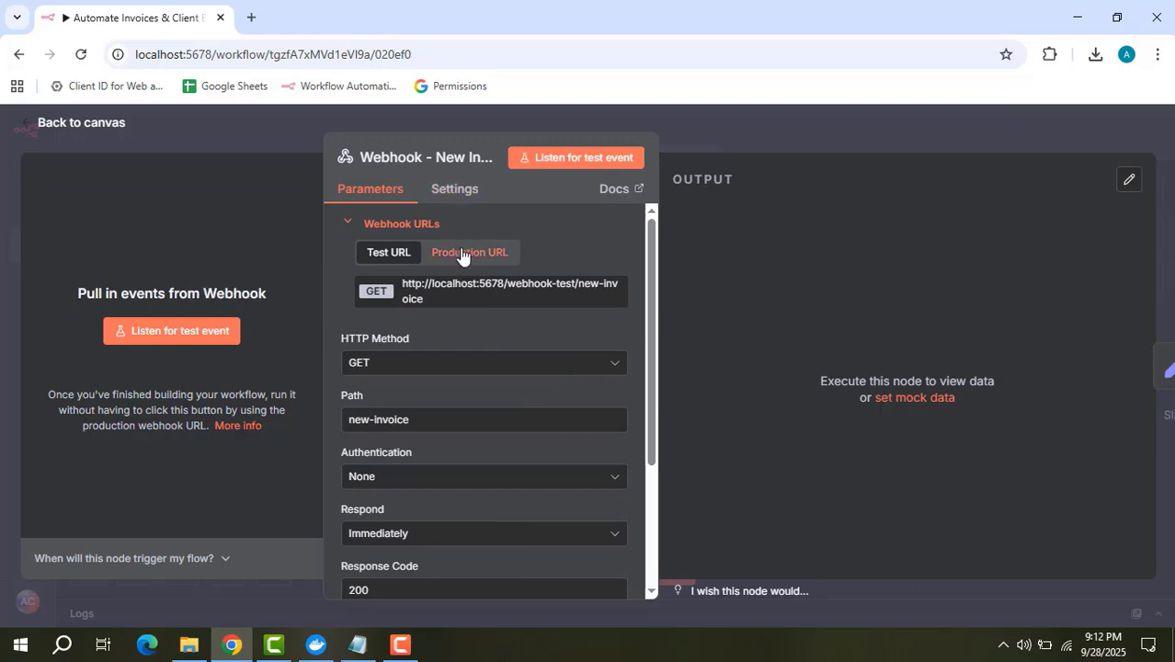
left_click(477, 259)
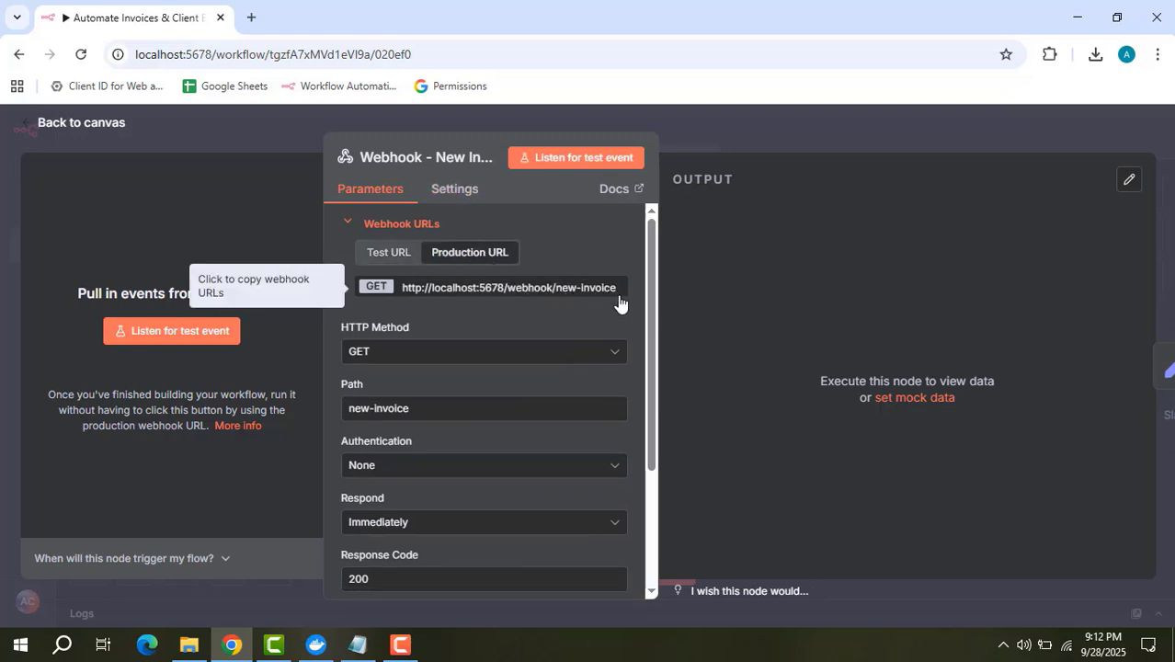
scroll(467, 464, "down", 2)
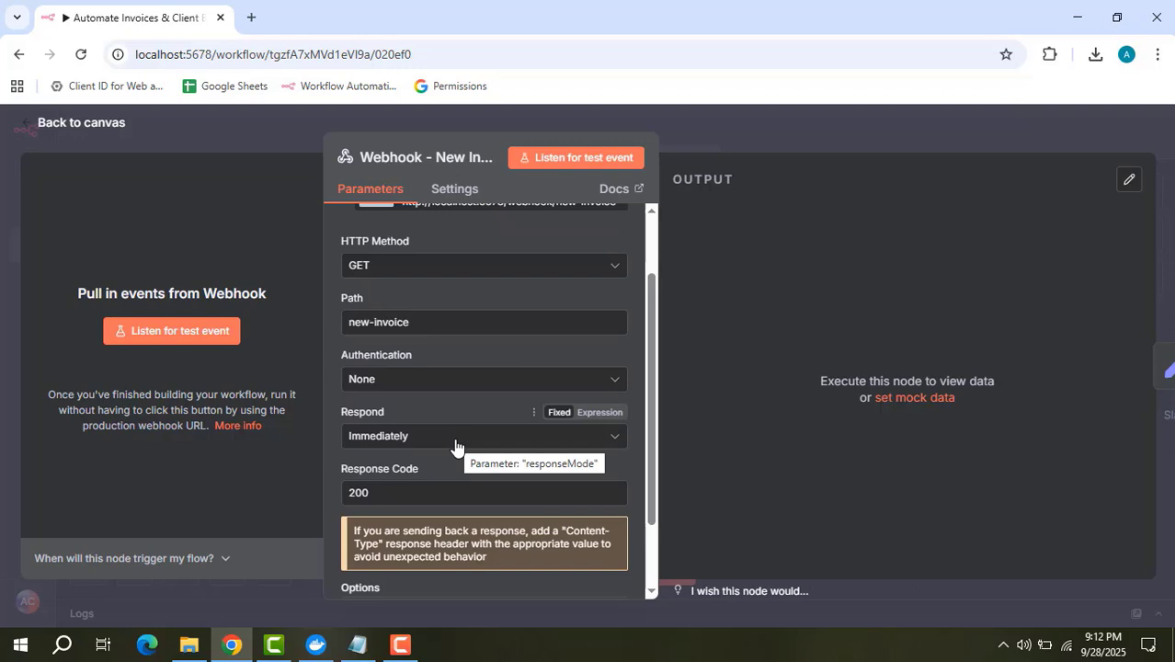
scroll(455, 447, "down", 2)
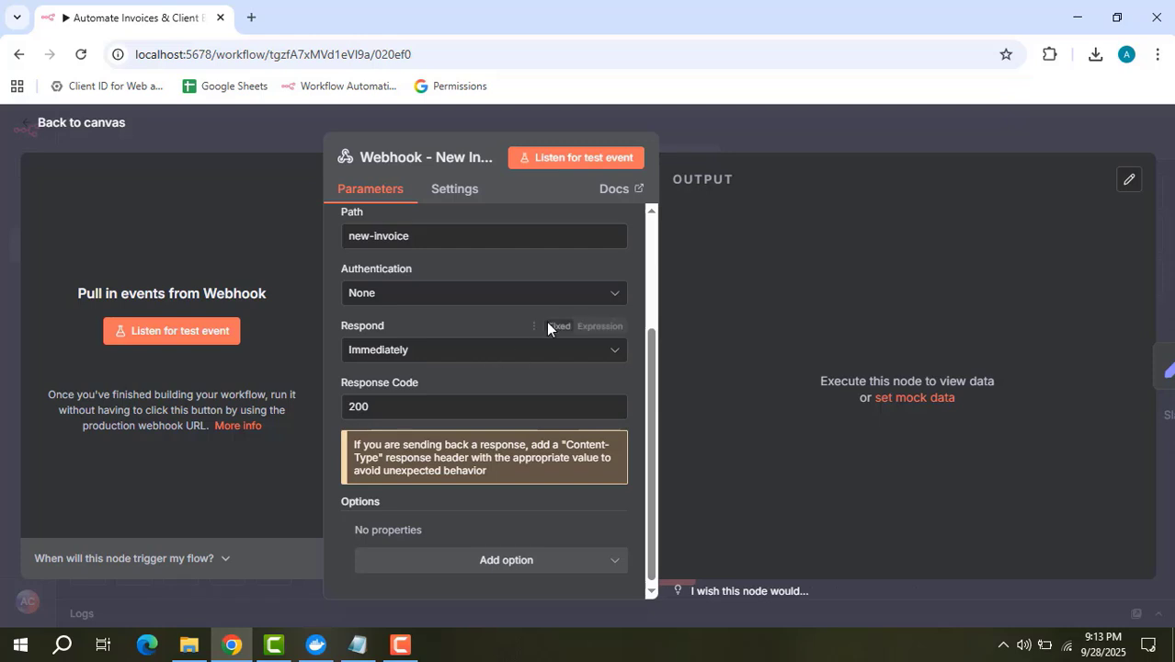
left_click(721, 138)
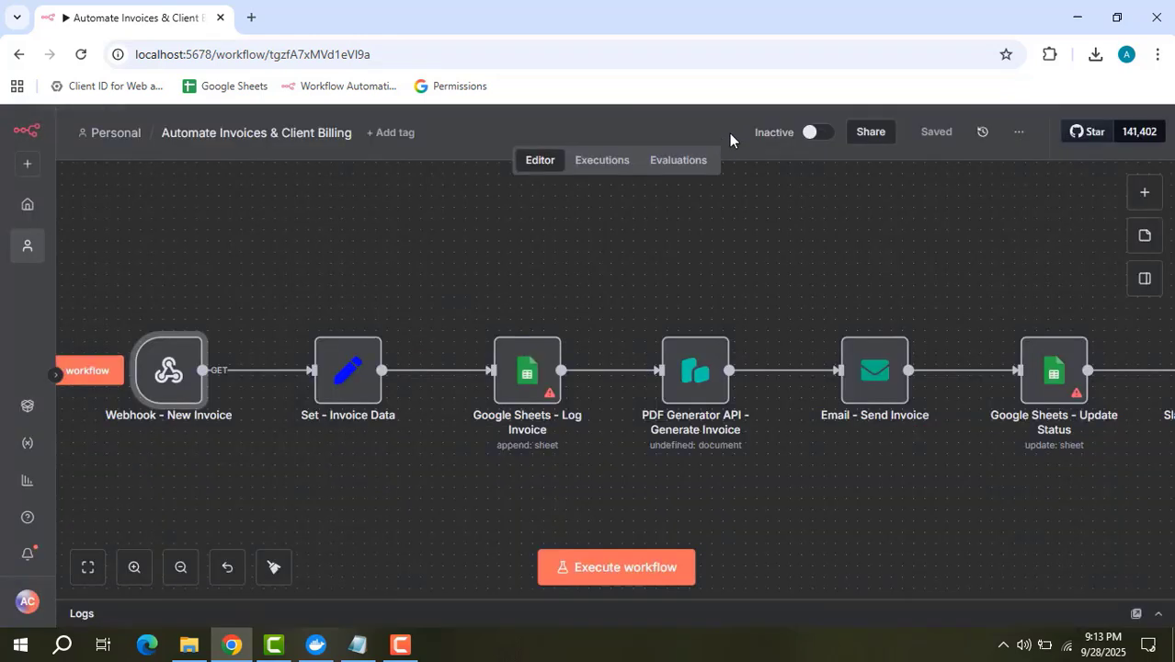
Open the Set - Invoice Data node and bring up the value types available under Values to Set.
left_click(355, 374)
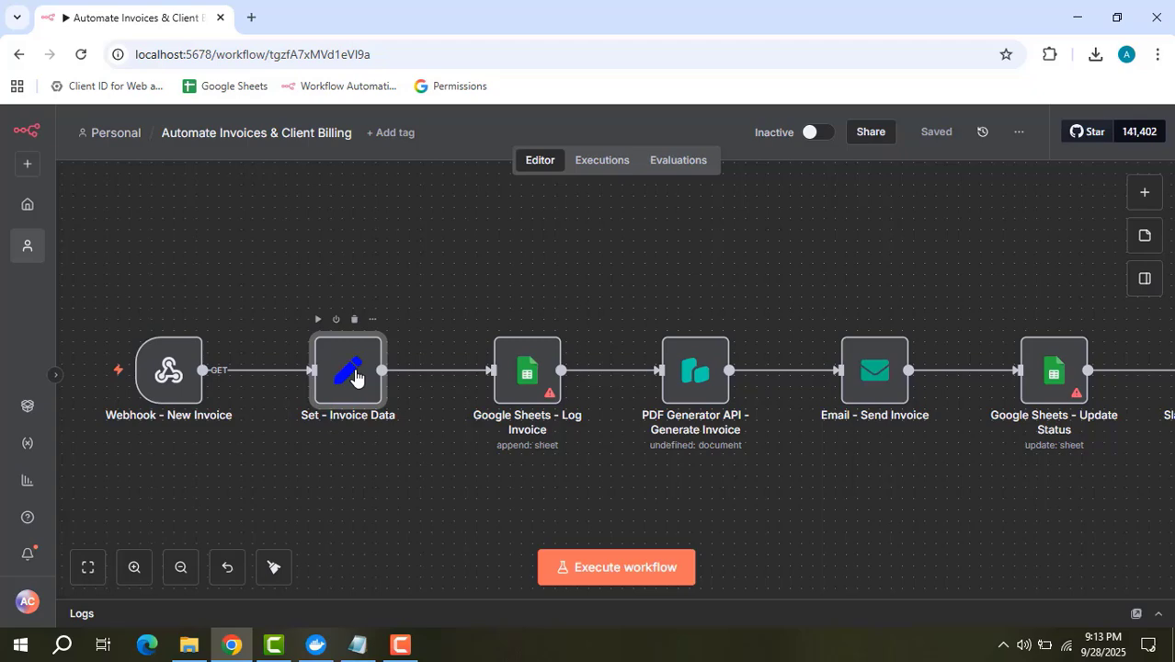
double_click(356, 377)
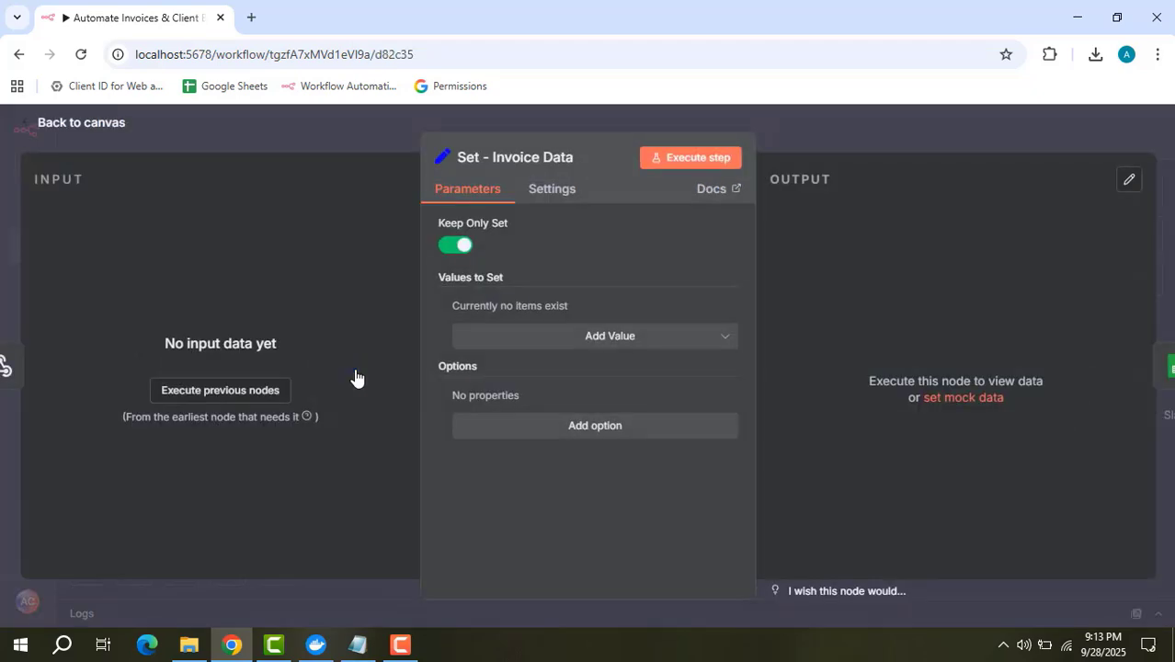
left_click(617, 336)
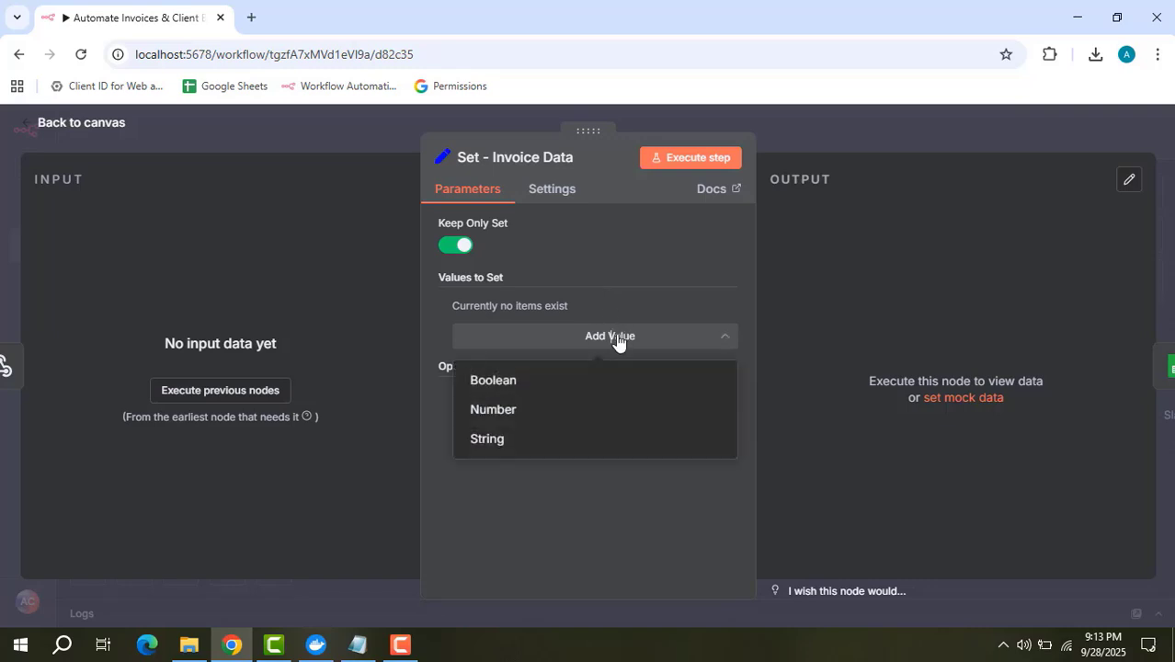
left_click(617, 337)
left_click(617, 337)
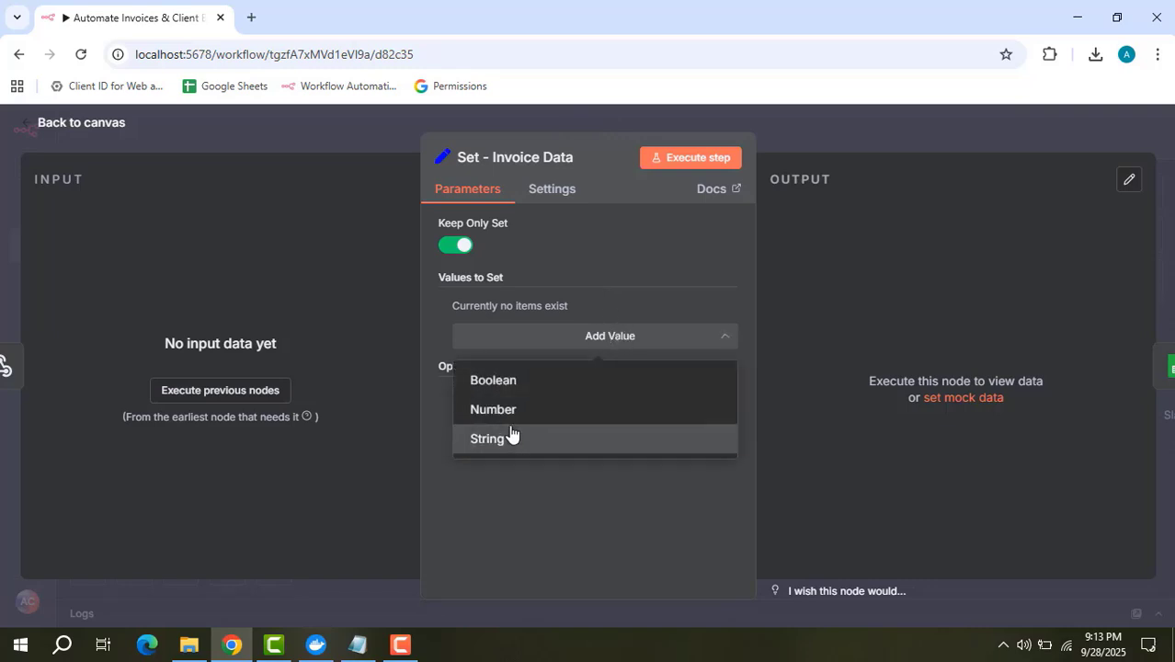
Add a string value to the Set - Invoice Data node and clear its default name.
left_click(514, 435)
left_click_drag(549, 359, 475, 360)
key("BackSpace")
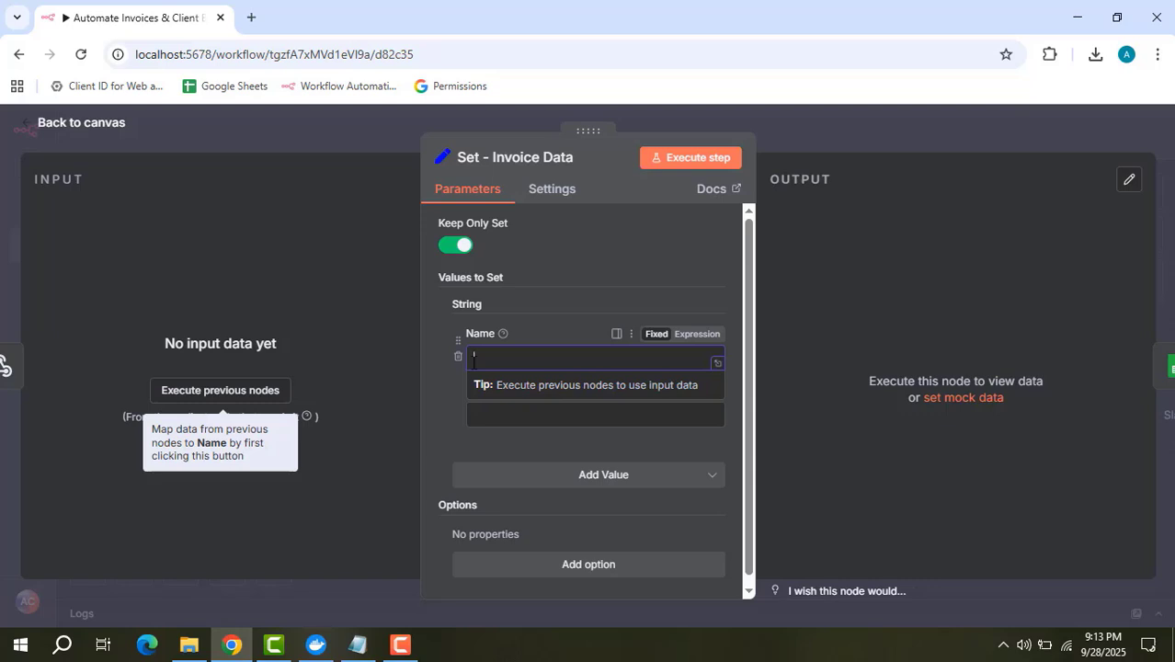
Try "invoice number" as the string value's name and clear it.
type("invoice number")
key("BackSpace")
key("BackSpace")
key("BackSpace")
key("BackSpace")
key("BackSpace")
key("BackSpace")
key("BackSpace")
key("BackSpace")
key("BackSpace")
key("BackSpace")
key("BackSpace")
key("BackSpace")
key("BackSpace")
key("BackSpace")
Try "client name" as the string value's name and clear it.
type("client name")
key("BackSpace")
key("BackSpace")
key("BackSpace")
key("BackSpace")
key("BackSpace")
key("BackSpace")
key("BackSpace")
key("BackSpace")
key("BackSpace")
key("BackSpace")
key("BackSpace")
Try "client email" as the string value's name and clear it.
type("client email")
key("BackSpace")
key("BackSpace")
key("BackSpace")
key("BackSpace")
key("BackSpace")
key("BackSpace")
key("BackSpace")
key("BackSpace")
key("BackSpace")
key("BackSpace")
key("BackSpace")
key("BackSpace")
Try "service" as the string value's name and clear it.
type("service")
key("BackSpace")
key("BackSpace")
key("BackSpace")
key("BackSpace")
key("BackSpace")
key("BackSpace")
key("BackSpace")
Try "amount" as the string value's name and clear it.
type("amount")
key("BackSpace")
key("BackSpace")
key("BackSpace")
key("BackSpace")
key("BackSpace")
key("BackSpace")
Try a due-date field name for the string value, clear it, and return to the workflow canvas.
type("auteDate")
key("BackSpace")
key("BackSpace")
key("BackSpace")
key("BackSpace")
key("BackSpace")
key("BackSpace")
key("BackSpace")
key("BackSpace")
left_click(844, 128)
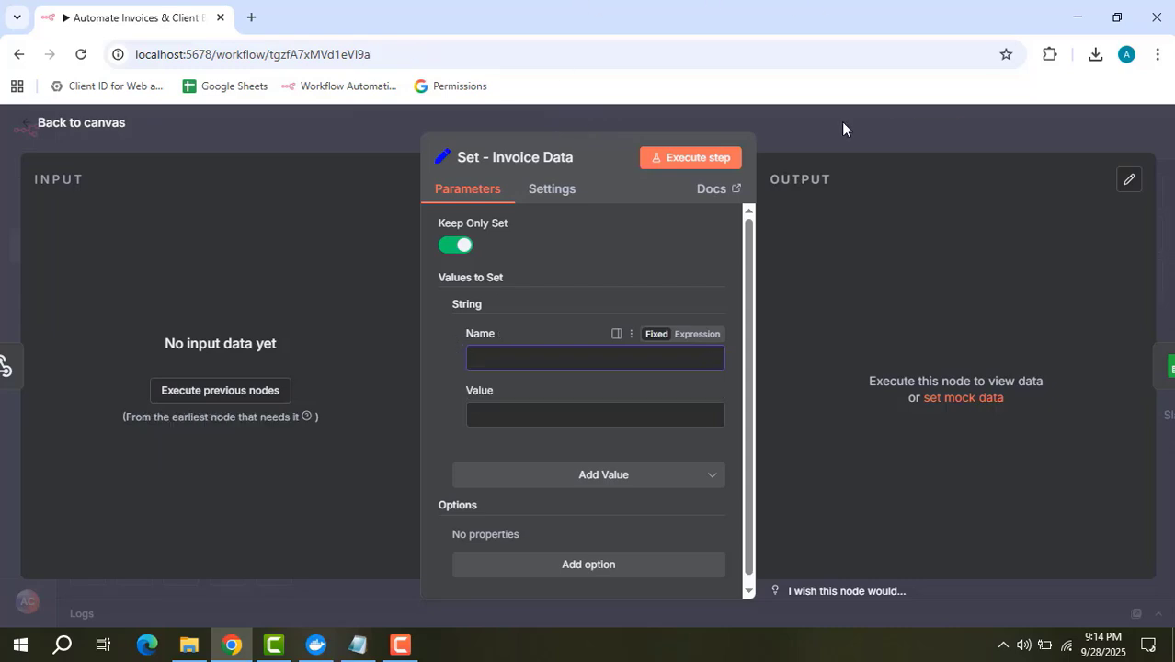
Review the operation, spreadsheet ID, range and key row parameters of the Google Sheets - Log Invoice node.
double_click(530, 400)
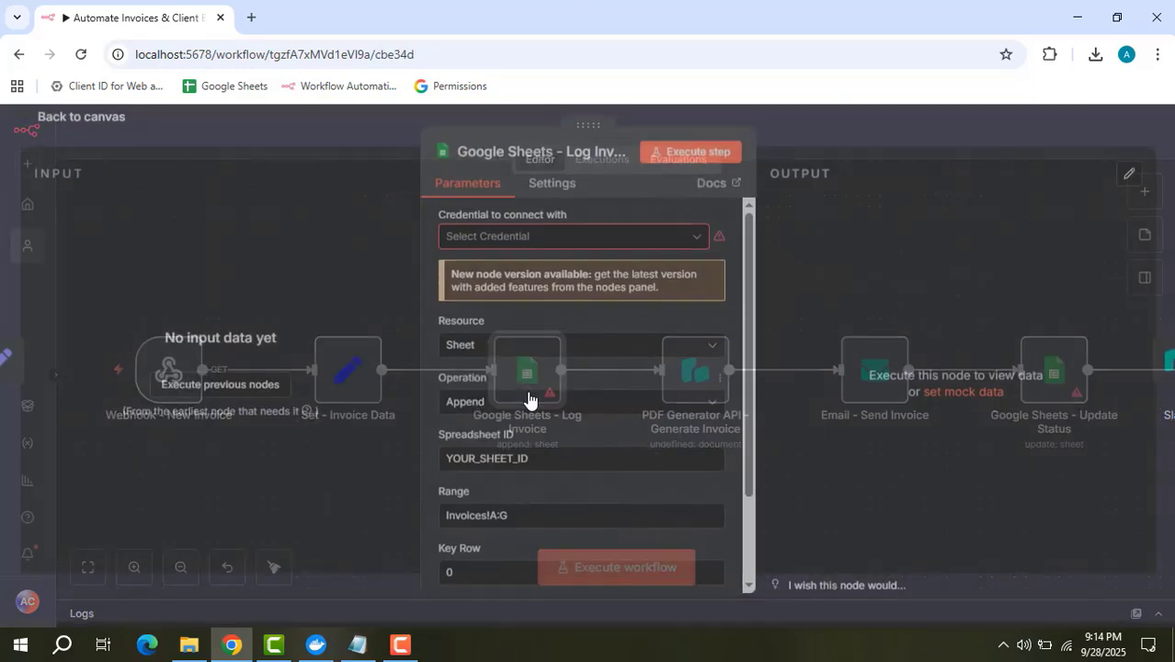
scroll(589, 371, "down", 2)
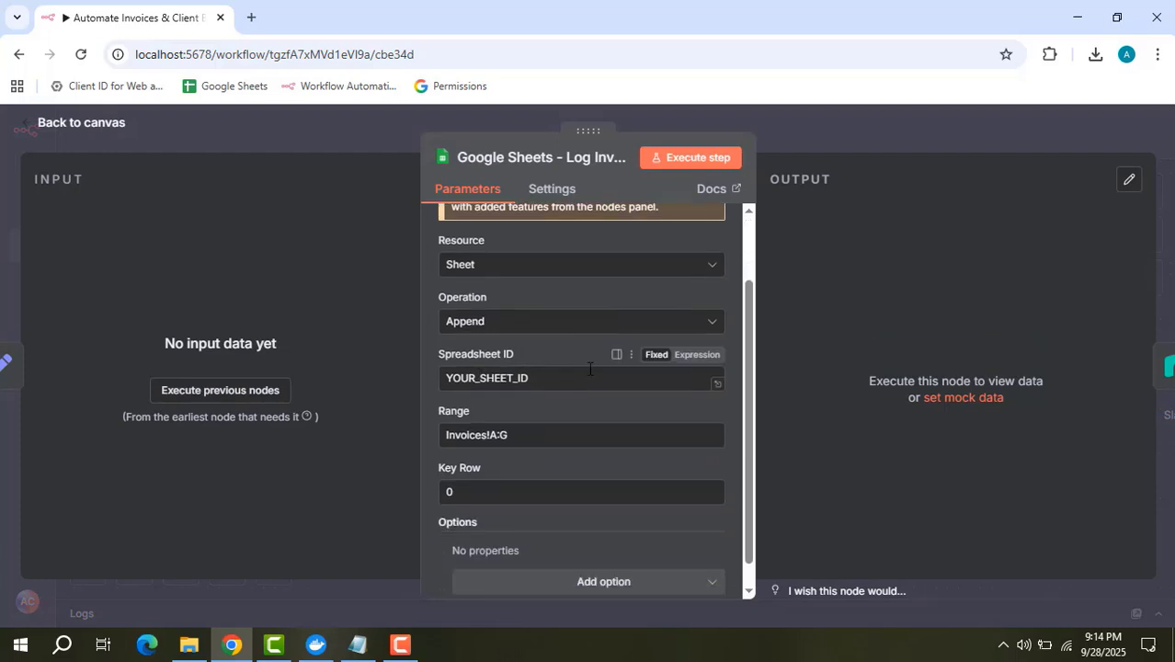
scroll(558, 381, "down", 1)
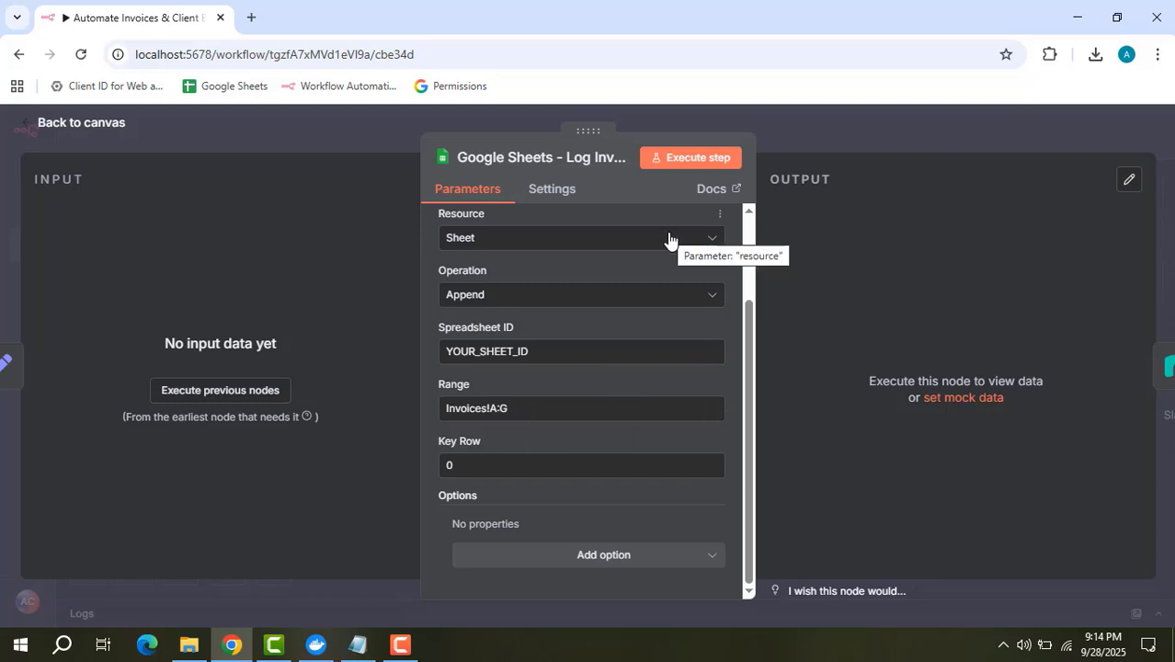
left_click(798, 131)
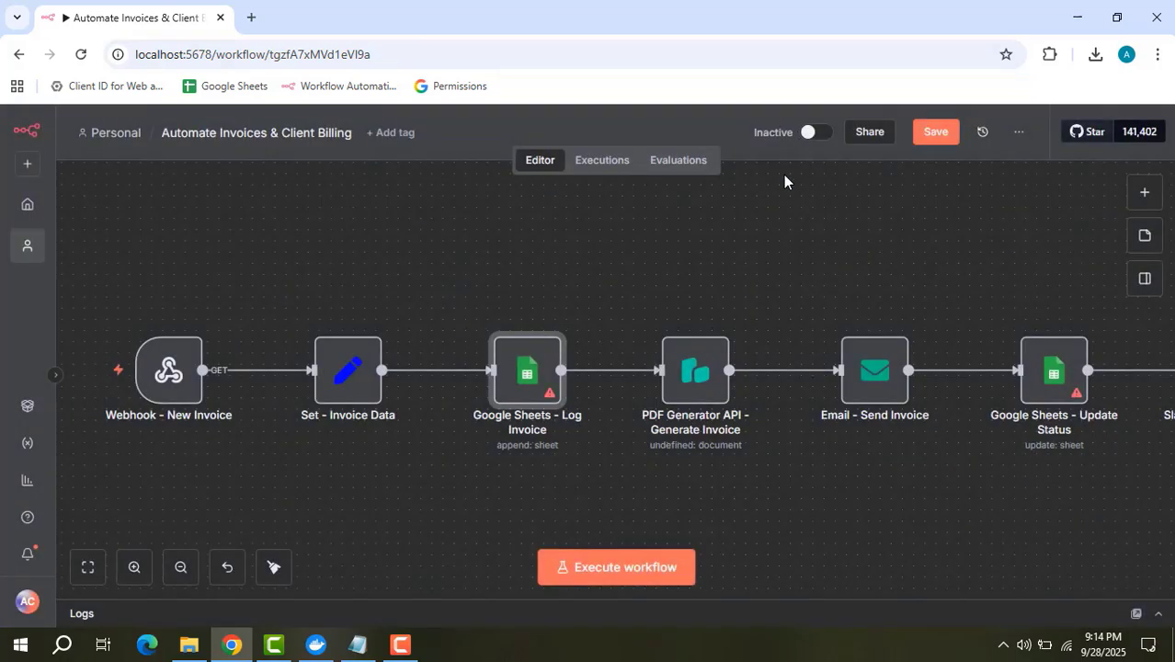
Review the template, data, format and output parameters of the PDF Generator API - Generate Invoice node.
double_click(697, 384)
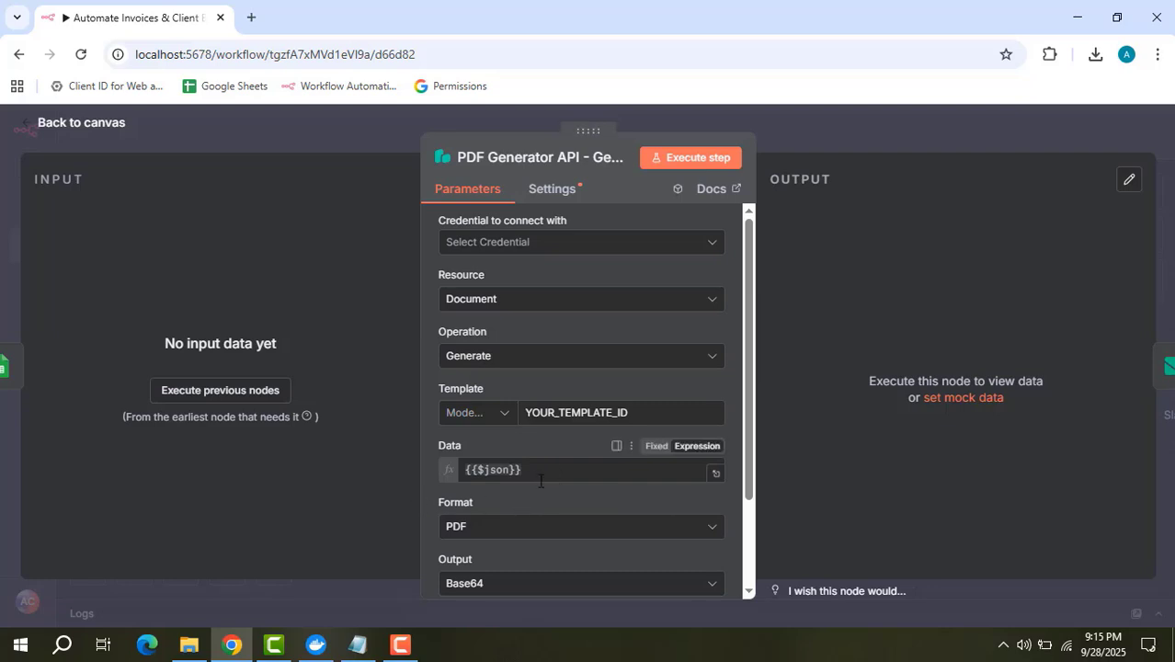
scroll(543, 479, "down", 1)
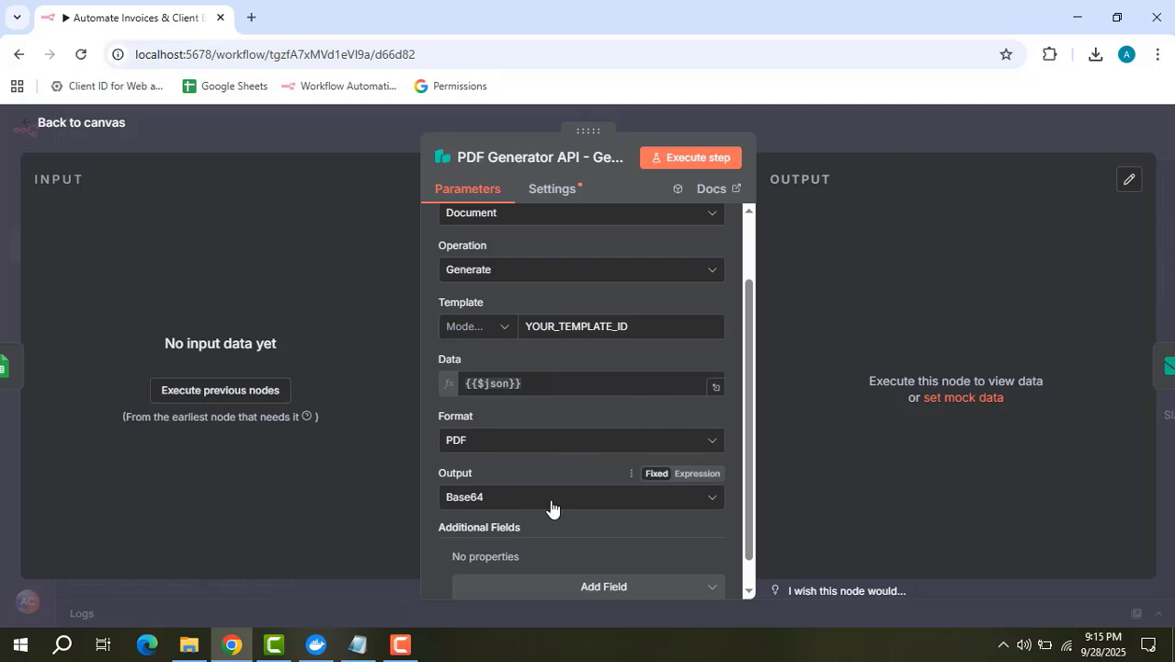
scroll(547, 501, "down", 1)
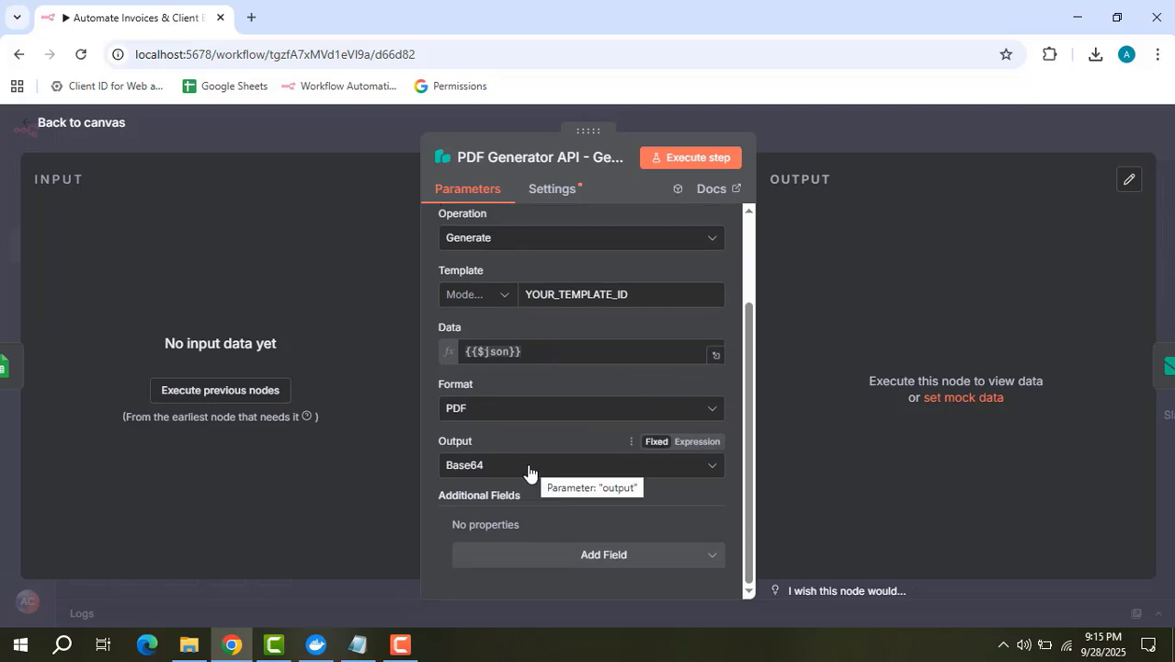
left_click(865, 135)
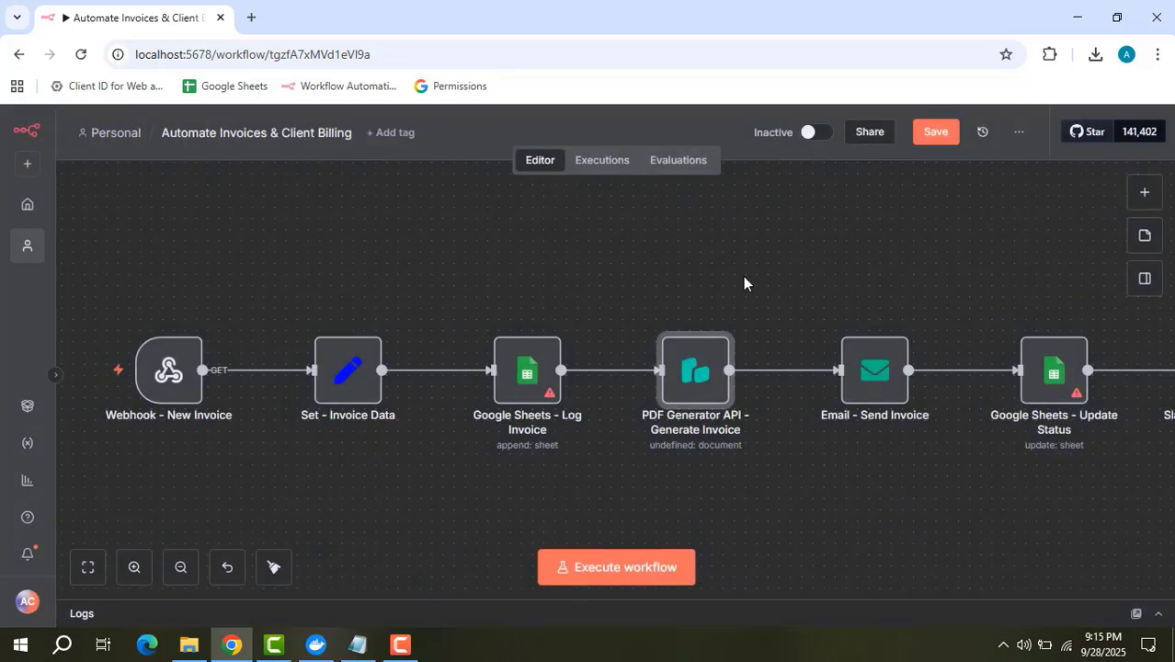
Review the sender, recipient, CC and full subject line of the Email - Send Invoice node.
left_click_drag(837, 283, 605, 304)
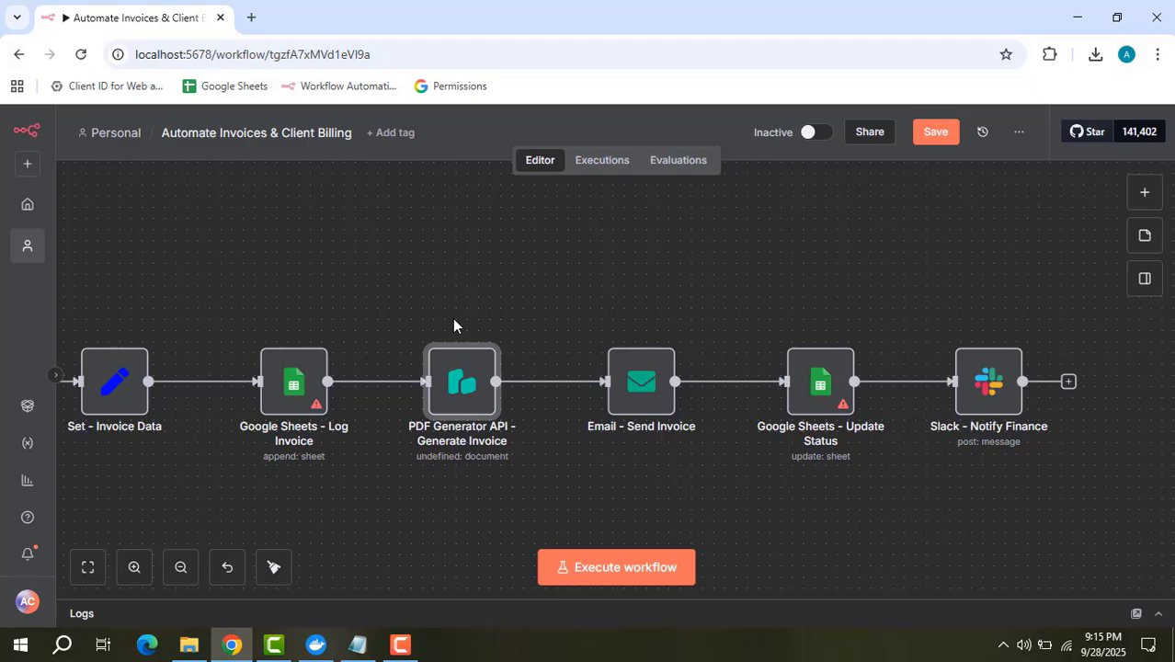
double_click(642, 391)
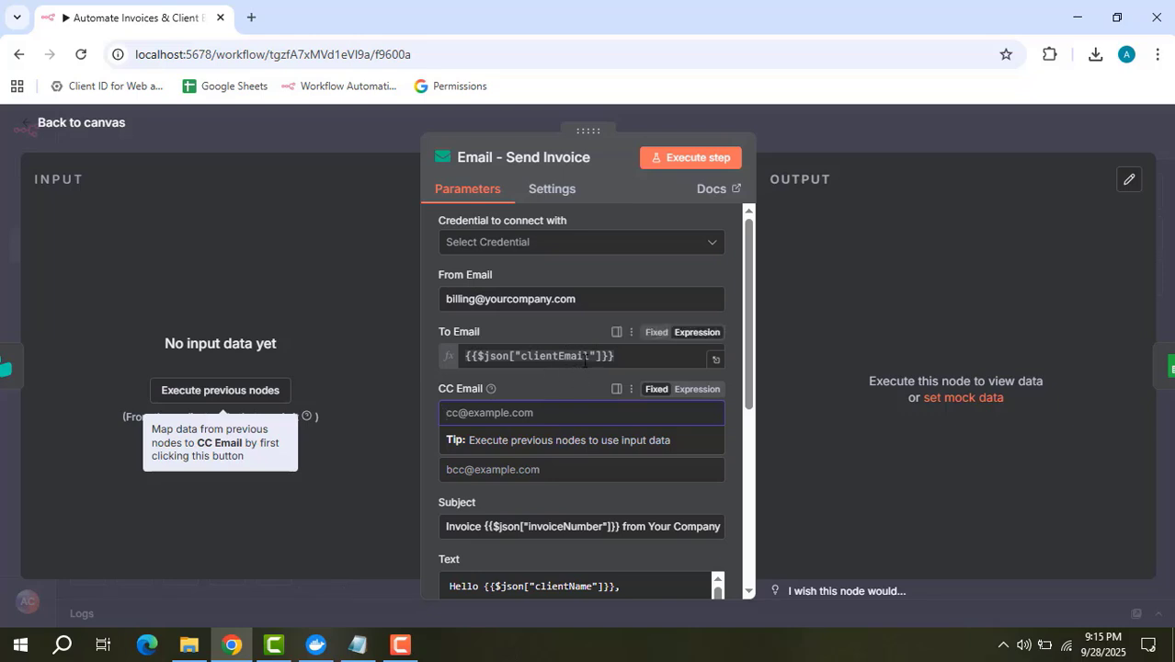
left_click(436, 414)
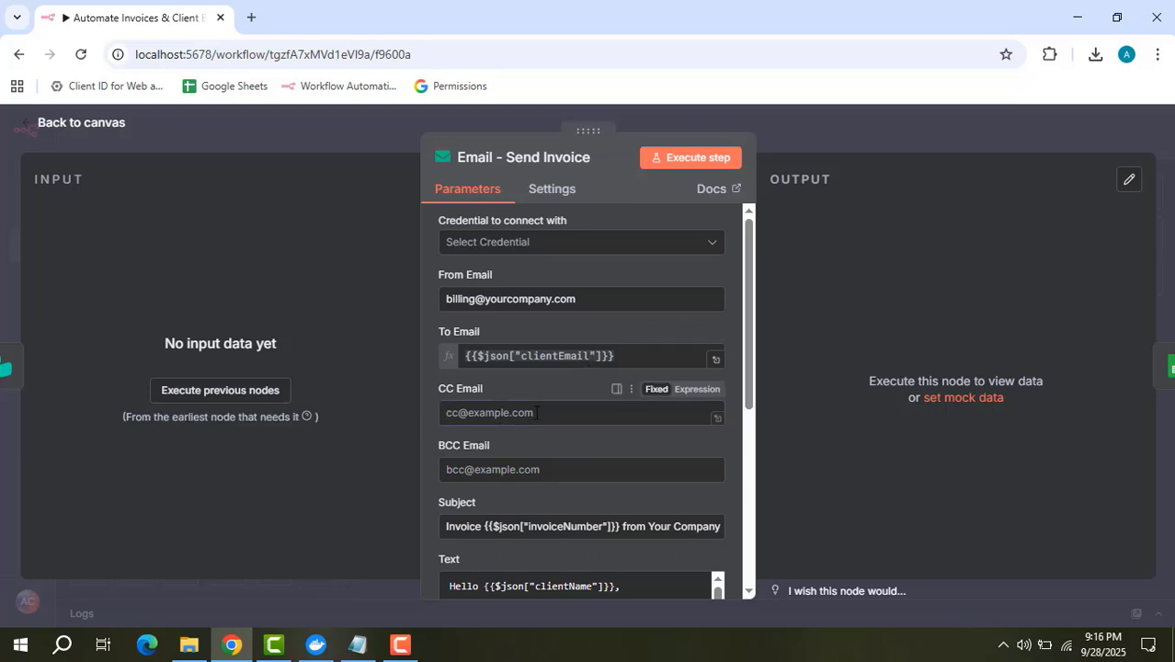
scroll(535, 412, "down", 1)
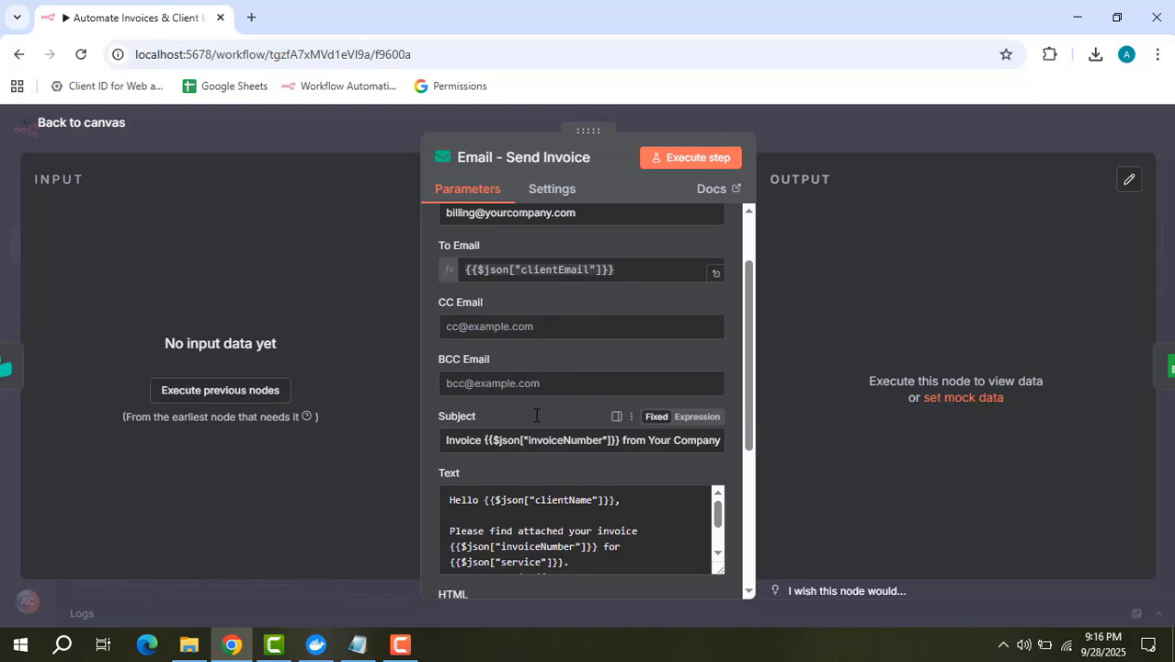
left_click(721, 446)
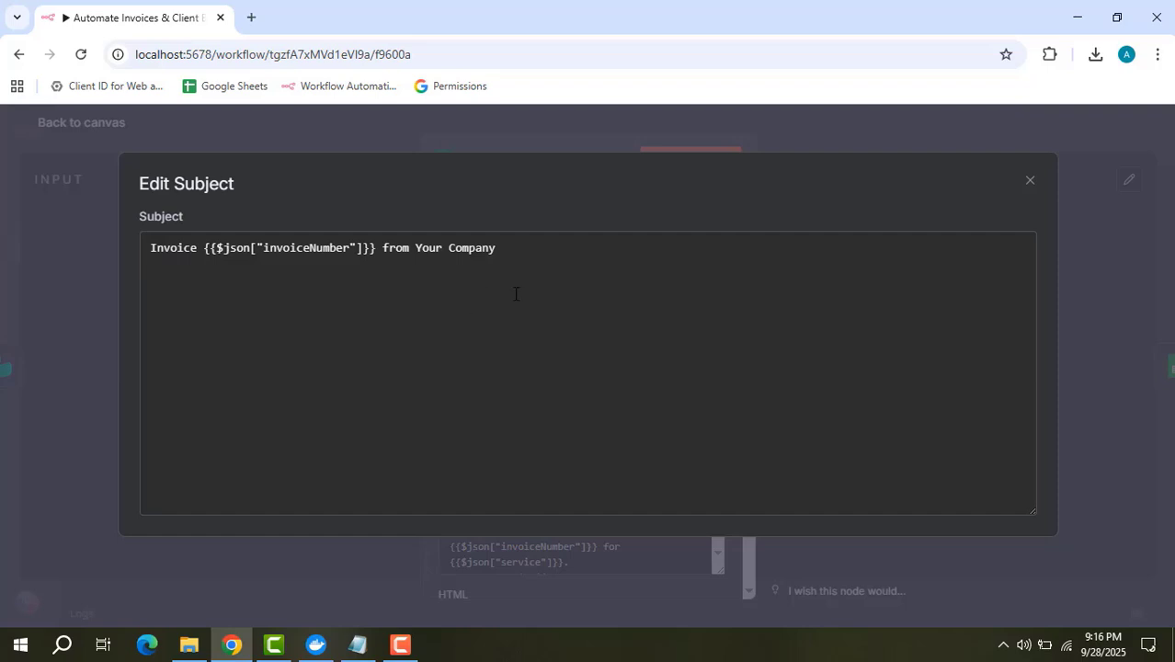
left_click(677, 131)
Read the whole message text of the Email - Send Invoice node, enlarging its text box, and return to the canvas.
scroll(727, 432, "down", 1)
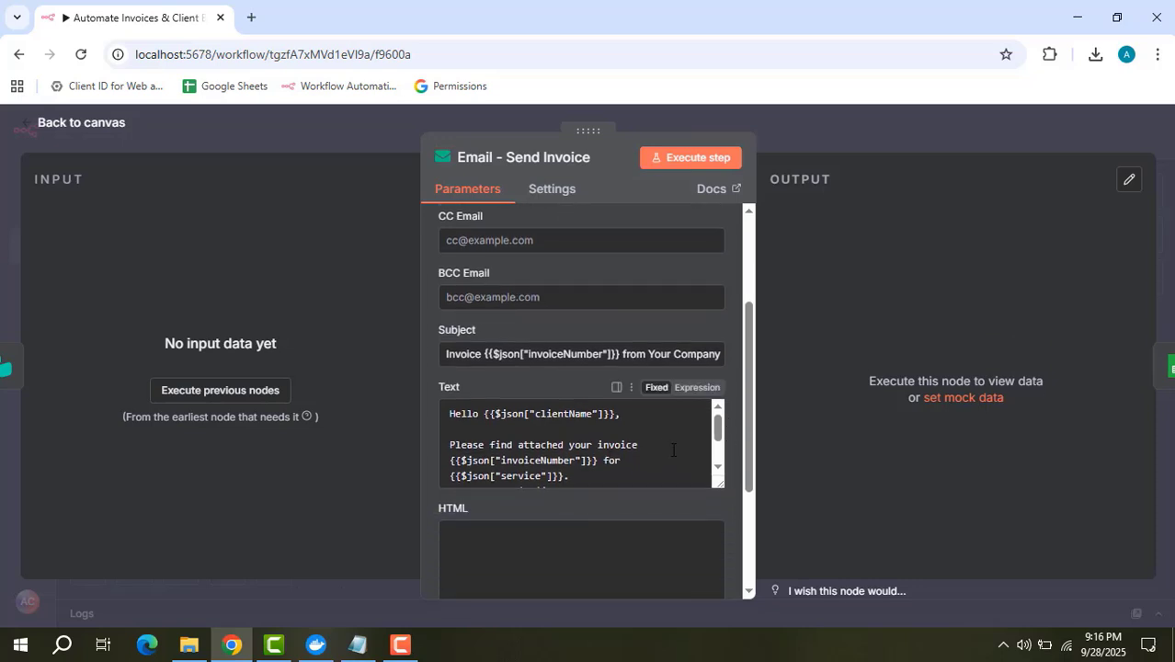
scroll(667, 455, "down", 2)
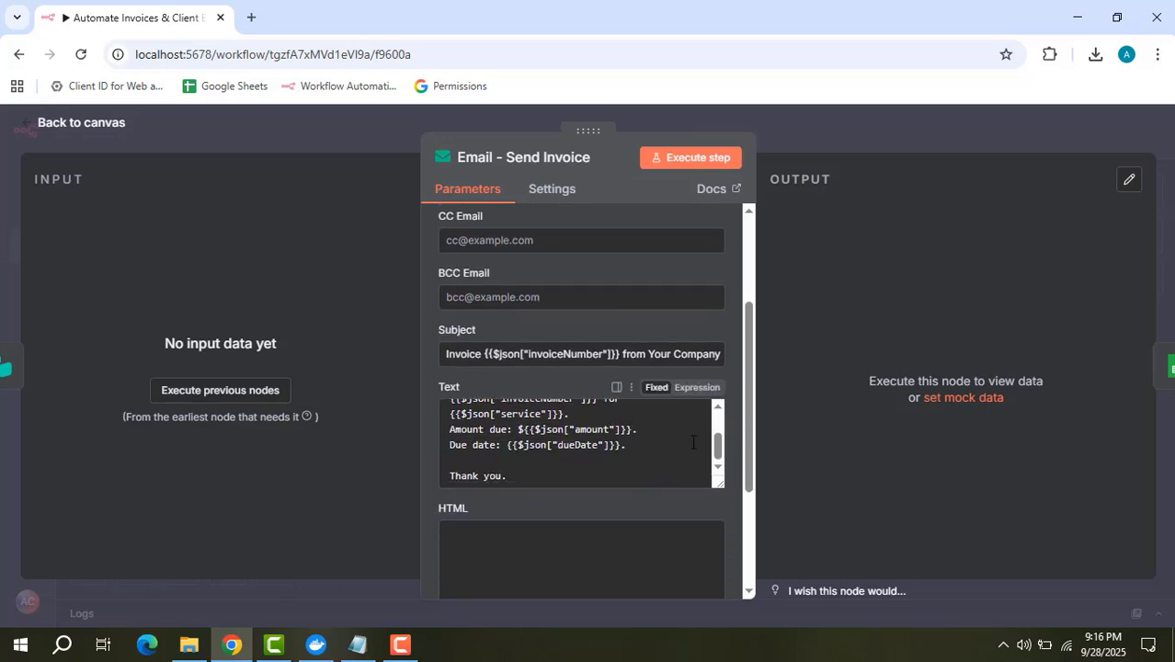
scroll(703, 495, "down", 2)
scroll(708, 482, "up", 2)
left_click_drag(721, 484, 723, 570)
scroll(657, 510, "up", 3)
scroll(658, 509, "down", 4)
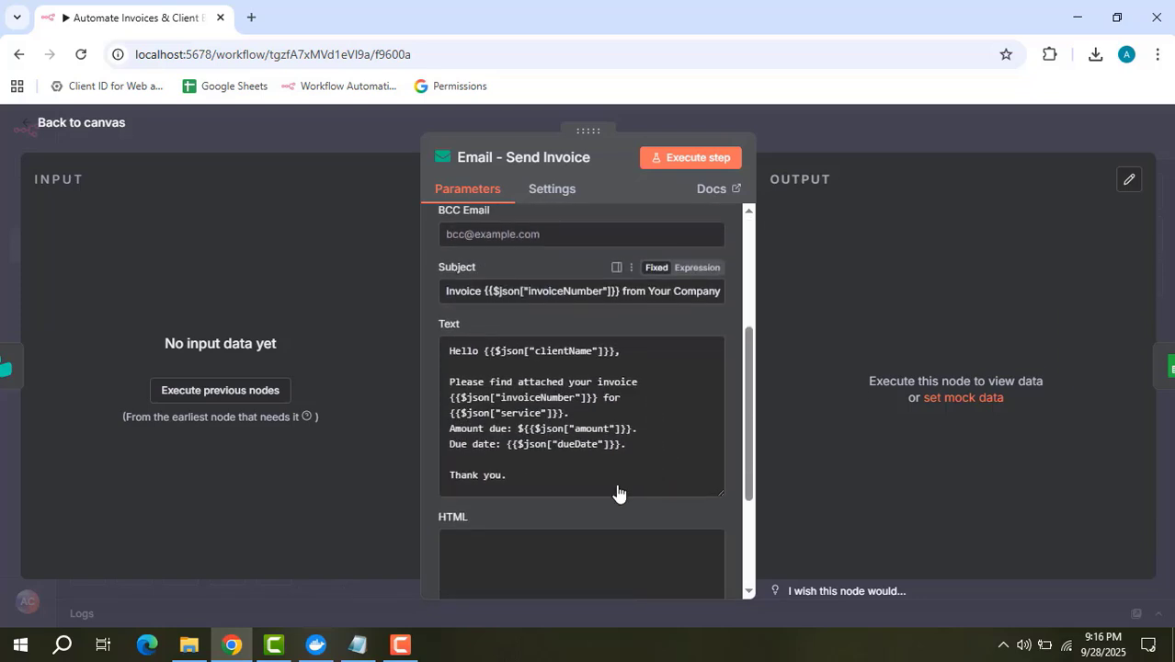
scroll(618, 495, "down", 1)
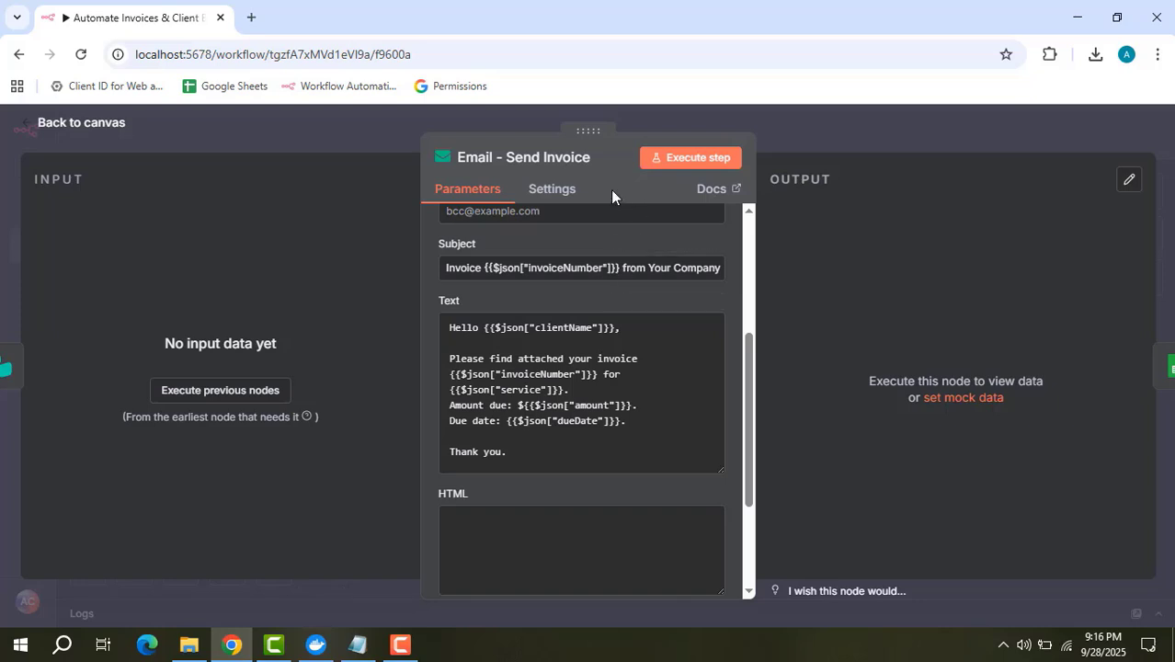
left_click(846, 130)
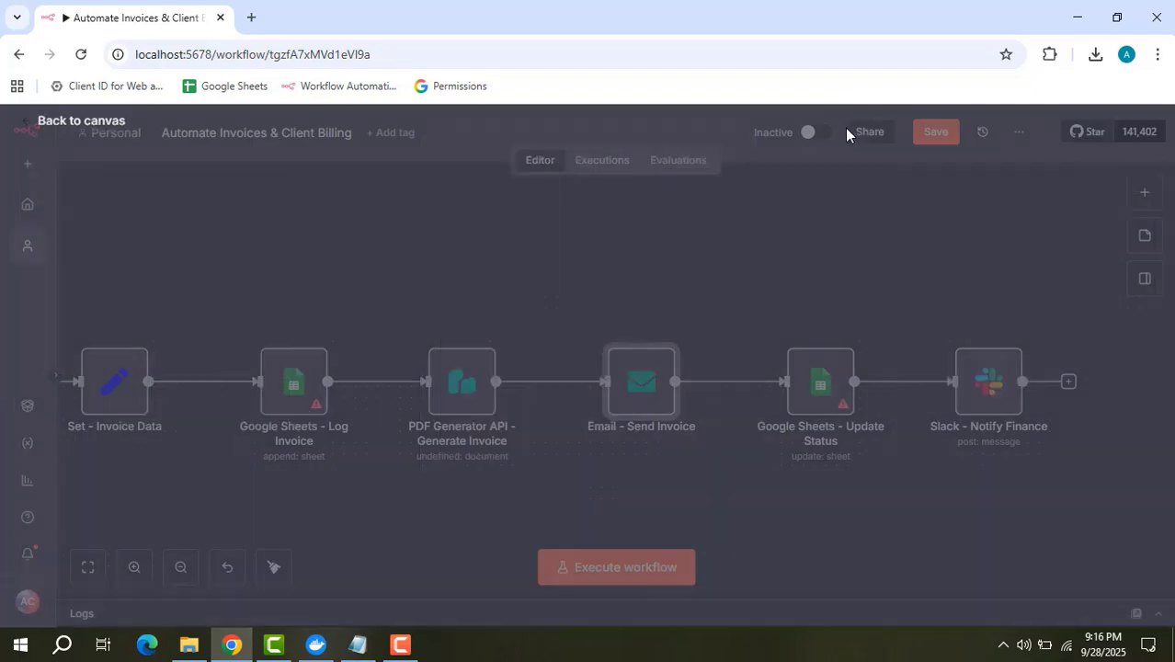
Review the operation, spreadsheet ID and range parameters of the Google Sheets - Update Status node.
scroll(809, 308, "right", 3)
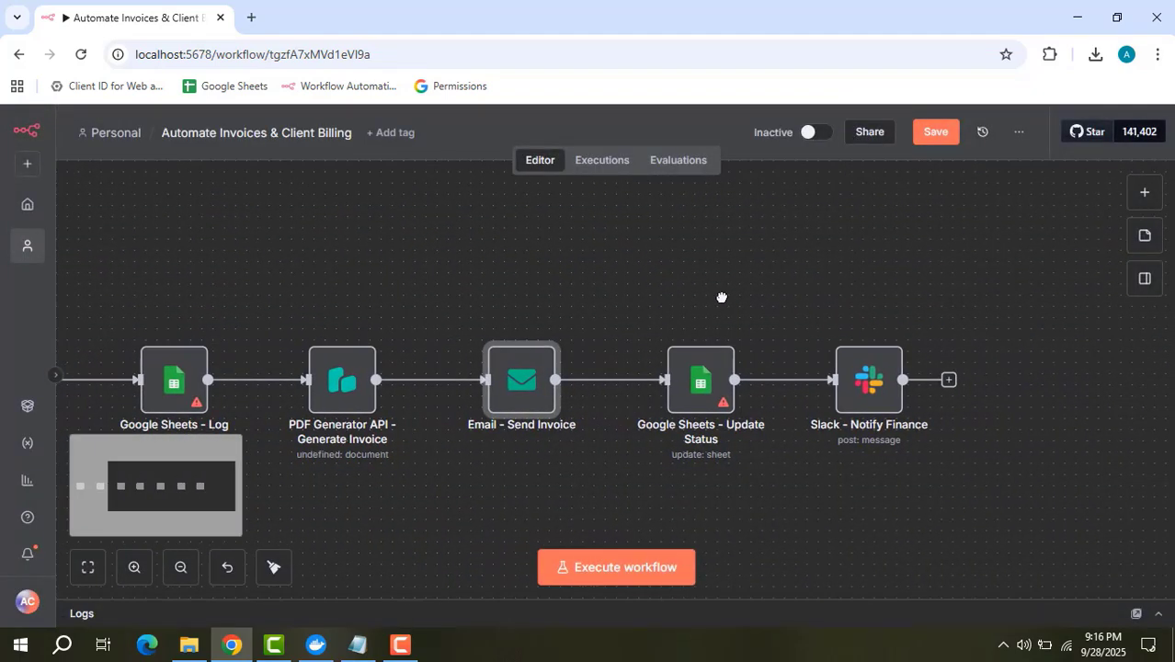
double_click(694, 391)
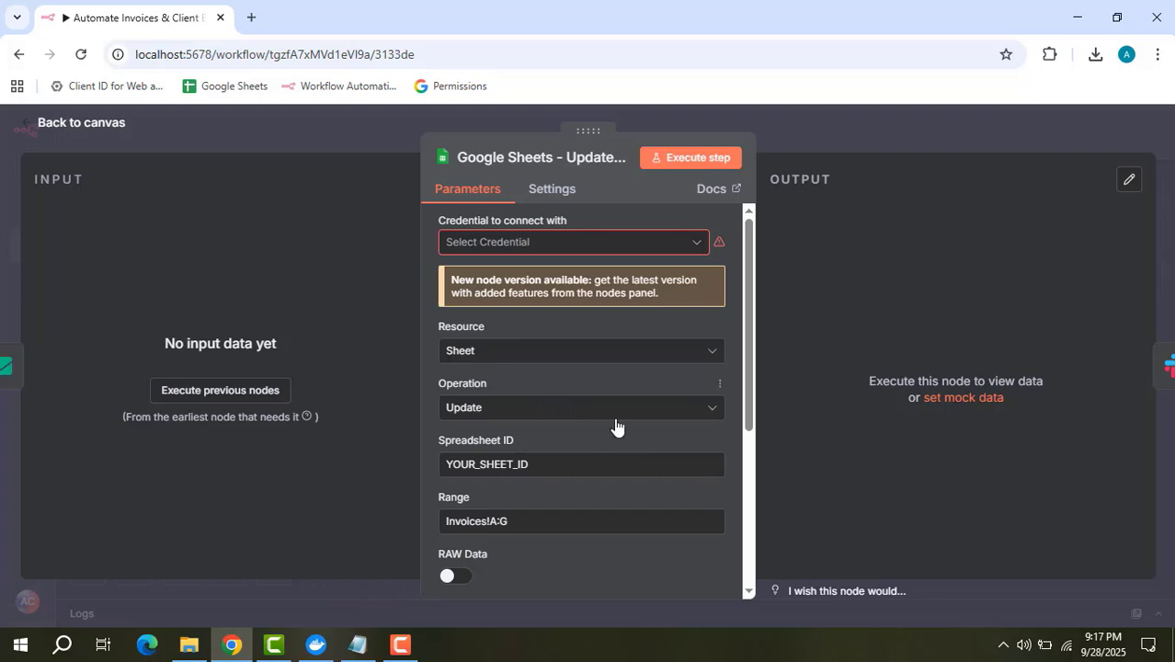
left_click(876, 130)
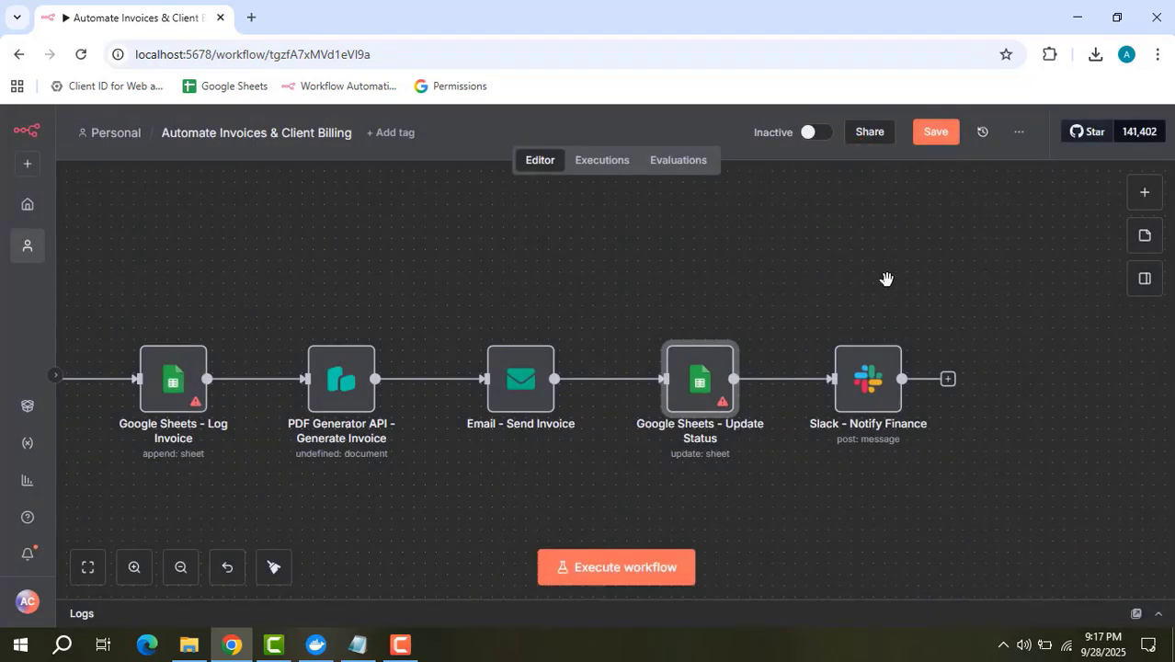
Review the Slack - Notify Finance node's channel and read its full message text in the expanded editor.
left_click_drag(886, 279, 753, 254)
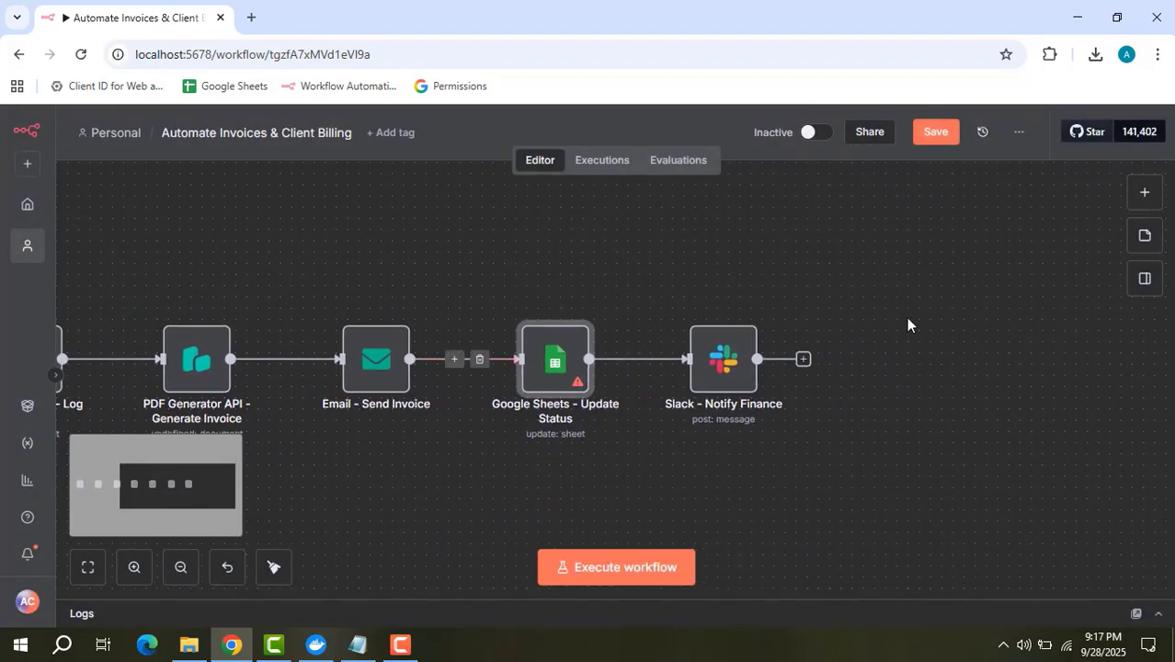
mouse_move(718, 368)
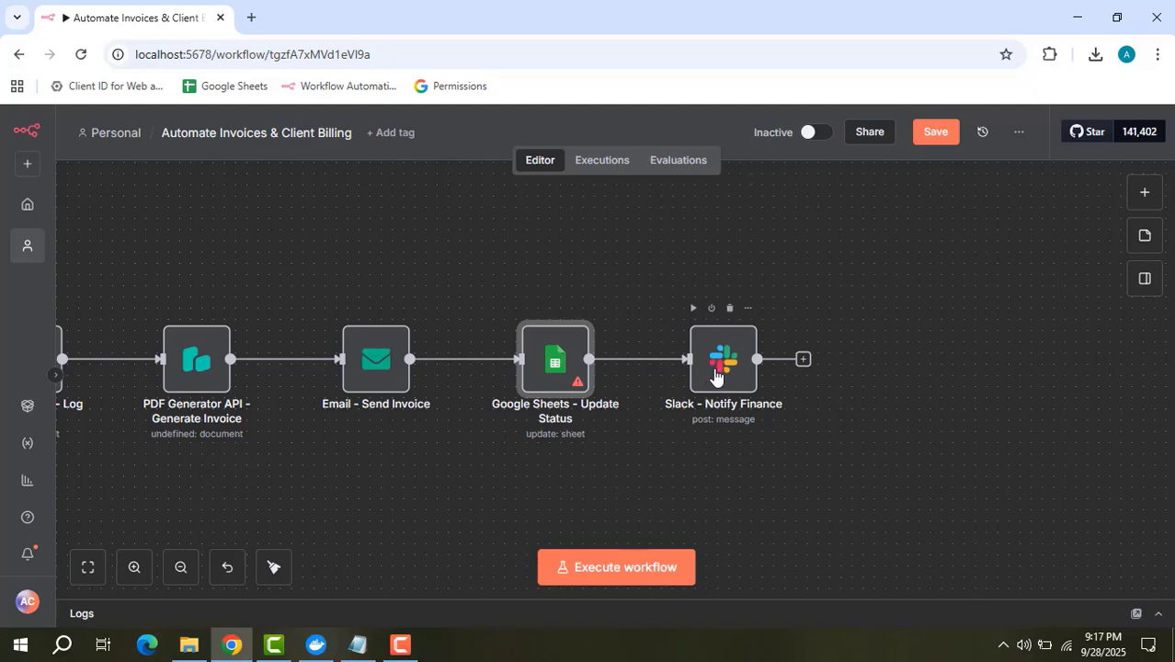
double_click(723, 364)
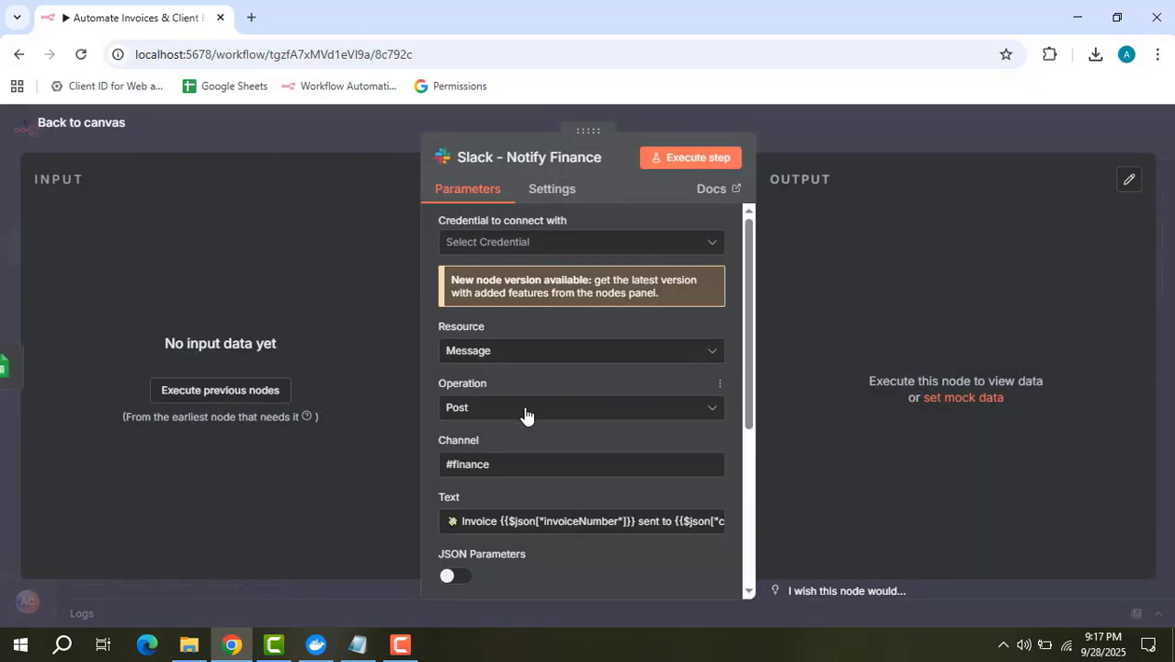
scroll(525, 416, "down", 1)
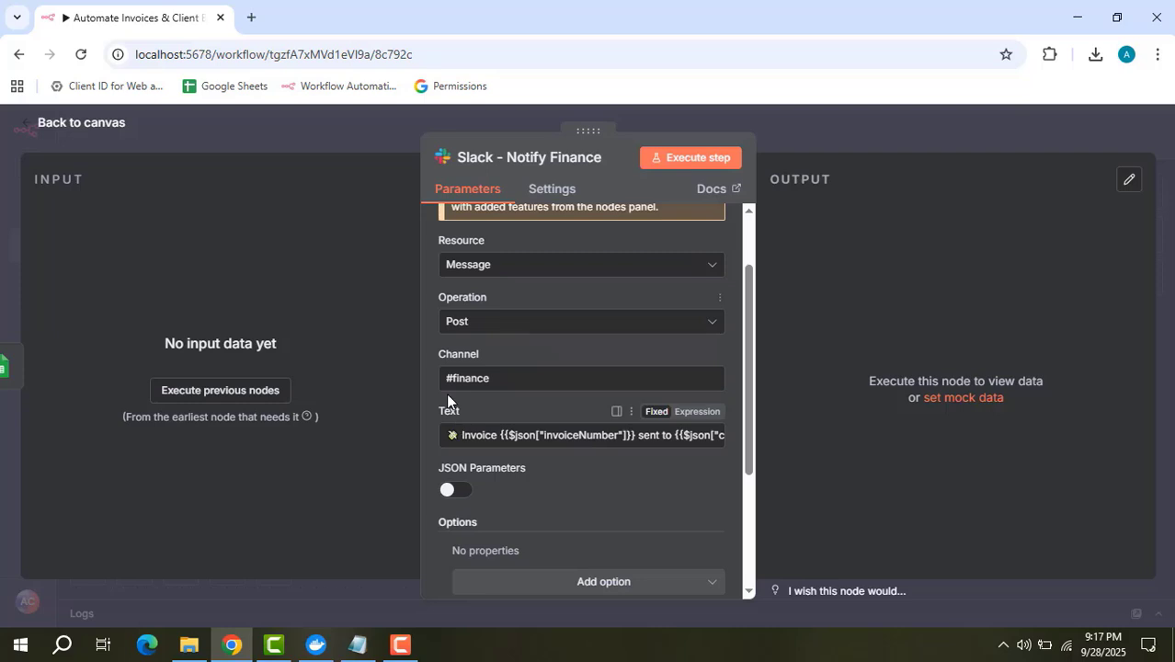
left_click(719, 446)
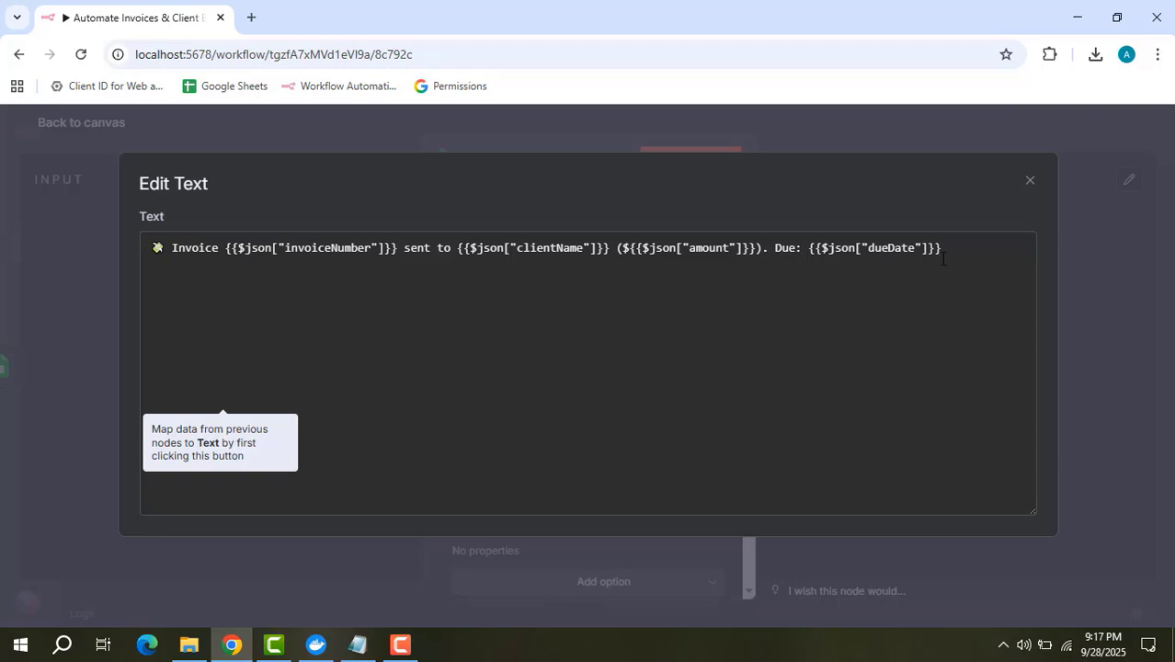
left_click(1030, 181)
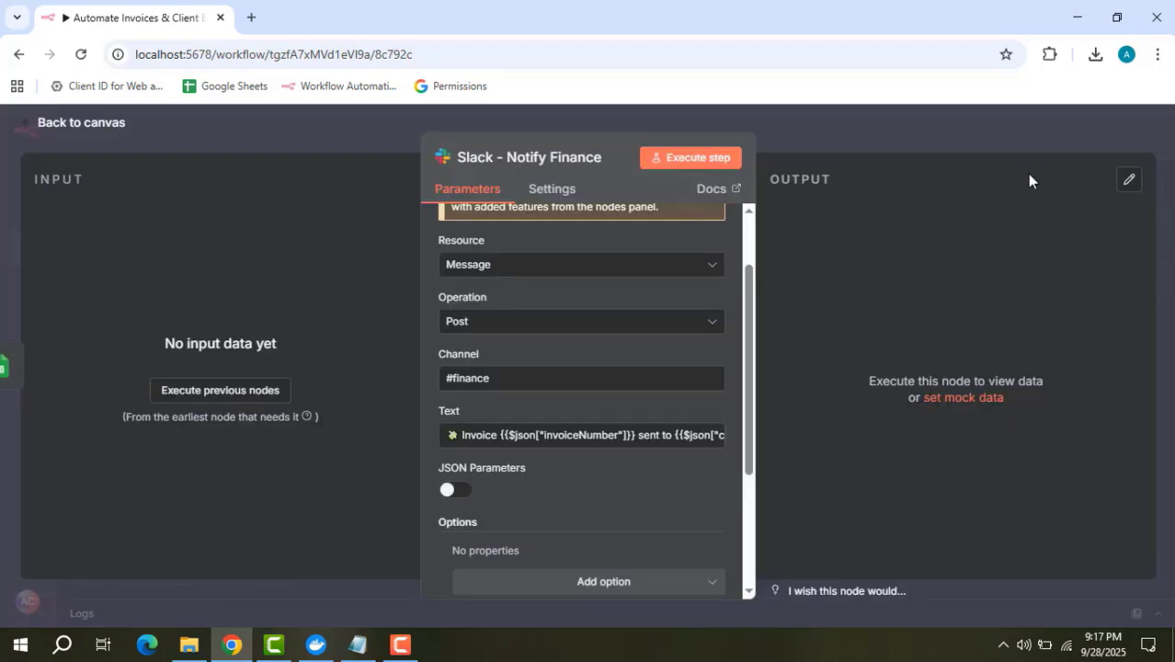
left_click(845, 137)
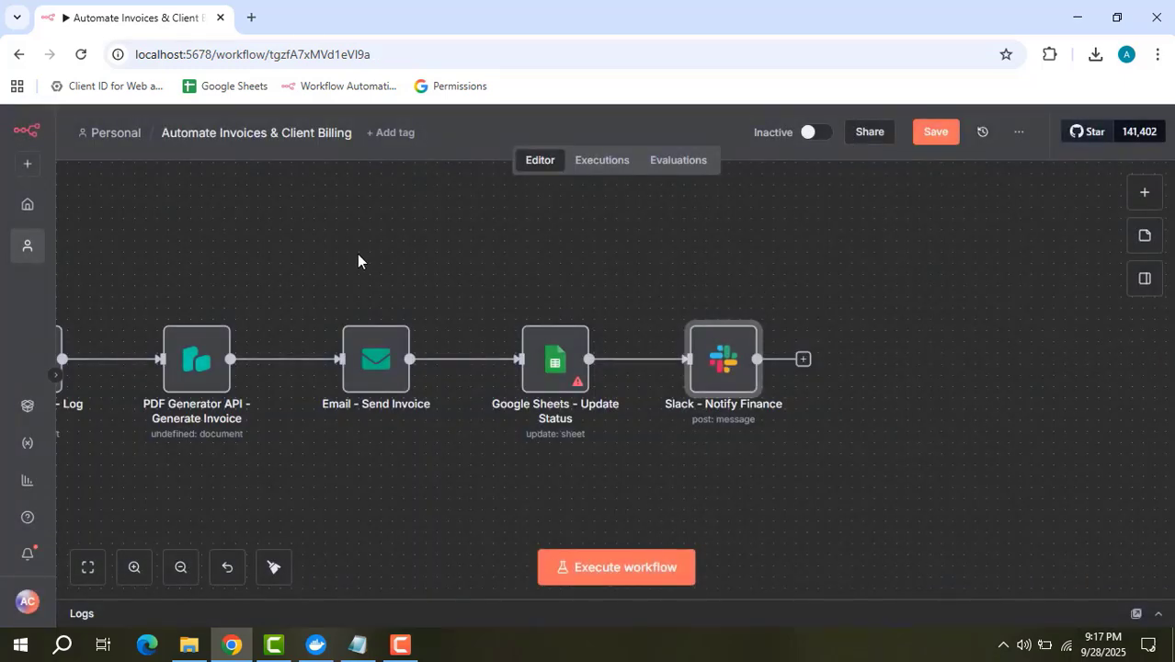
left_click_drag(359, 257, 750, 259)
left_click_drag(544, 249, 618, 266)
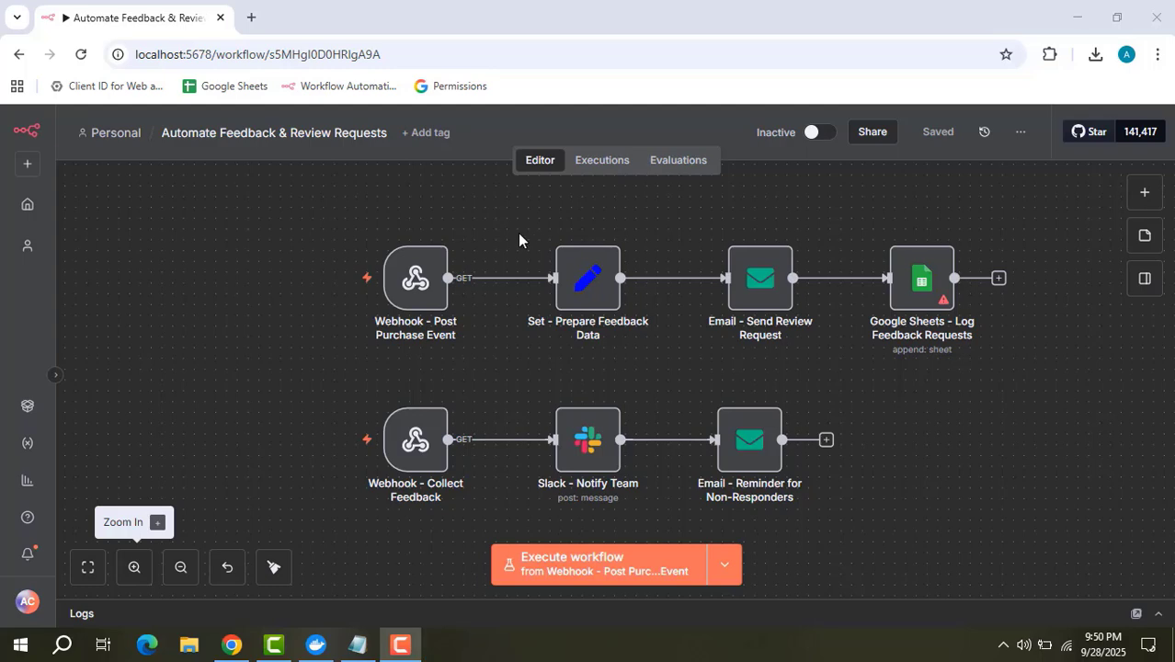
Review the HTTP method, path, authentication and response parameters of the Webhook - Post Purchase Event node.
mouse_move(432, 281)
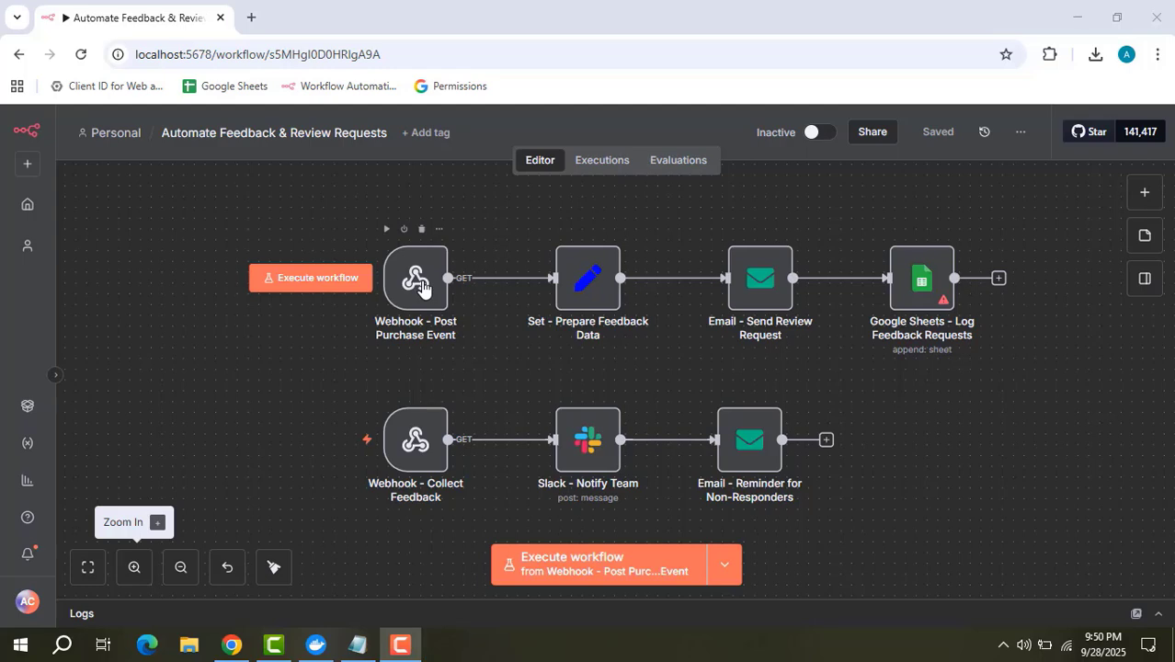
double_click(421, 287)
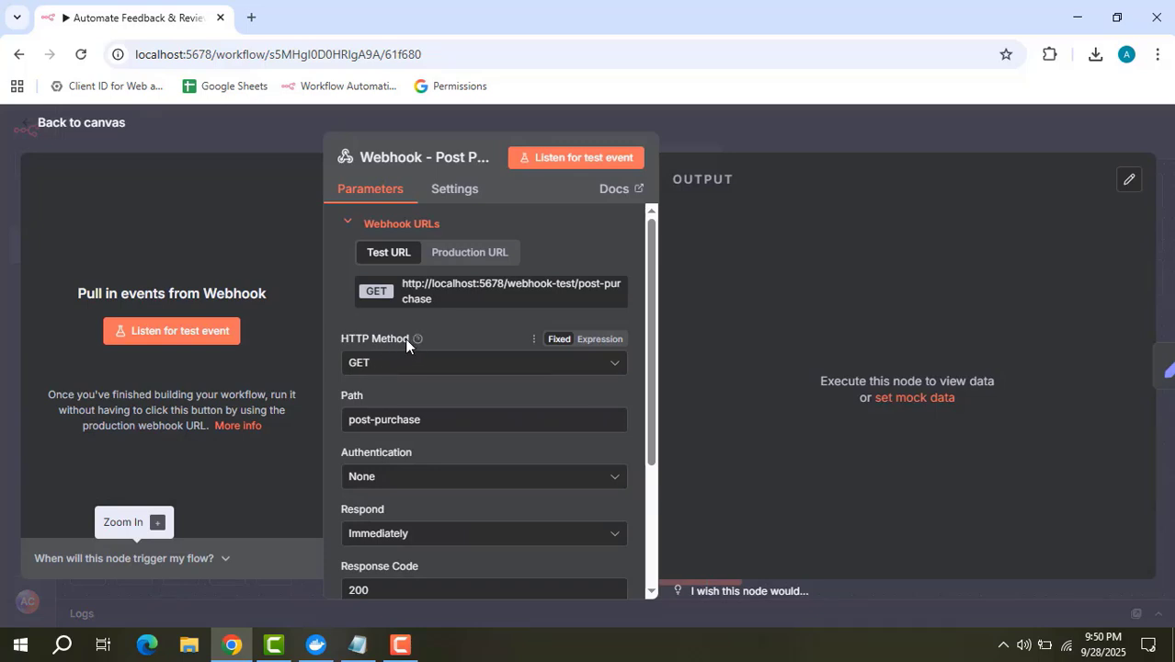
scroll(428, 373, "down", 2)
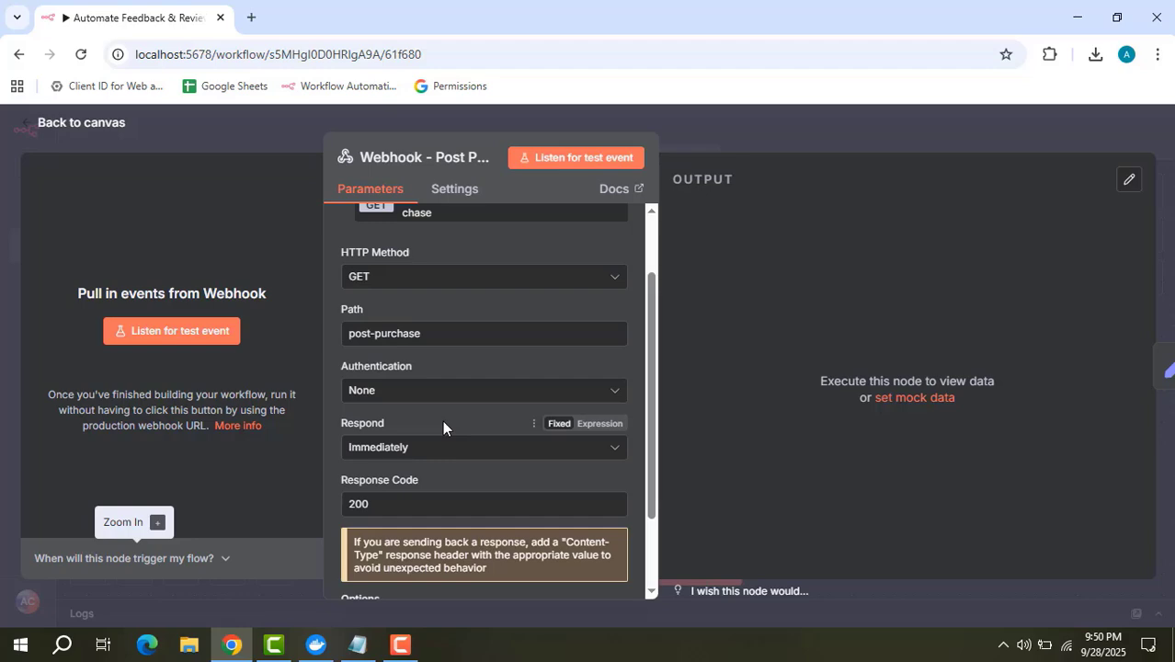
left_click(730, 138)
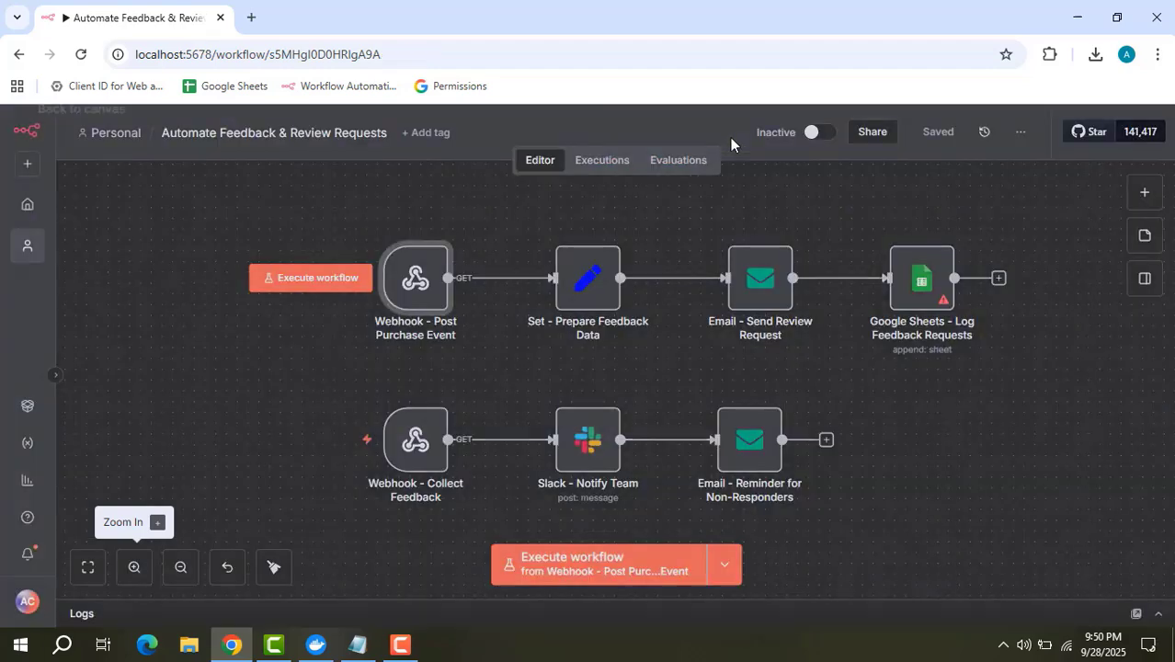
Add a string value to the Set - Prepare Feedback Data node and clear its default name.
double_click(590, 296)
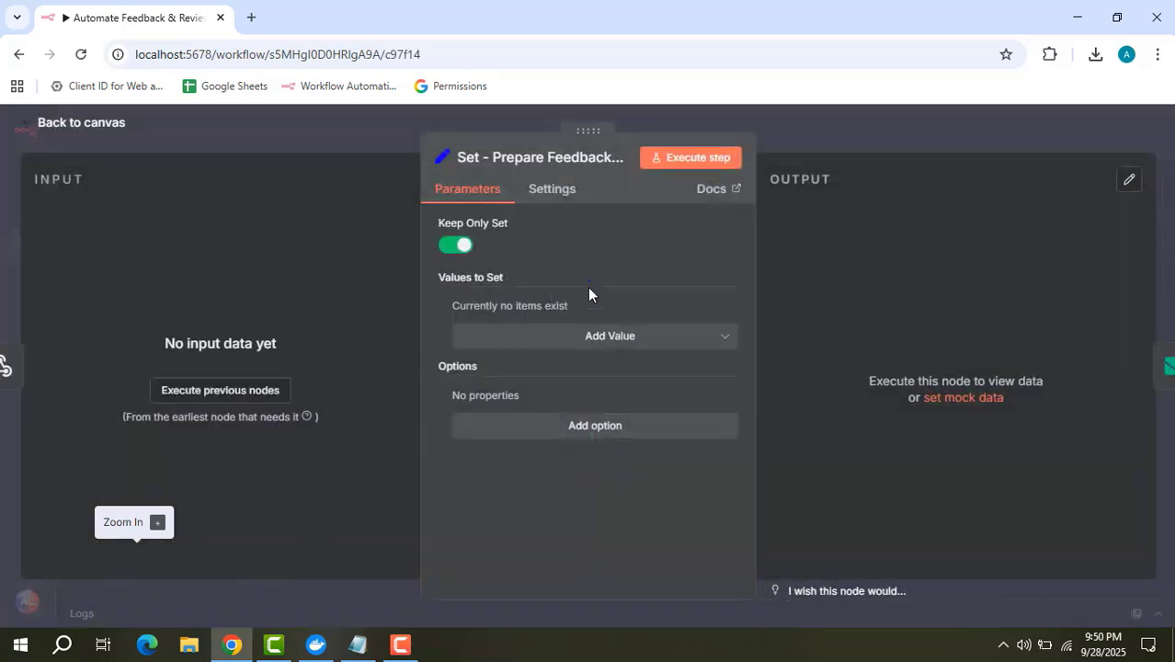
left_click(594, 339)
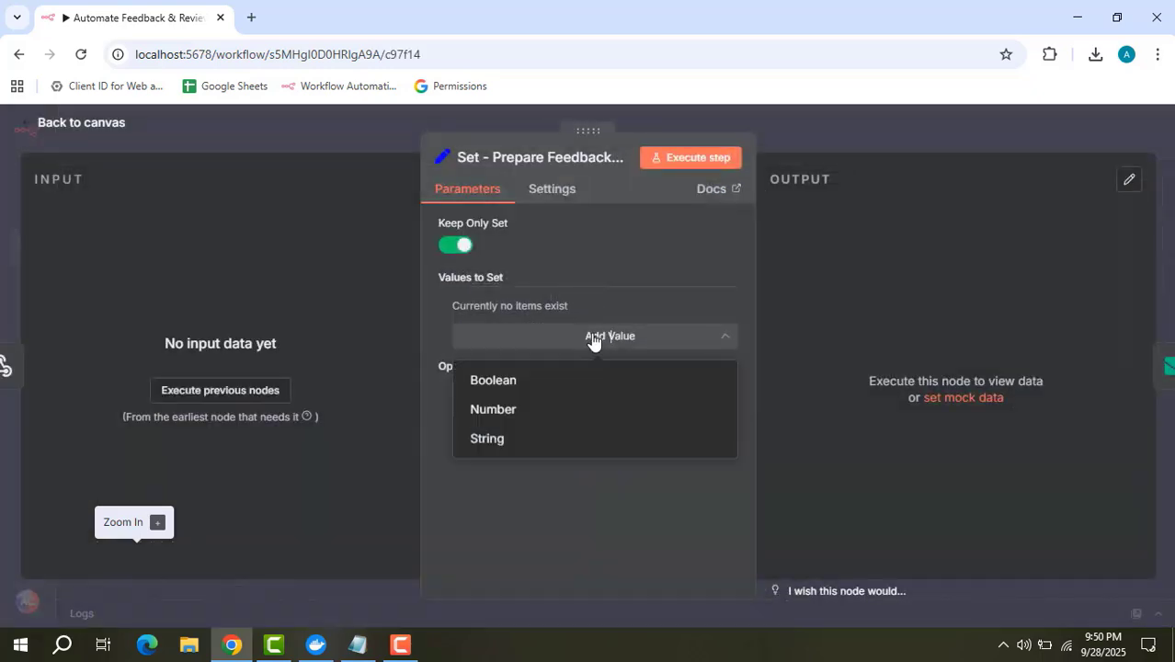
left_click(597, 346)
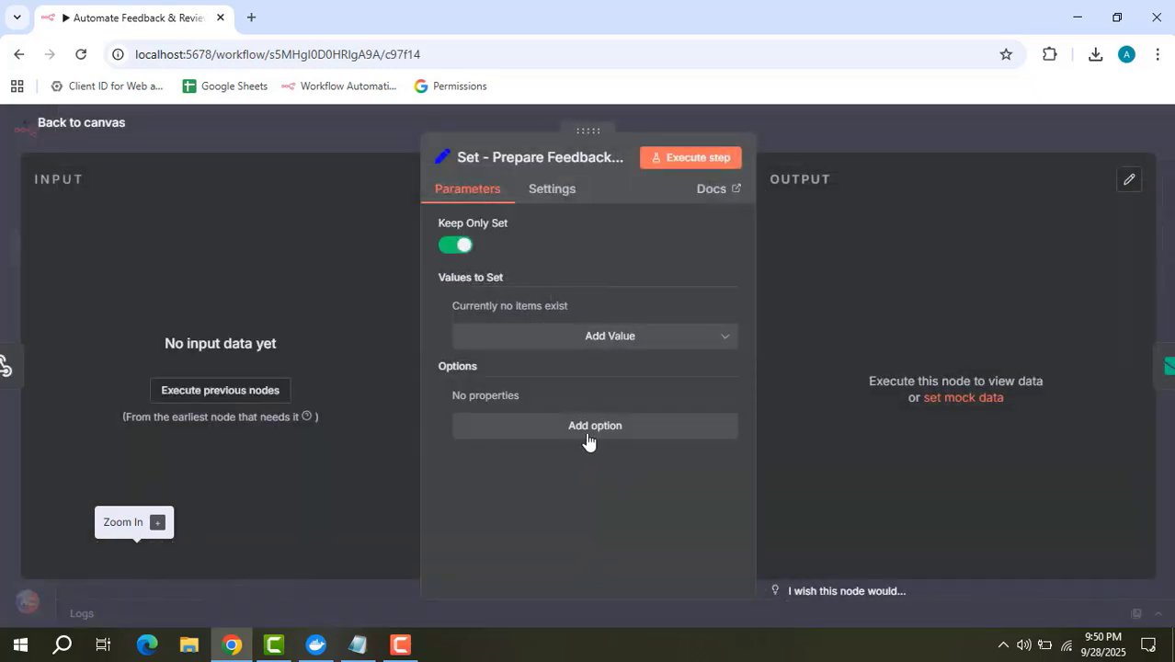
left_click(593, 338)
left_click(532, 438)
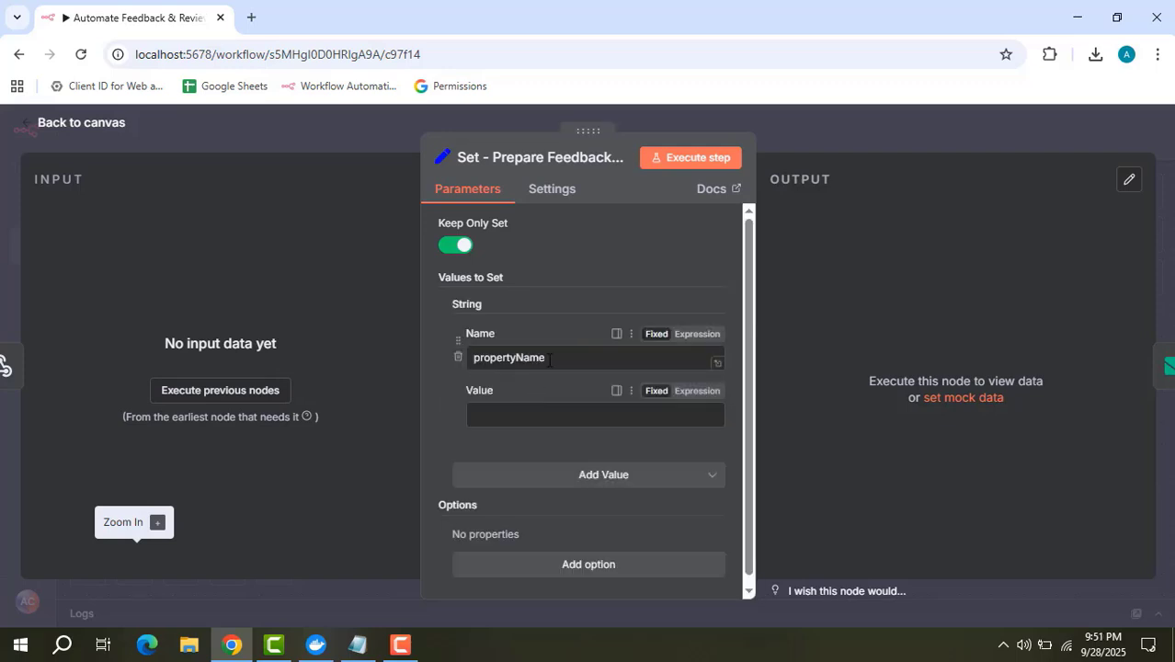
left_click_drag(551, 358, 443, 370)
key("BackSpace")
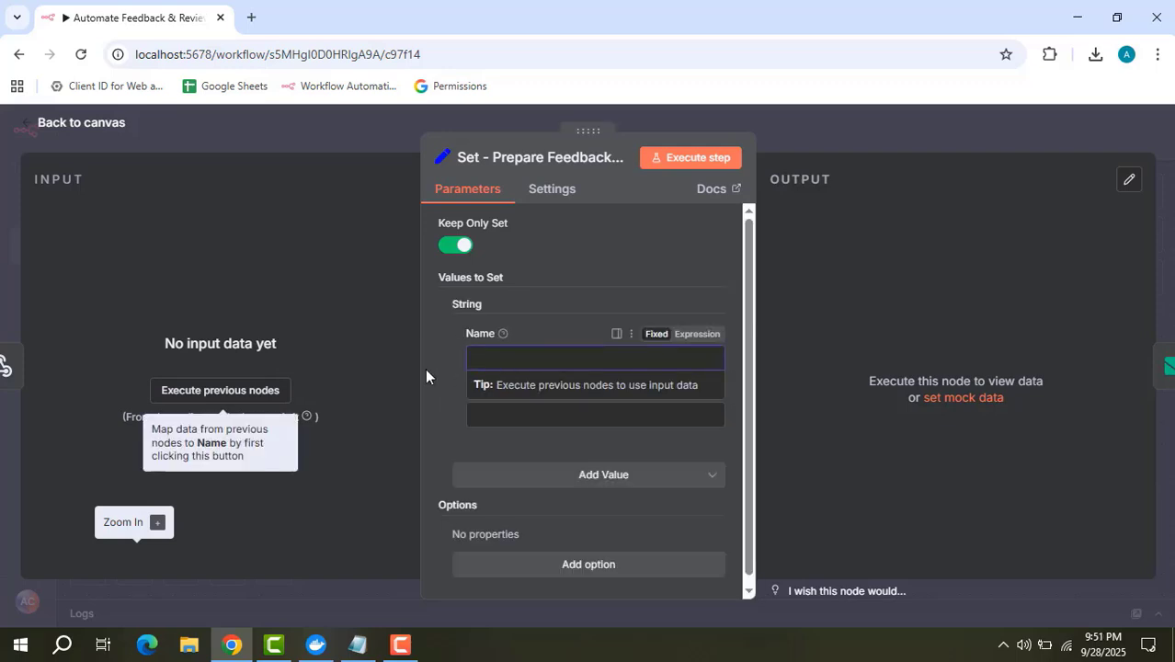
Try orderId as the name of the new string value and erase it.
type("orderId,")
key("BackSpace")
key("BackSpace")
key("BackSpace")
key("BackSpace")
key("BackSpace")
key("BackSpace")
key("BackSpace")
key("BackSpace")
Try clientName as the string value's name and erase it.
type("c")
type("le")
key("BackSpace")
type("ient Name")
key("BackSpace")
key("BackSpace")
key("BackSpace")
key("BackSpace")
key("BackSpace")
key("BackSpace")
key("BackSpace")
key("BackSpace")
key("BackSpace")
key("BackSpace")
Try clientEmail as the string value's name and erase it.
type("clientEmail")
key("BackSpace")
key("BackSpace")
key("BackSpace")
key("BackSpace")
key("BackSpace")
key("BackSpace")
key("BackSpace")
key("BackSpace")
key("BackSpace")
key("BackSpace")
key("BackSpace")
Try product as the string value's name and erase it.
type("product")
key("BackSpace")
key("BackSpace")
key("BackSpace")
key("BackSpace")
key("BackSpace")
key("BackSpace")
key("BackSpace")
Try purchaseDate as the string value's name, erase it and return to the canvas.
type("purchaseDate")
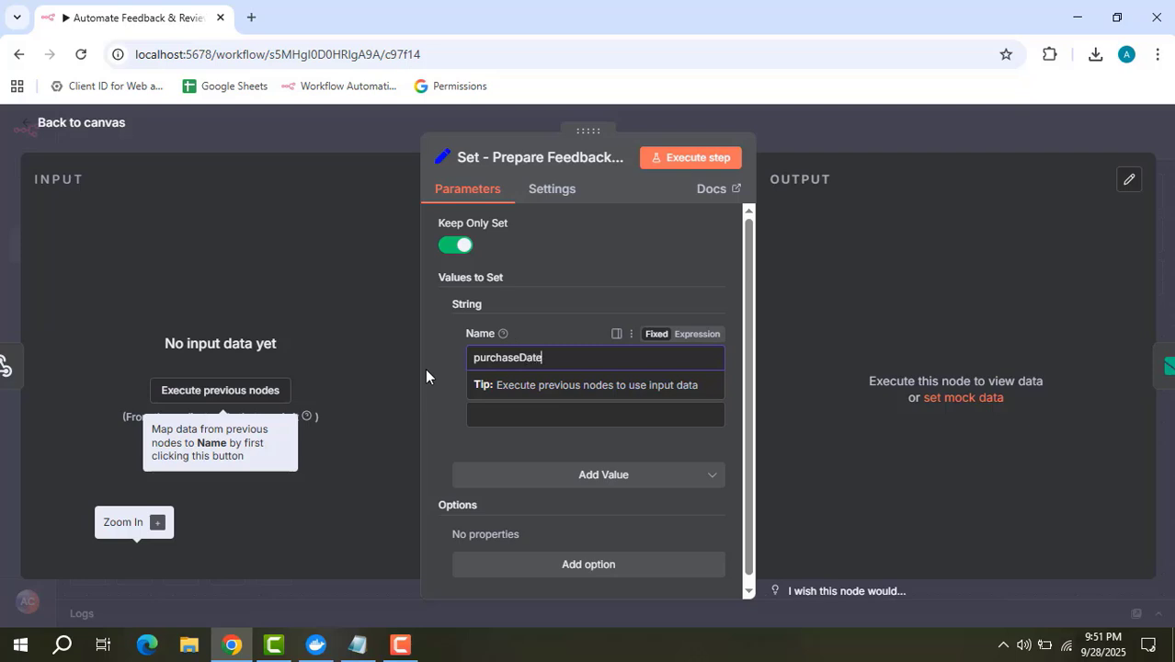
key("BackSpace")
key("BackSpace")
key("BackSpace")
key("BackSpace")
key("BackSpace")
key("BackSpace")
key("BackSpace")
key("BackSpace")
key("BackSpace")
key("BackSpace")
key("BackSpace")
key("BackSpace")
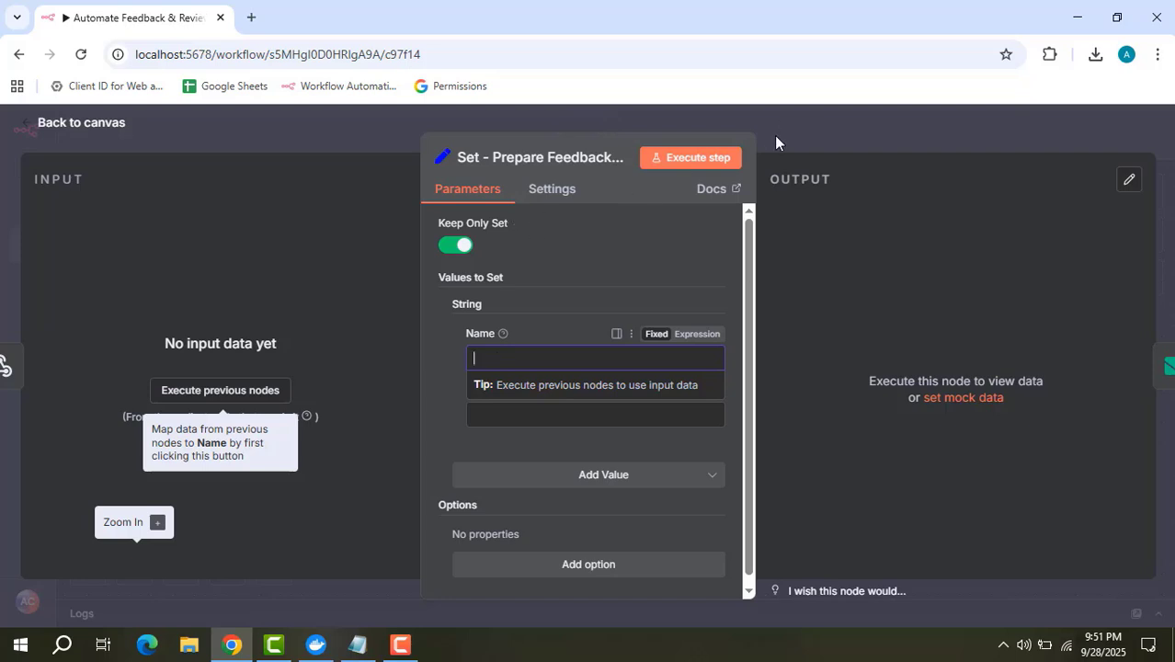
left_click(805, 138)
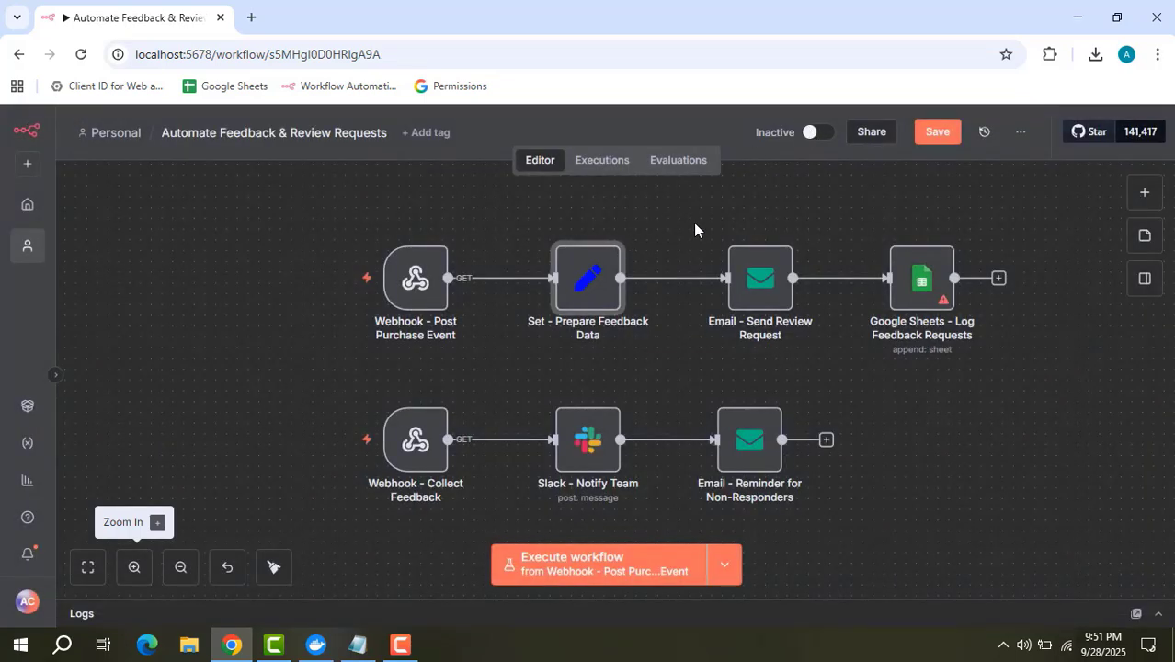
Review the sender and recipient of the Email - Send Review Request node and read its full subject in the expanded editor.
left_click_drag(722, 217, 677, 237)
mouse_move(714, 318)
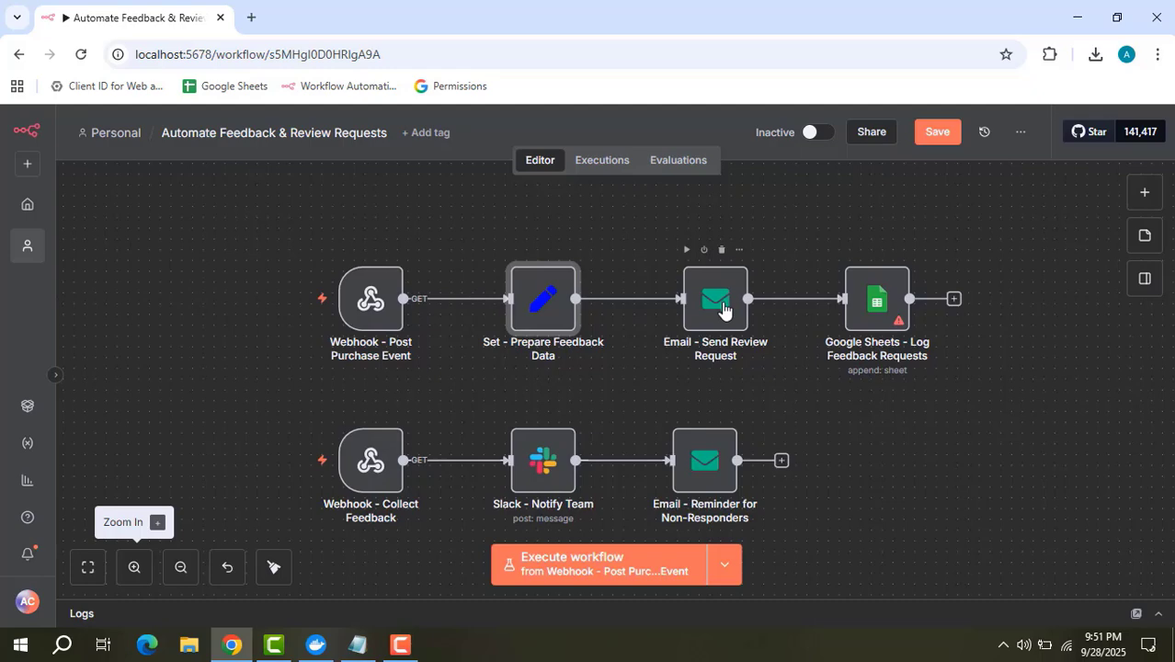
double_click(724, 310)
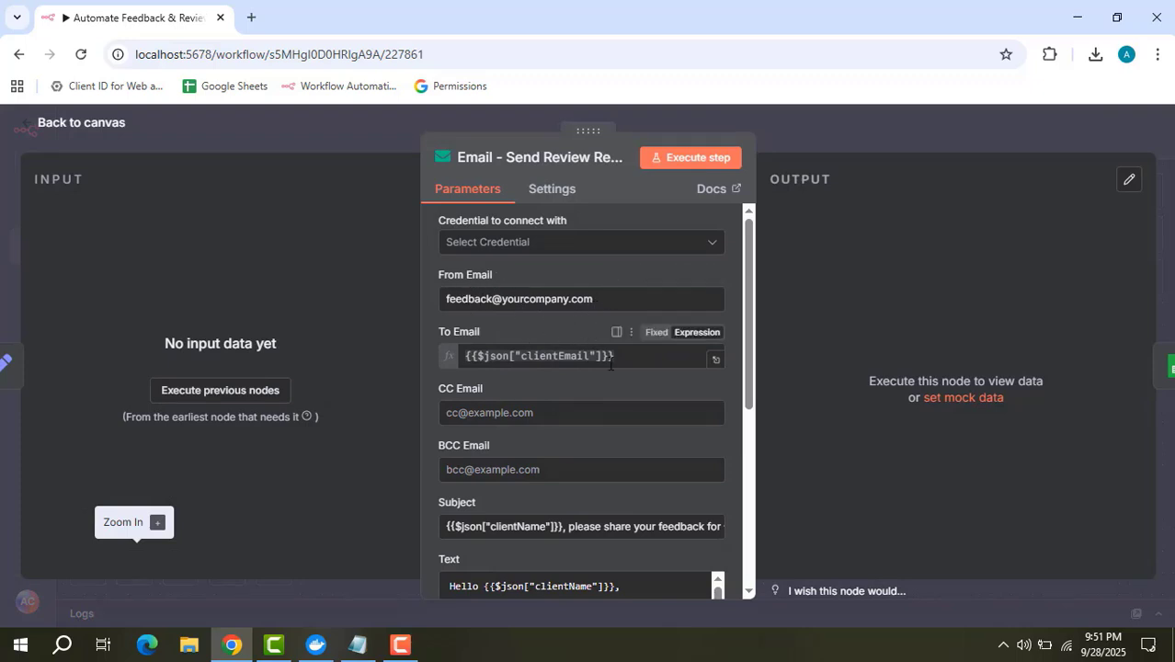
scroll(589, 449, "down", 1)
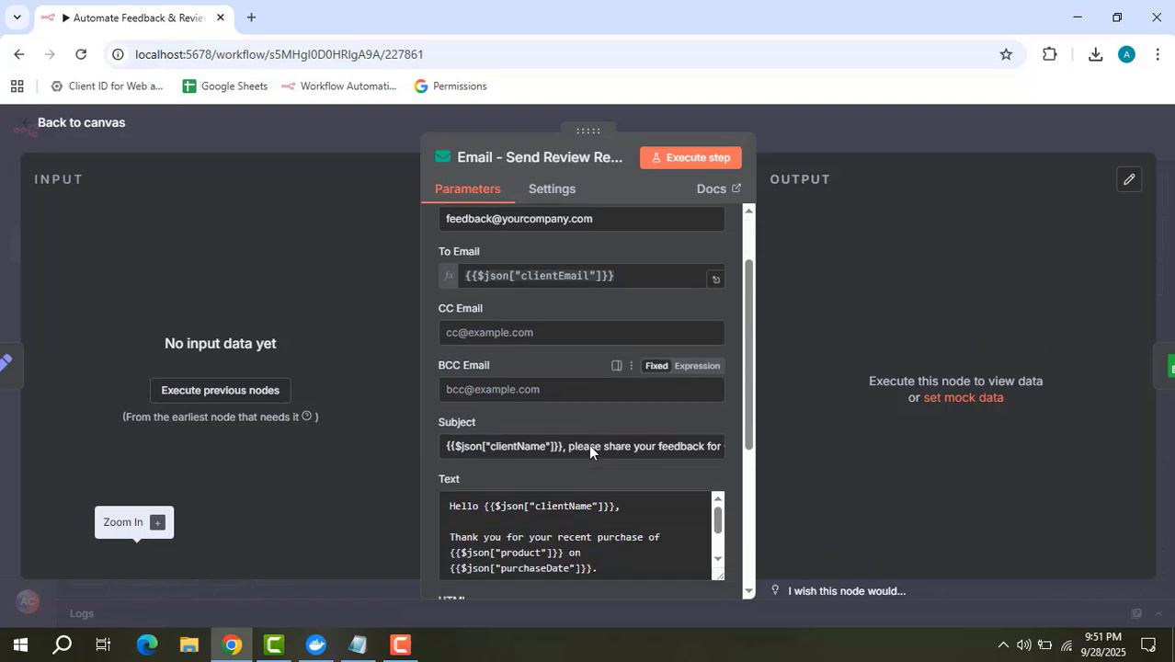
left_click(719, 456)
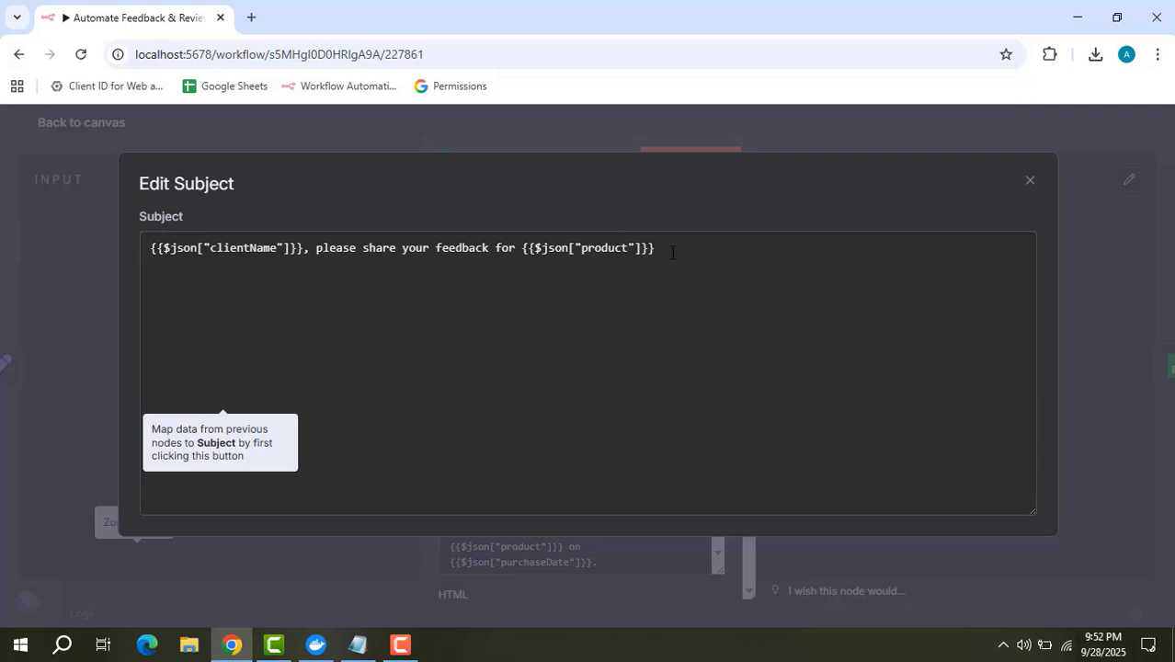
left_click(1029, 182)
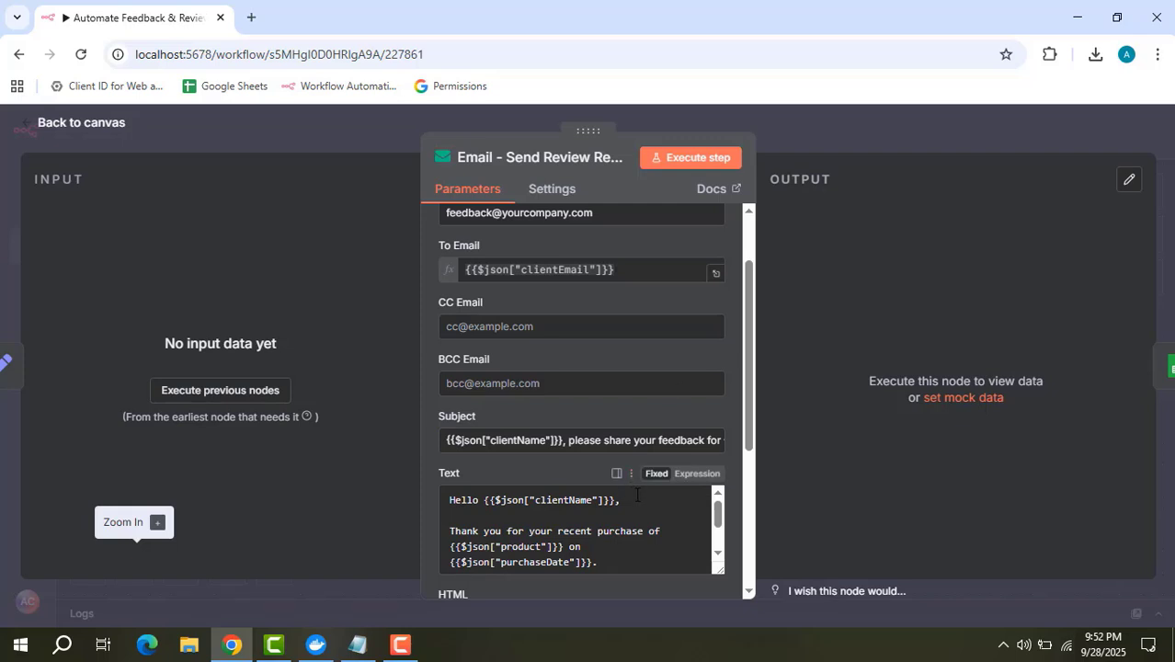
Read the whole message text of the Email - Send Review Request node, enlarging its text box, and return to the canvas.
scroll(637, 496, "down", 2)
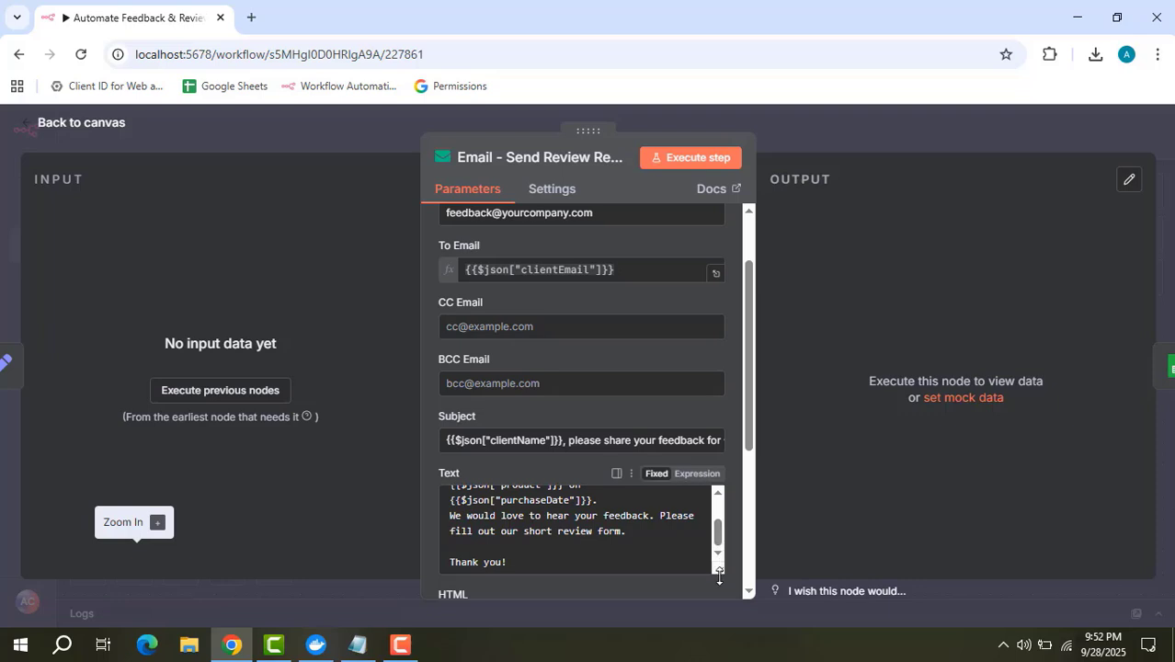
left_click_drag(719, 568, 719, 595)
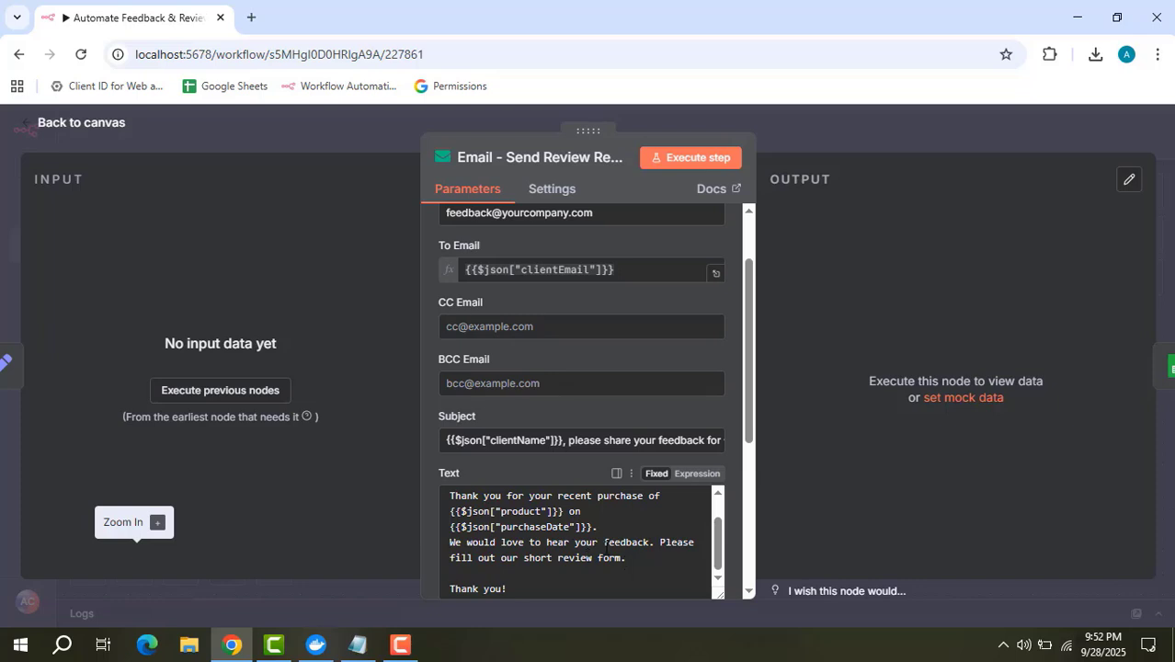
scroll(635, 561, "down", 1)
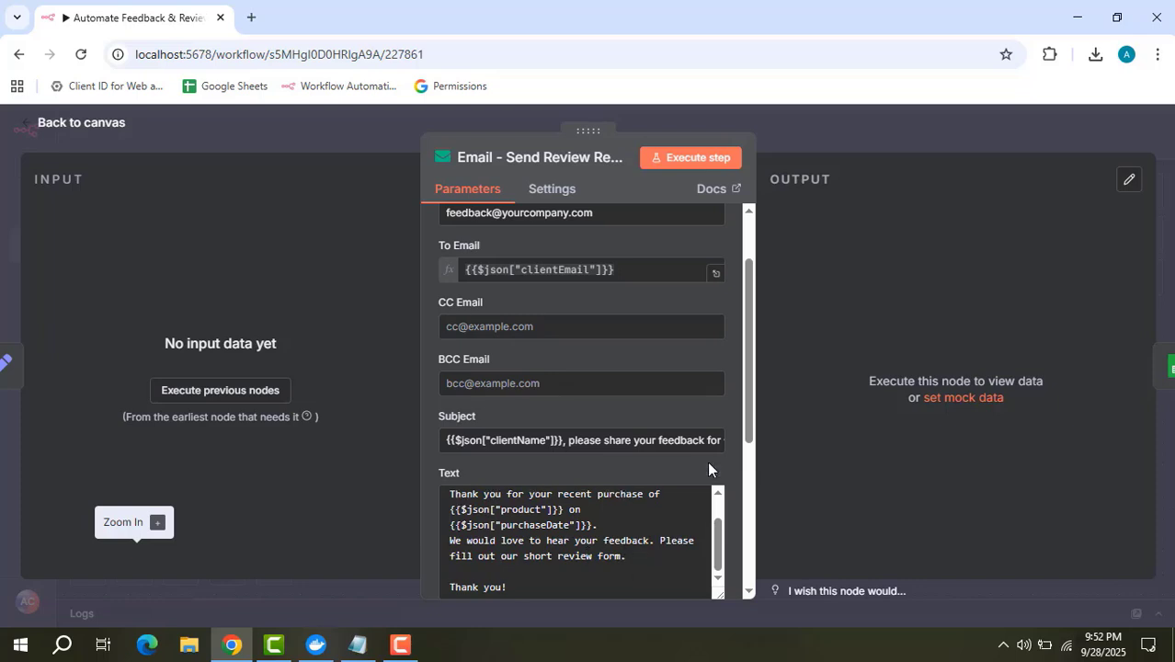
left_click(841, 129)
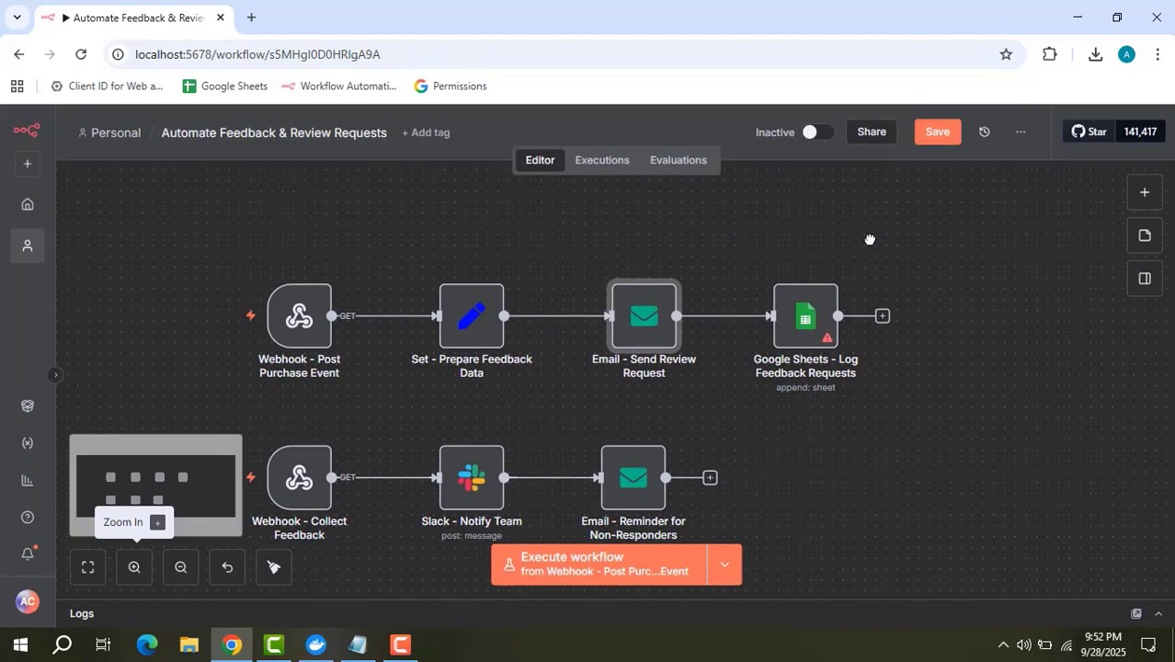
Review the resource, operation, spreadsheet ID, range and key row parameters of the Google Sheets - Log Feedback Requests node.
left_click_drag(871, 241, 877, 224)
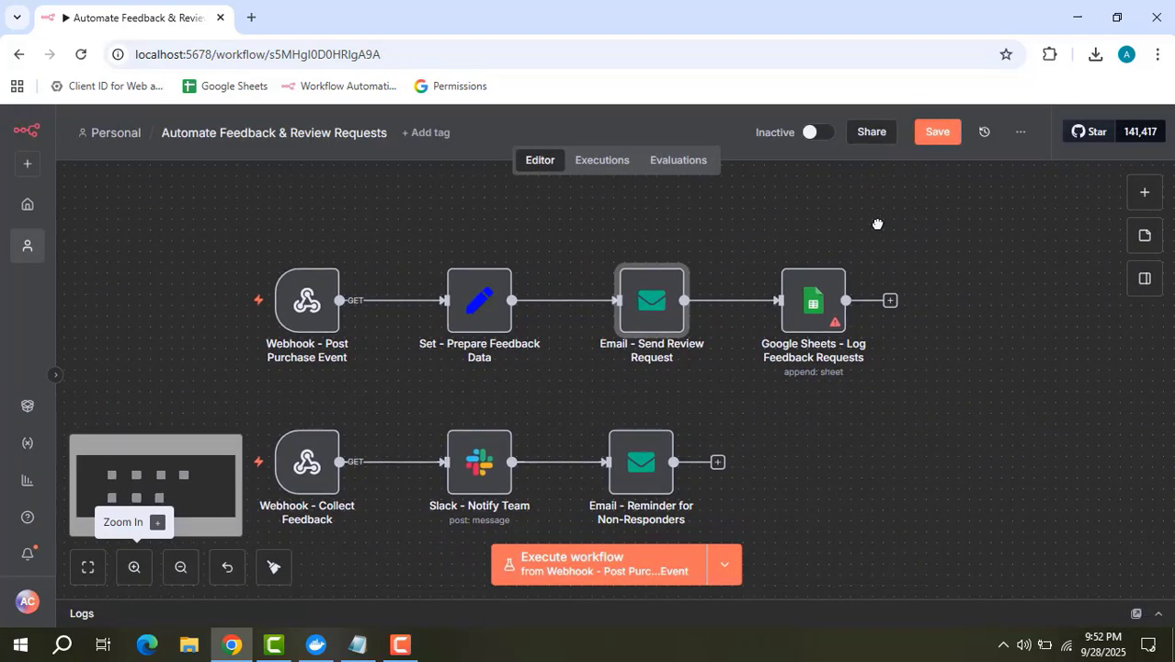
double_click(809, 318)
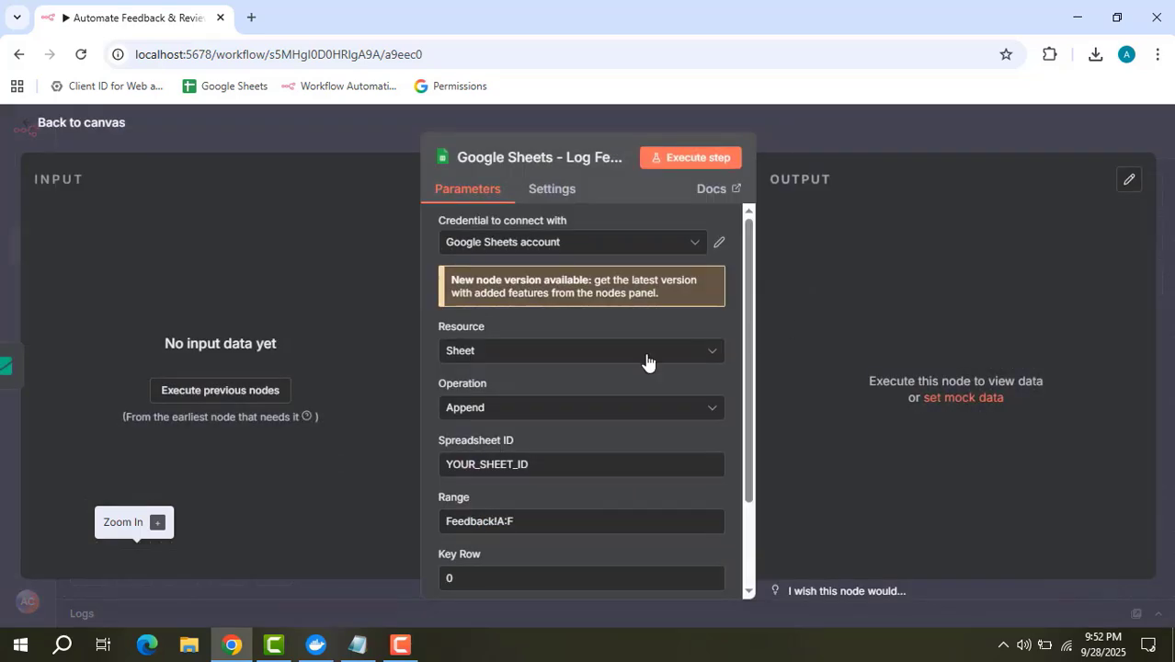
scroll(559, 414, "down", 1)
scroll(559, 414, "down", 1)
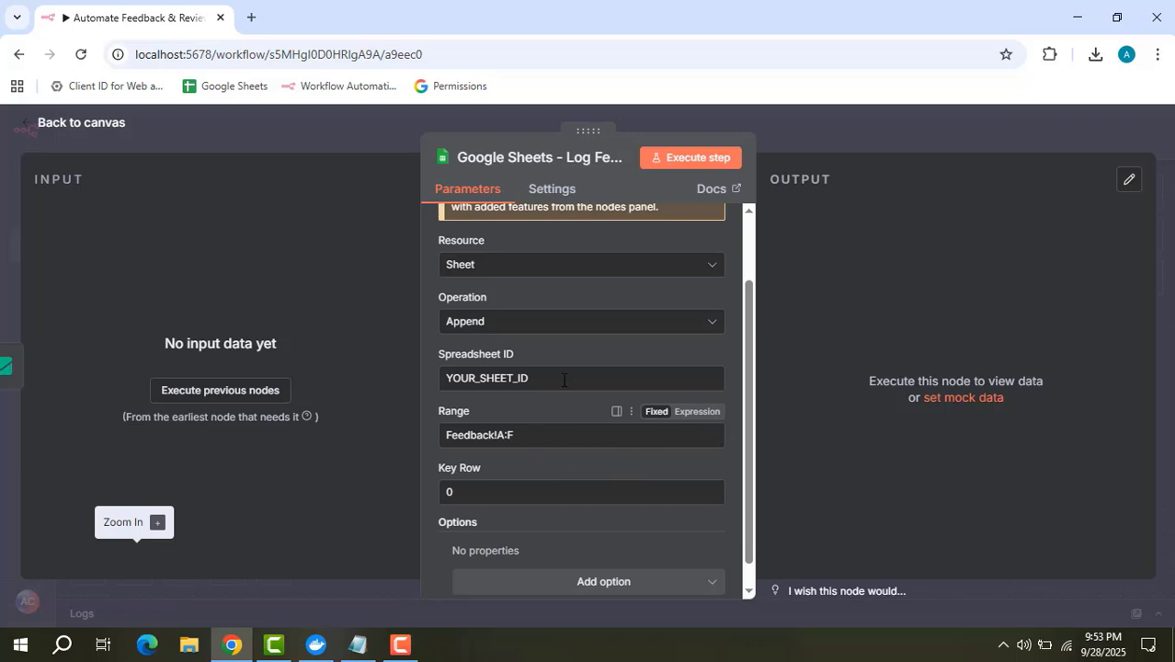
left_click(854, 126)
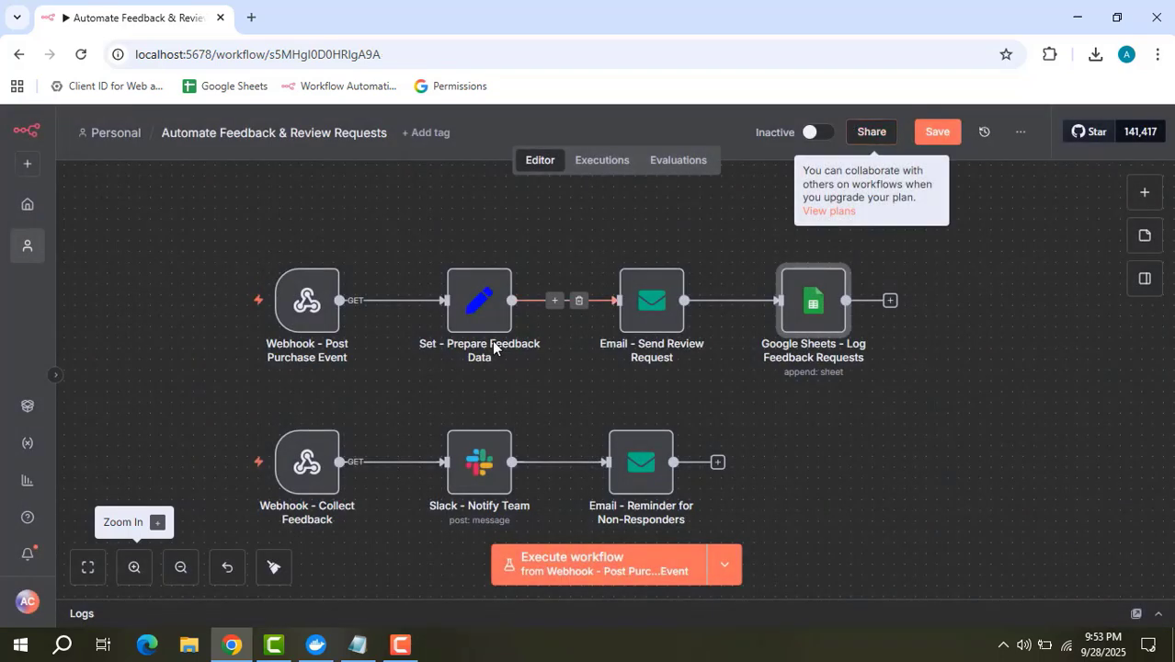
Review the test URL, HTTP method, path, authentication and response parameters of the Webhook - Collect Feedback node.
left_click_drag(195, 248, 217, 230)
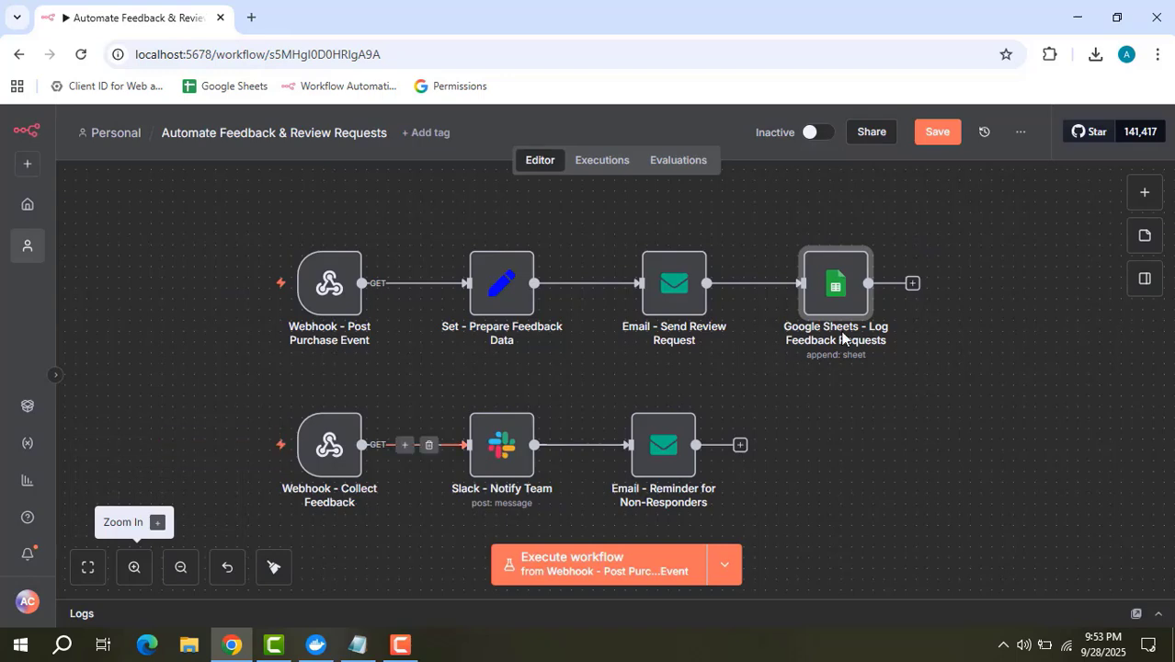
left_click(327, 457)
double_click(327, 457)
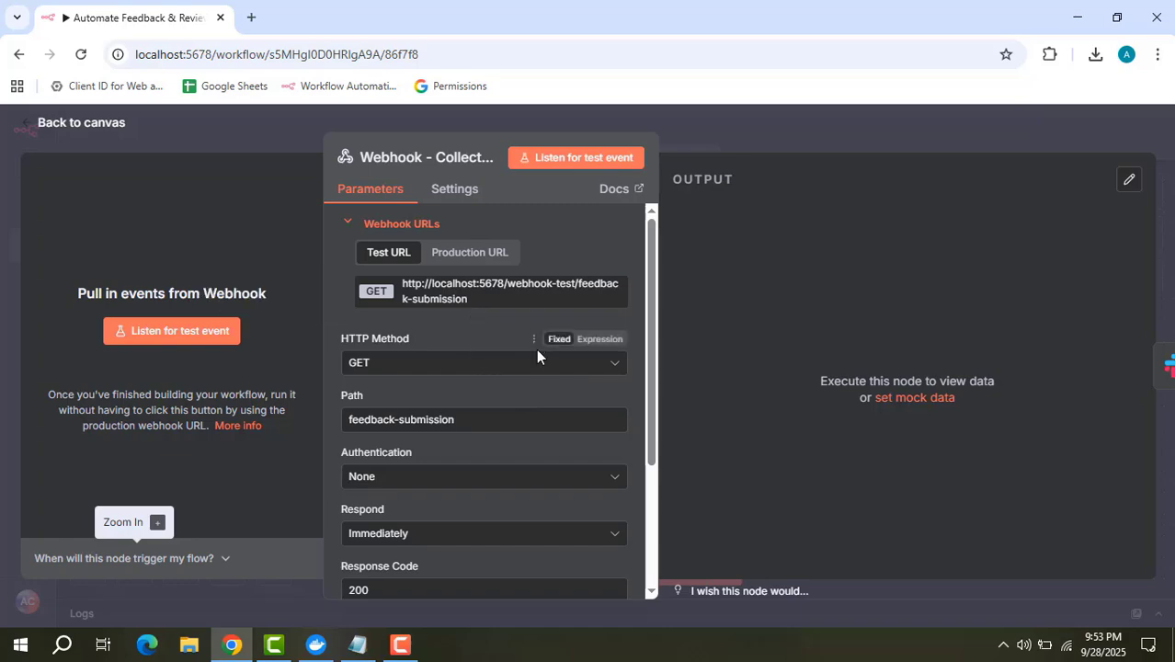
left_click(866, 129)
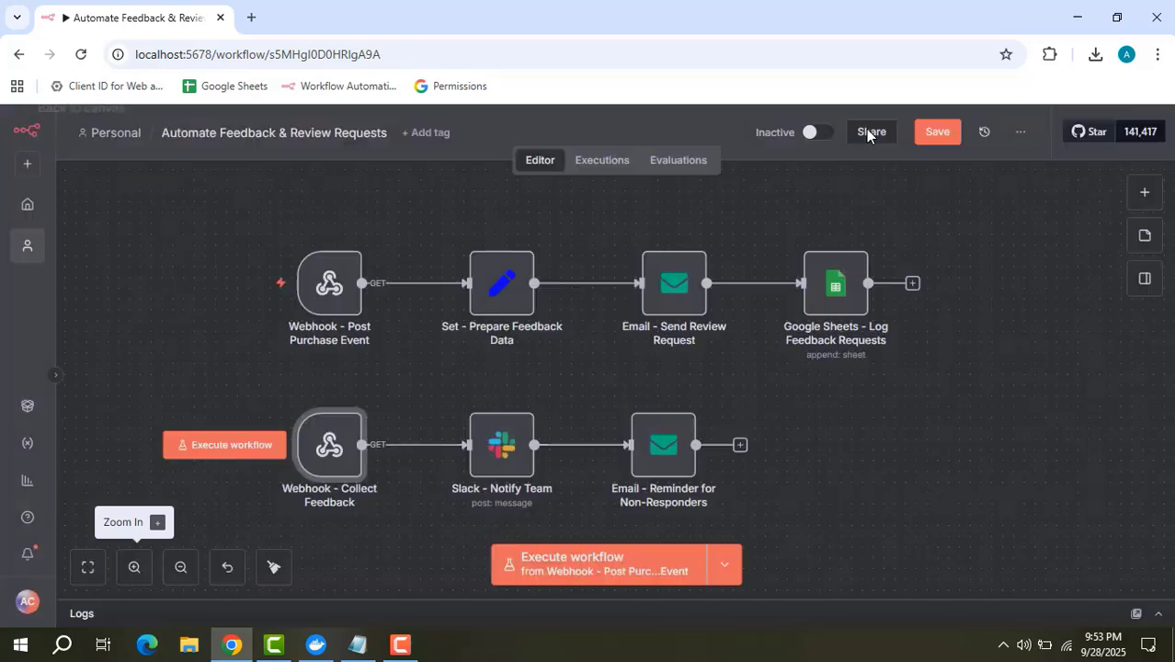
Review the Slack - Notify Team node's channel and read its full message text in the expanded editor.
double_click(501, 451)
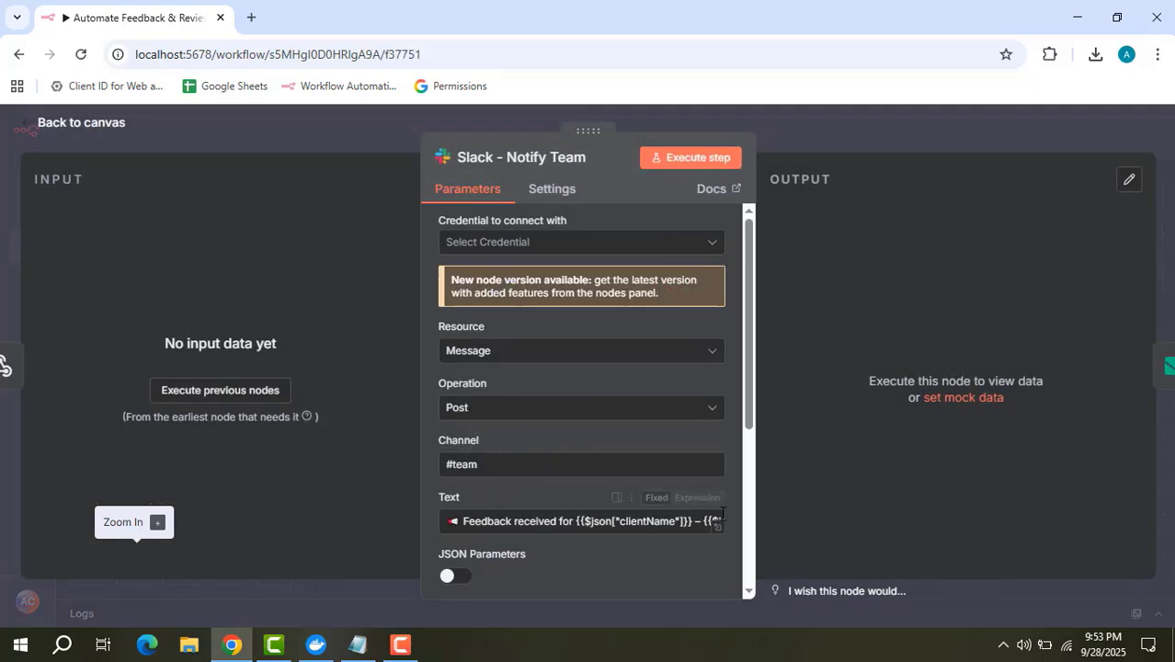
left_click(718, 528)
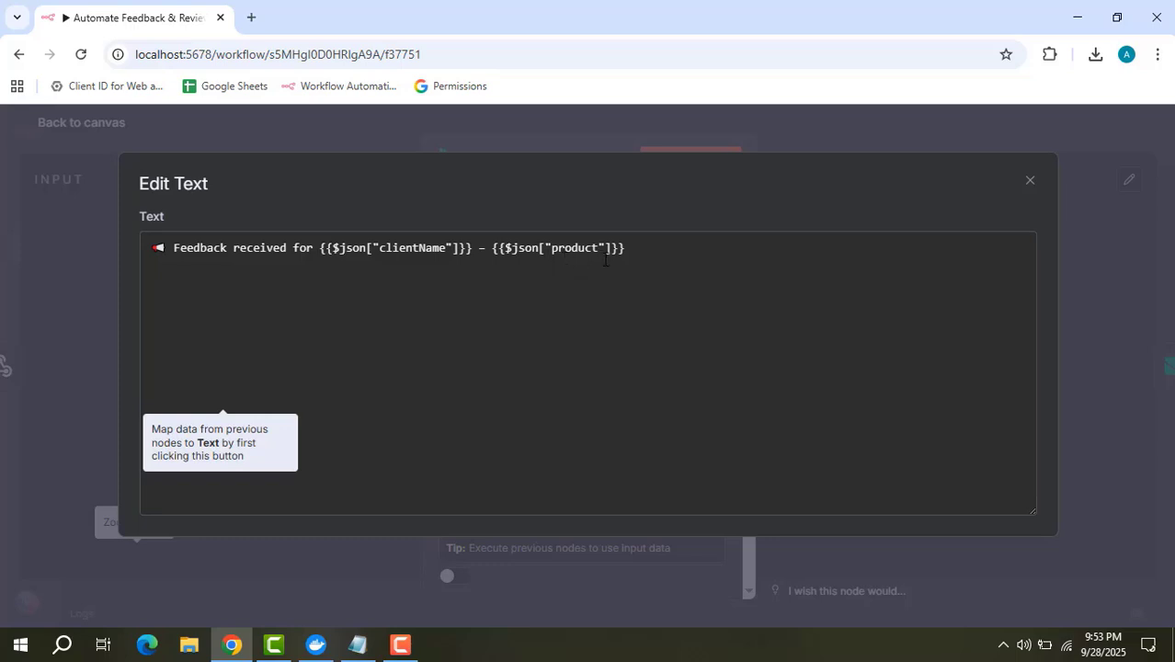
left_click(605, 261)
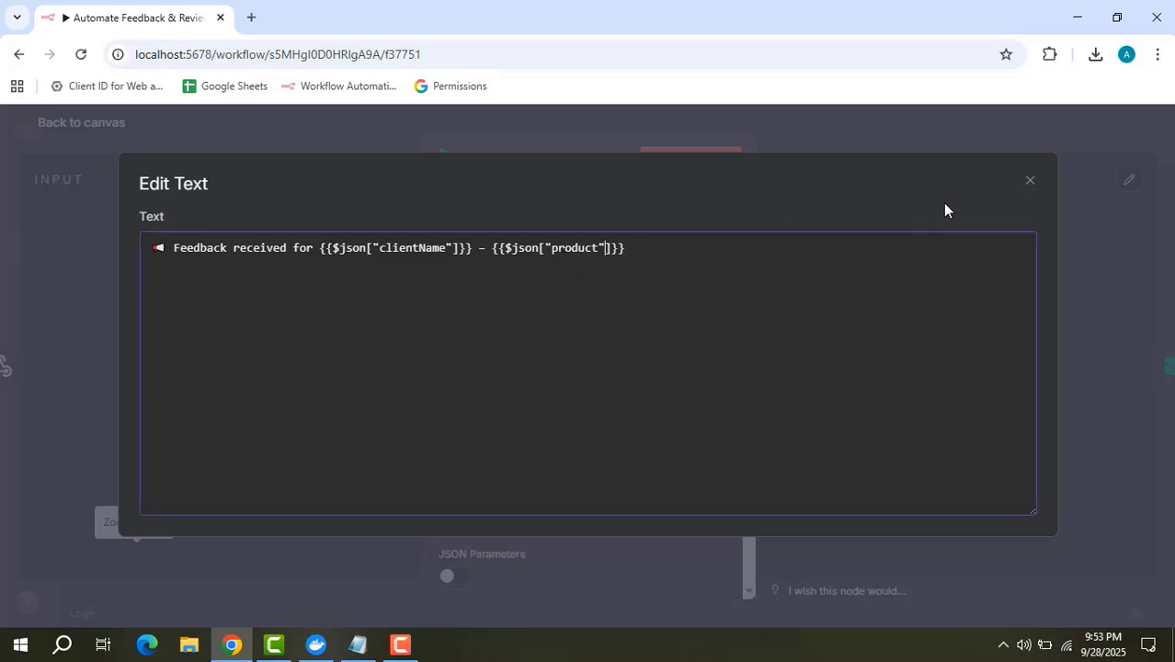
left_click(1029, 183)
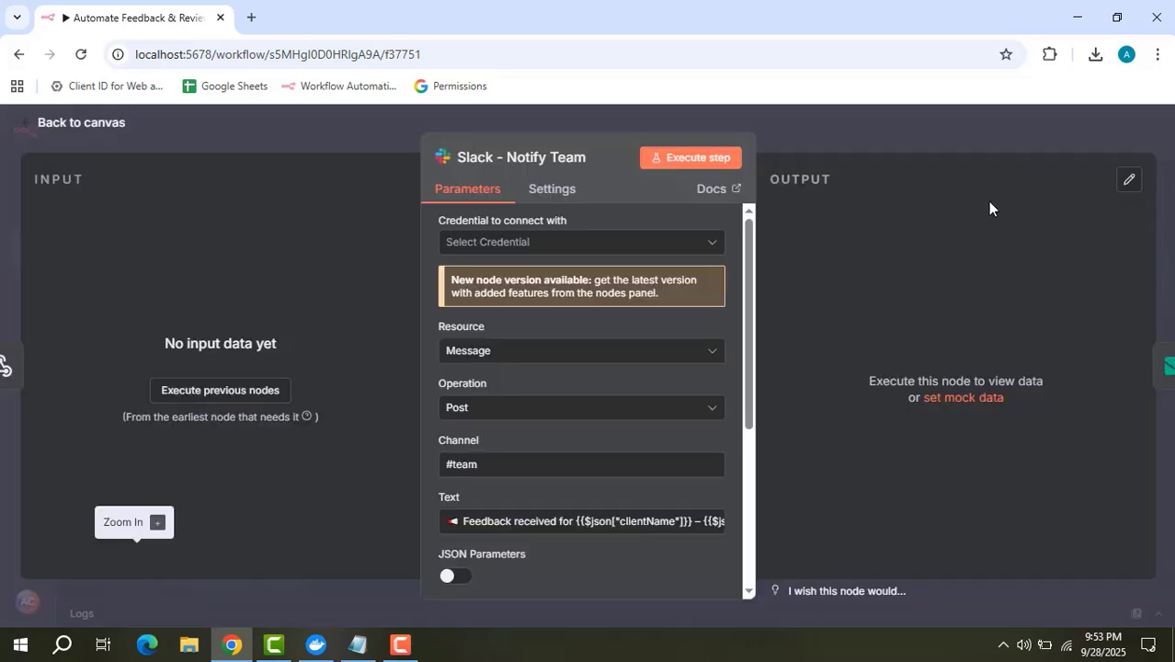
left_click(919, 130)
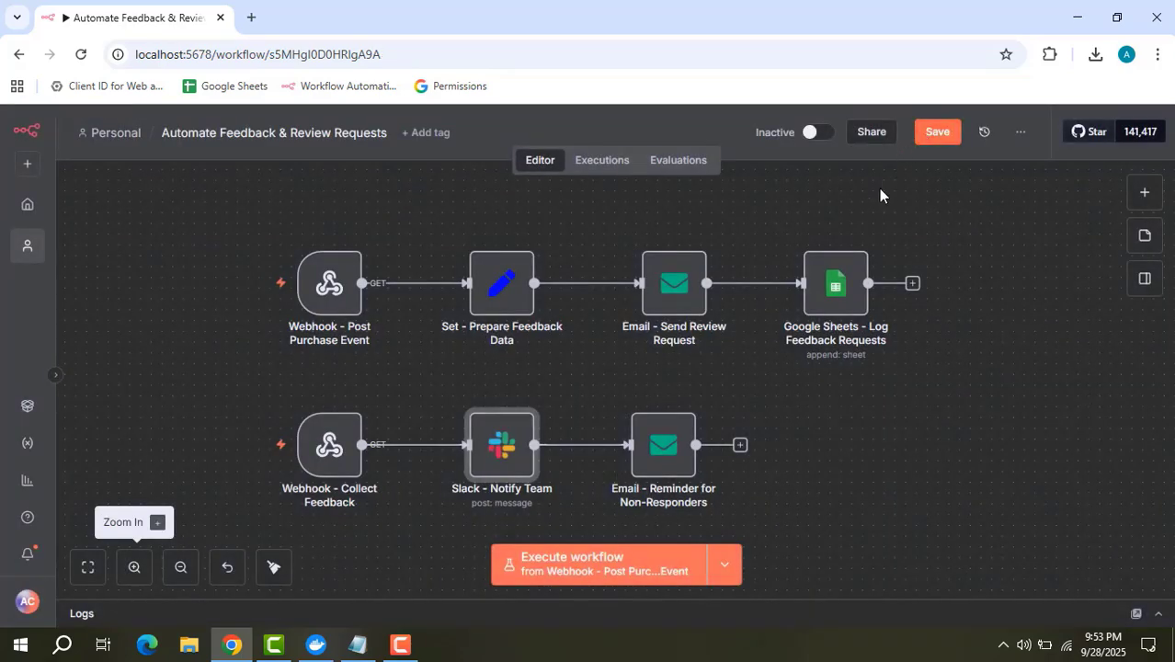
Read the Email - Reminder for Non-Responders node's full subject in the expanded editor and its message text in an enlarged text box.
double_click(665, 464)
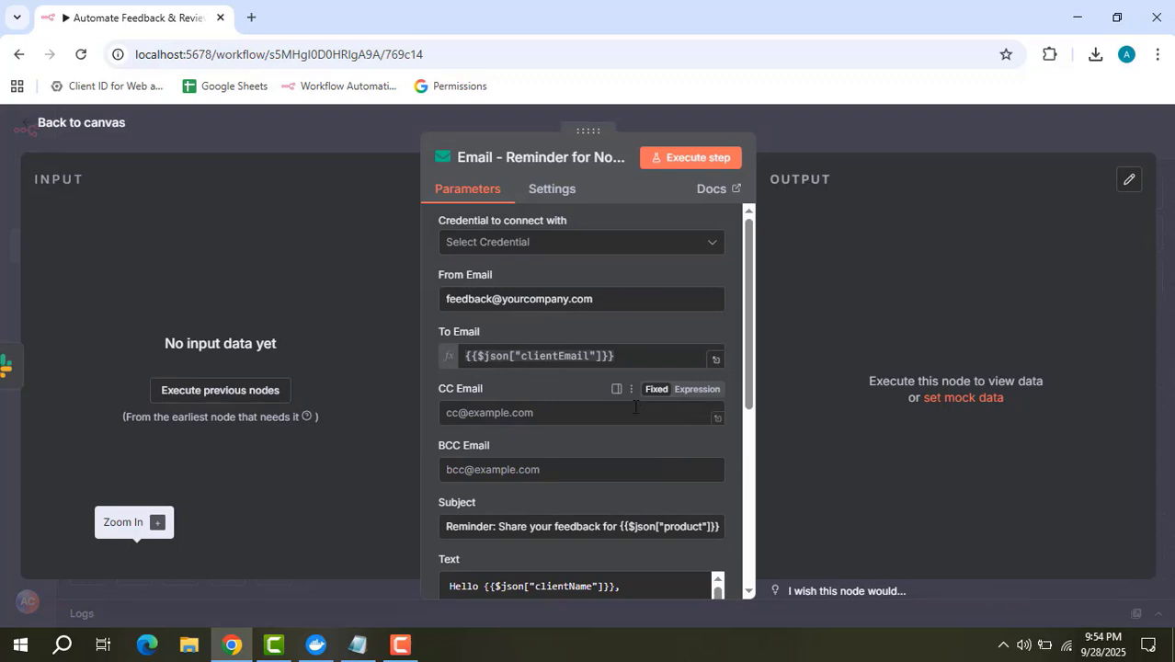
scroll(636, 419, "down", 2)
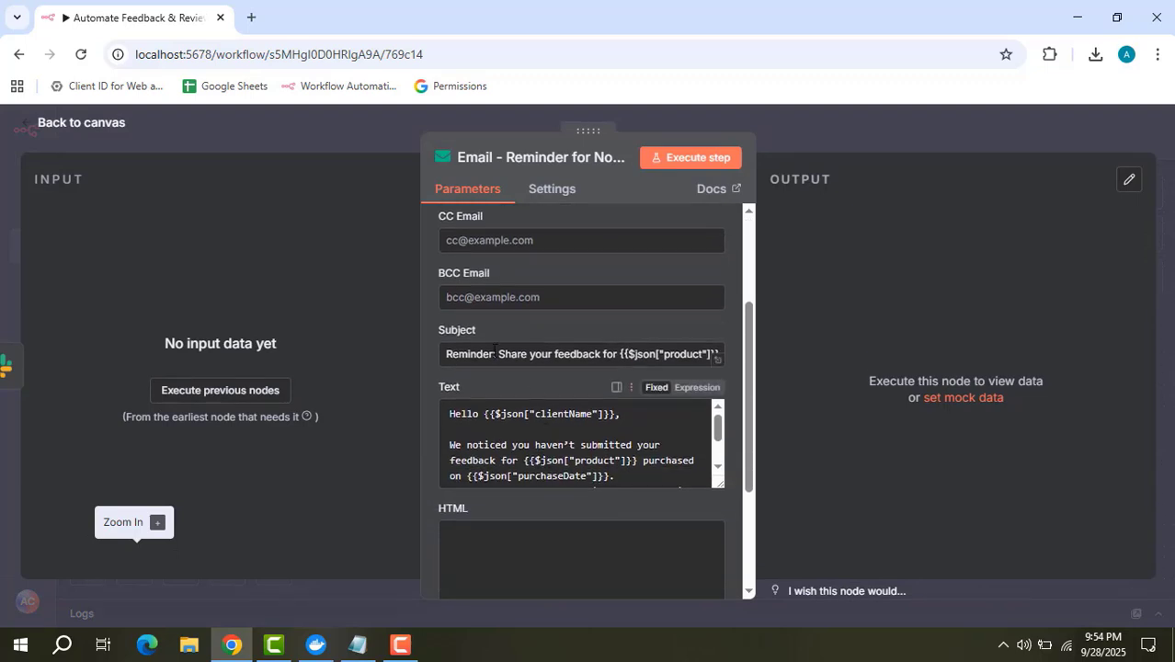
left_click(719, 359)
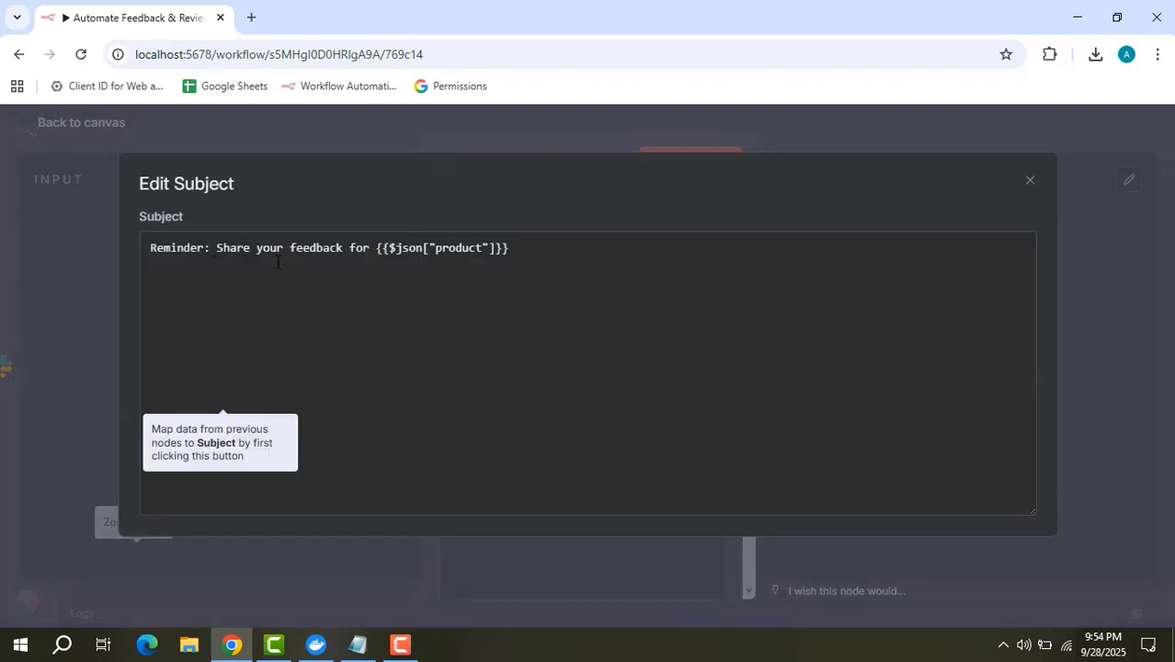
left_click(1028, 183)
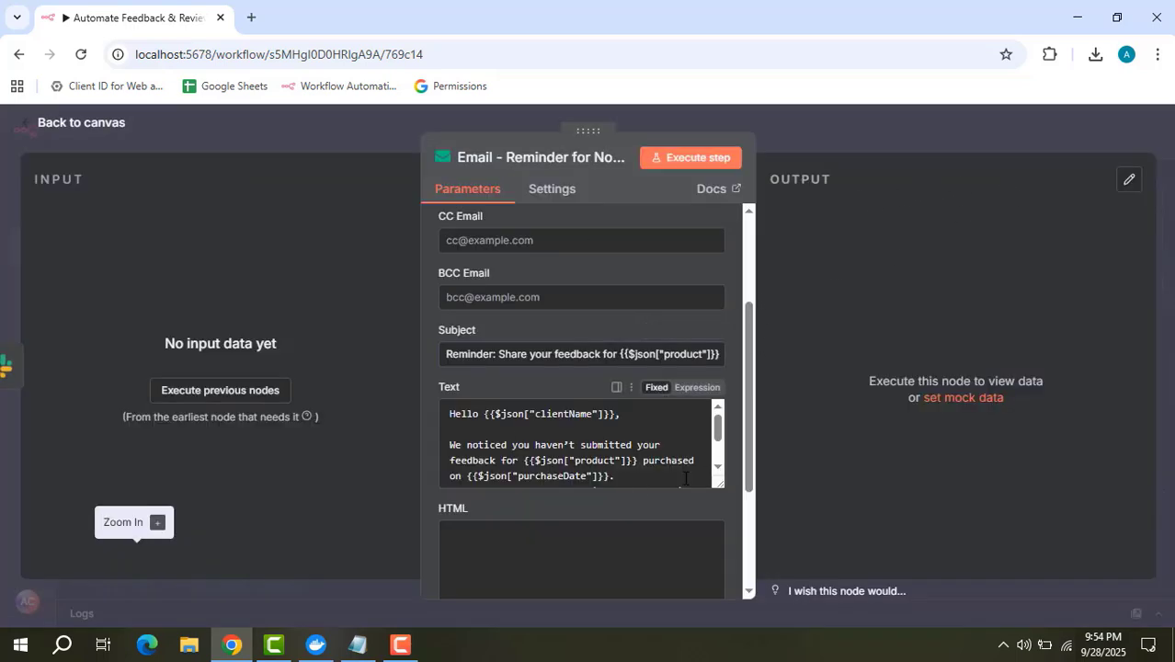
left_click_drag(721, 485, 721, 521)
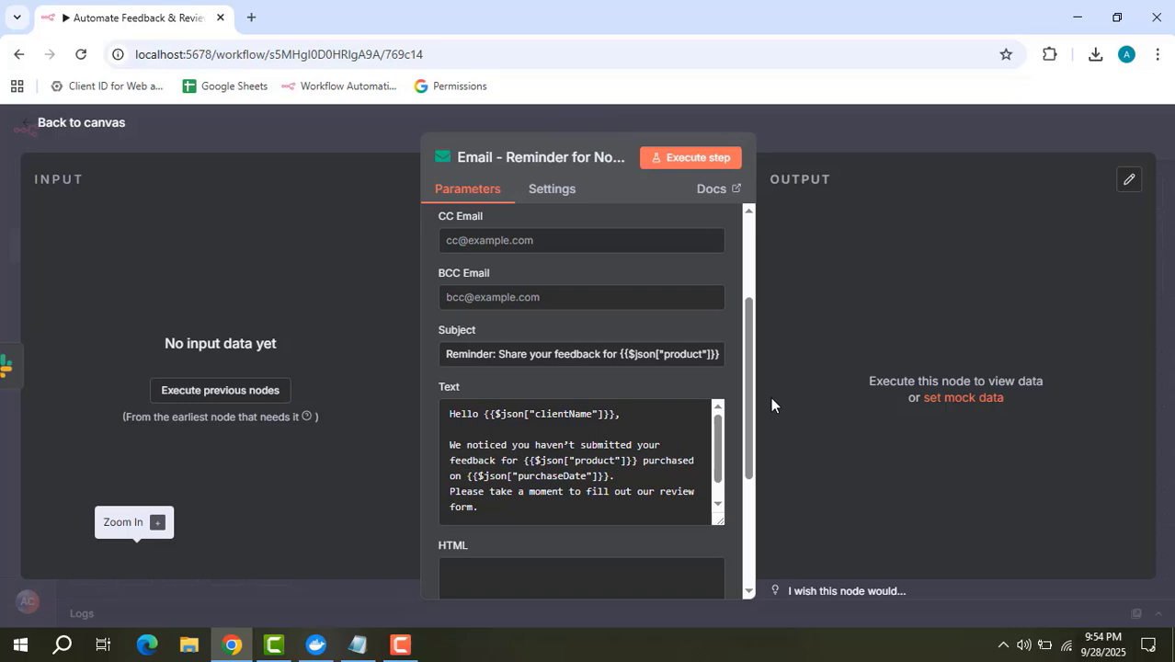
left_click(876, 120)
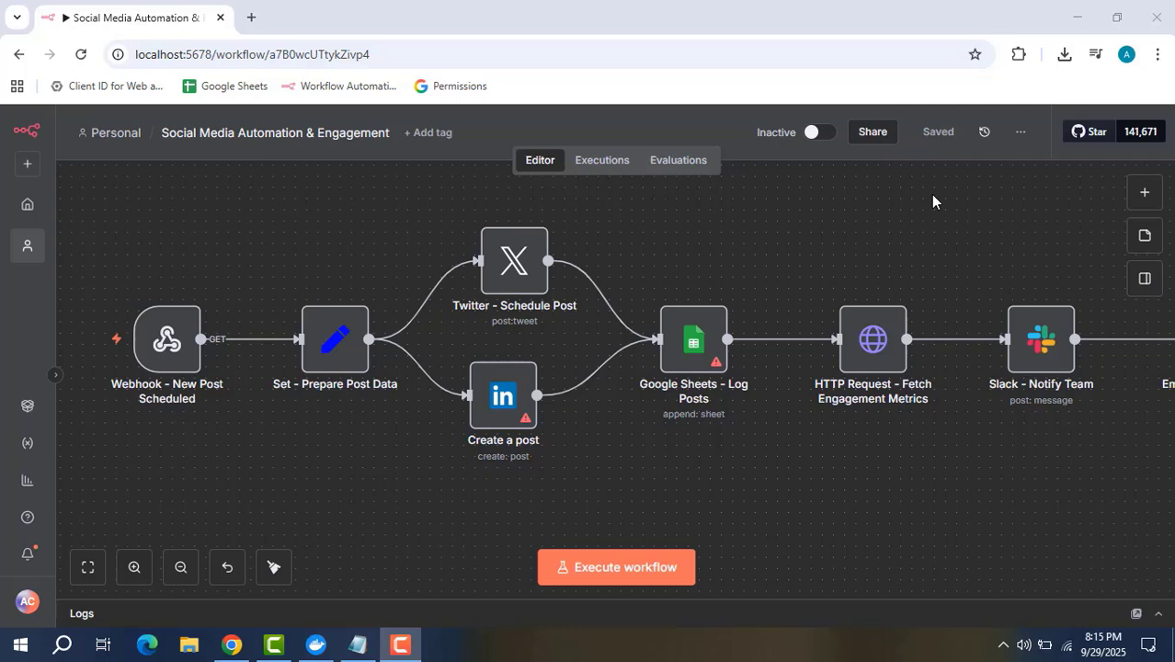
Review the Webhook - New Post Scheduled node's path, method and response parameters, and view its production URL.
mouse_move(181, 351)
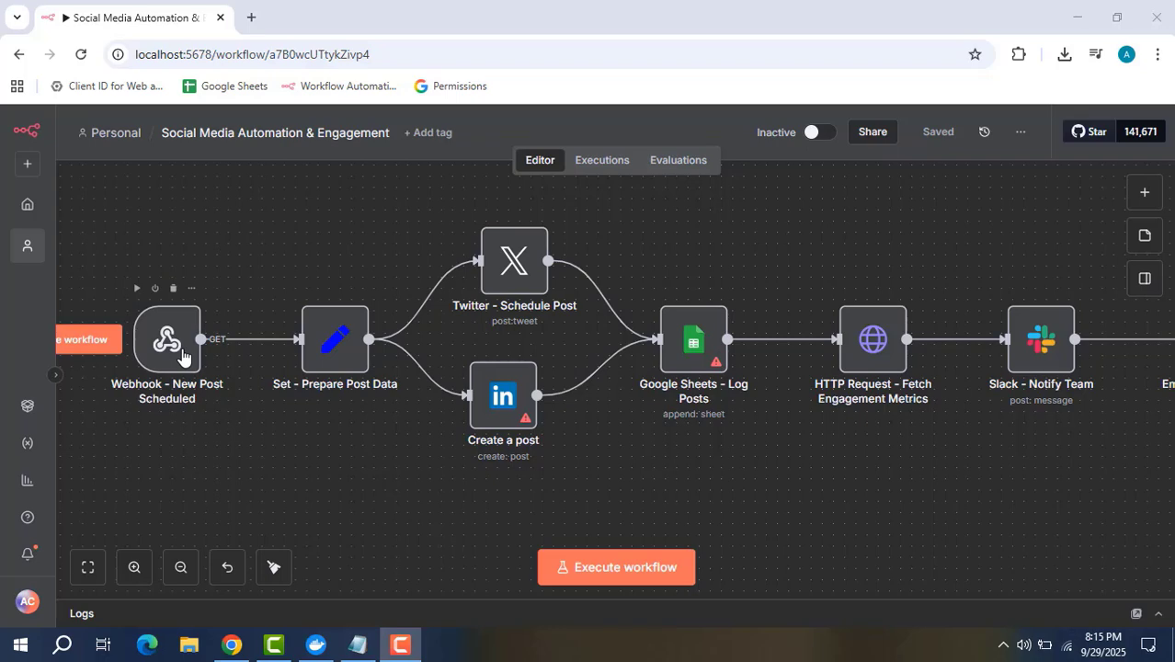
double_click(183, 356)
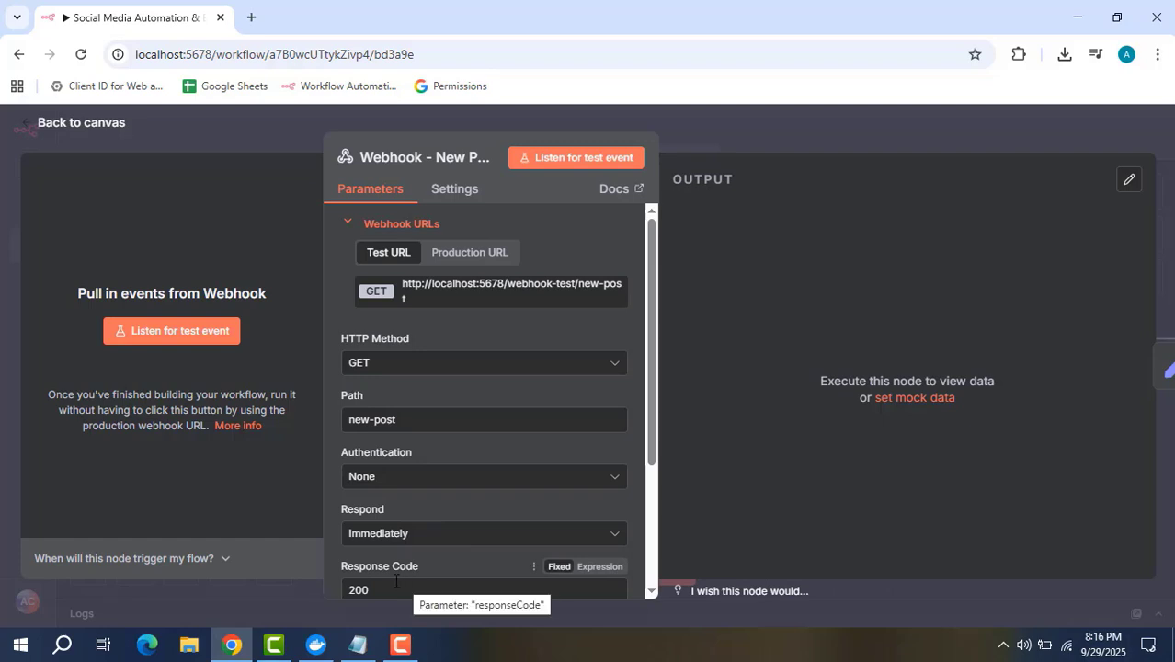
left_click(469, 252)
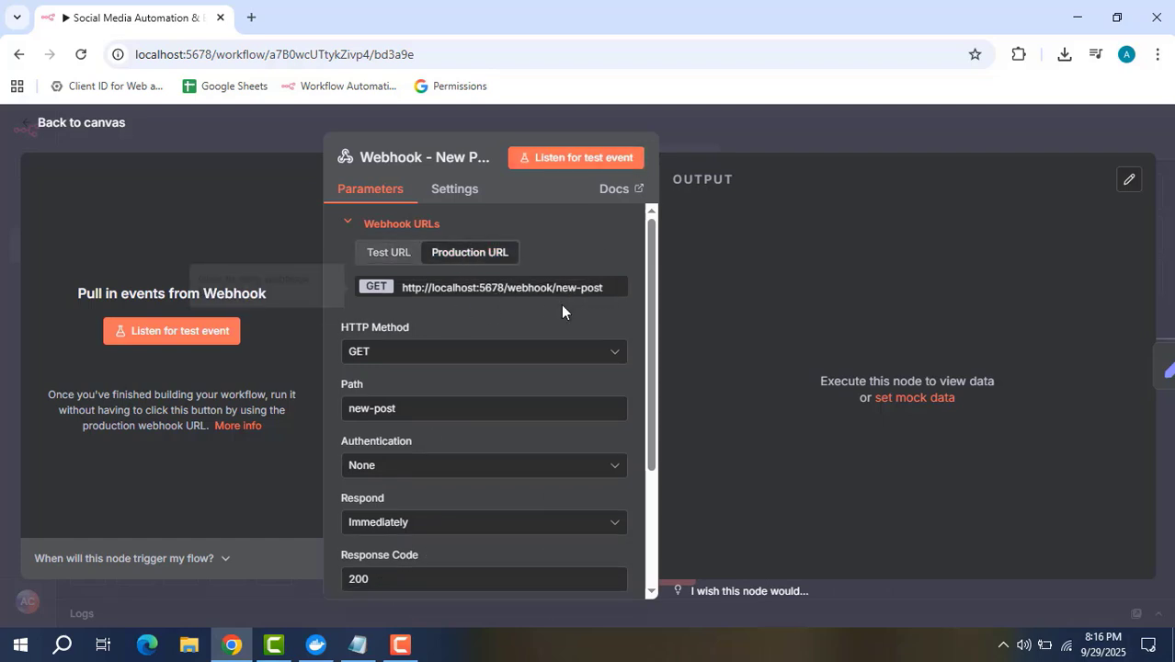
left_click(735, 128)
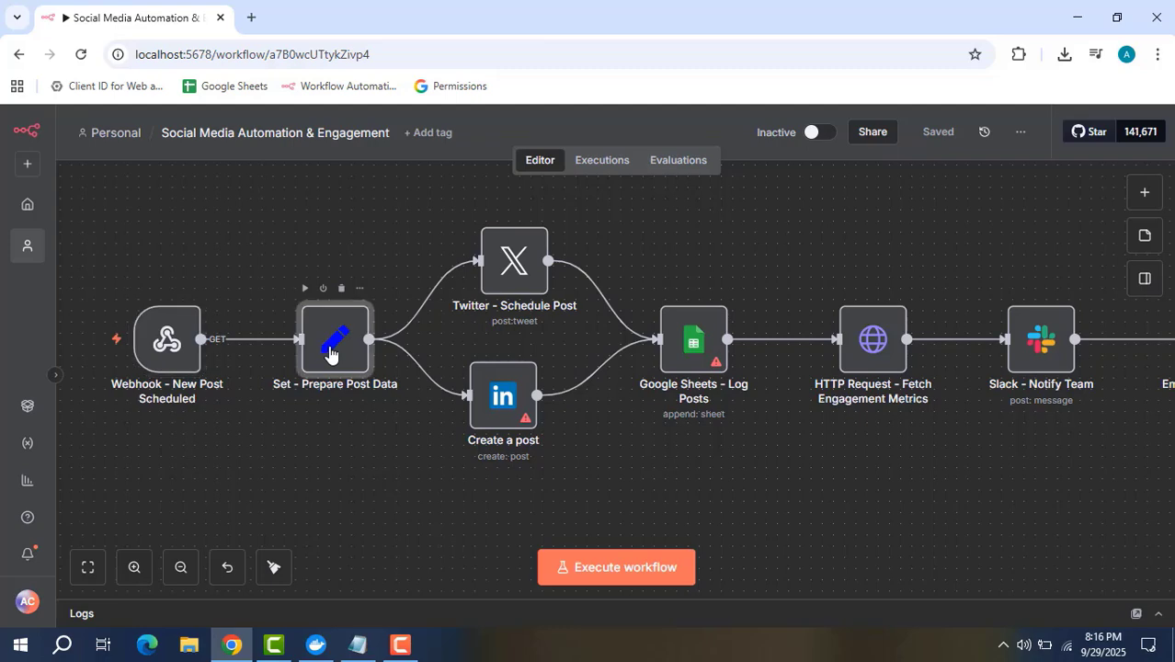
Add a string value named platform to the Set - Prepare Post Data node.
double_click(329, 354)
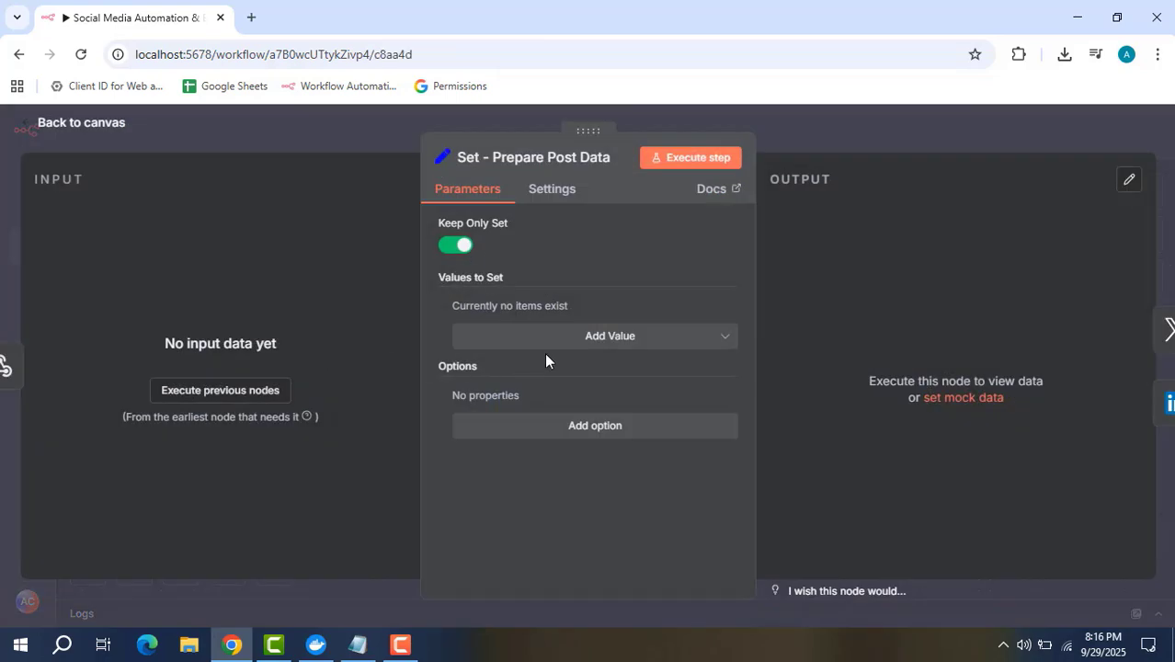
left_click(580, 344)
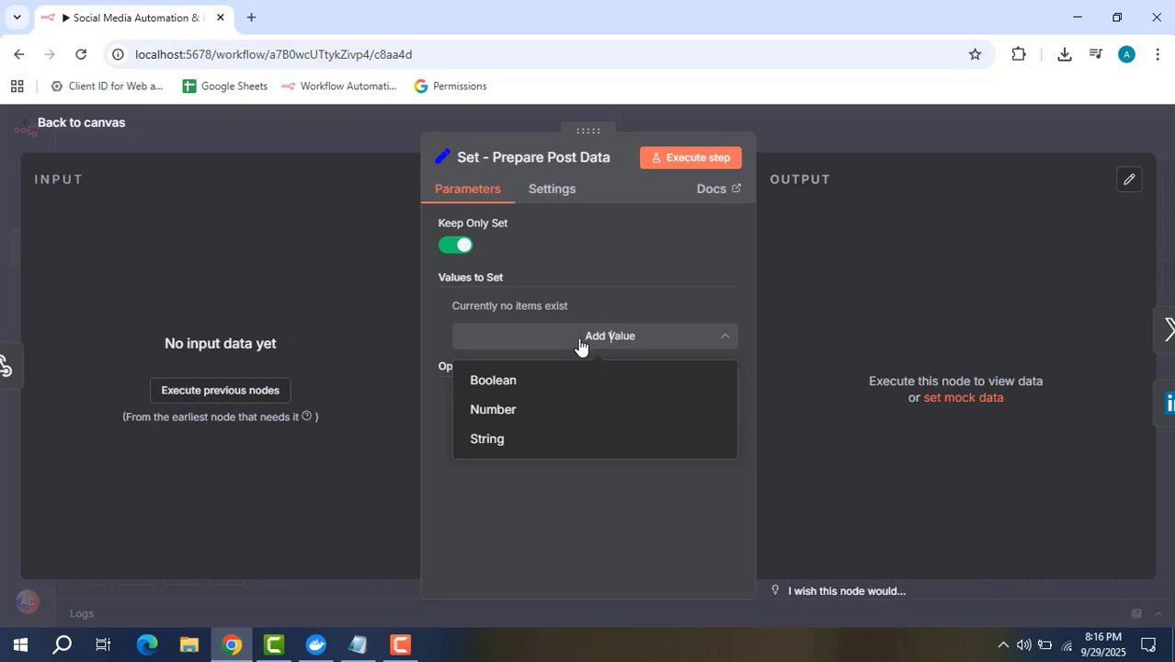
left_click(488, 439)
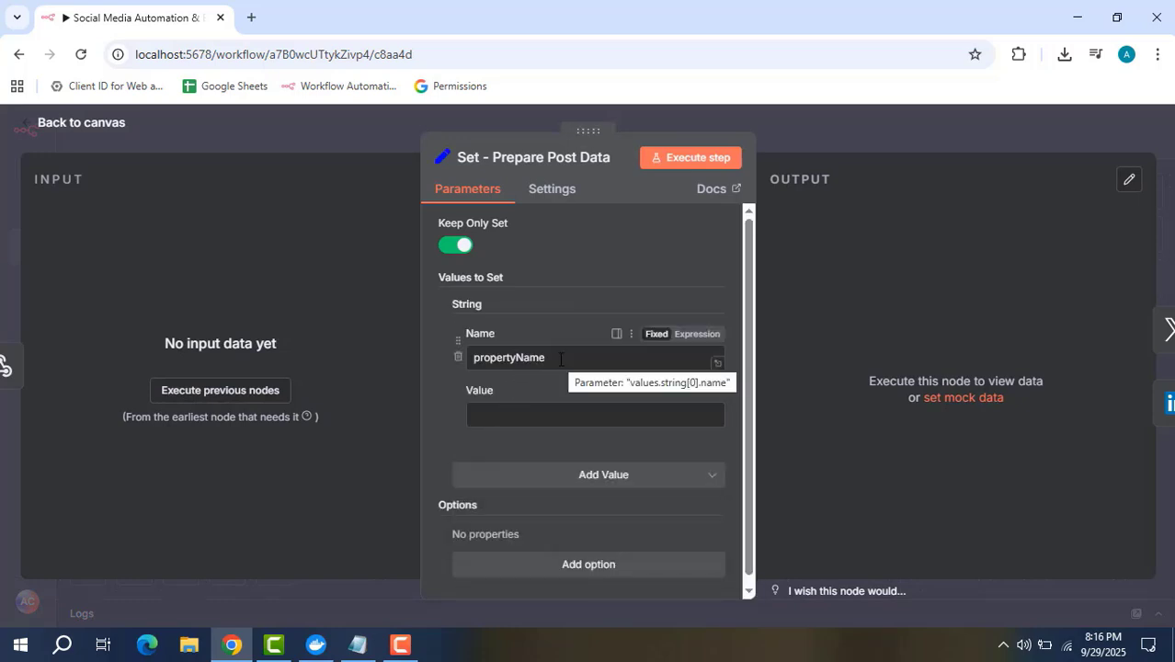
left_click_drag(561, 359, 473, 357)
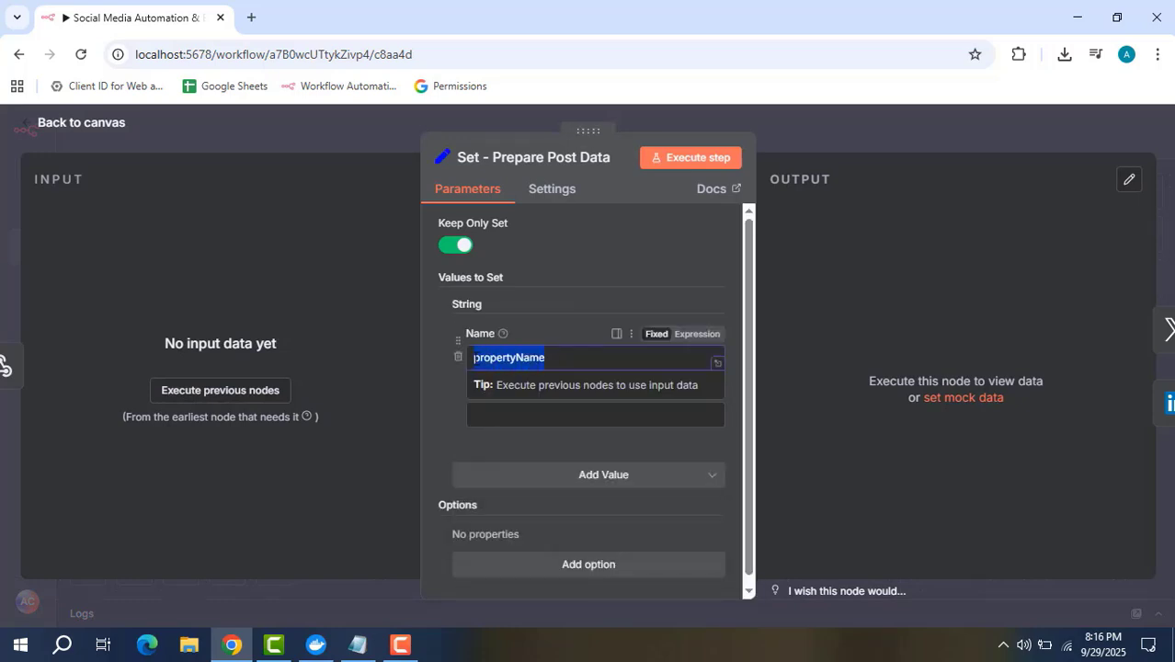
type("platform")
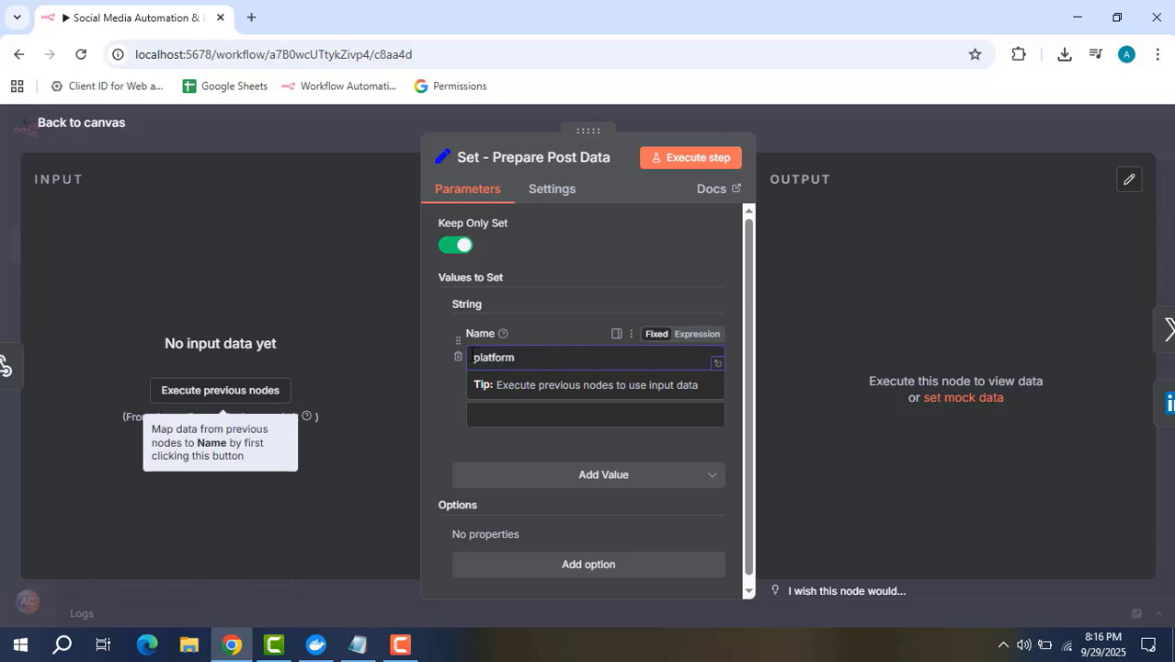
Rename the string value successively as content, postDate and clientName to demonstrate the post fields.
key("BackSpace")
key("BackSpace")
key("BackSpace")
key("BackSpace")
key("BackSpace")
key("BackSpace")
key("BackSpace")
key("BackSpace")
type("content")
key("BackSpace")
key("BackSpace")
key("BackSpace")
key("BackSpace")
key("BackSpace")
key("BackSpace")
key("BackSpace")
type("postDate")
key("BackSpace")
key("BackSpace")
key("BackSpace")
key("BackSpace")
key("BackSpace")
key("BackSpace")
key("BackSpace")
key("BackSpace")
type("clientName")
Rename the string value in the Set - Prepare Post Data node as postID and return to the workflow canvas.
key("BackSpace")
key("BackSpace")
key("BackSpace")
key("BackSpace")
key("BackSpace")
key("BackSpace")
key("BackSpace")
key("BackSpace")
key("BackSpace")
key("BackSpace")
type("postID")
left_click(788, 139)
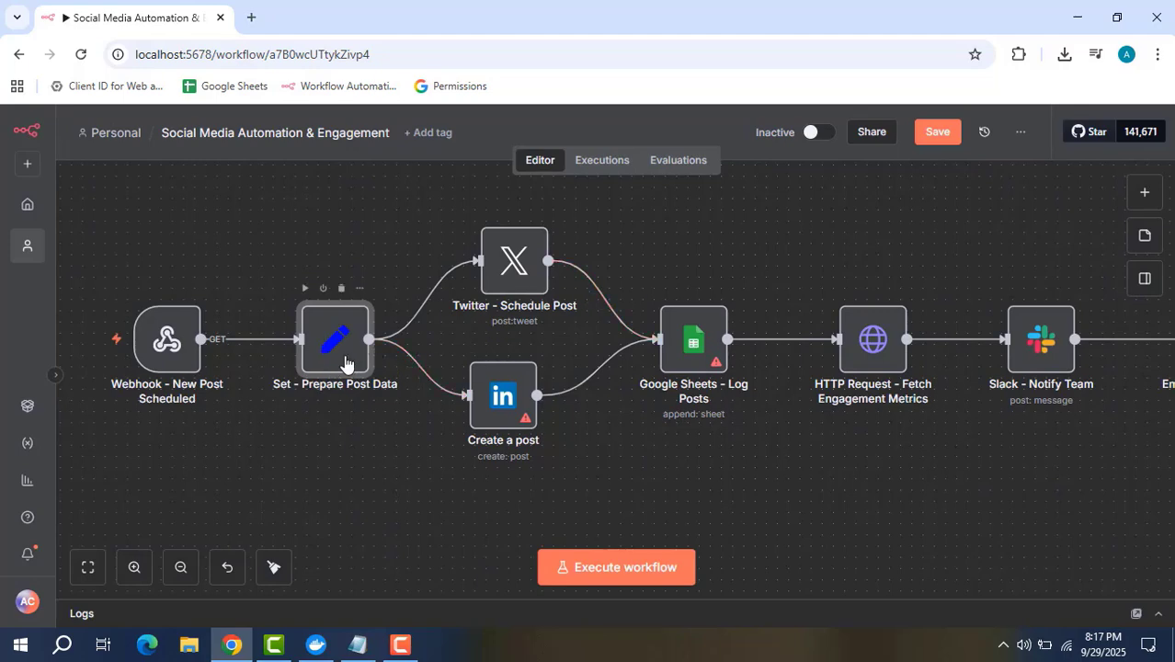
Review the credential, resource and operation parameters of the Twitter - Schedule Post node and the posting parameters of the LinkedIn Create a post node.
double_click(529, 264)
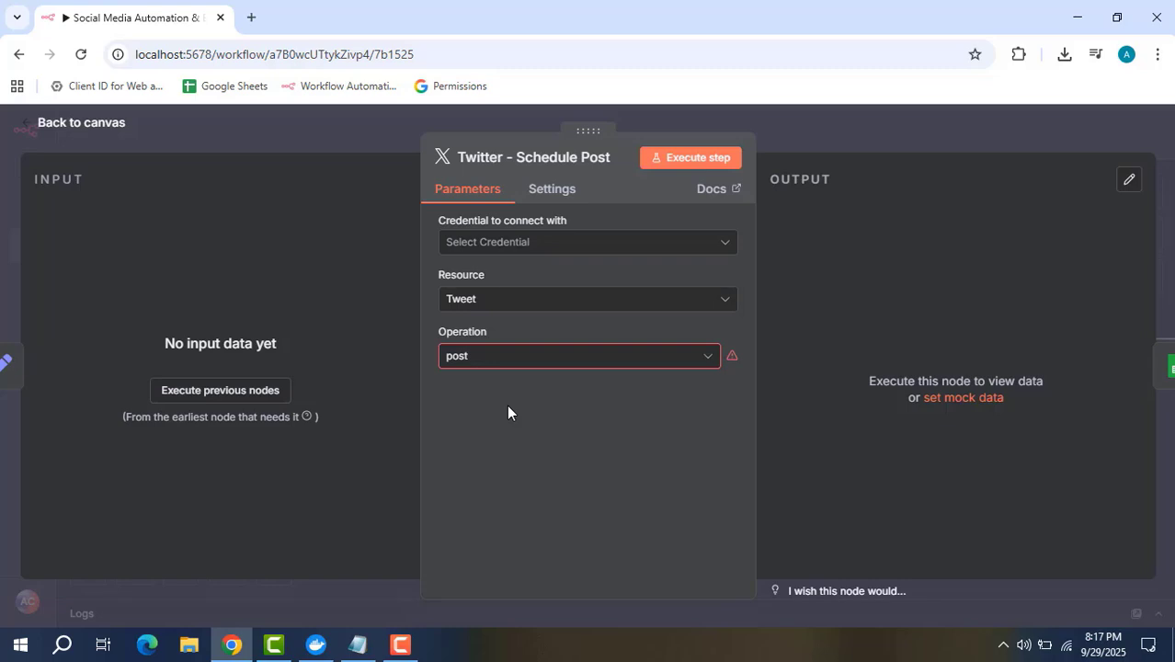
left_click(855, 126)
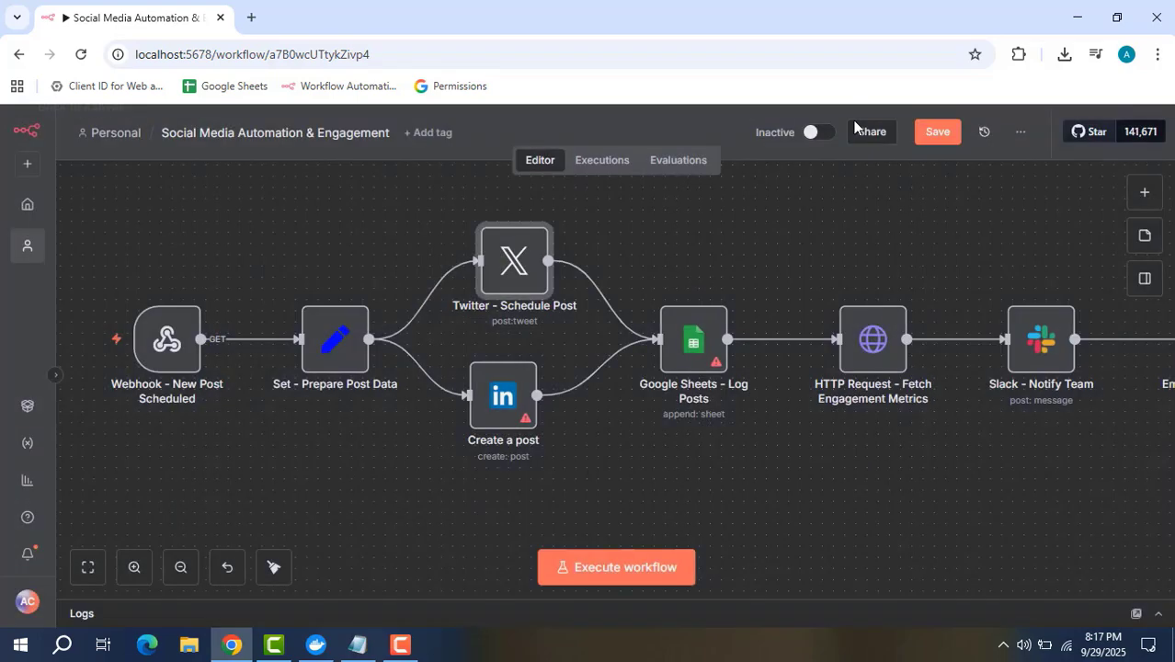
double_click(500, 416)
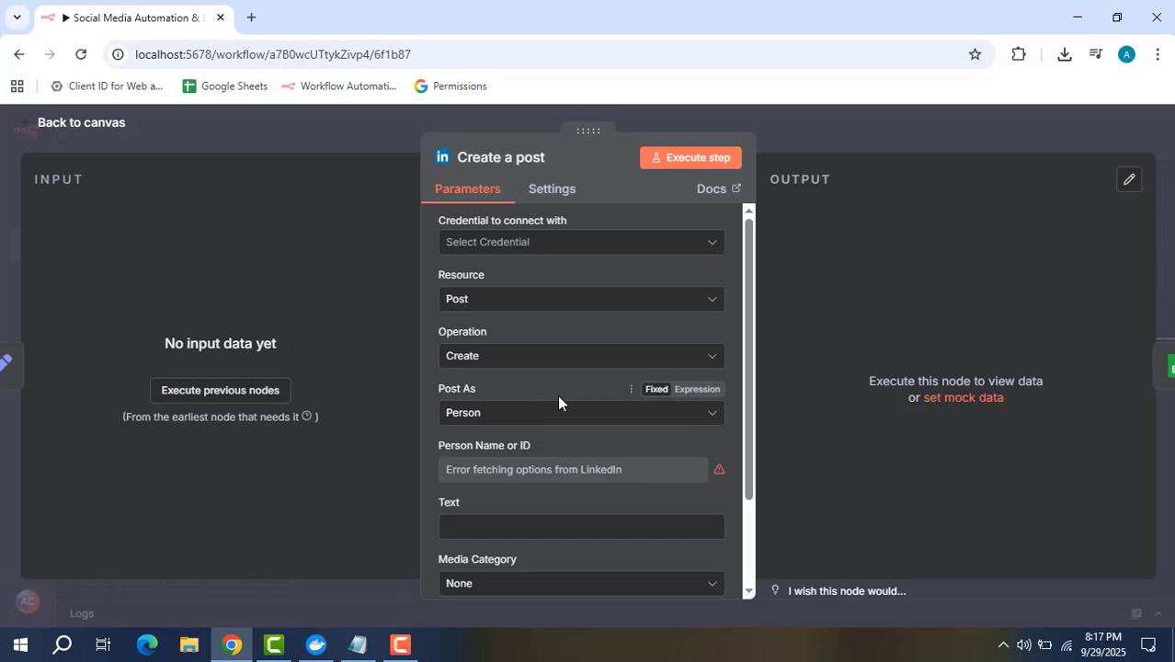
scroll(557, 396, "down", 1)
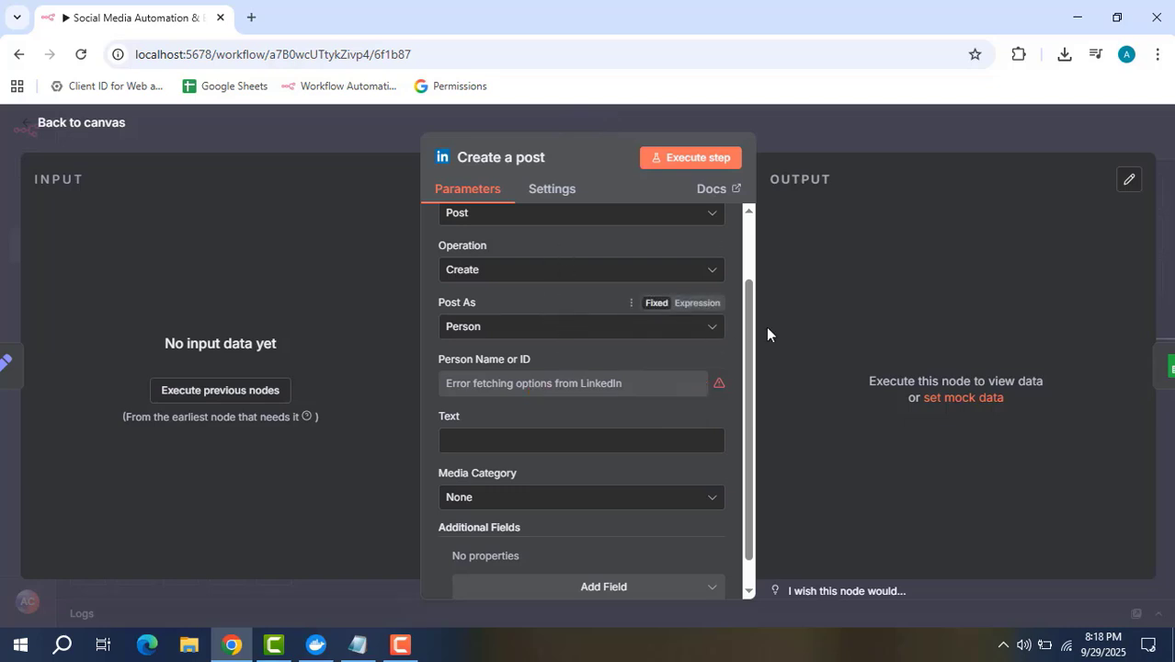
scroll(749, 331, "up", 2)
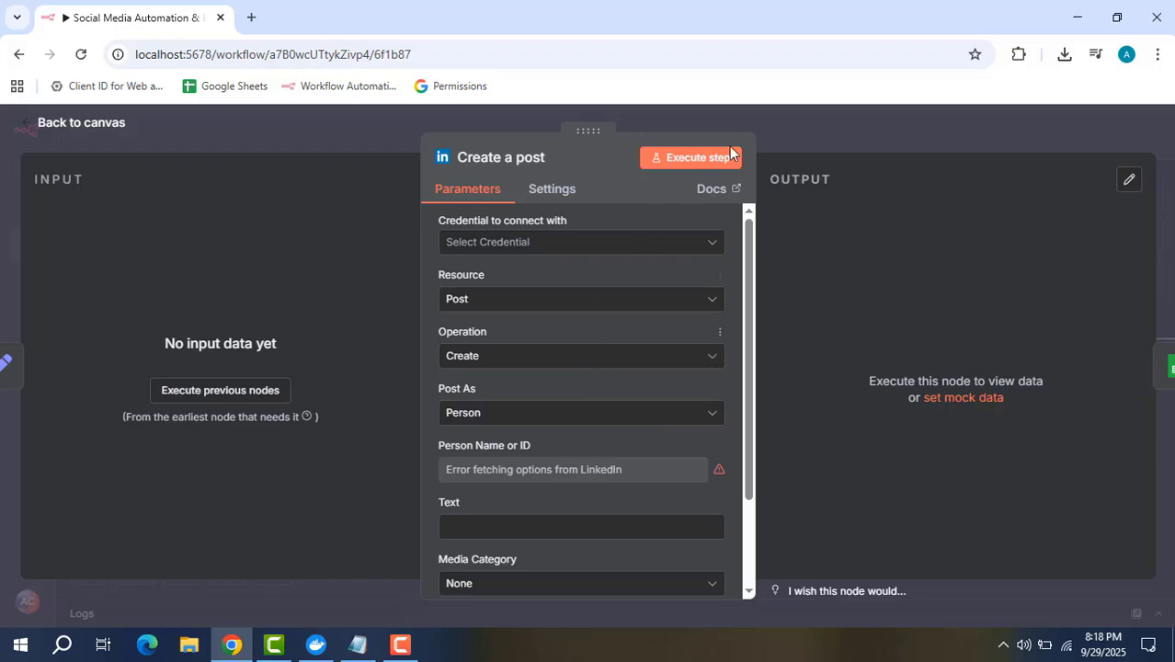
left_click(847, 128)
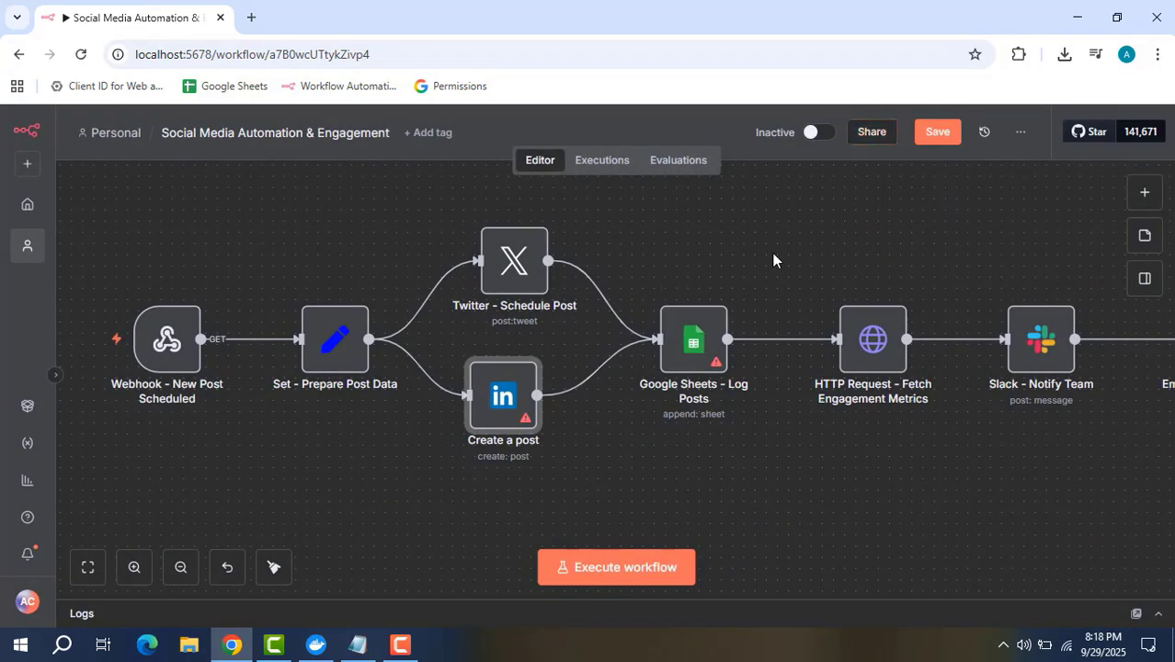
Review the resource, operation, spreadsheet ID, range and key row parameters of the Google Sheets - Log Posts node.
left_click_drag(816, 241, 723, 250)
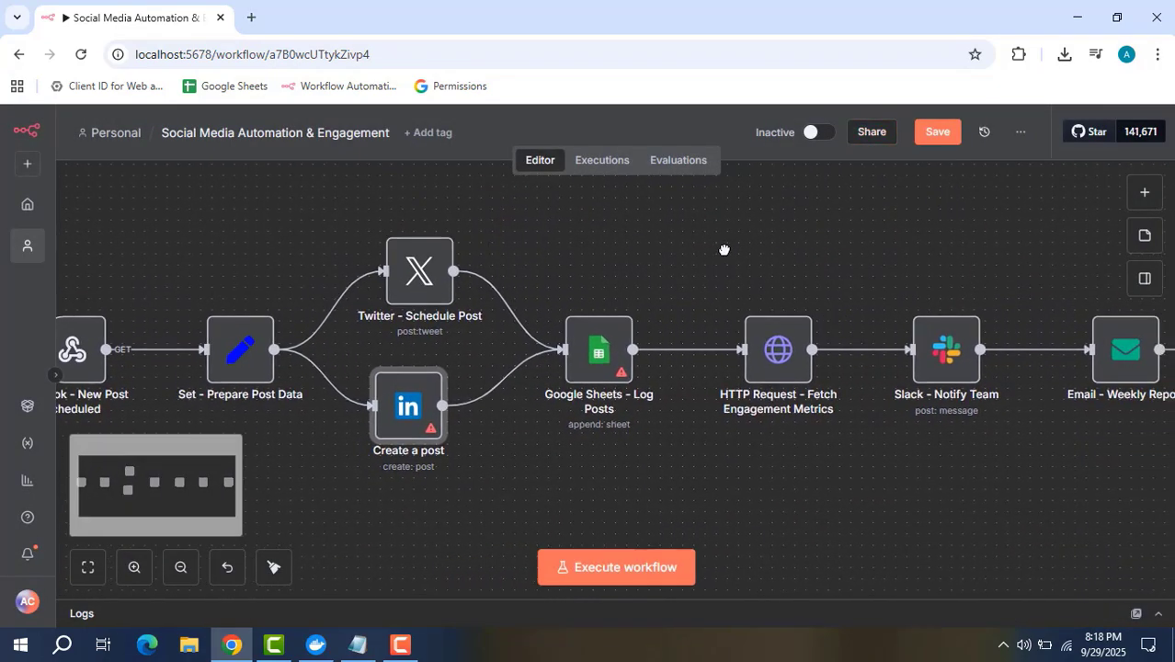
double_click(604, 366)
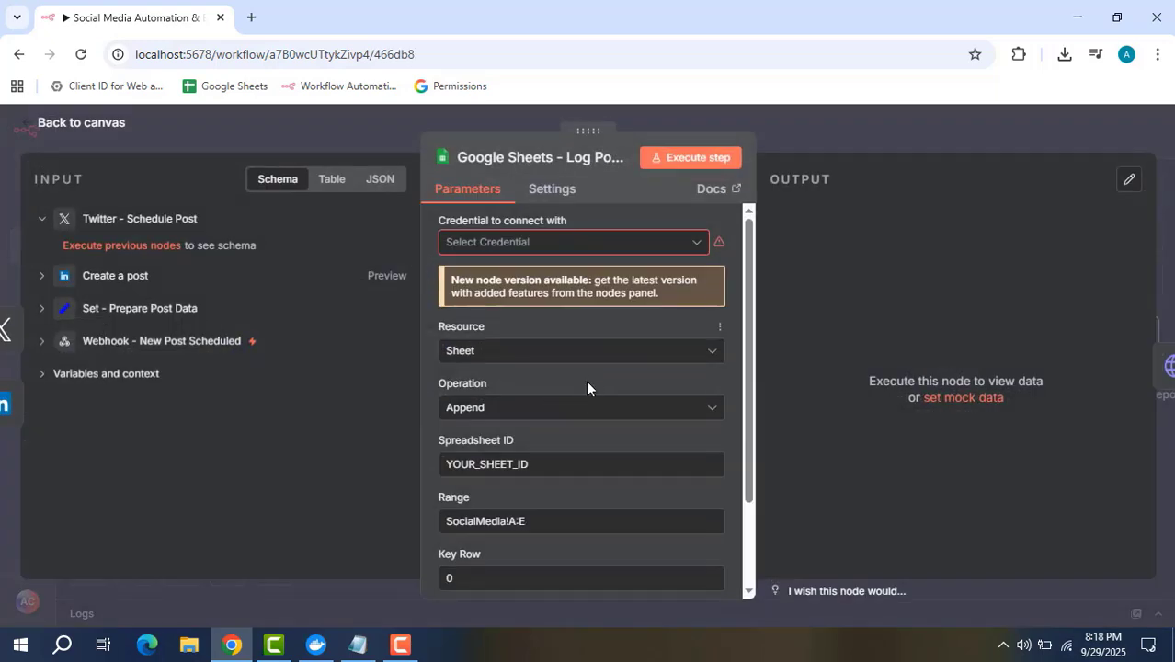
scroll(584, 386, "down", 2)
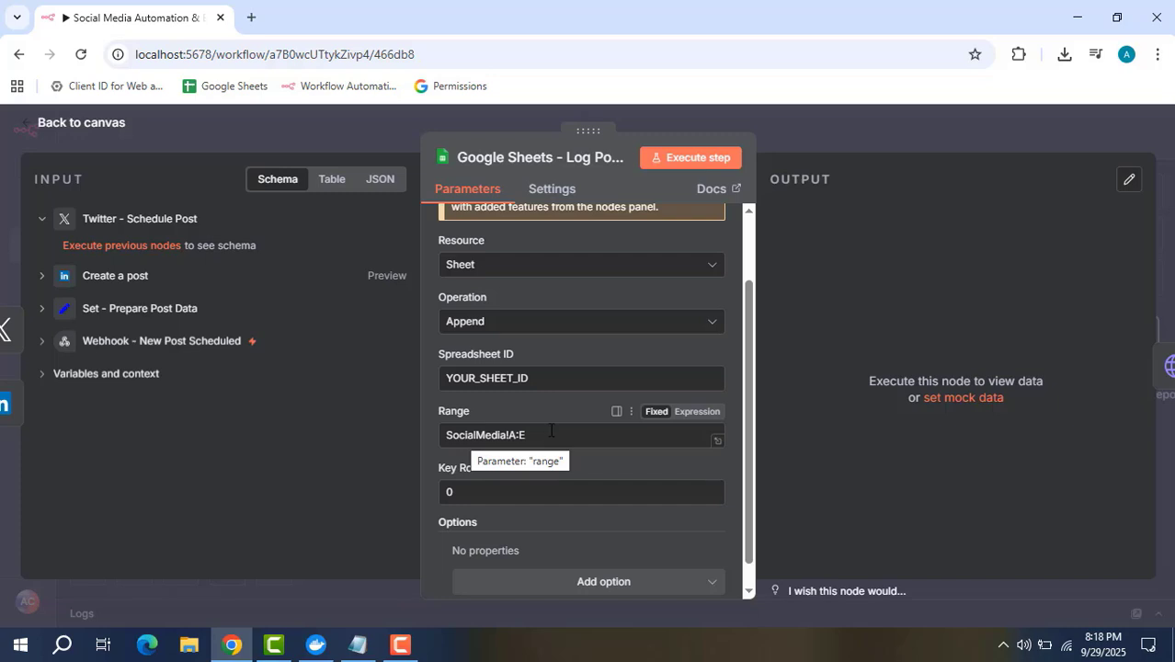
left_click(887, 123)
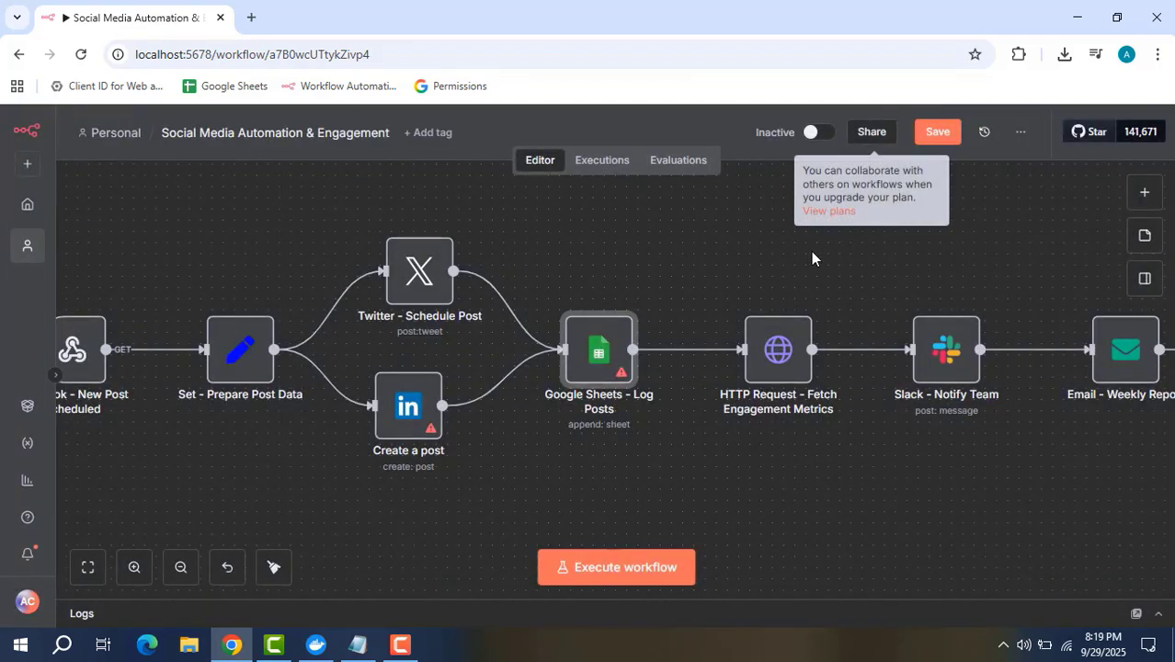
Review the HTTP Request - Fetch Engagement Metrics node's parameters and read its full URL expression in the expanded editor.
left_click_drag(807, 273, 732, 279)
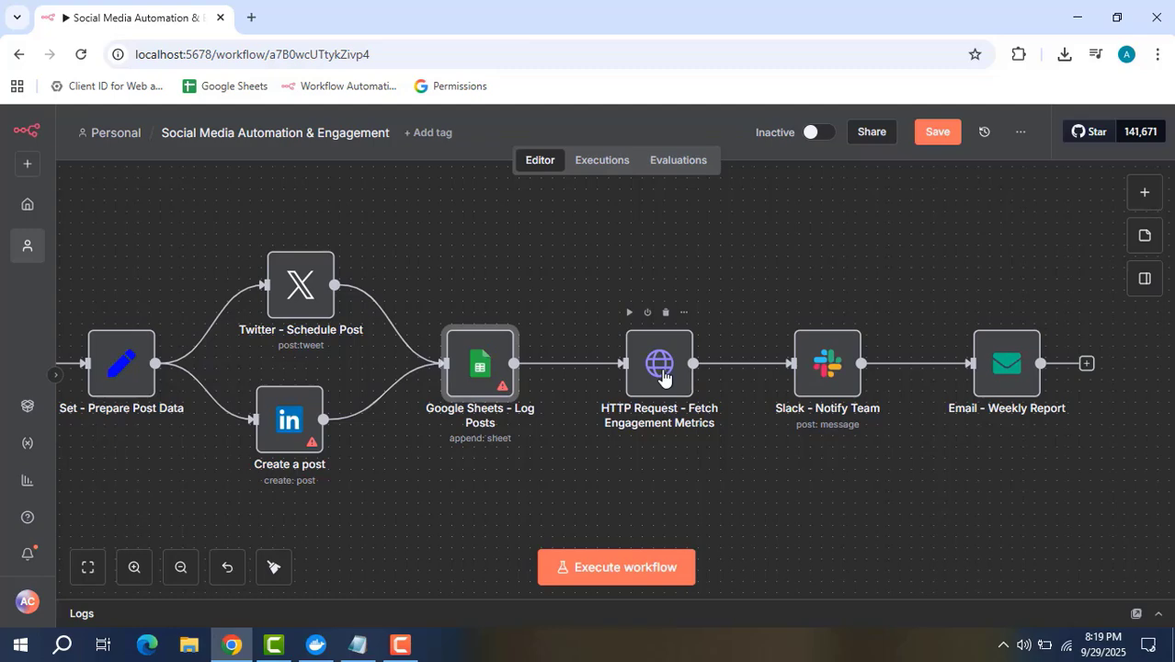
left_click(663, 377)
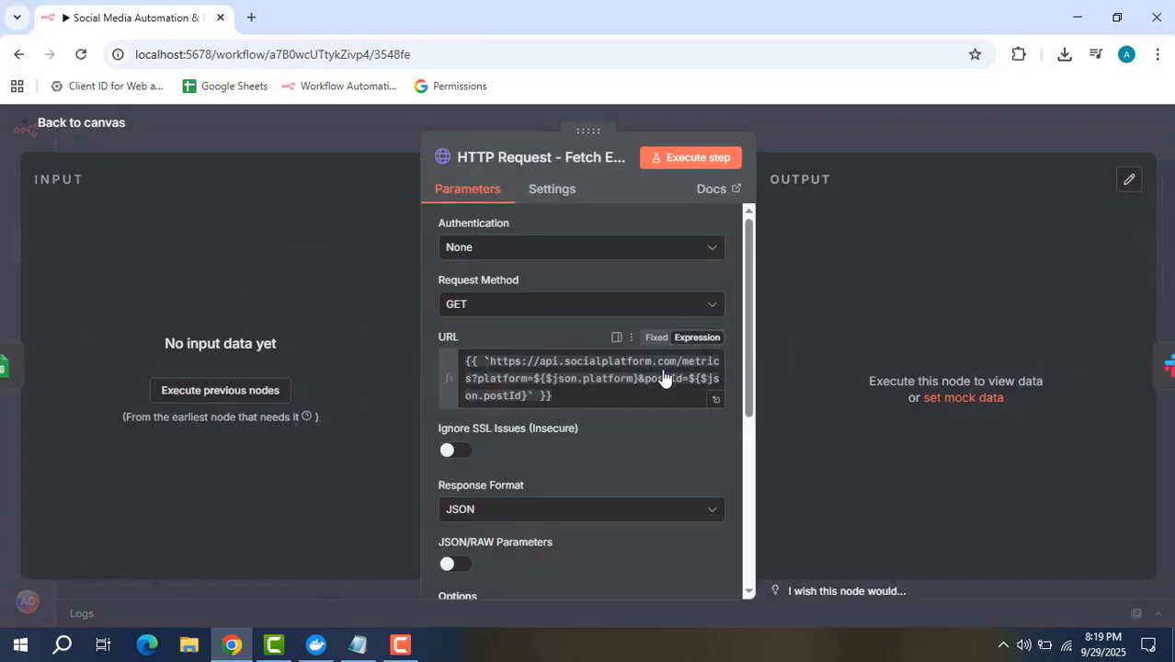
left_click(717, 399)
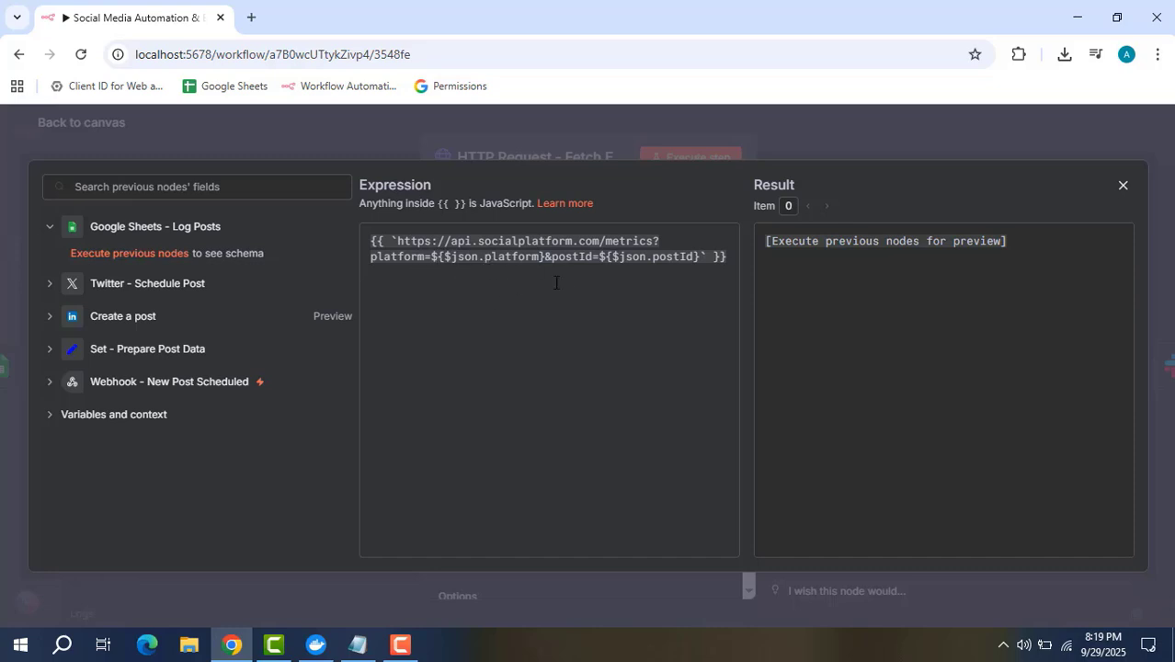
left_click(1122, 185)
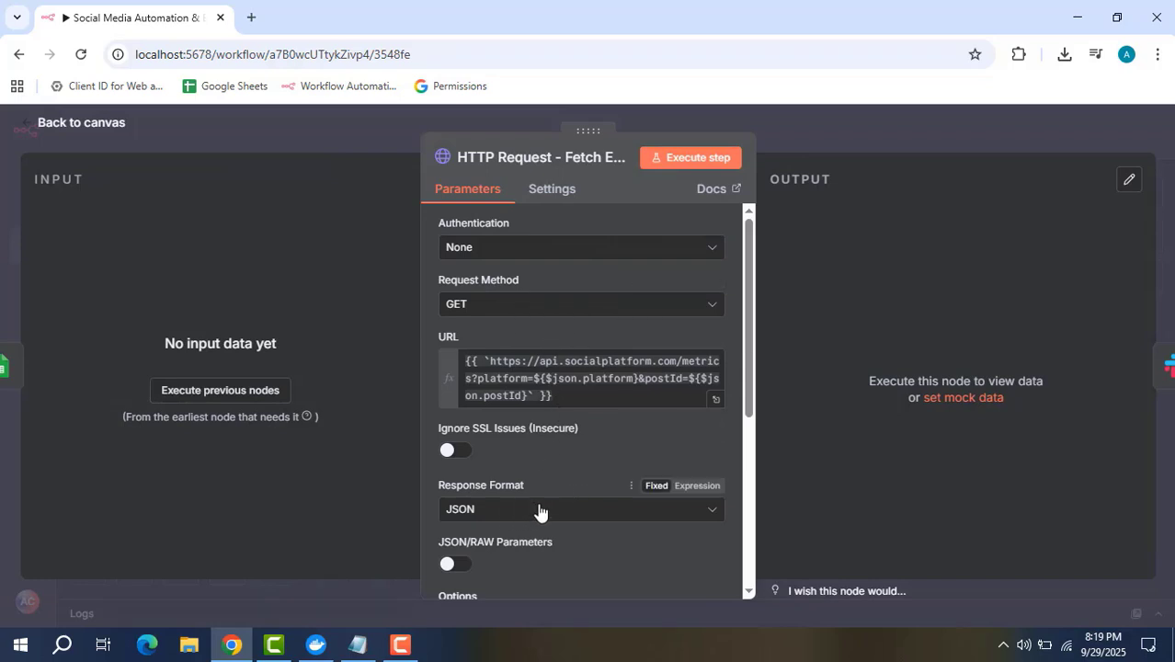
scroll(538, 505, "down", 1)
scroll(539, 421, "down", 1)
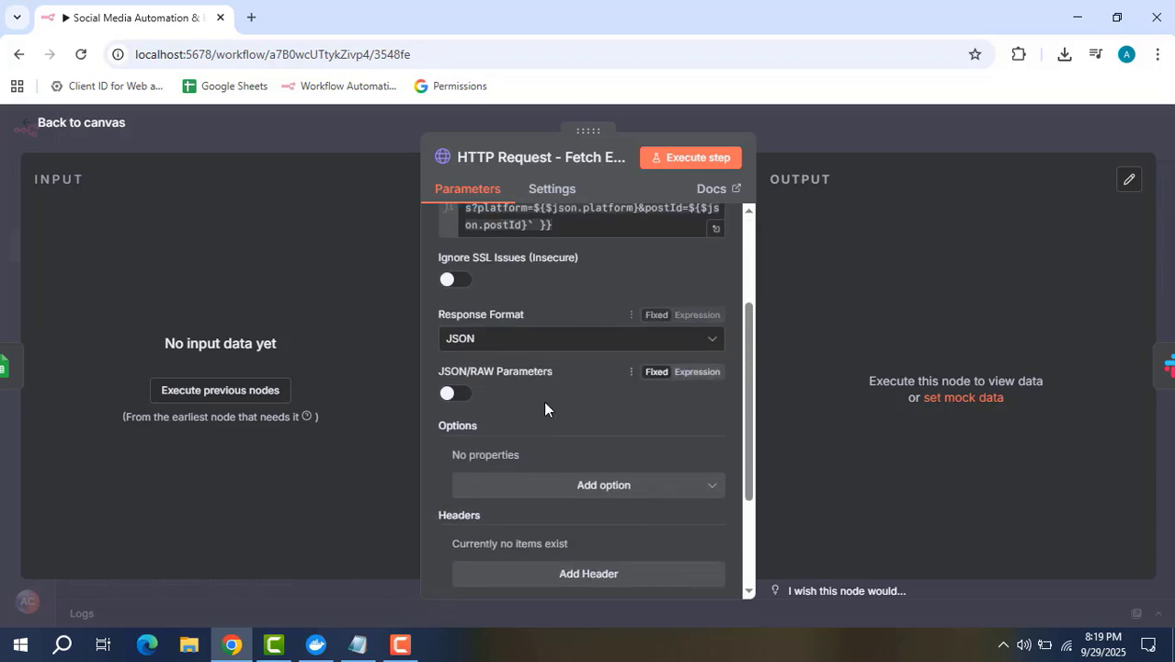
scroll(546, 410, "up", 1)
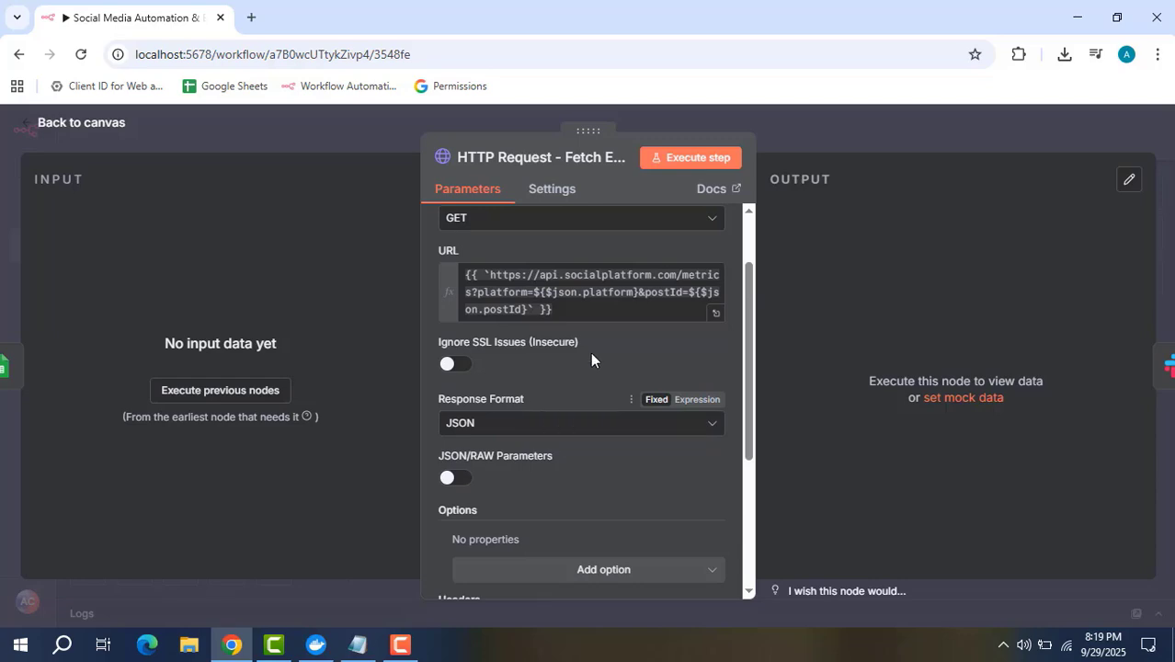
left_click(825, 146)
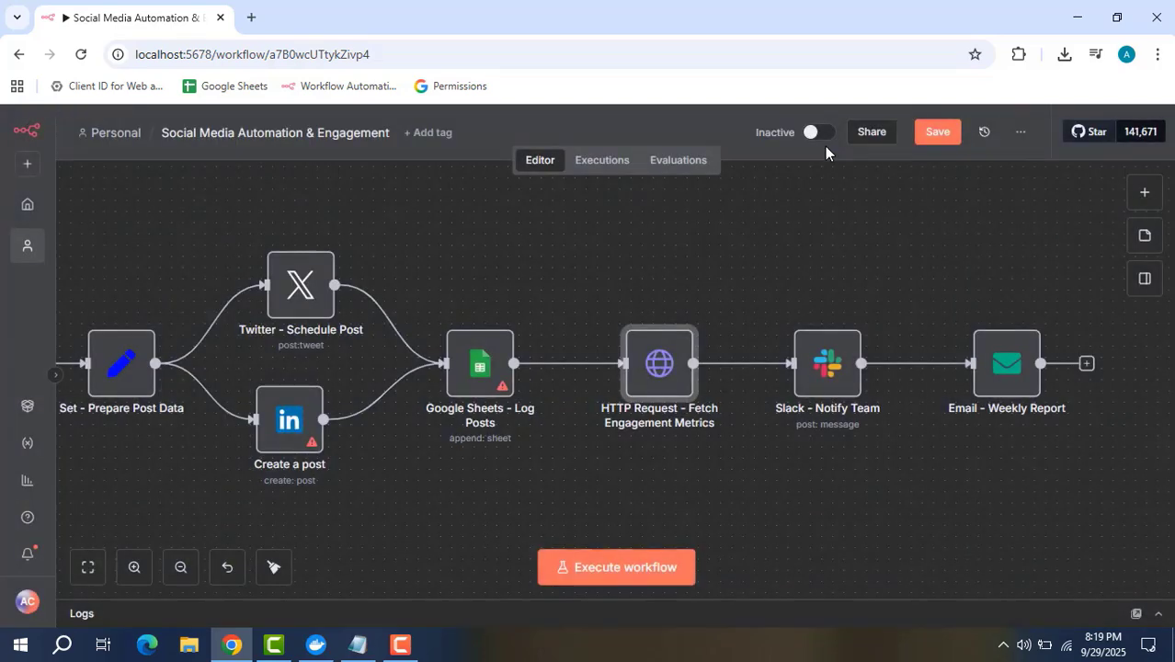
Review the channel of the social media workflow's Slack - Notify Team node and read its engagement message in the expanded text editor.
double_click(831, 368)
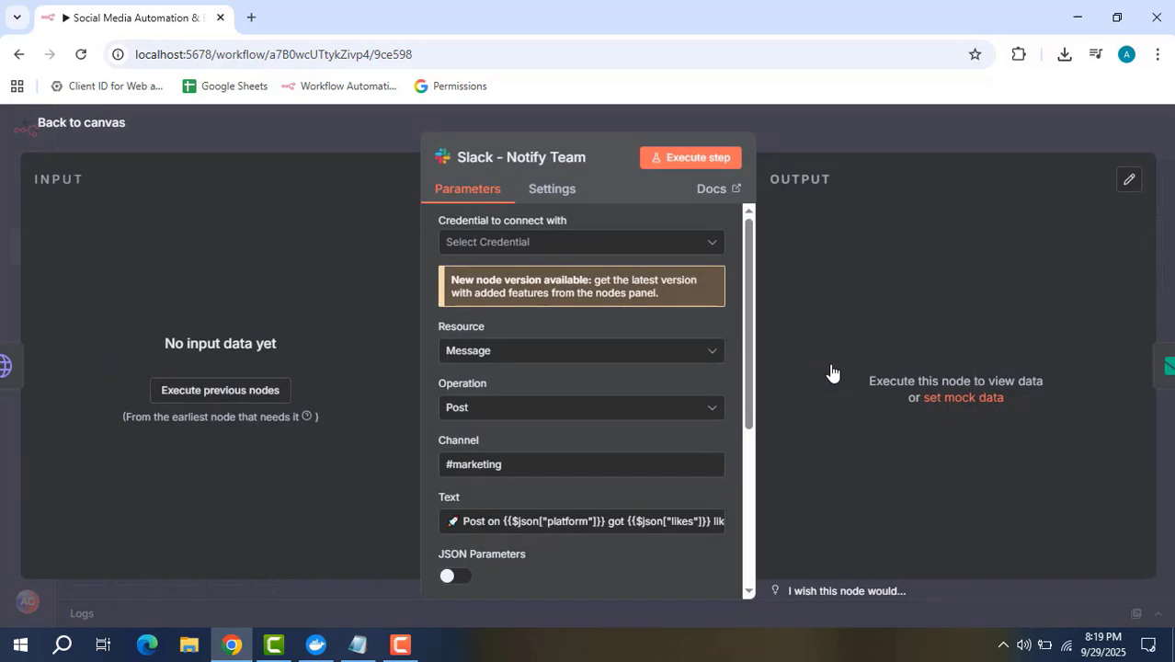
left_click_drag(550, 465, 408, 462)
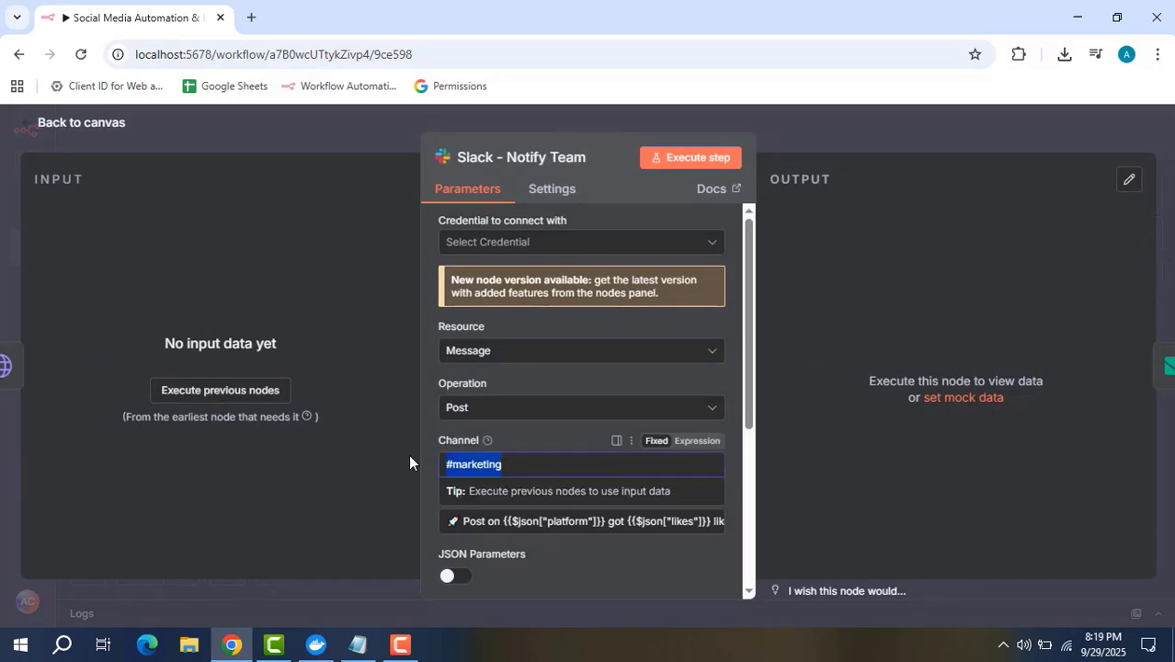
left_click(547, 431)
scroll(601, 446, "down", 1)
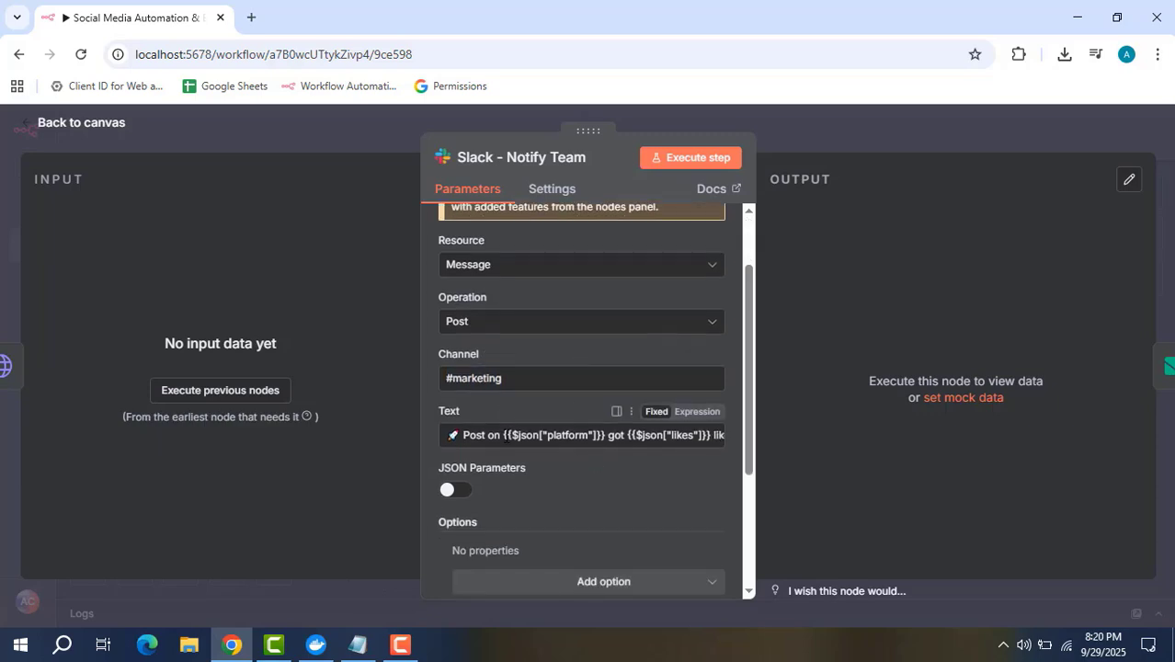
left_click(718, 442)
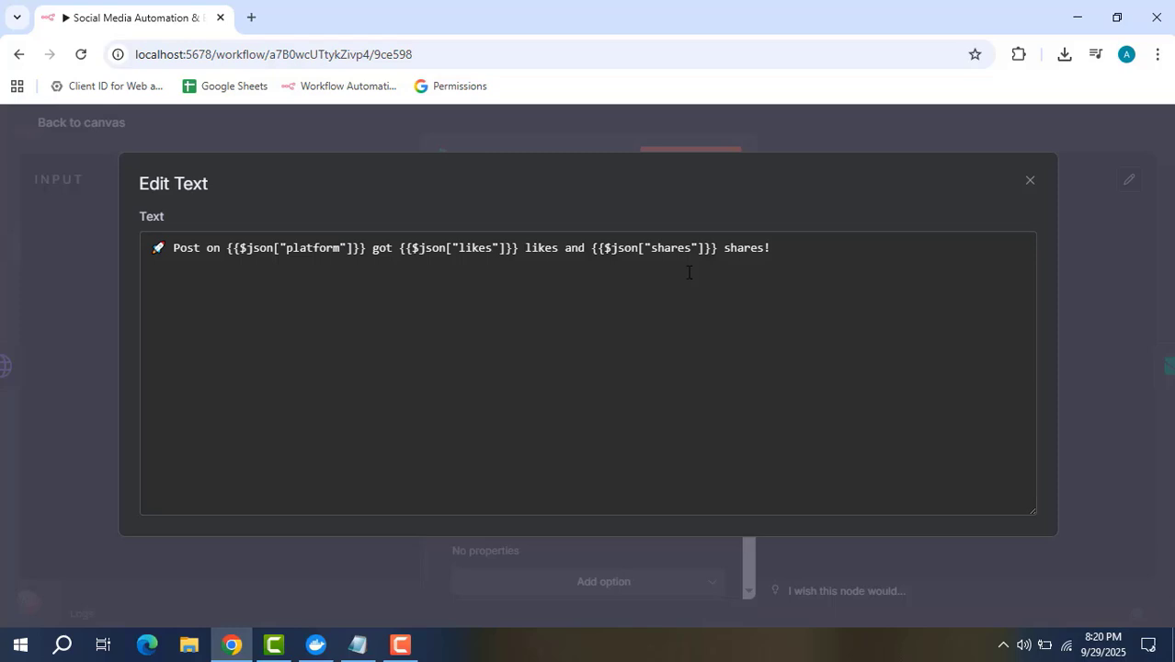
left_click(1030, 181)
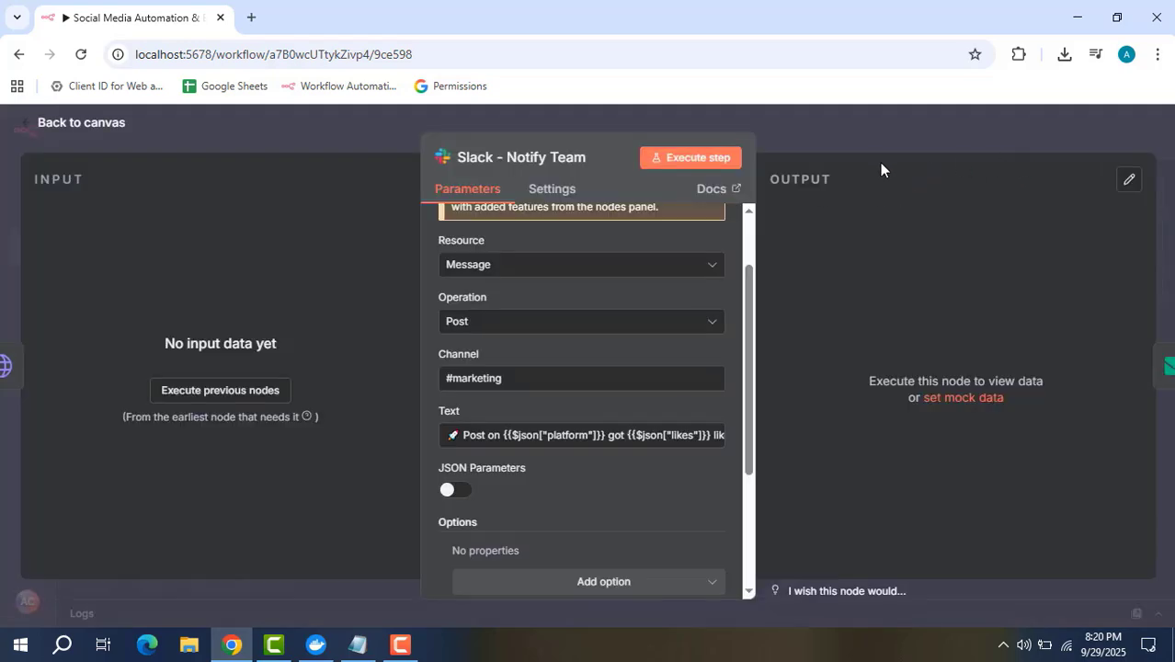
left_click(896, 140)
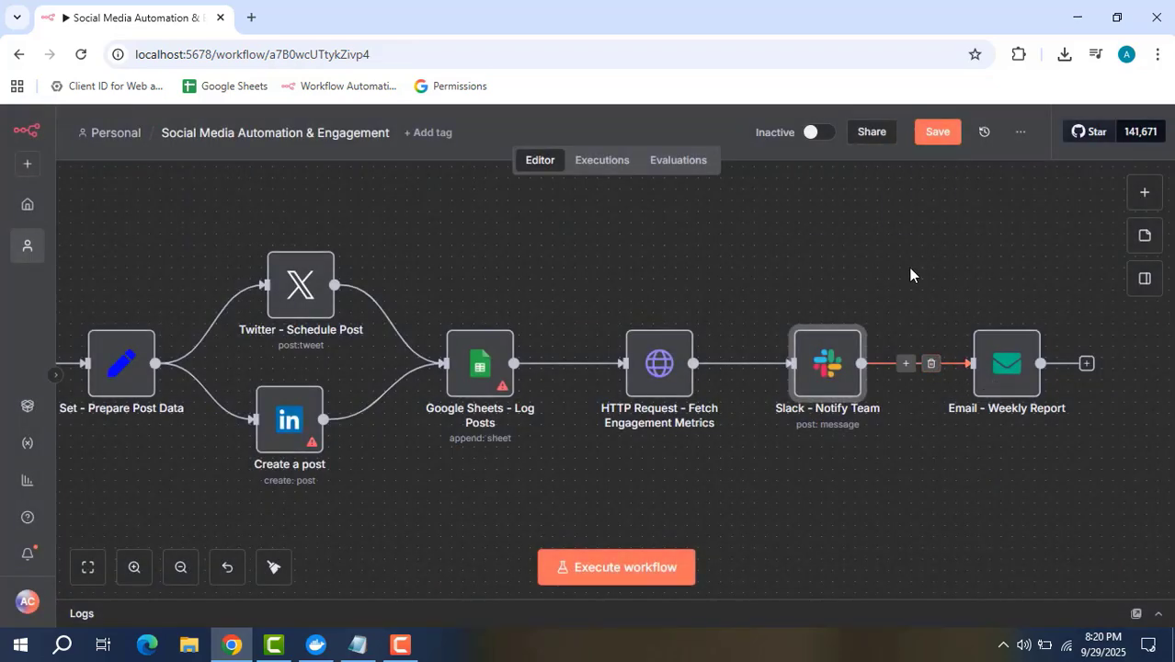
Review the sender, recipient, subject and text parameters of the Email - Weekly Report node.
scroll(903, 268, "right", 3)
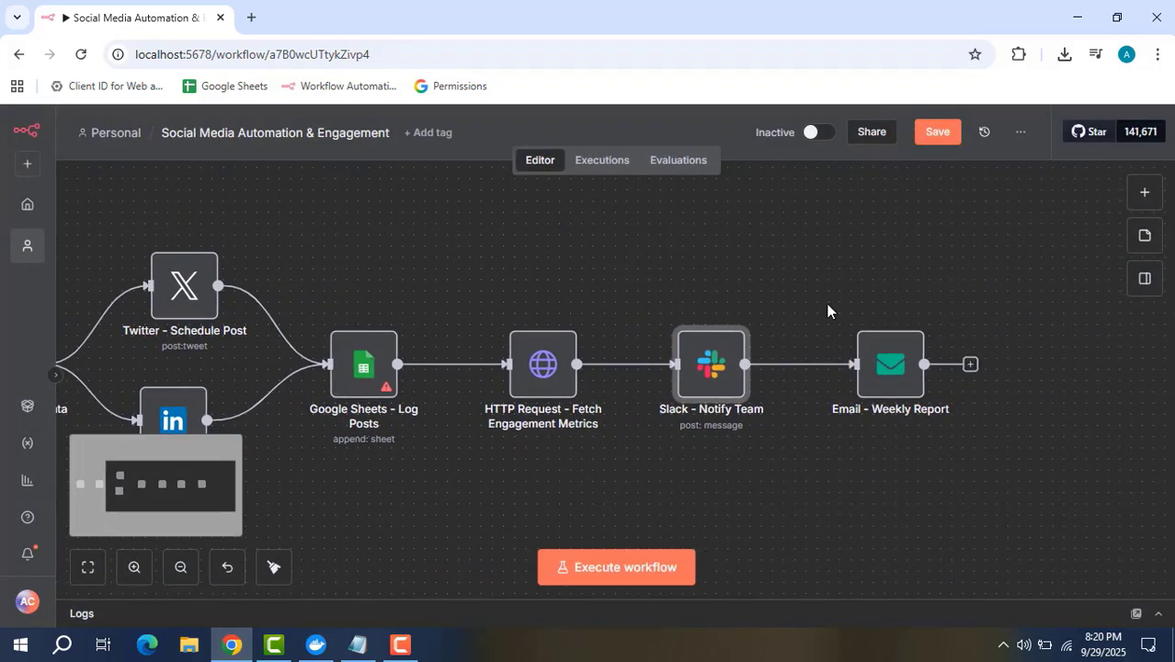
double_click(884, 376)
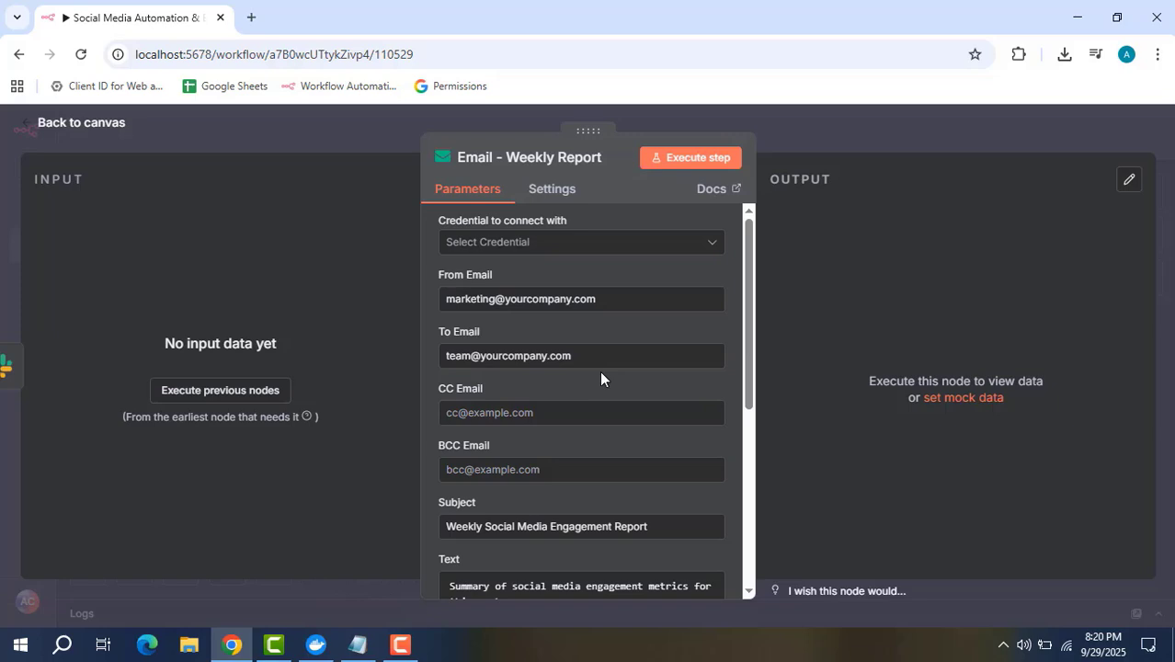
scroll(574, 388, "down", 2)
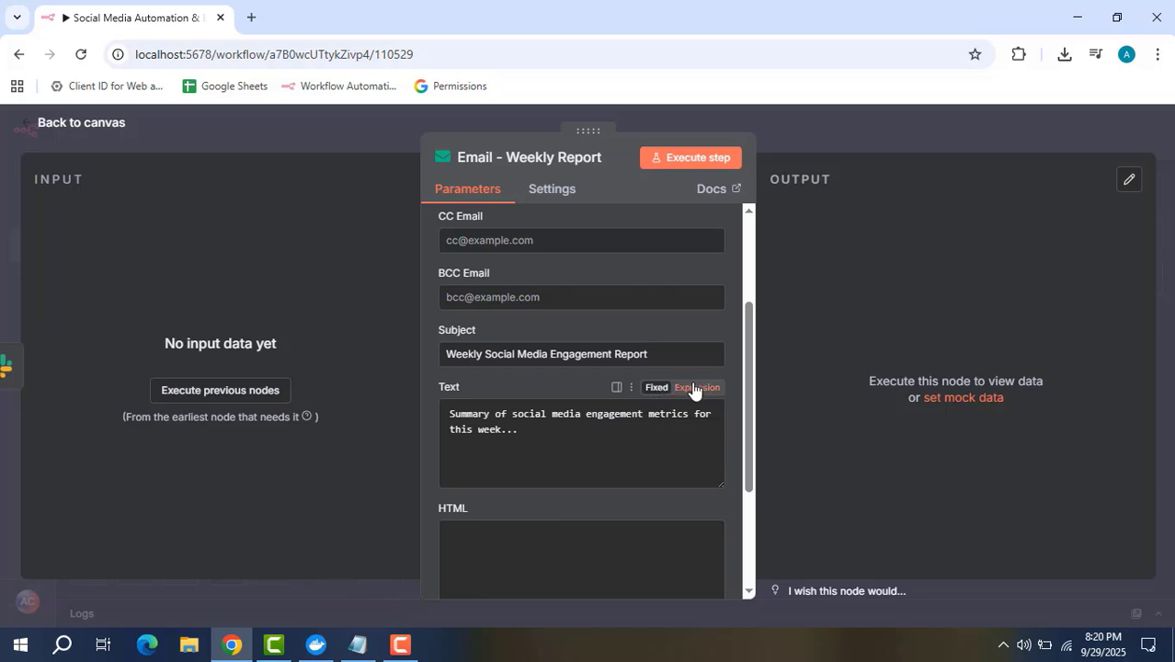
left_click(868, 125)
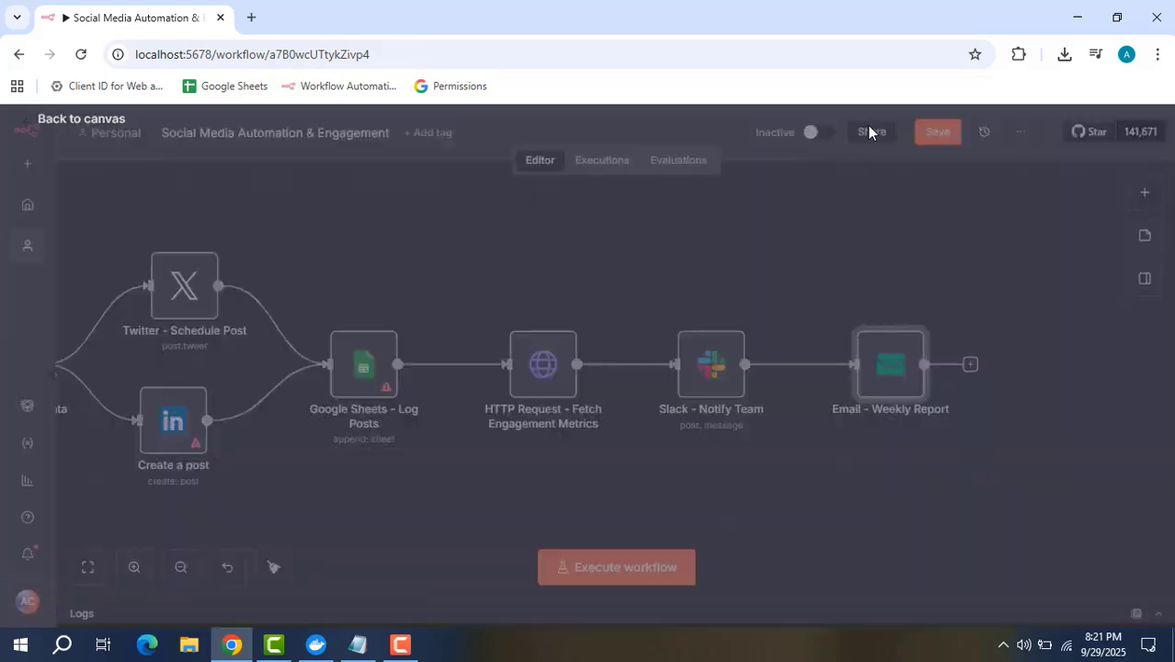
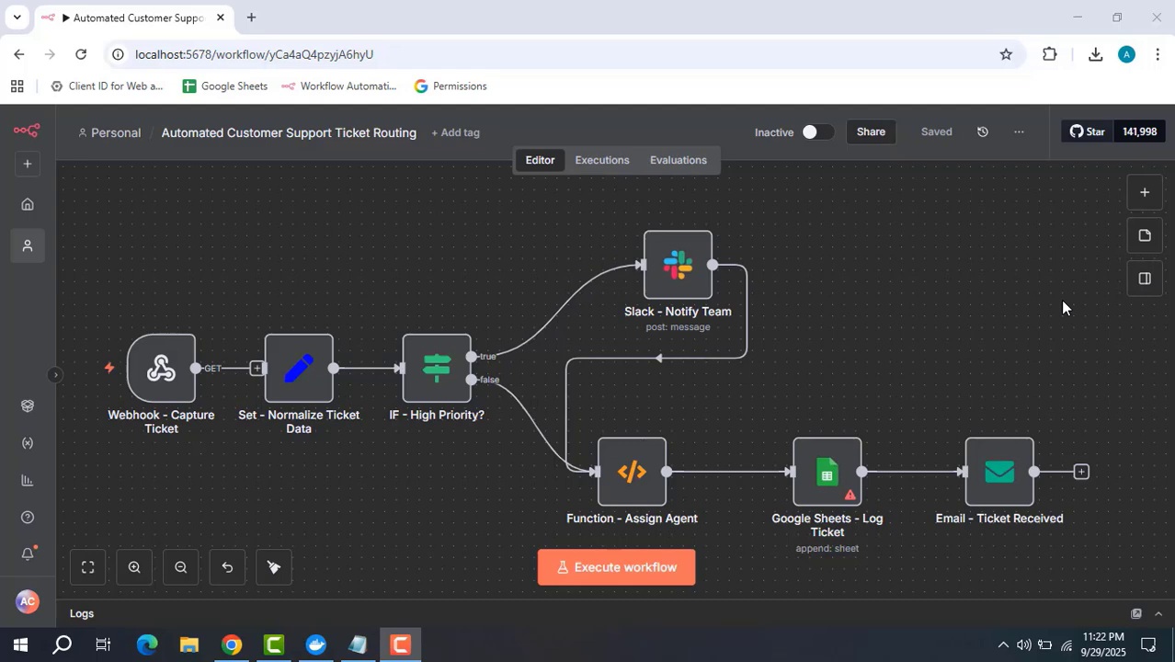
Review the parameters of the Webhook - Capture Ticket node, including its production URL.
mouse_move(163, 387)
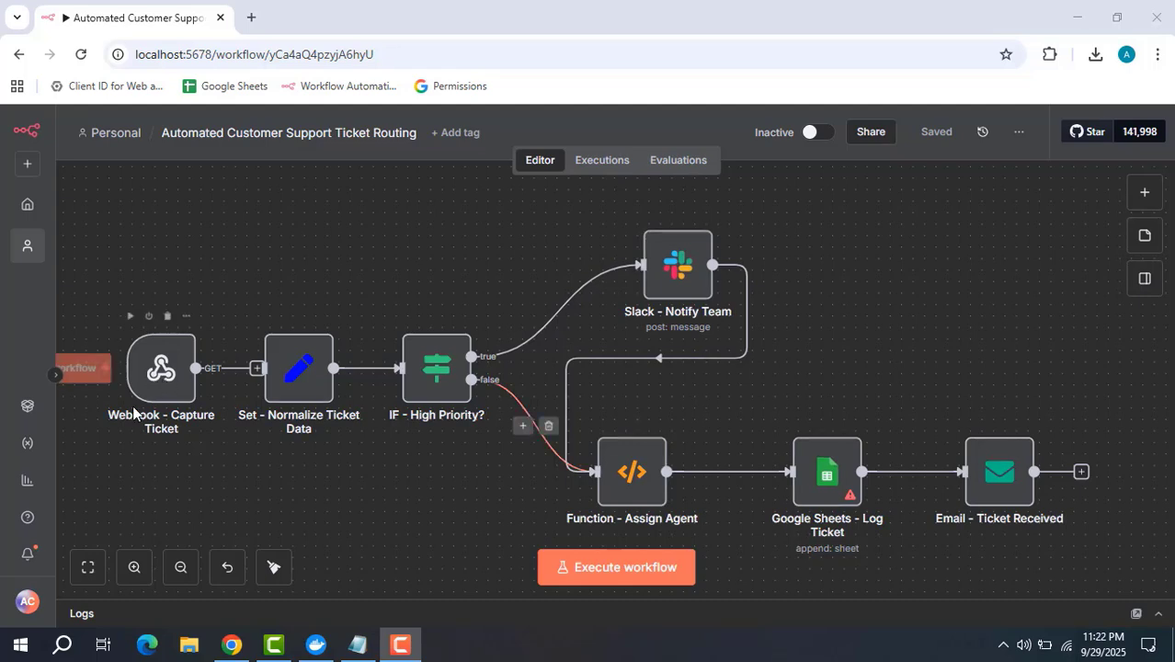
double_click(166, 390)
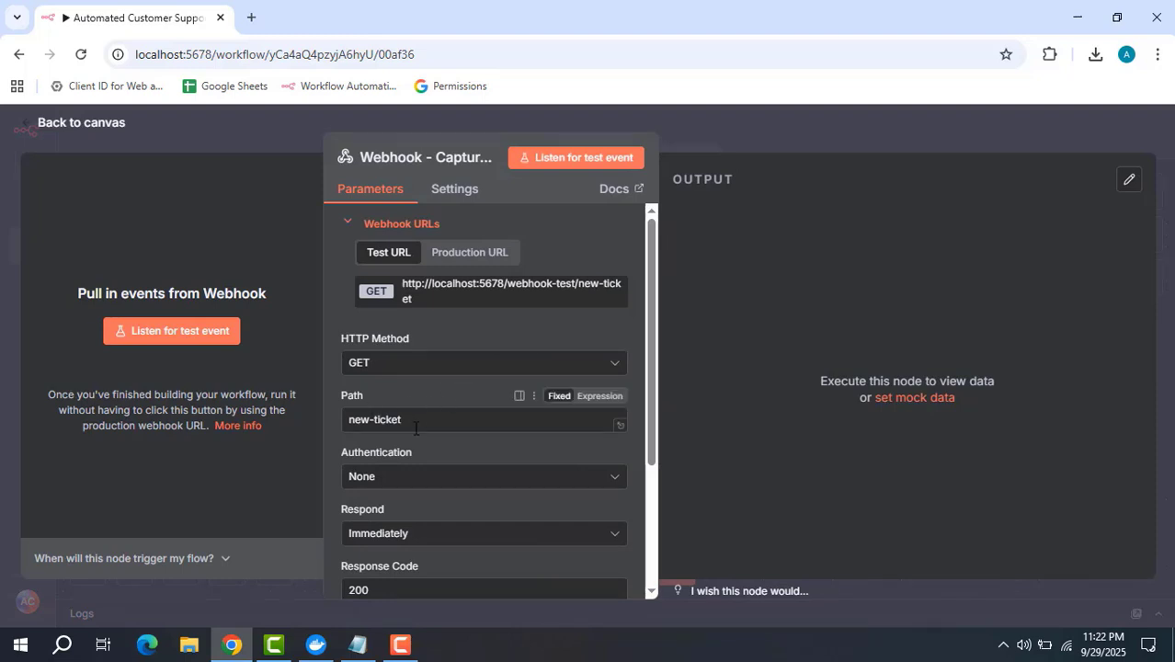
left_click(495, 253)
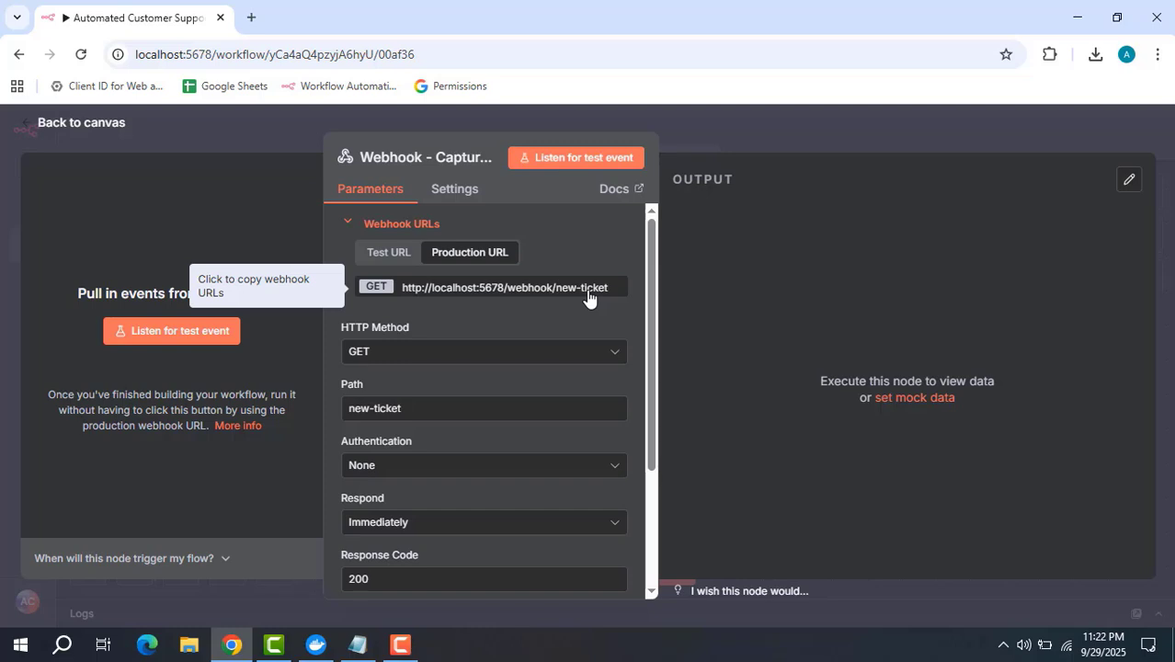
left_click(809, 134)
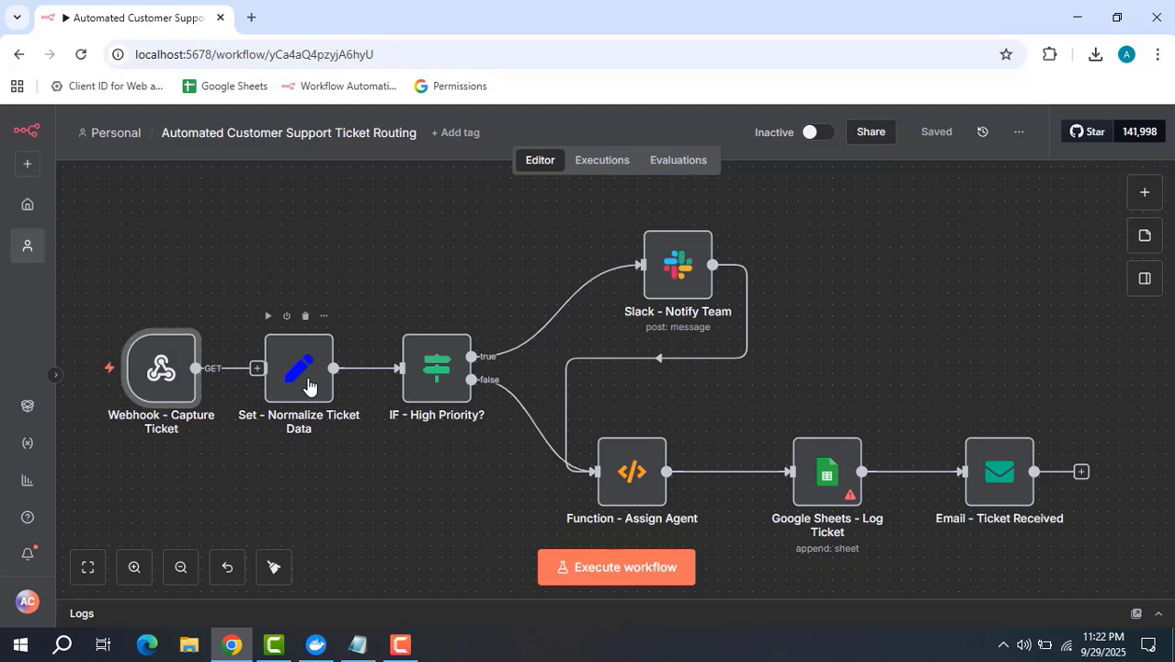
Add a string value to the Set - Normalize Ticket Data node and name it ticketID.
double_click(308, 386)
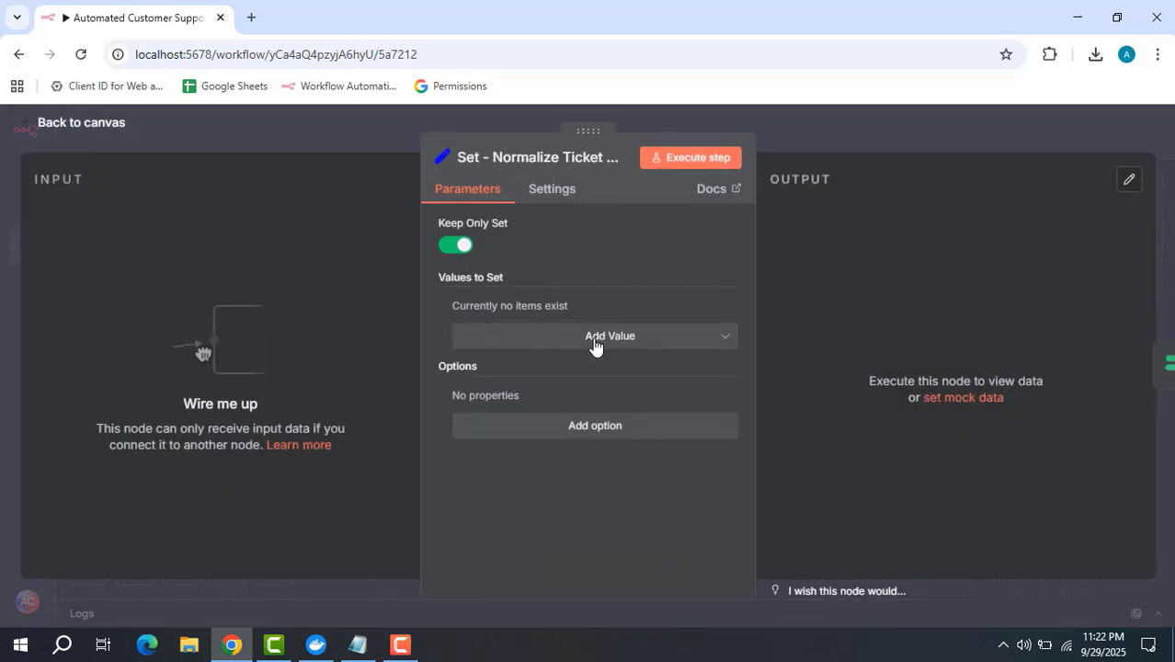
left_click(594, 342)
left_click(517, 443)
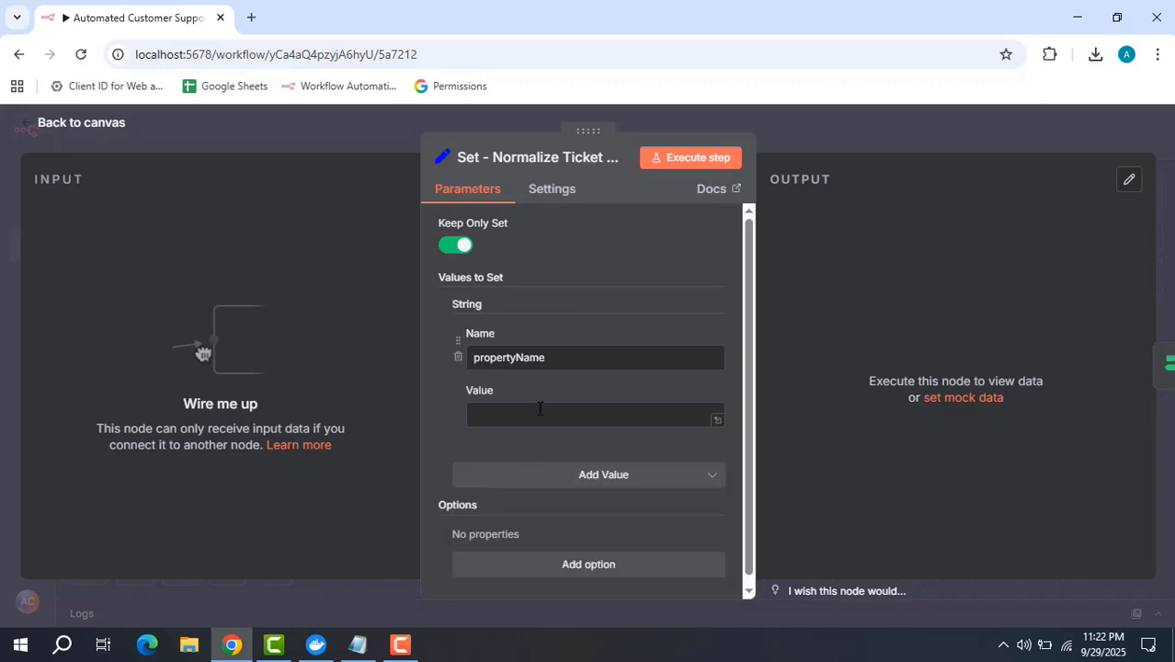
left_click_drag(544, 357, 470, 347)
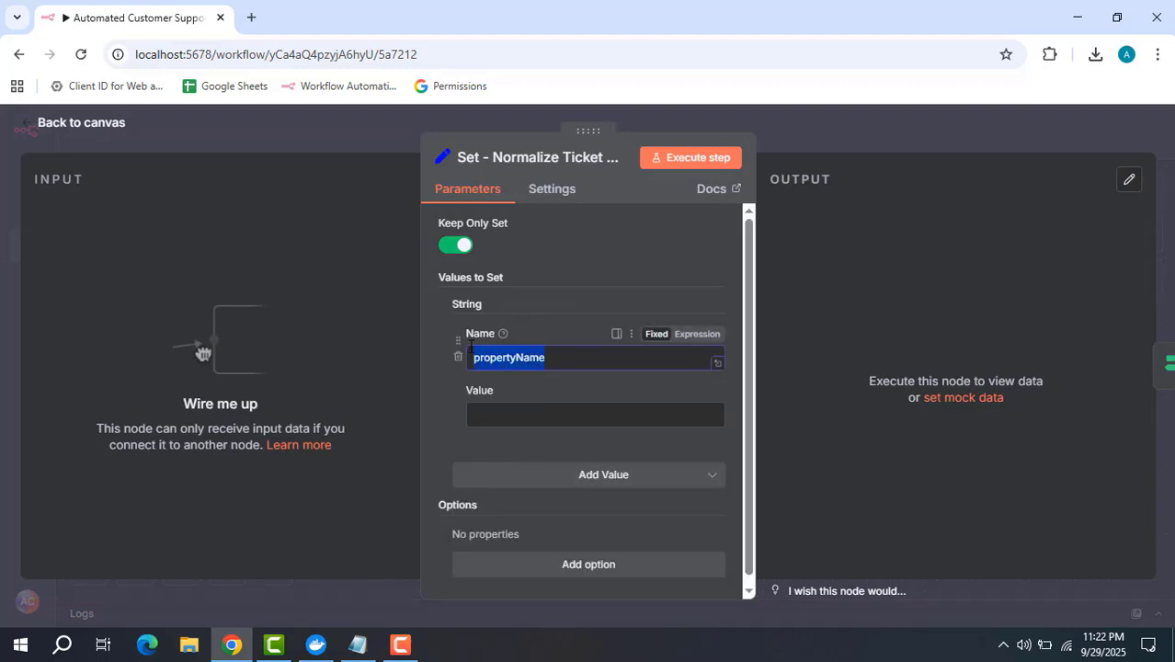
key("BackSpace")
type("ticketID")
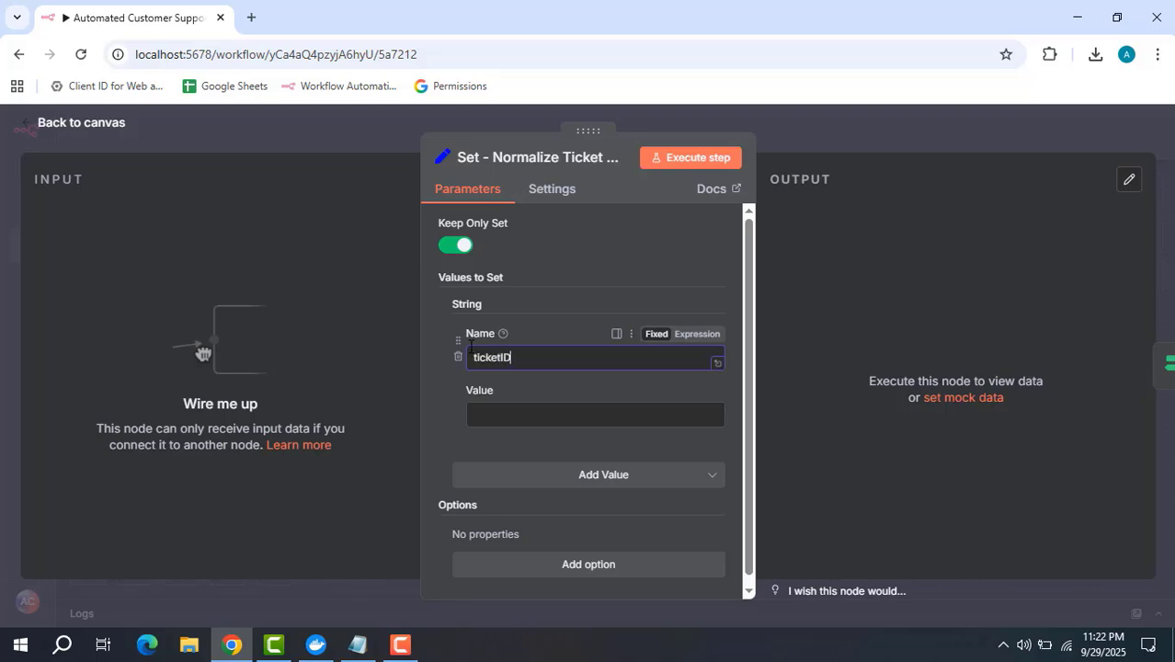
Replace the string value's name with customerEmail as an example field and clear it again.
key("BackSpace")
key("BackSpace")
key("BackSpace")
key("BackSpace")
key("BackSpace")
key("BackSpace")
key("BackSpace")
key("BackSpace")
type("customerEmail")
key("BackSpace")
key("BackSpace")
key("BackSpace")
key("BackSpace")
key("BackSpace")
key("BackSpace")
key("BackSpace")
key("BackSpace")
key("BackSpace")
key("BackSpace")
key("BackSpace")
key("BackSpace")
key("BackSpace")
Enter subject and mesaage in turn as example names for the string value, clearing the name after each.
type("subject")
key("BackSpace")
key("BackSpace")
key("BackSpace")
key("BackSpace")
key("BackSpace")
key("BackSpace")
key("BackSpace")
type("mesaage")
key("BackSpace")
key("BackSpace")
key("BackSpace")
key("BackSpace")
key("BackSpace")
key("BackSpace")
key("BackSpace")
Enter priority as the string value's example name, clear it, and return to the workflow canvas.
type("priority")
key("BackSpace")
key("BackSpace")
key("BackSpace")
key("BackSpace")
key("BackSpace")
key("BackSpace")
key("BackSpace")
key("BackSpace")
left_click(913, 127)
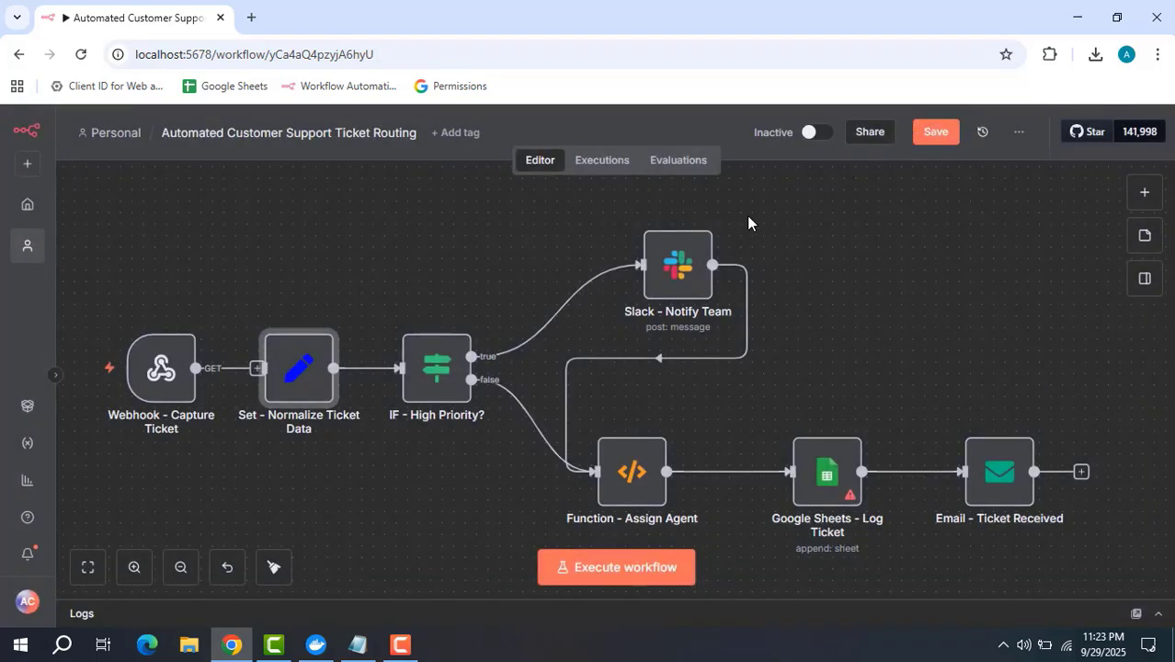
Review the condition of the IF - High Priority? node and read the Function - Assign Agent node's JavaScript in the expanded editor.
double_click(436, 371)
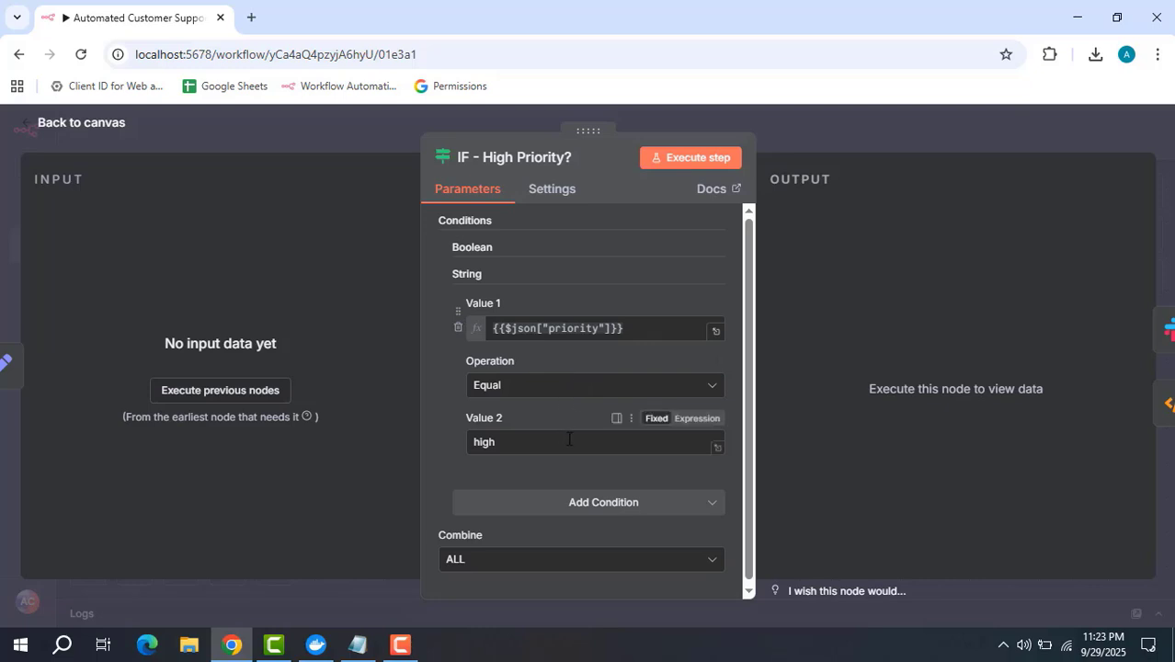
left_click(828, 134)
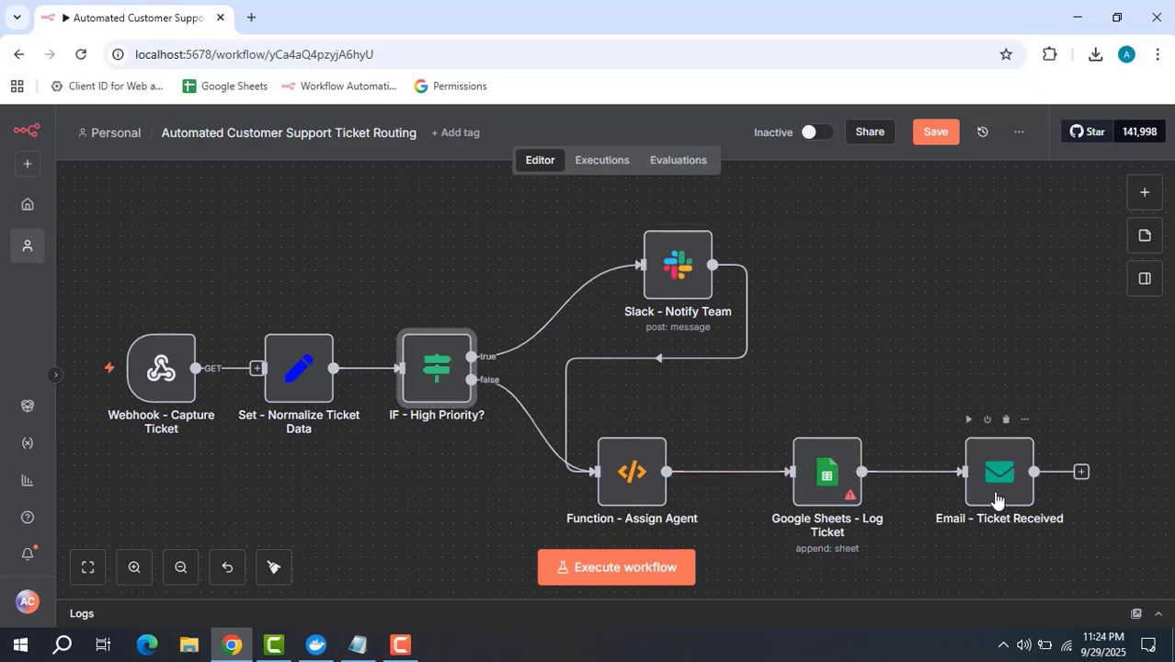
double_click(632, 479)
left_click(732, 451)
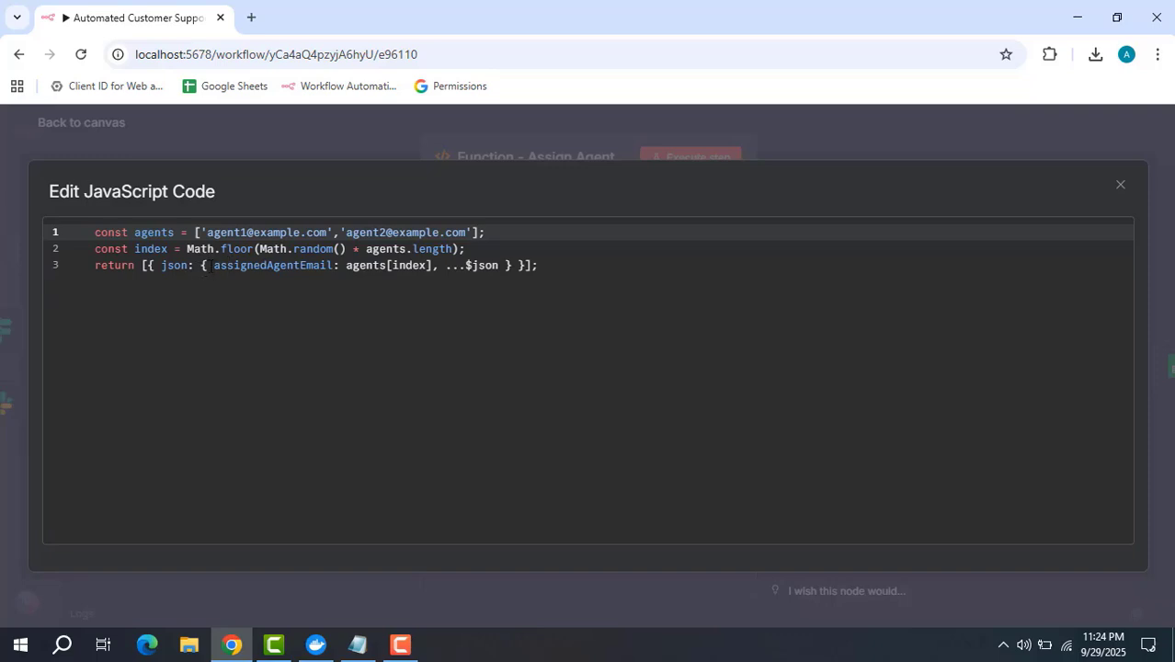
left_click_drag(210, 267, 337, 266)
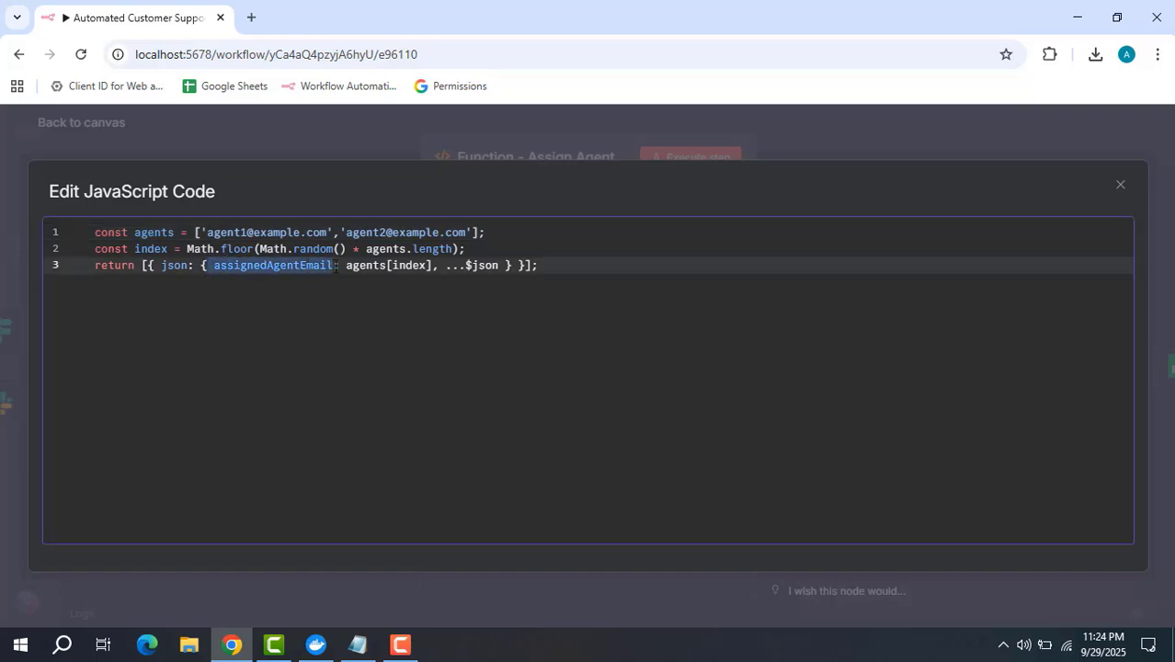
left_click(872, 140)
left_click(864, 129)
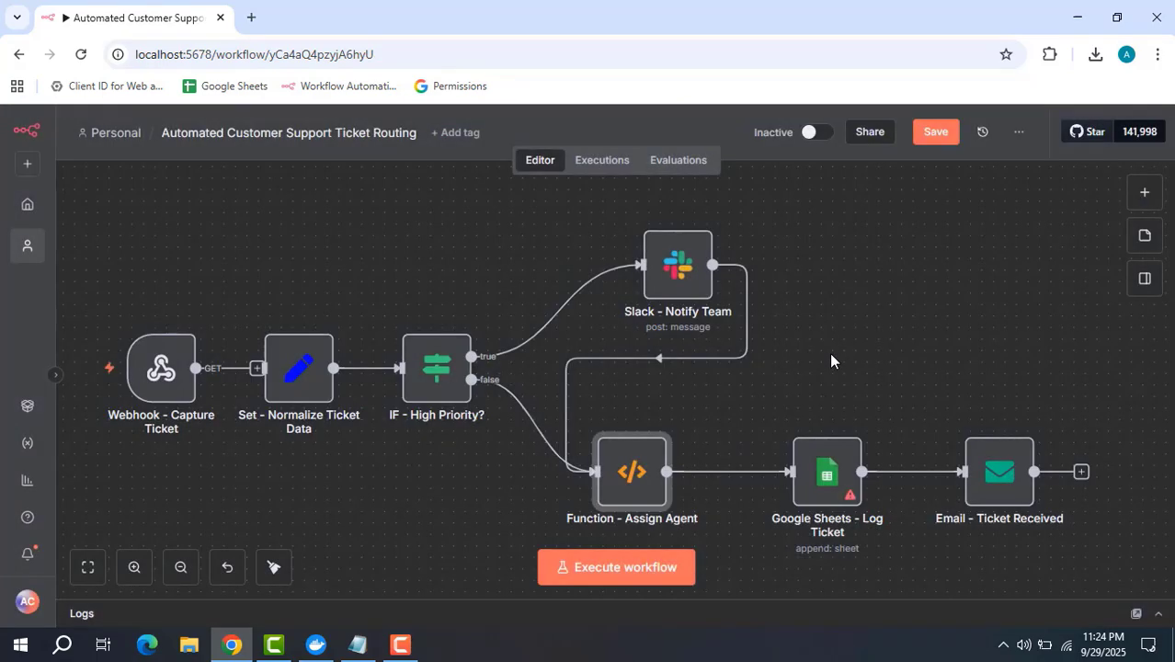
Review the credential, resource, operation, spreadsheet ID and range parameters of the Google Sheets - Log Ticket node.
left_click_drag(857, 358, 807, 317)
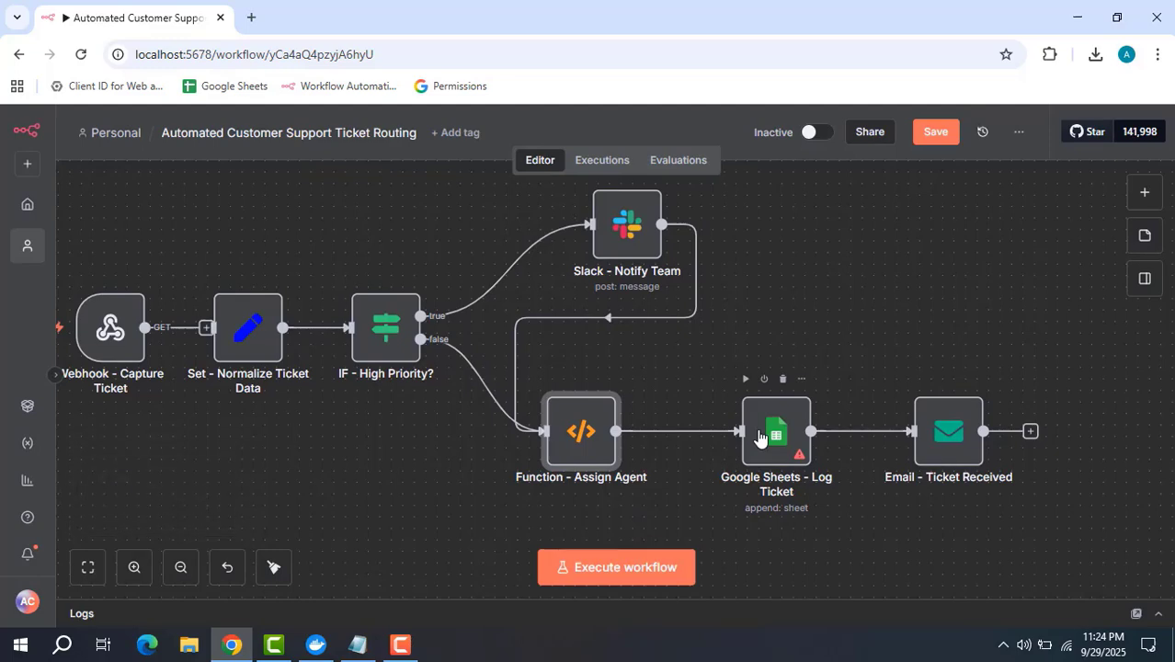
double_click(760, 438)
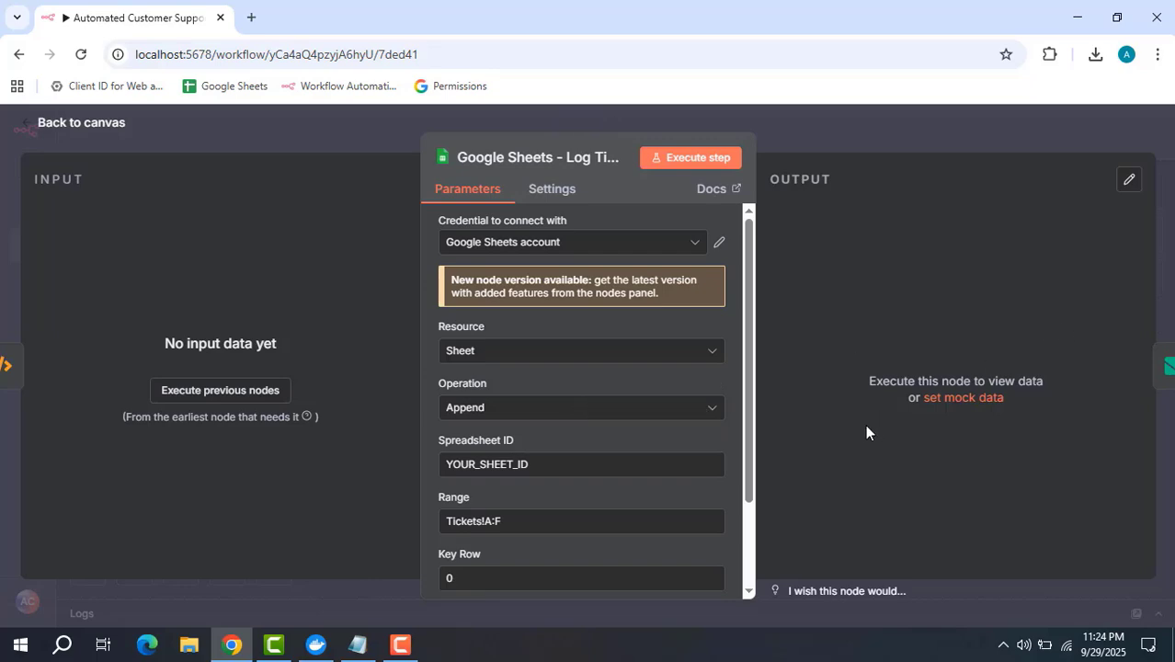
left_click(918, 140)
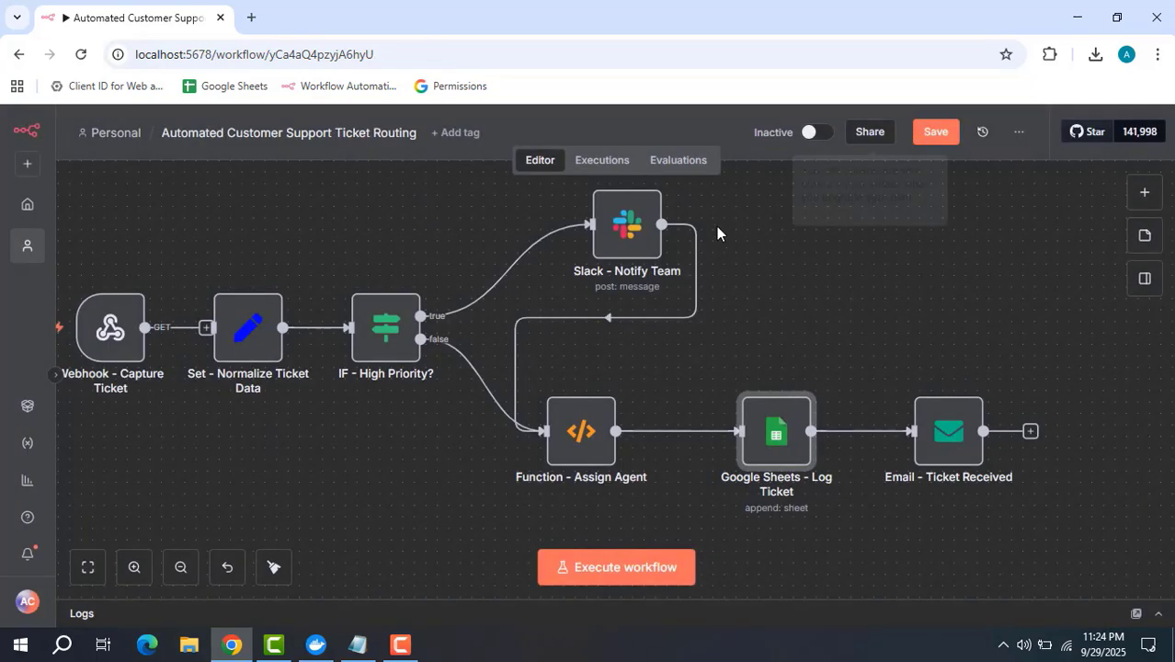
Review the channel of the ticket workflow's Slack - Notify Team node and read its alert message in the expanded text editor.
left_click(631, 249)
double_click(631, 248)
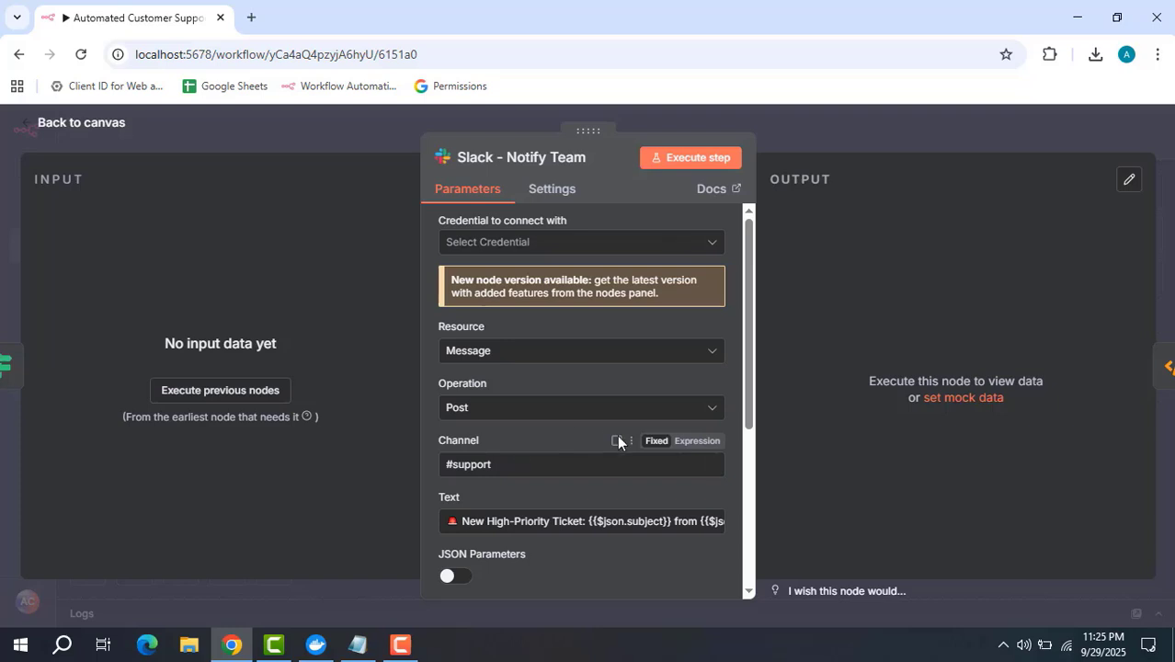
left_click(720, 531)
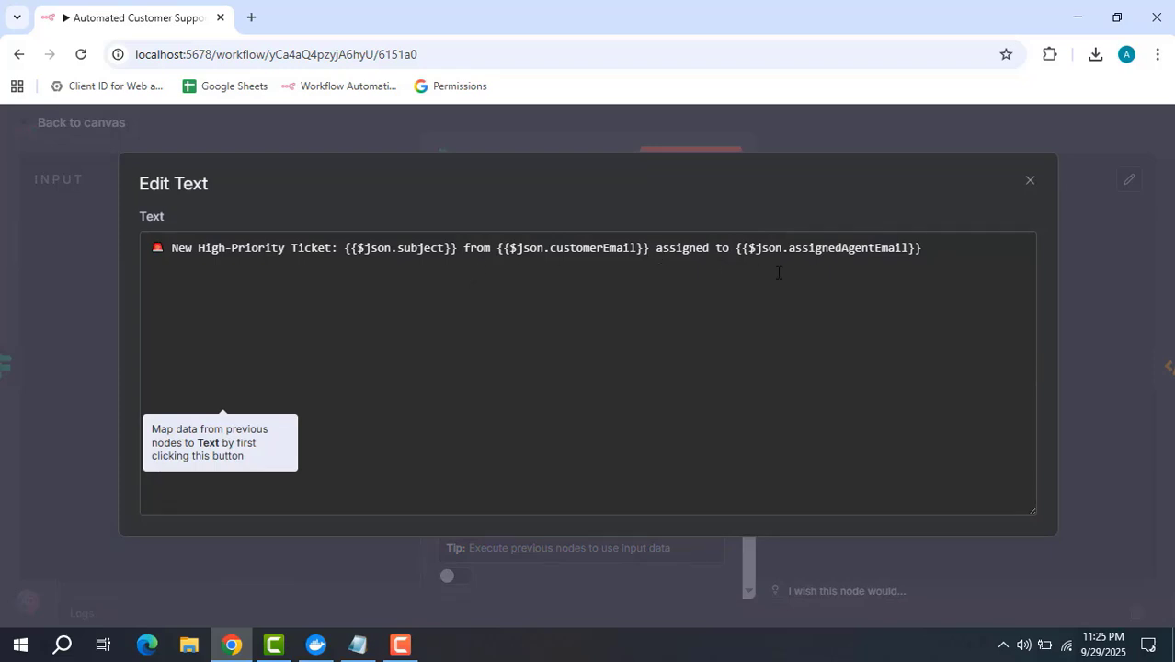
left_click(1030, 186)
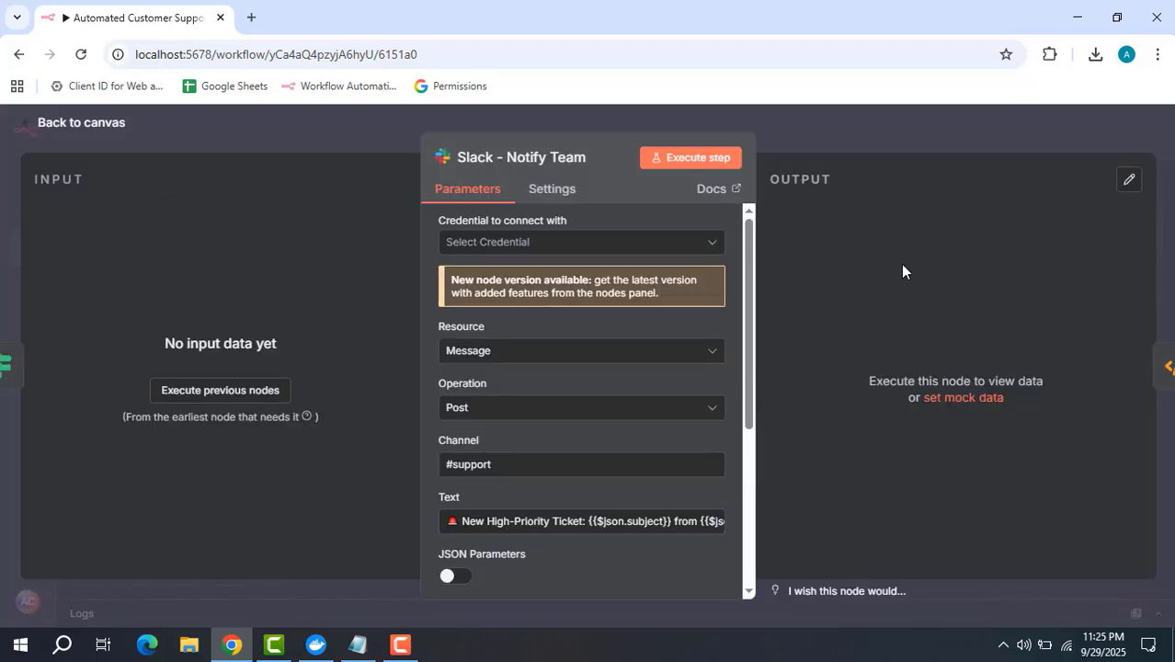
left_click(905, 134)
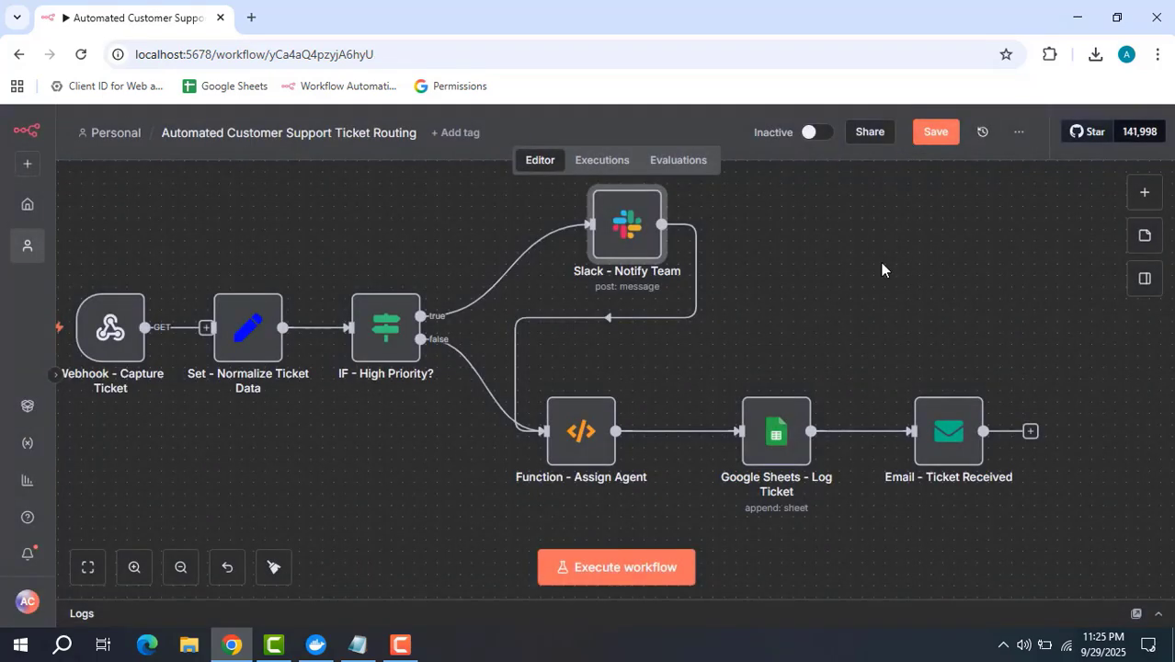
Review the sender, recipient, subject and text parameters of the Email - Ticket Received node.
left_click(953, 438)
double_click(952, 438)
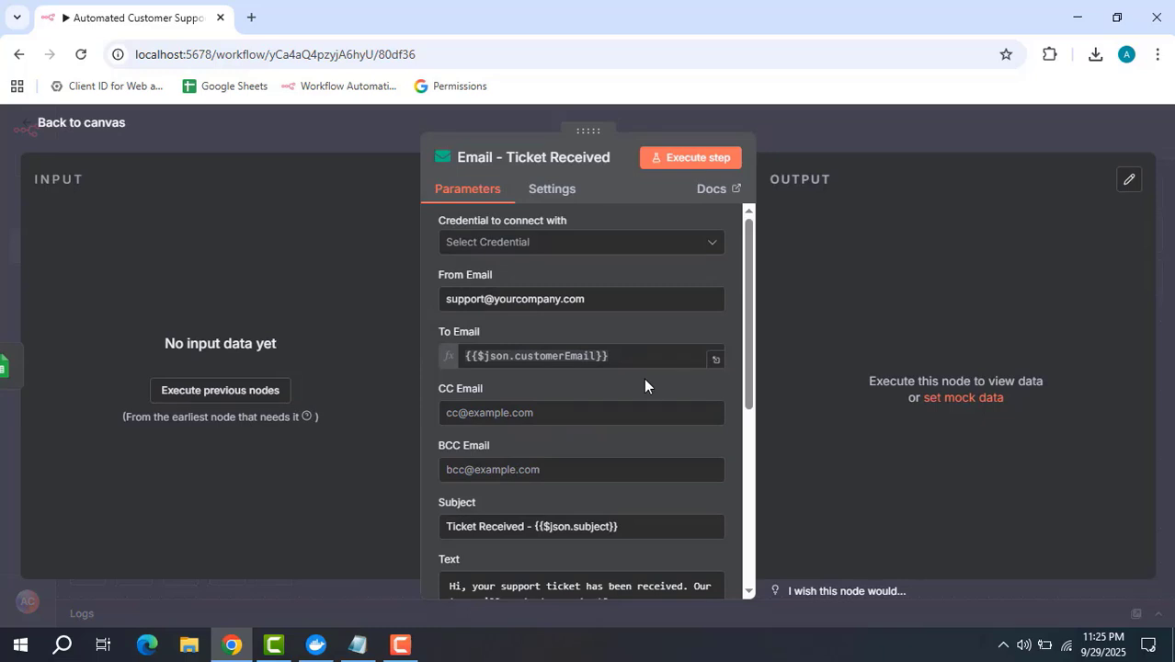
mouse_move(645, 380)
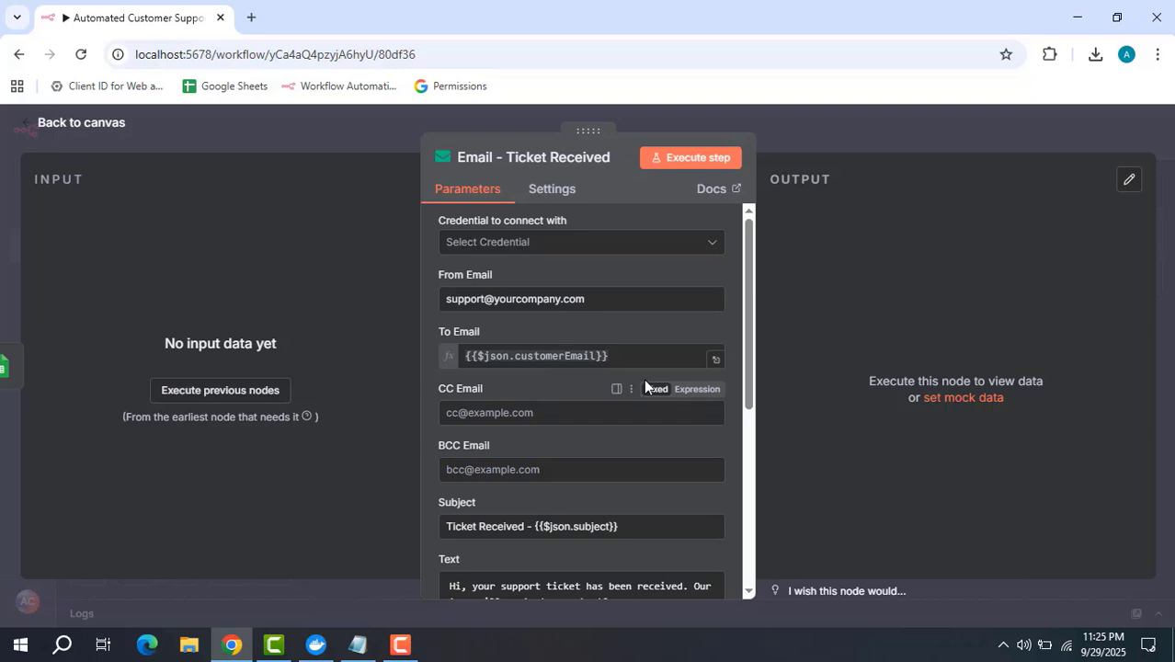
scroll(644, 379, "down", 2)
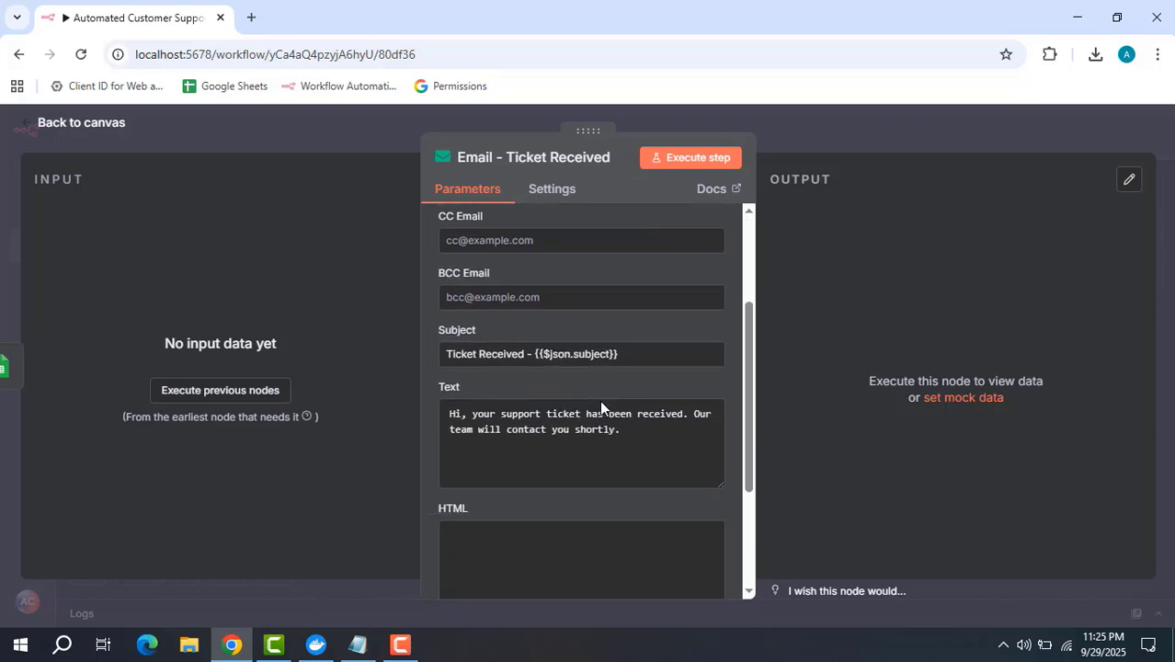
mouse_move(615, 354)
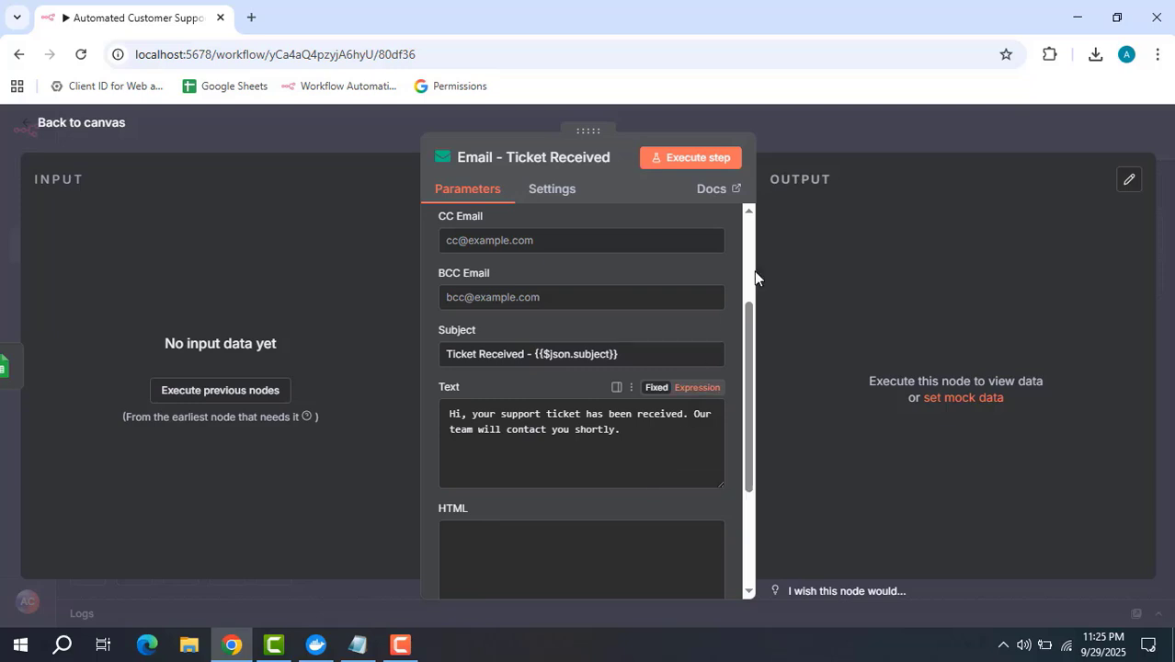
left_click(867, 138)
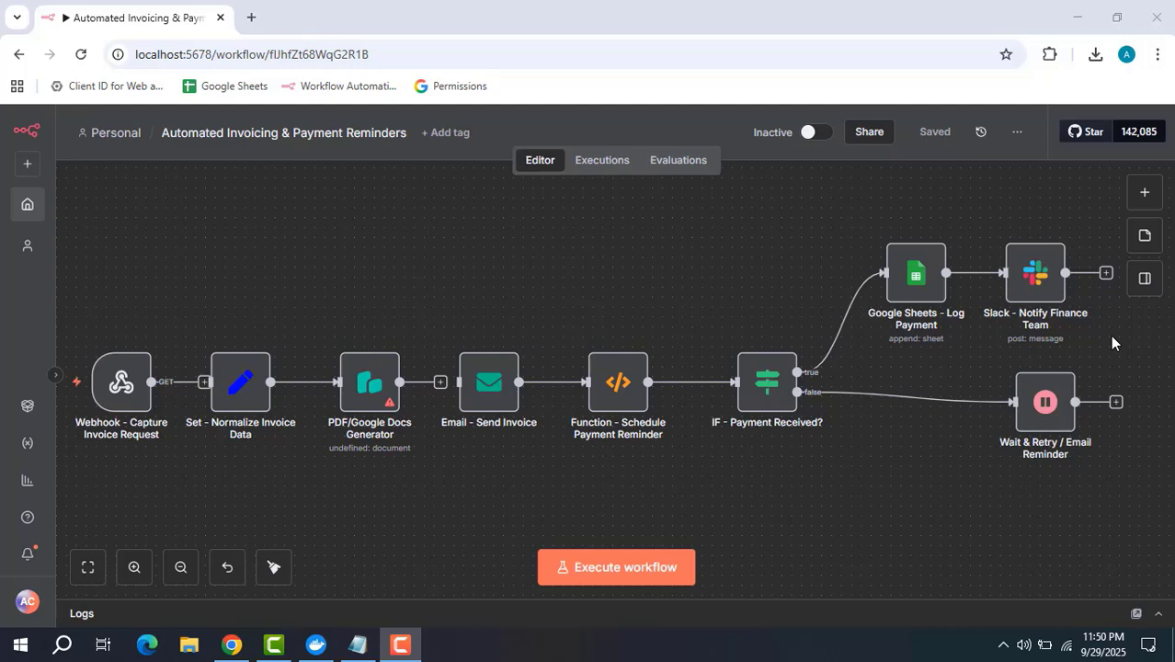
Review the URL, HTTP method, path and response parameters of the Webhook - Capture Invoice Request node.
mouse_move(141, 396)
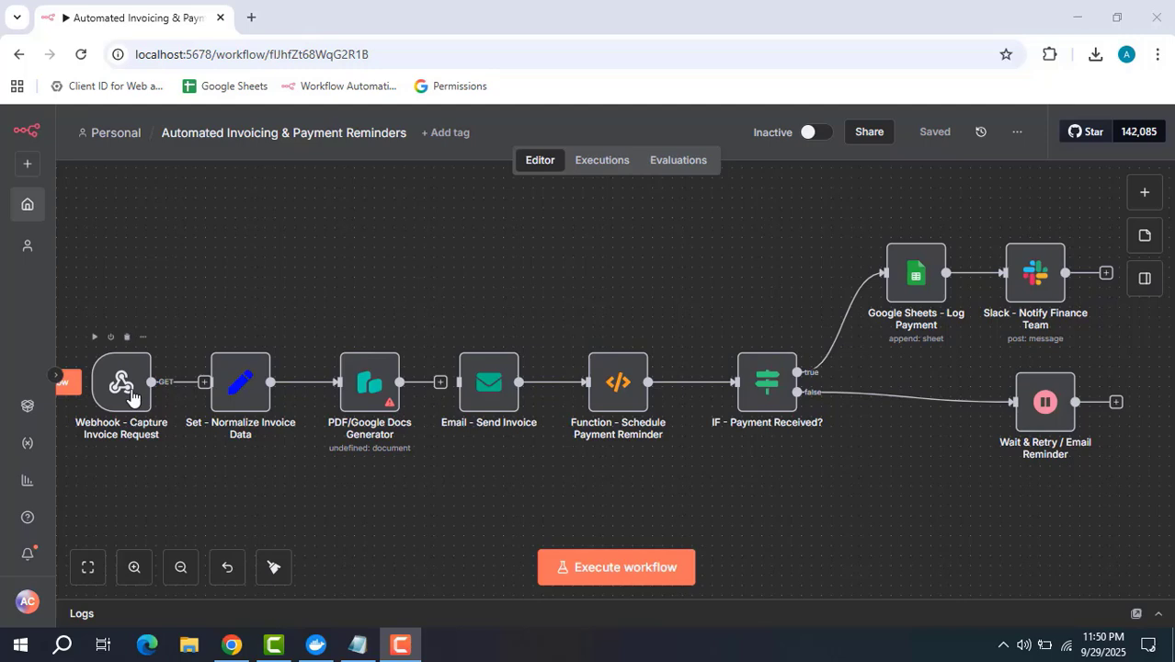
double_click(131, 395)
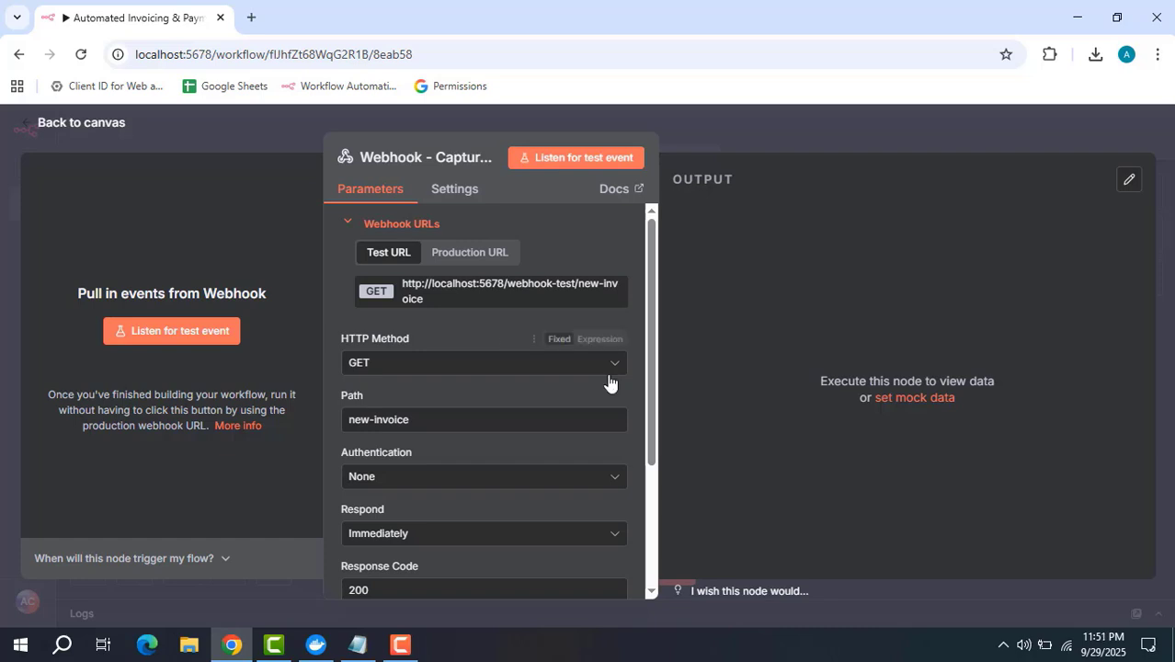
left_click(740, 120)
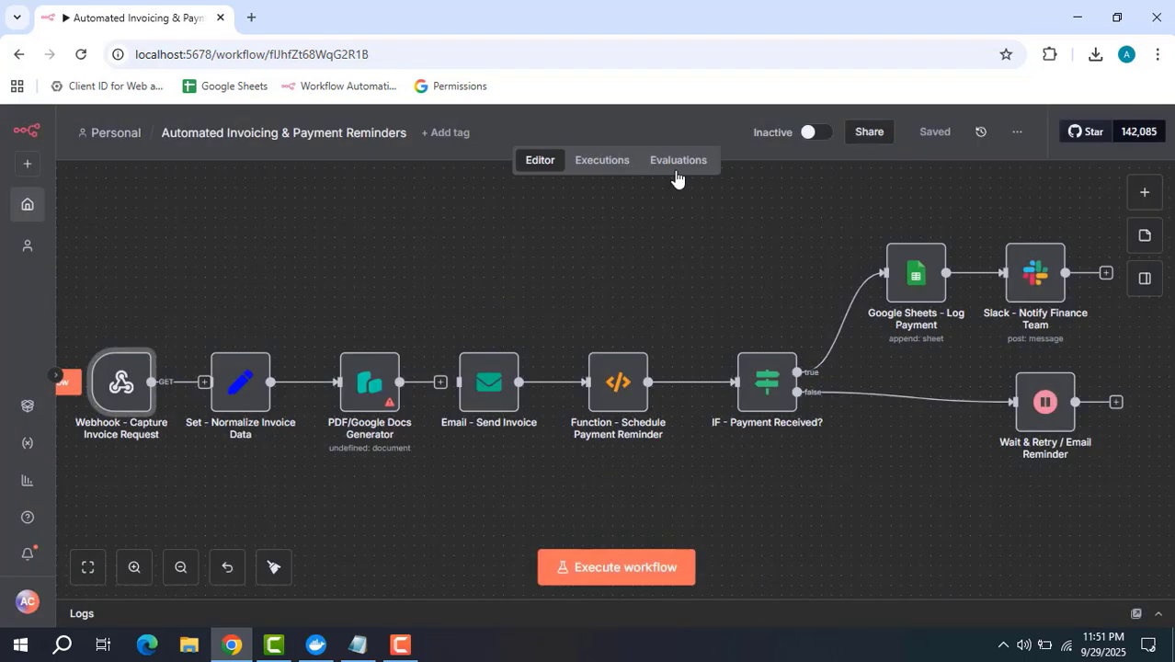
Add a string value to the Set - Normalize Invoice Data node.
double_click(239, 395)
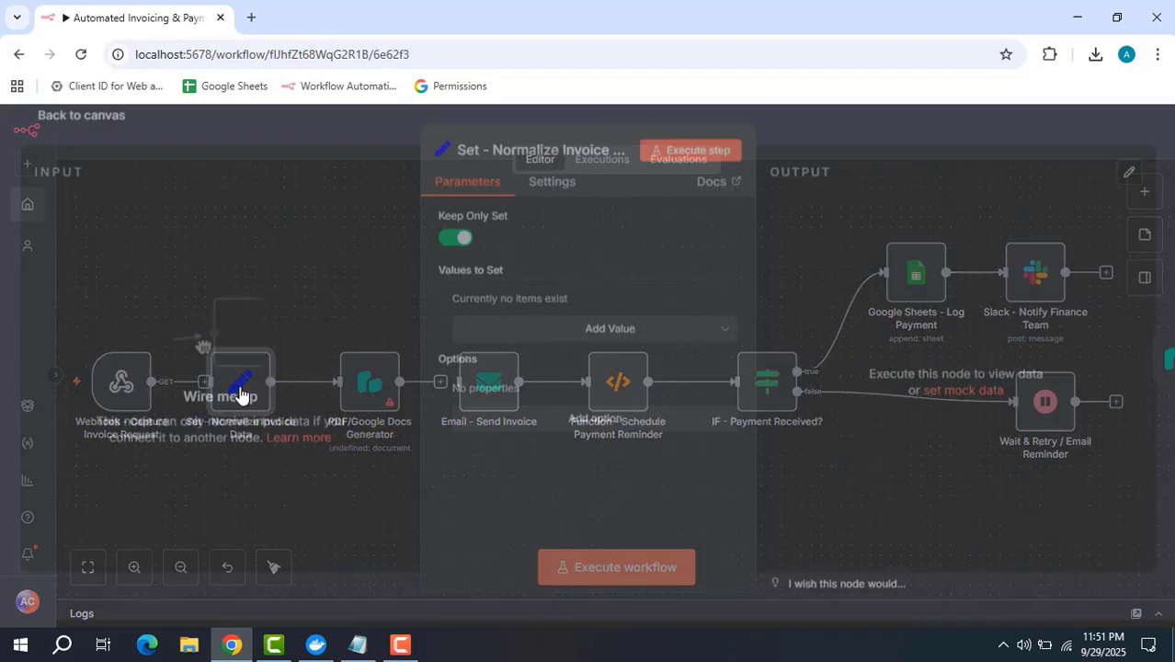
left_click(585, 339)
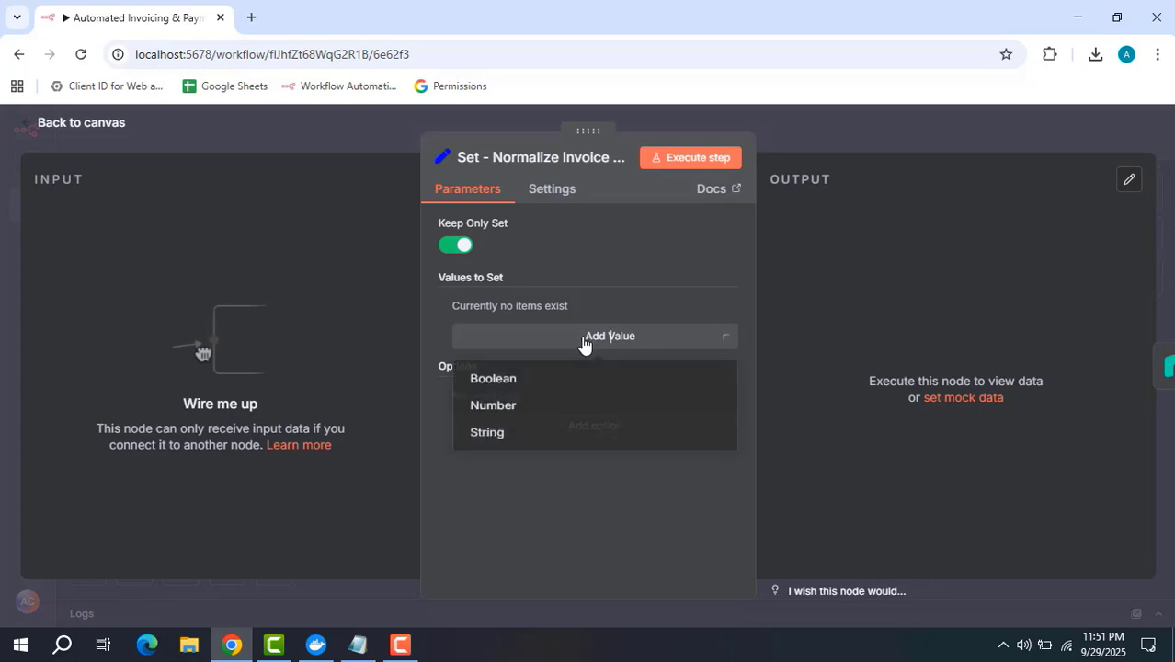
left_click(537, 438)
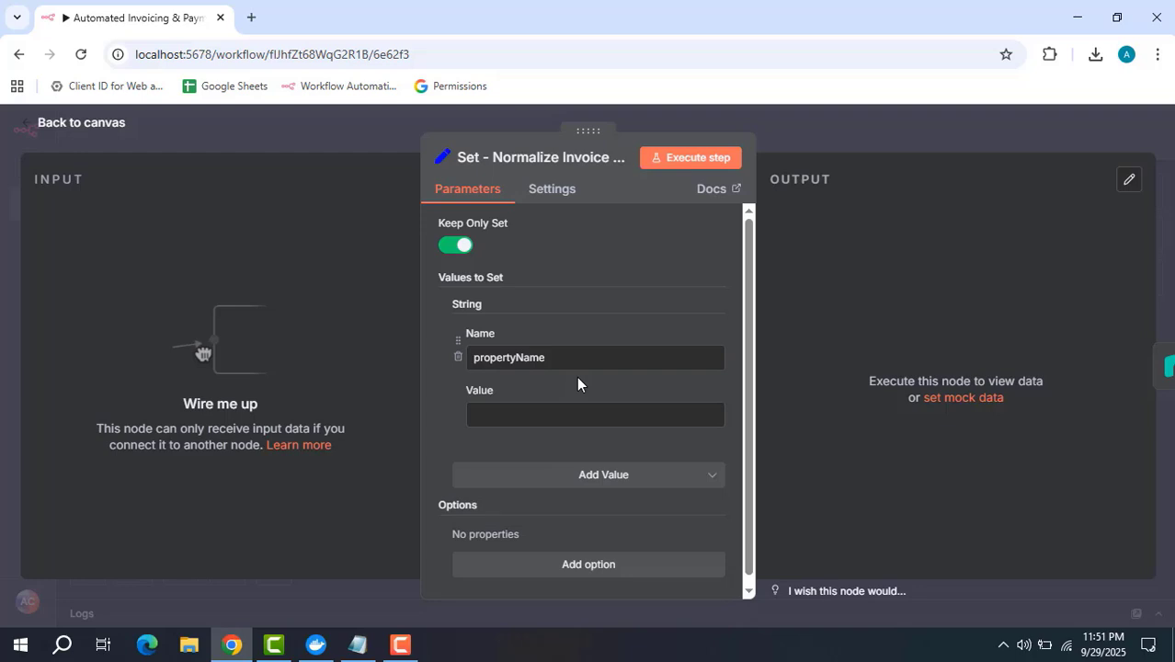
Replace the string value's default name with invoiceID as an example, and clear it again.
left_click_drag(546, 358, 470, 358)
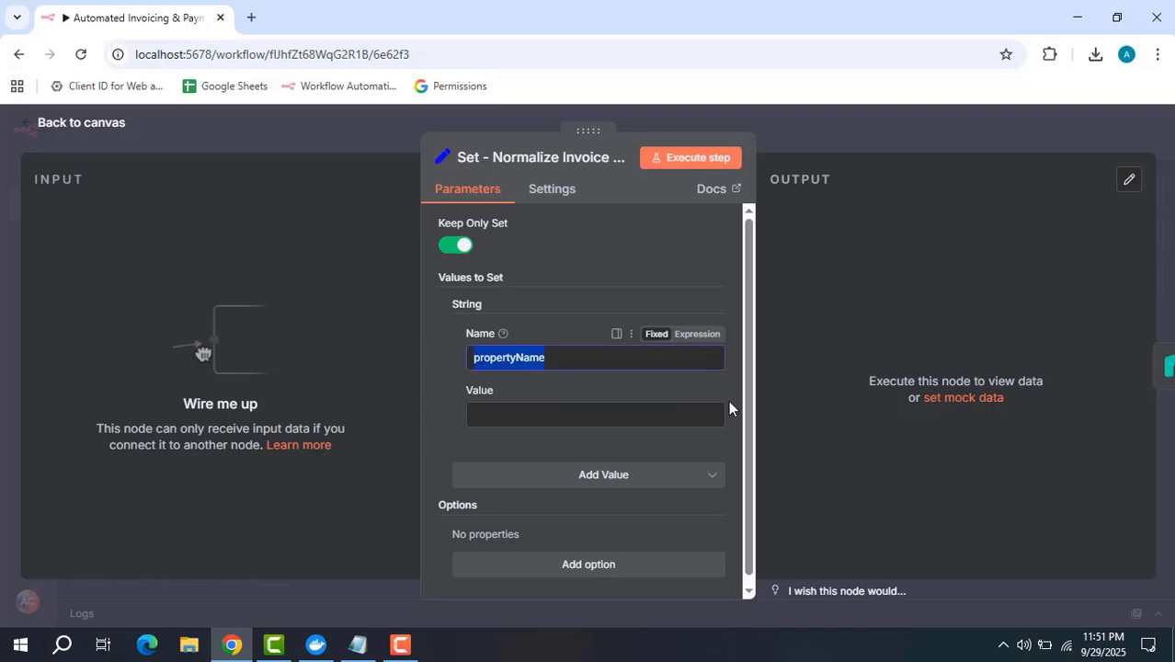
type("invoice")
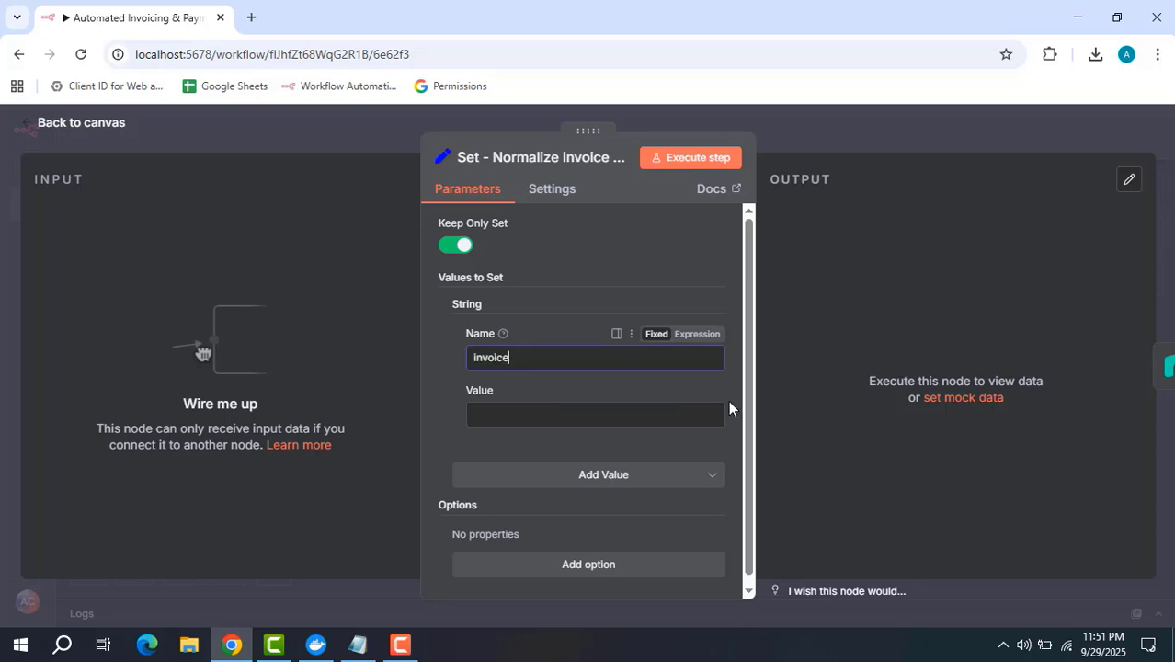
type("ID")
key("BackSpace")
key("BackSpace")
key("BackSpace")
key("BackSpace")
key("BackSpace")
key("BackSpace")
key("BackSpace")
key("BackSpace")
key("BackSpace")
Enter customerEmail as an example name for the string value, and clear it again.
type("customerEmail")
key("BackSpace")
key("BackSpace")
key("BackSpace")
key("BackSpace")
key("BackSpace")
key("BackSpace")
key("BackSpace")
key("BackSpace")
key("BackSpace")
key("BackSpace")
key("BackSpace")
key("BackSpace")
key("BackSpace")
Enter amount as an example name for the string value, and clear it again.
type("amoun")
type("t")
key("BackSpace")
key("BackSpace")
key("BackSpace")
key("BackSpace")
key("BackSpace")
key("BackSpace")
Name the string value dueDate and return to the workflow canvas.
type("dueDate")
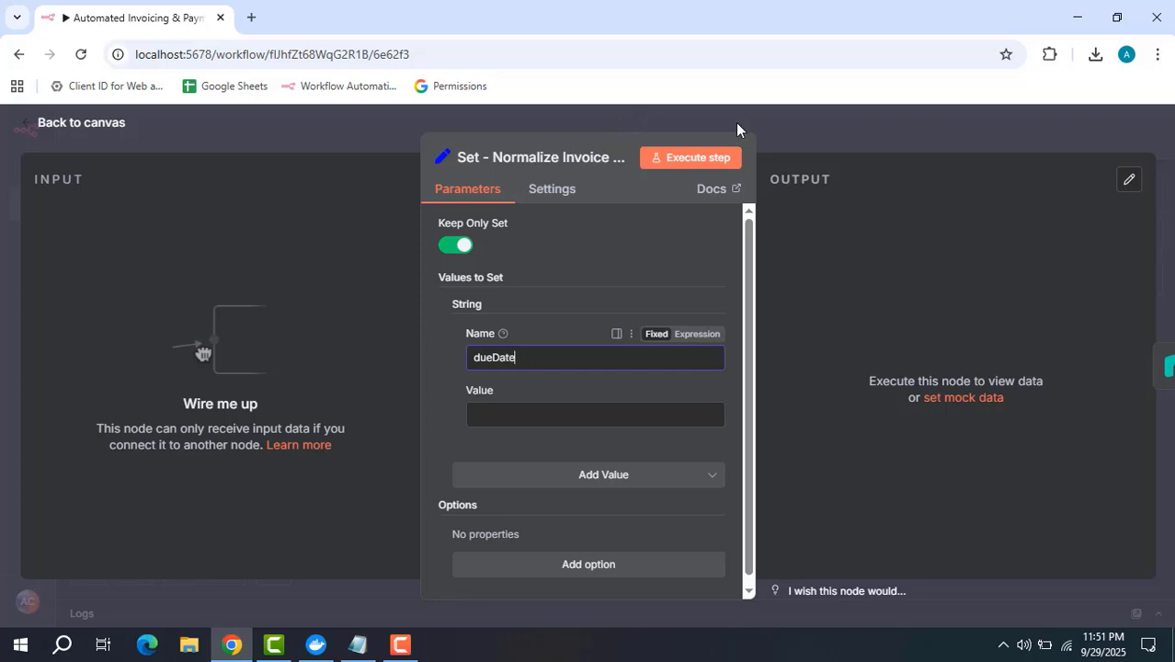
left_click(809, 137)
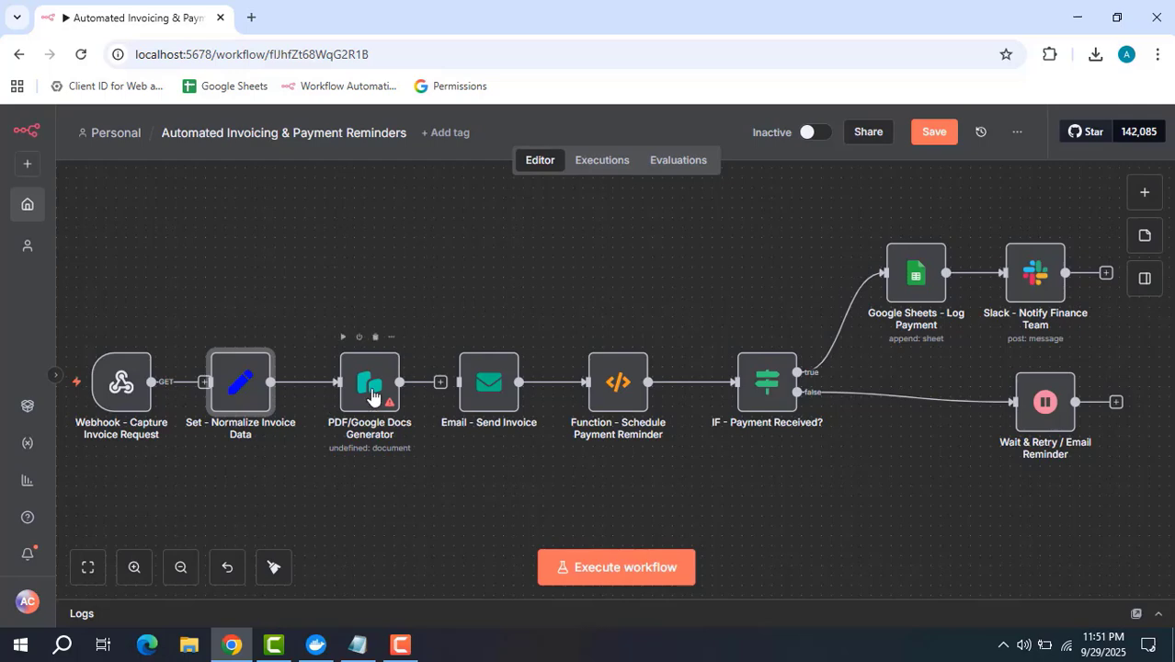
Review the parameters of the PDF/Google Docs Generator node and the sender, recipient, subject and text of the Email - Send Invoice node.
double_click(373, 396)
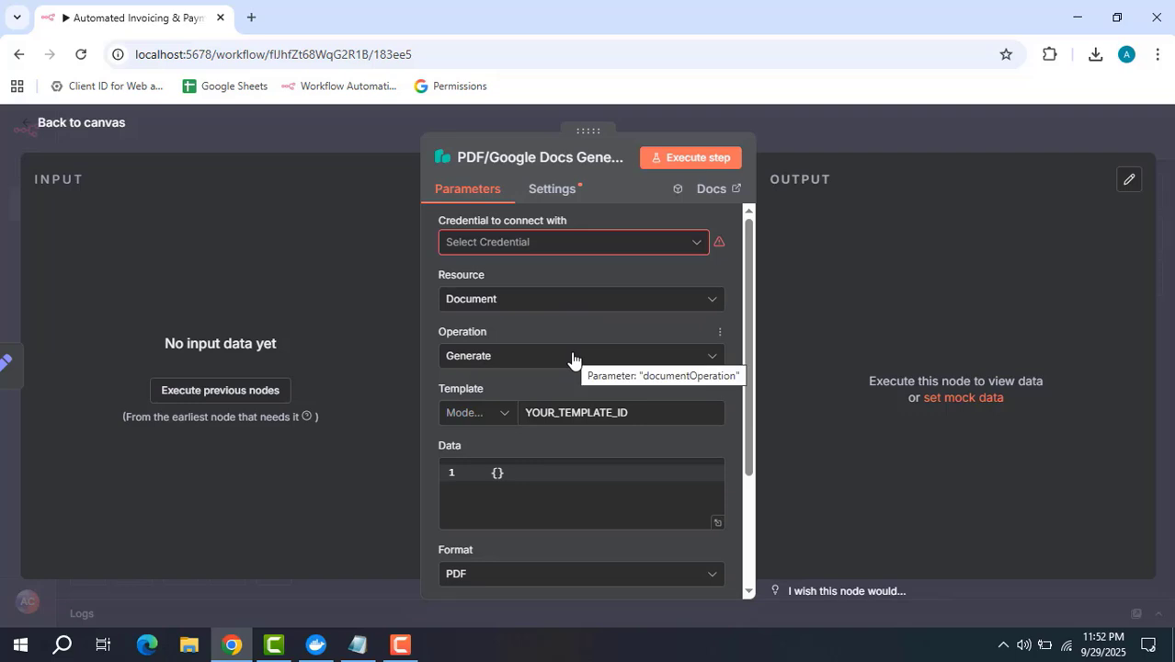
left_click(845, 138)
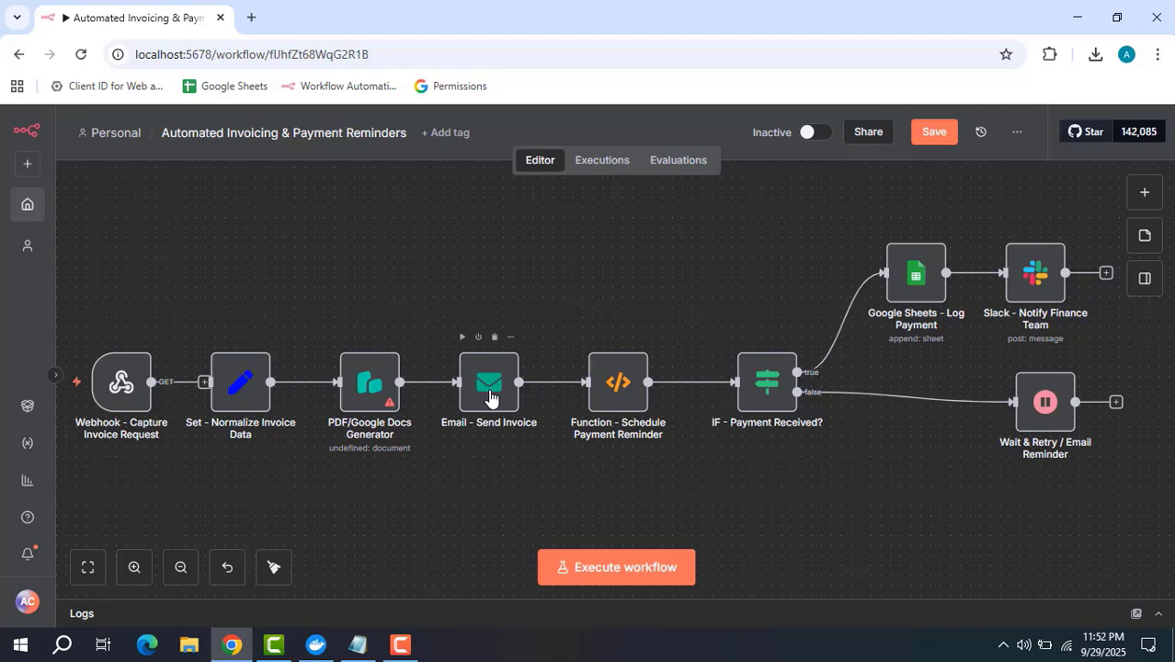
double_click(490, 393)
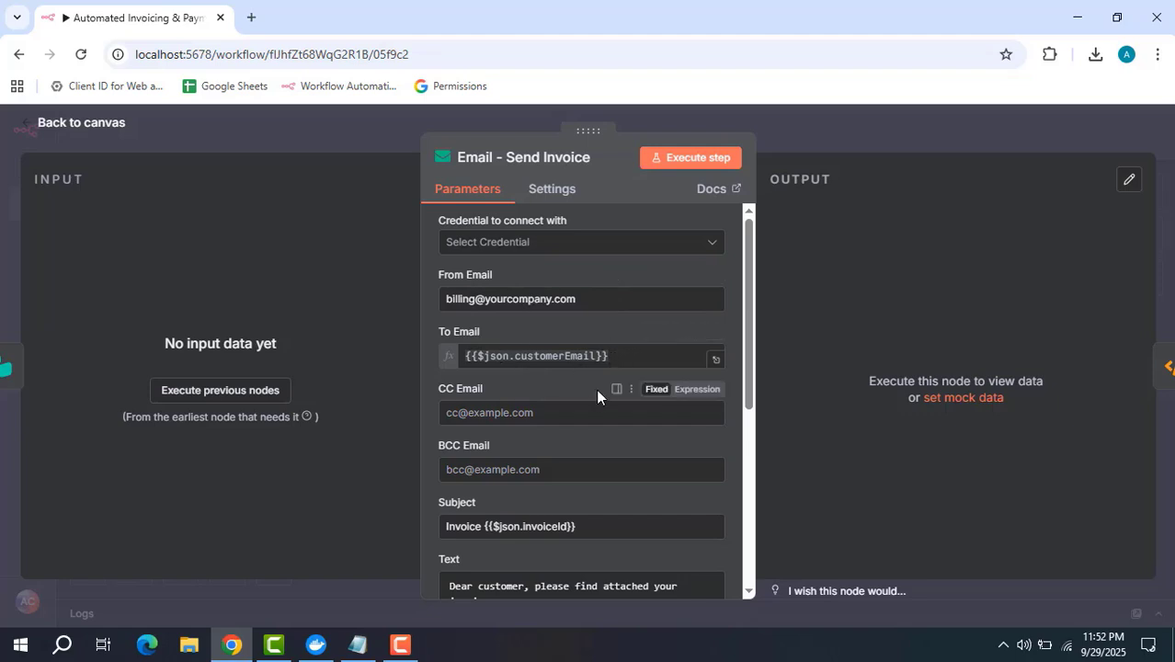
scroll(596, 389, "down", 2)
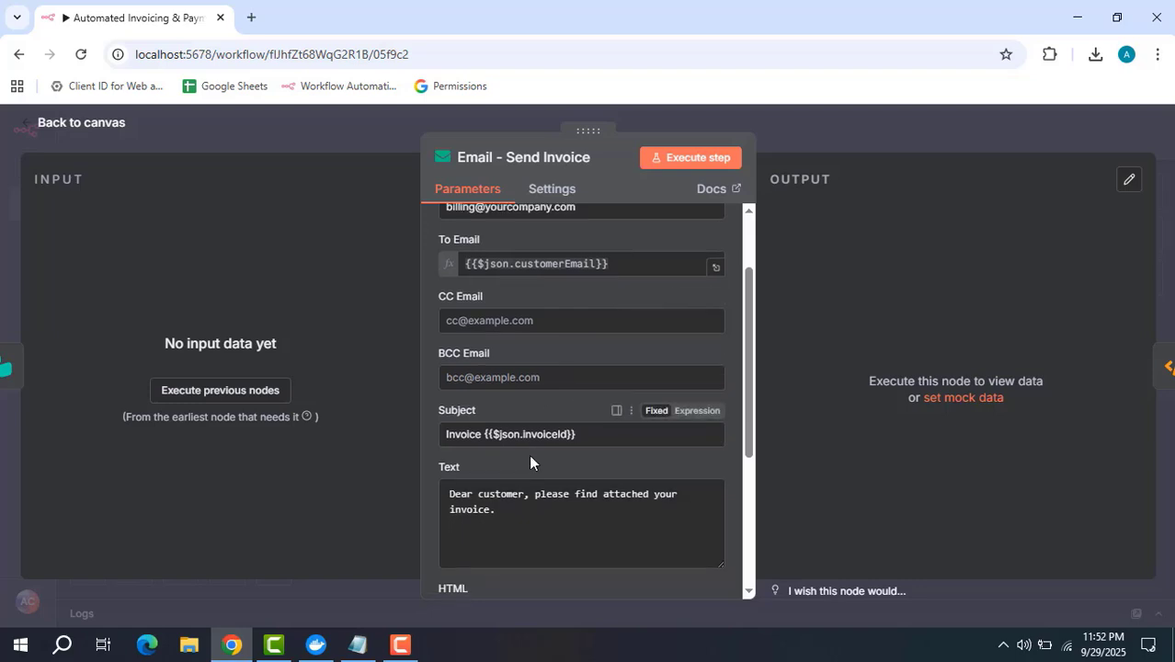
scroll(531, 460, "down", 2)
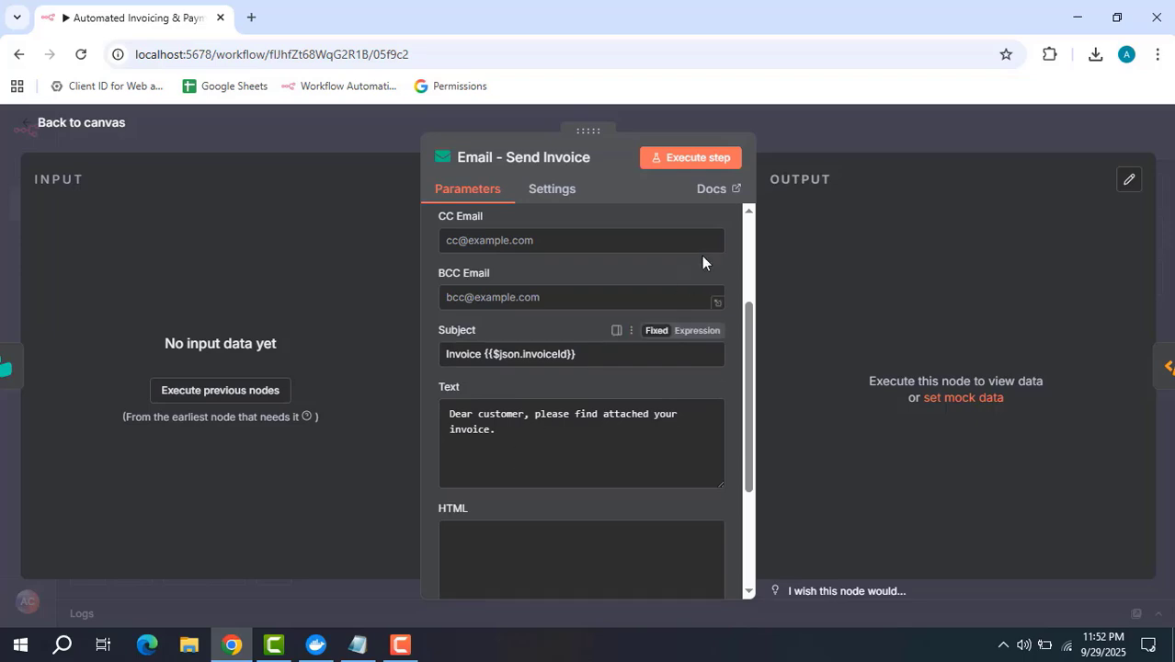
left_click(901, 135)
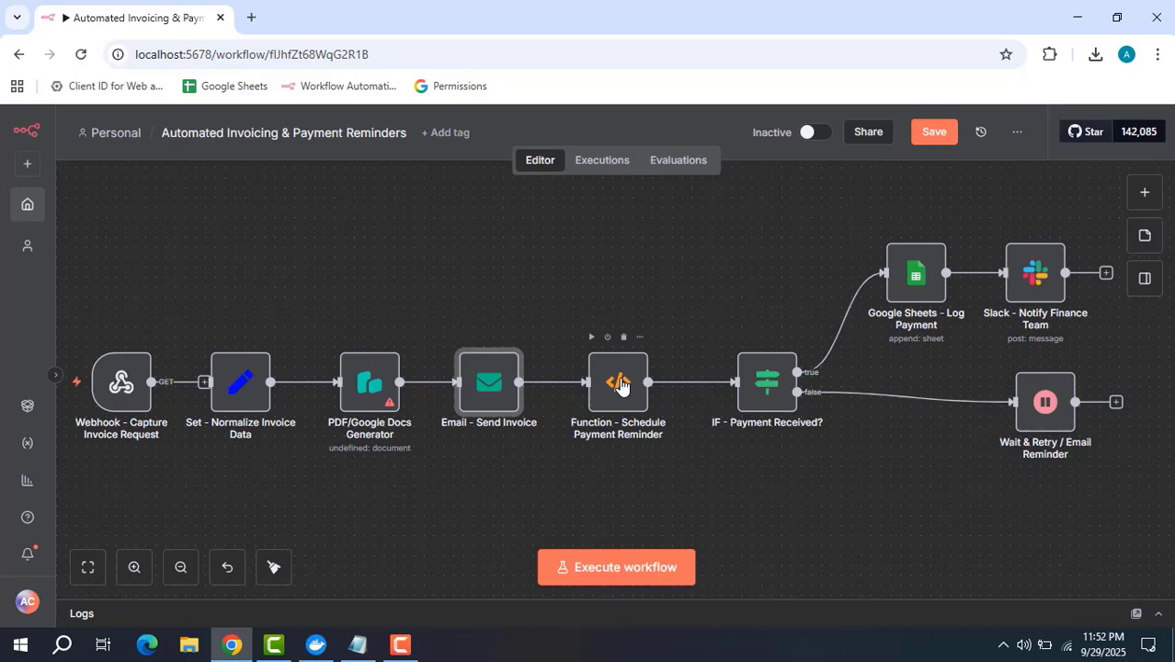
Read the JavaScript code of the Function - Schedule Payment Reminder node and the condition of the IF - Payment Received? node.
double_click(621, 387)
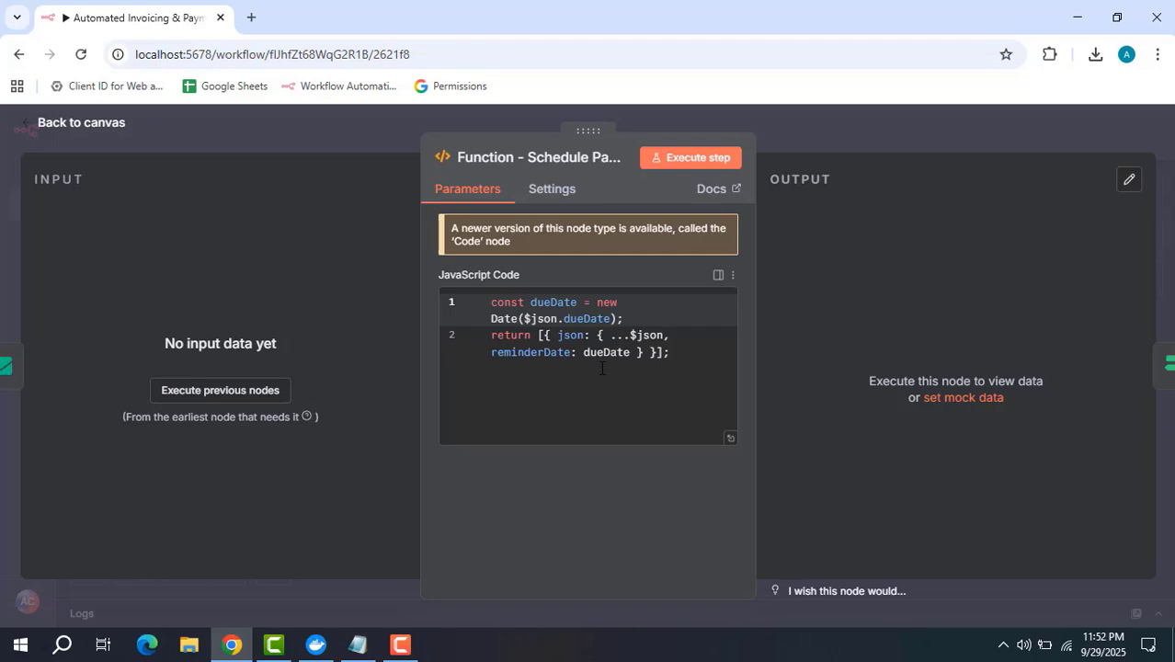
left_click(894, 118)
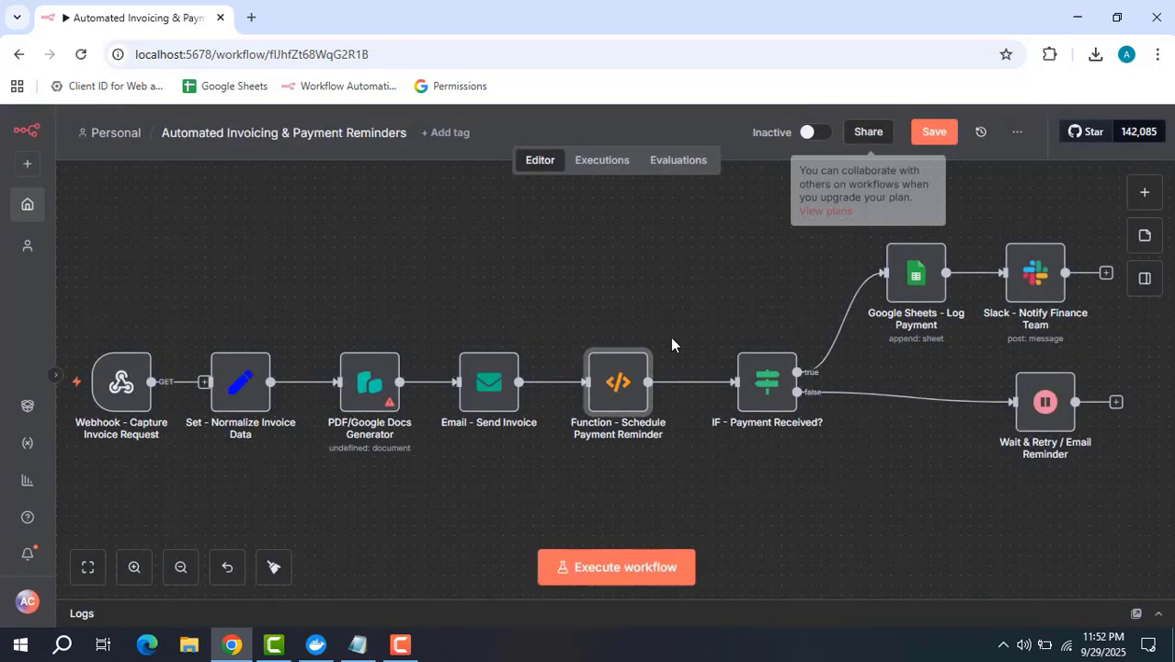
left_click_drag(706, 287, 567, 286)
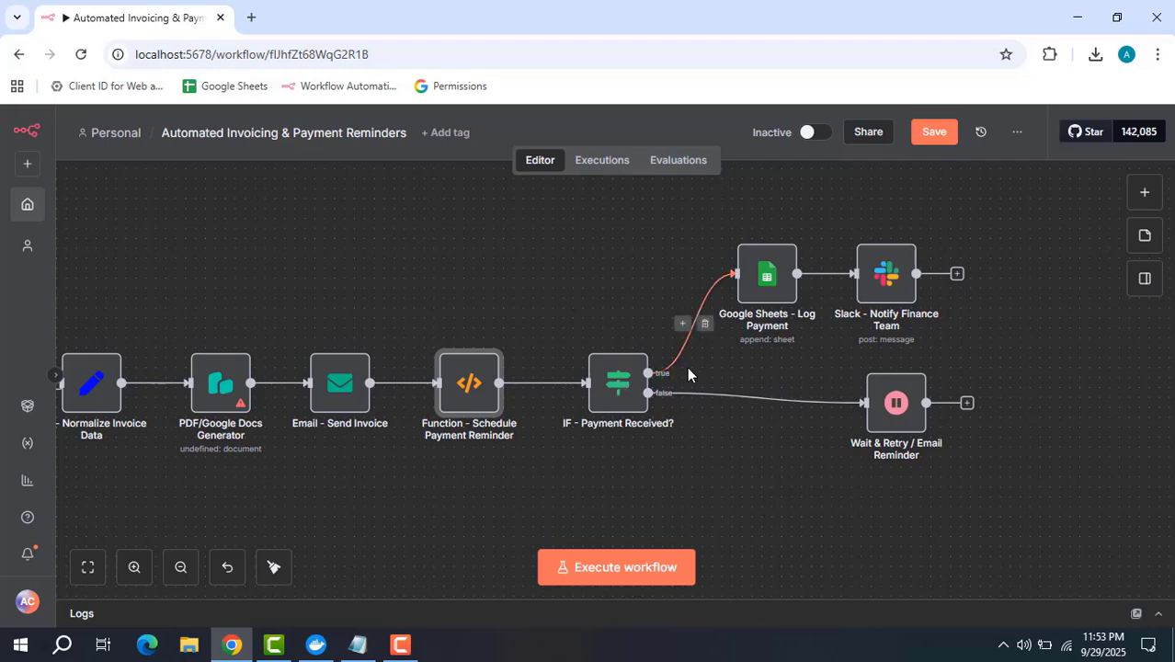
double_click(616, 384)
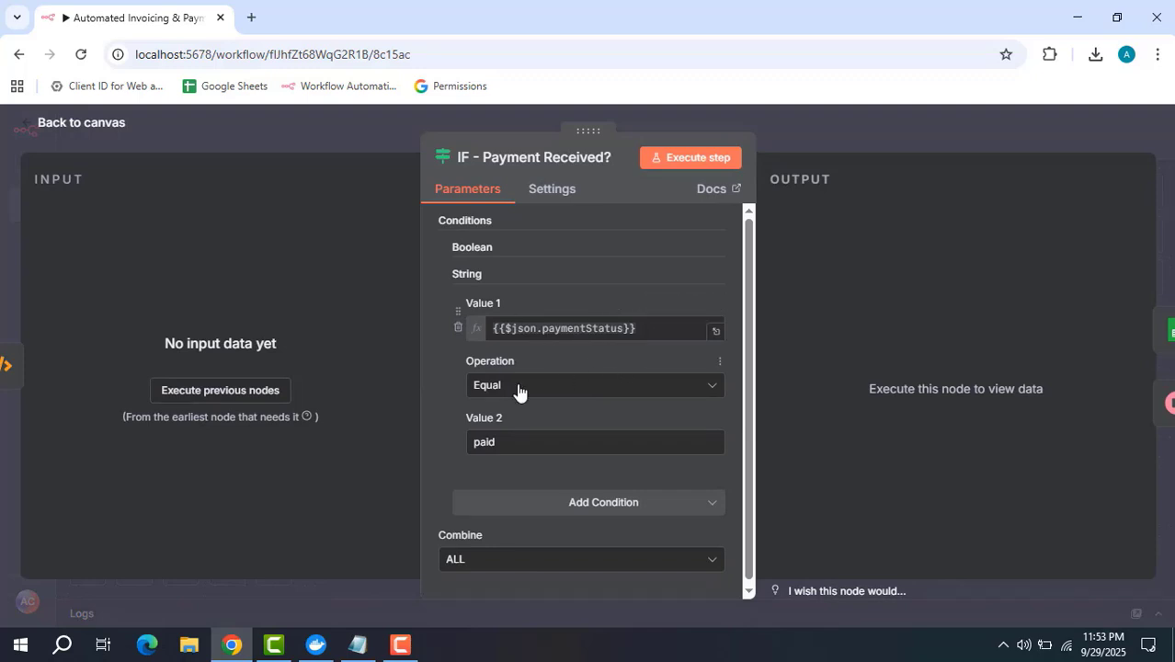
left_click(814, 130)
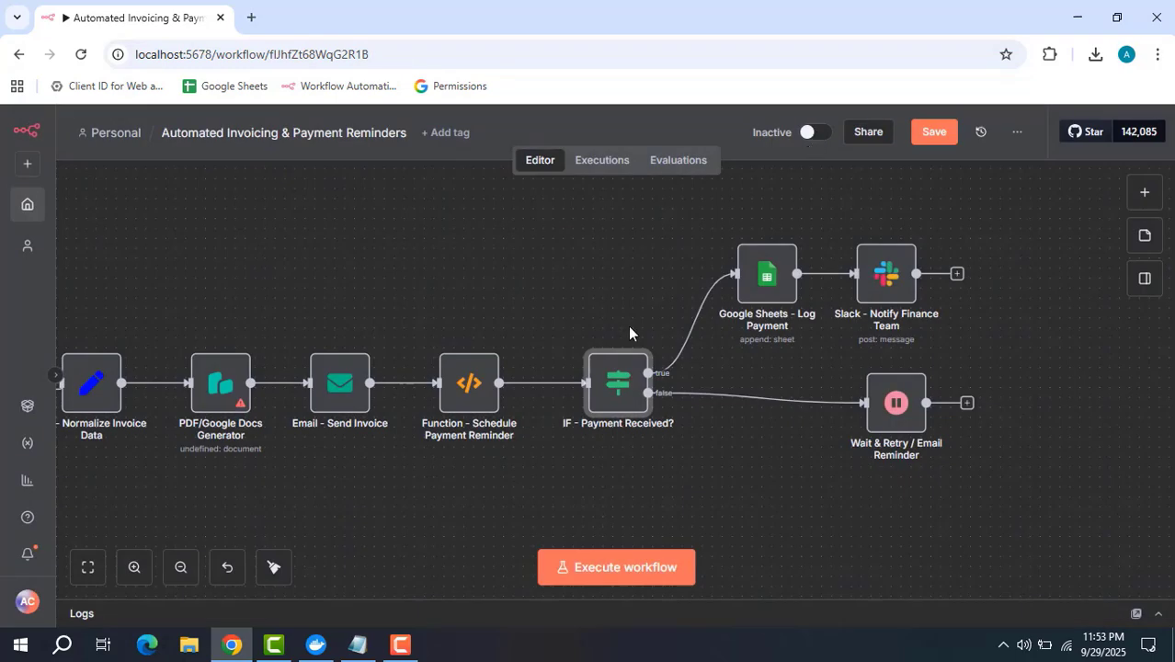
Review the channel of the Slack - Notify Finance Team node and read its payment message in the expanded text editor.
mouse_move(771, 278)
mouse_move(864, 290)
double_click(886, 286)
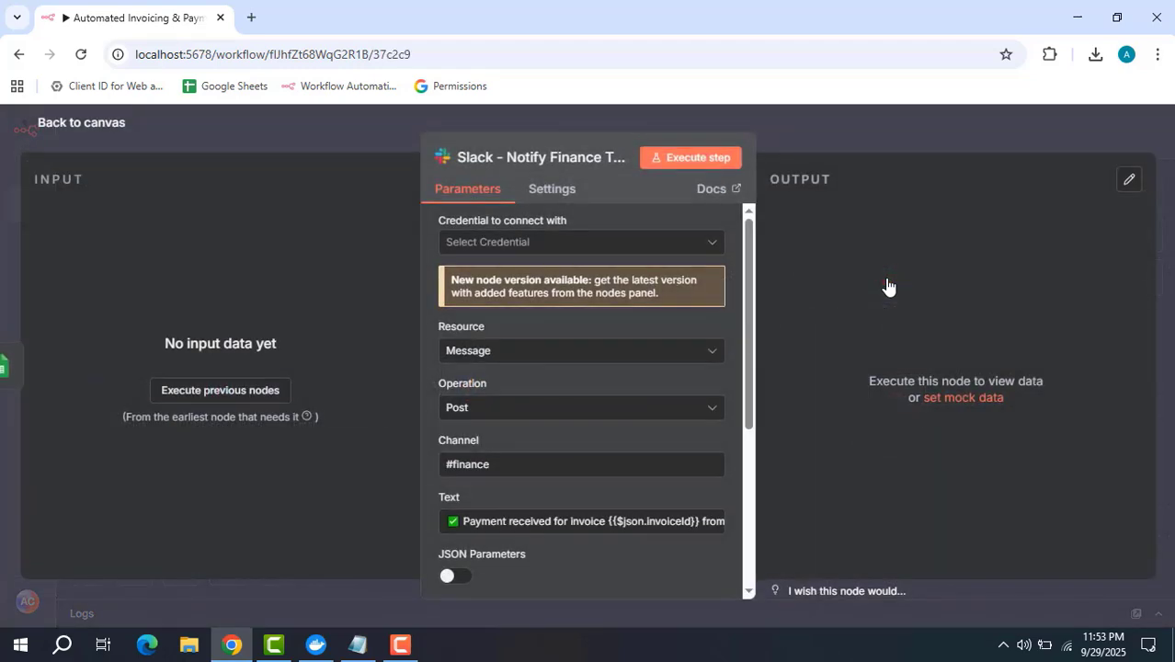
scroll(496, 459, "down", 1)
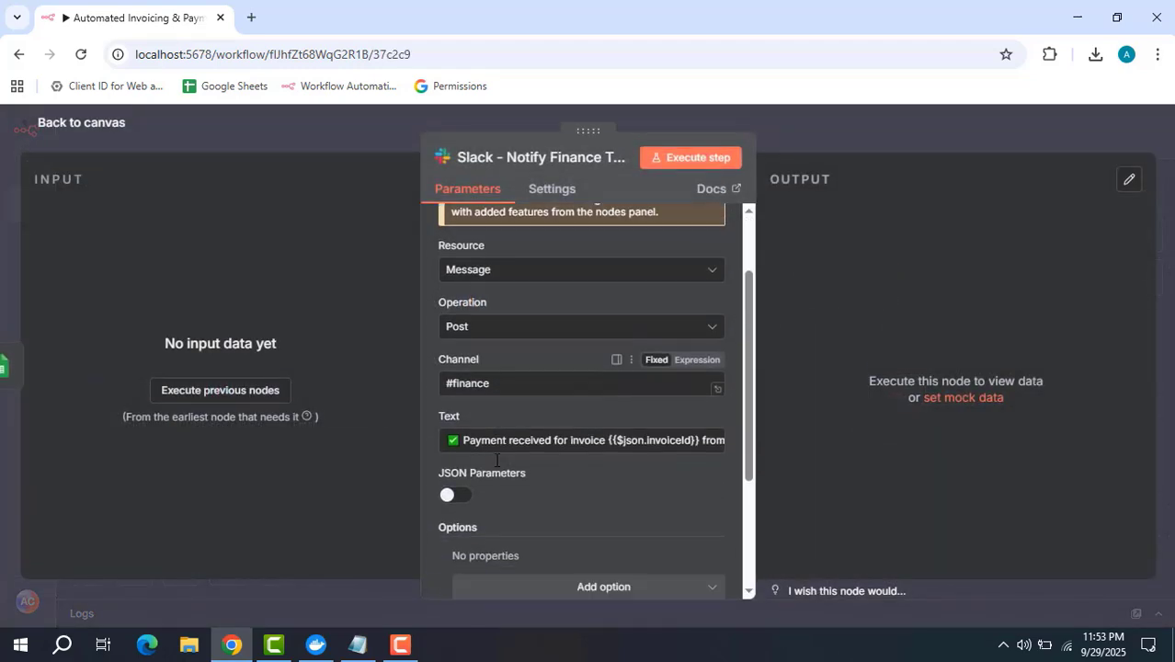
scroll(496, 460, "down", 1)
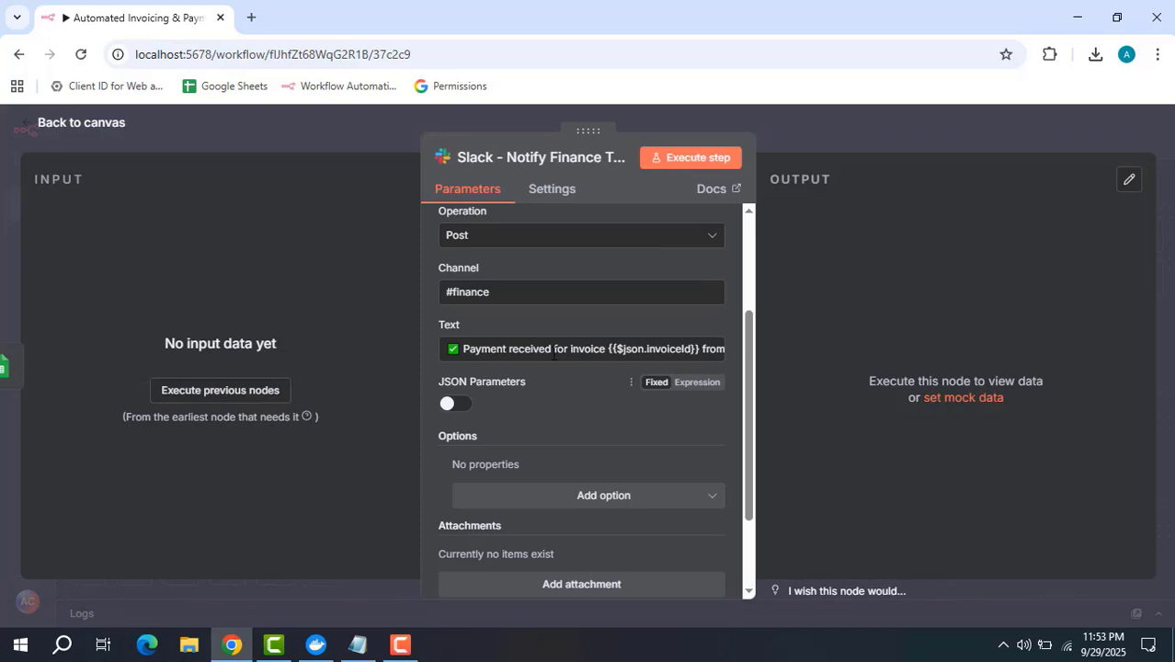
left_click(719, 362)
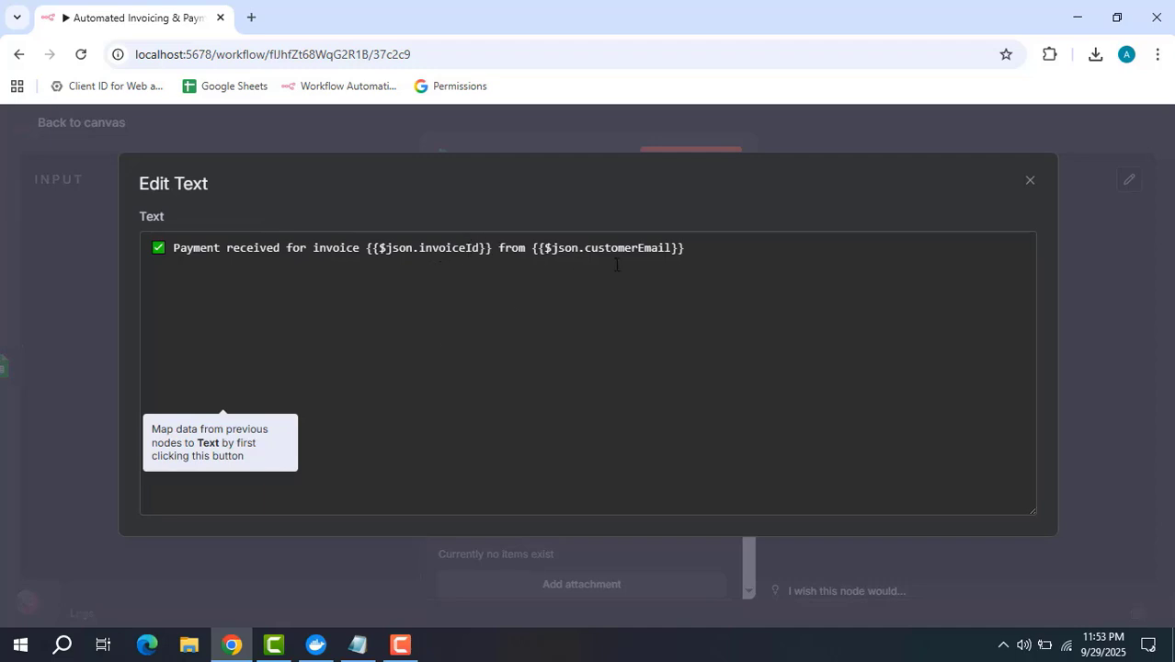
left_click(1030, 182)
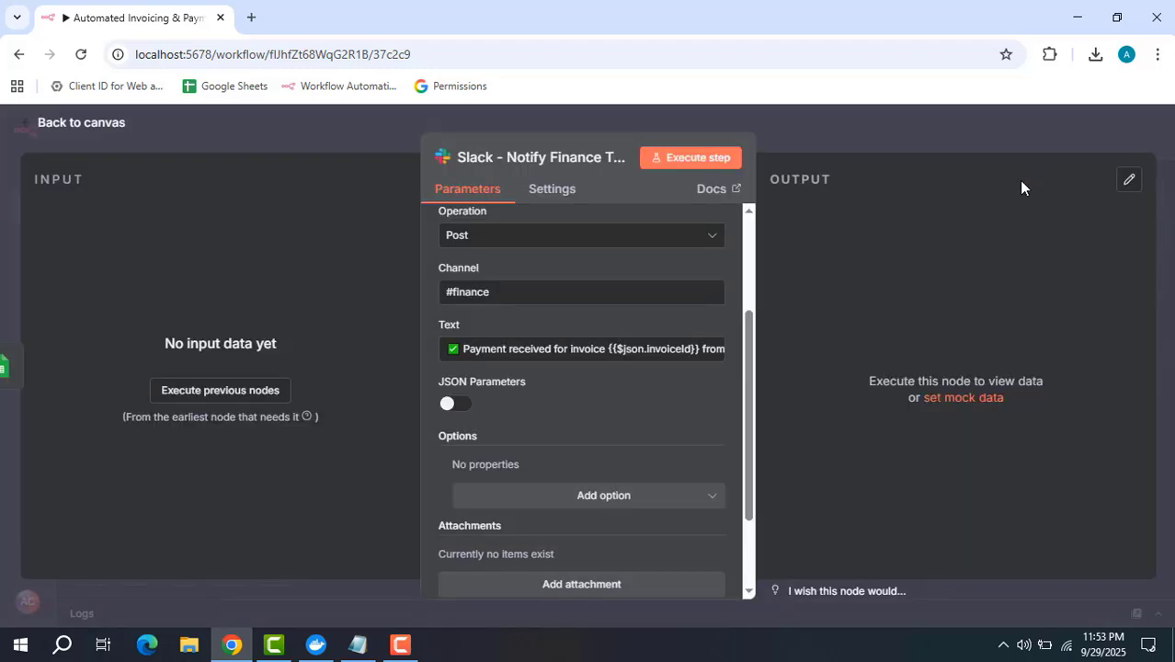
left_click(993, 132)
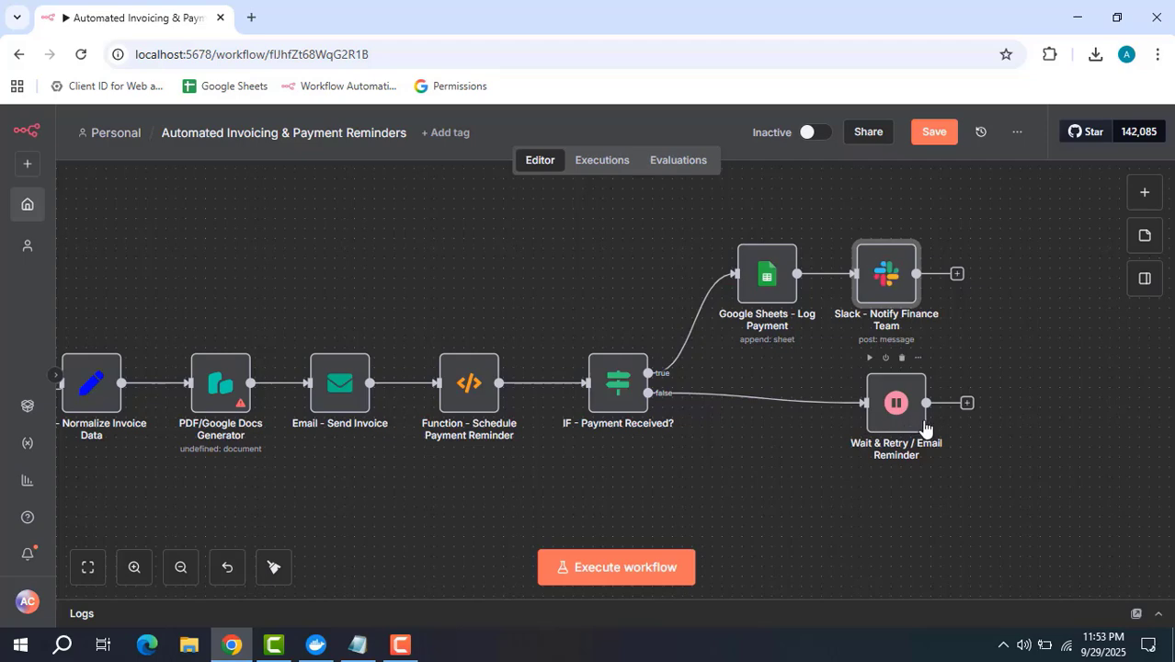
Review the resume mode, wait amount and wait unit of the Wait & Retry / Email Reminder node.
double_click(896, 410)
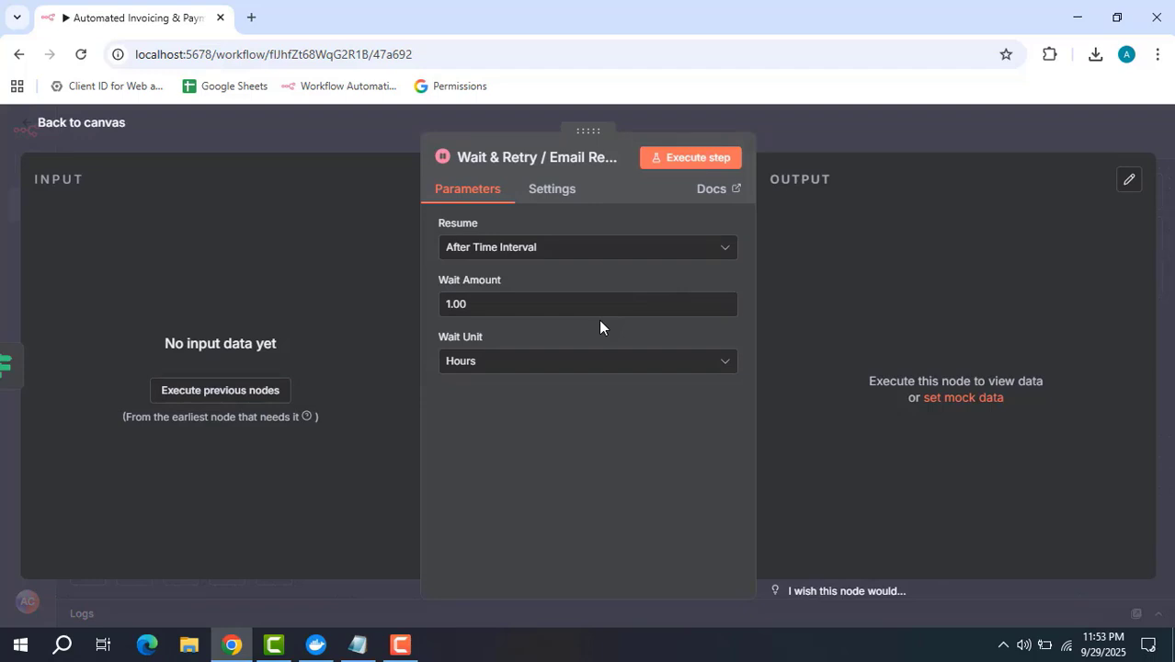
left_click(806, 139)
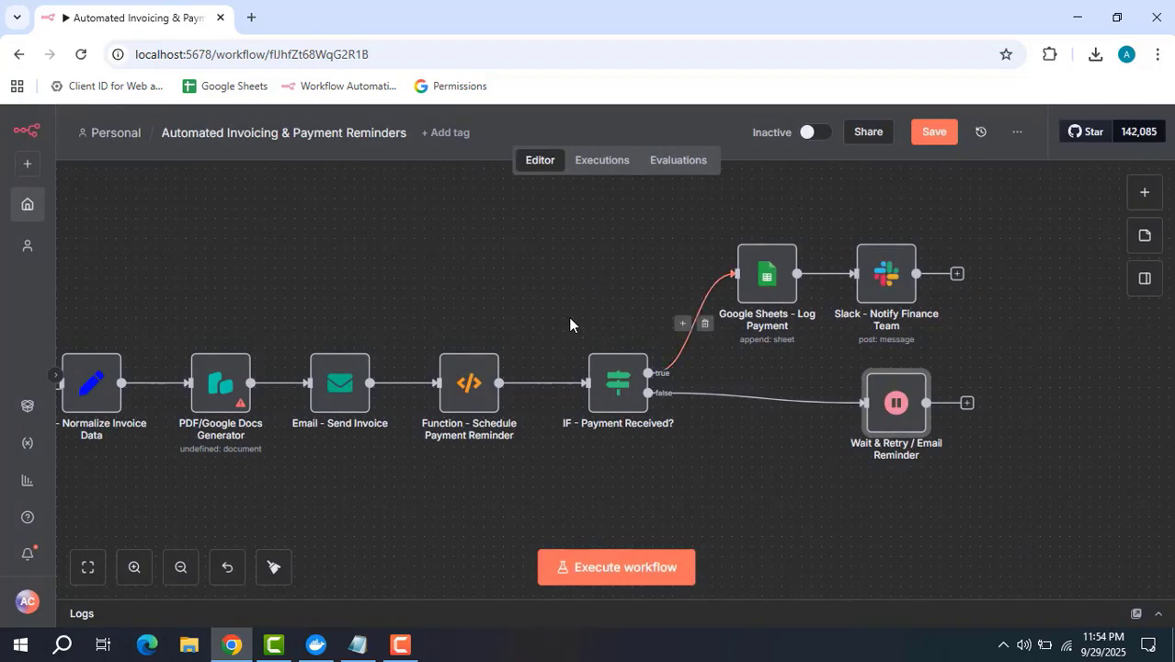
left_click_drag(411, 276, 557, 273)
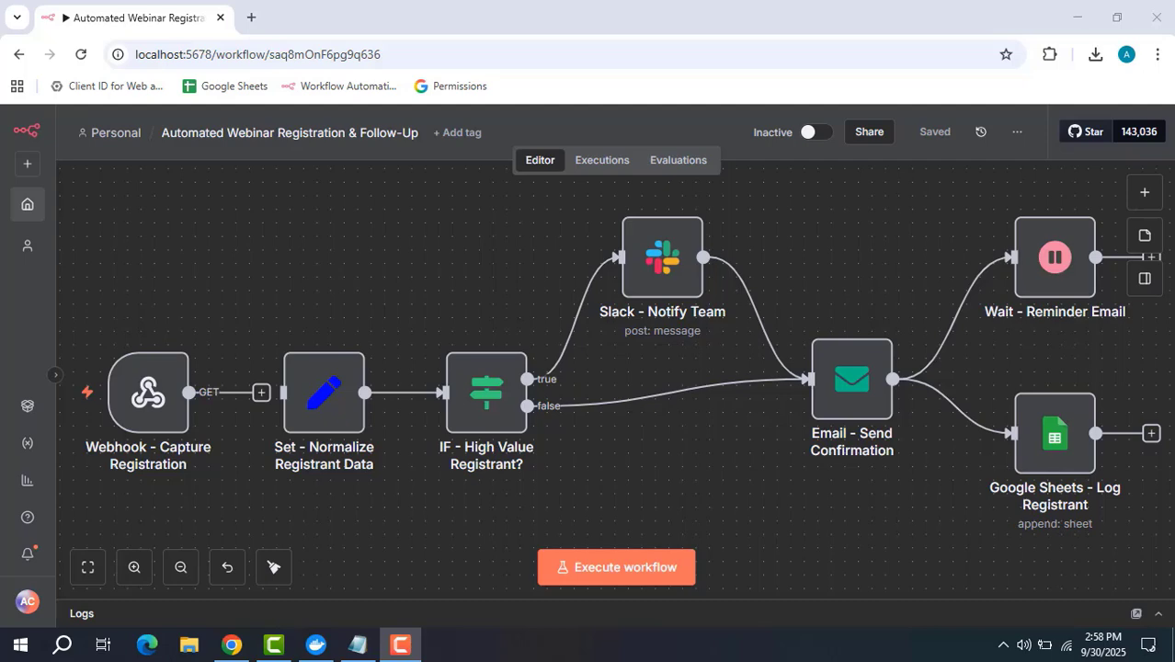
Review the test and production URLs, HTTP method, path and response parameters of the Webhook - Capture Registration node.
mouse_move(142, 398)
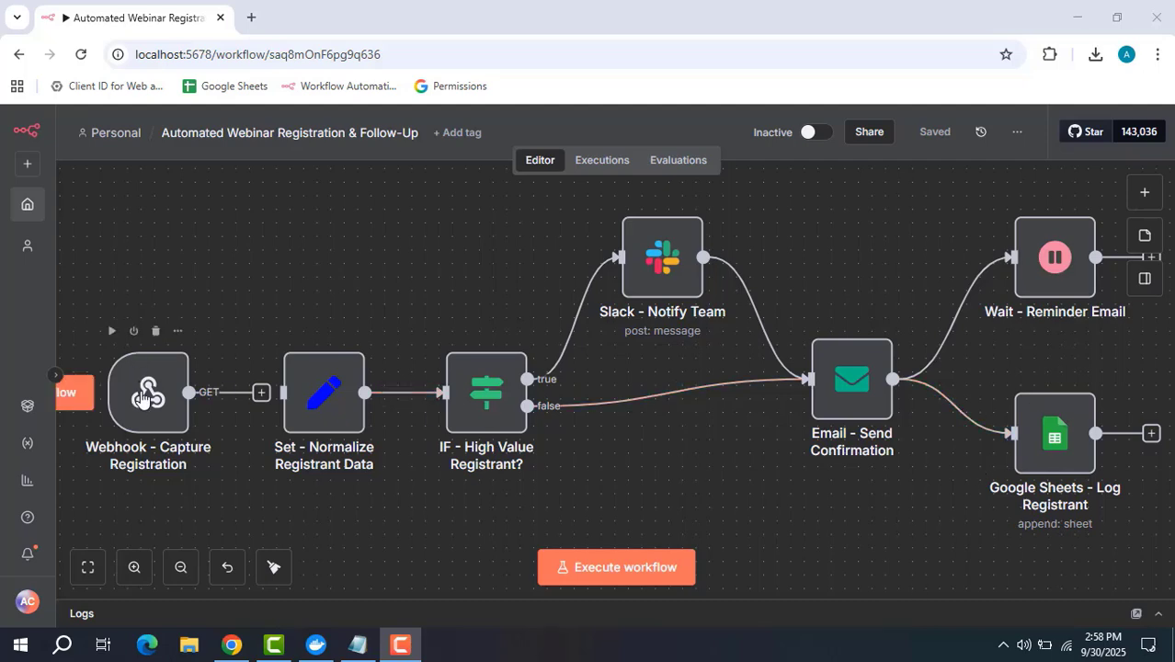
double_click(142, 398)
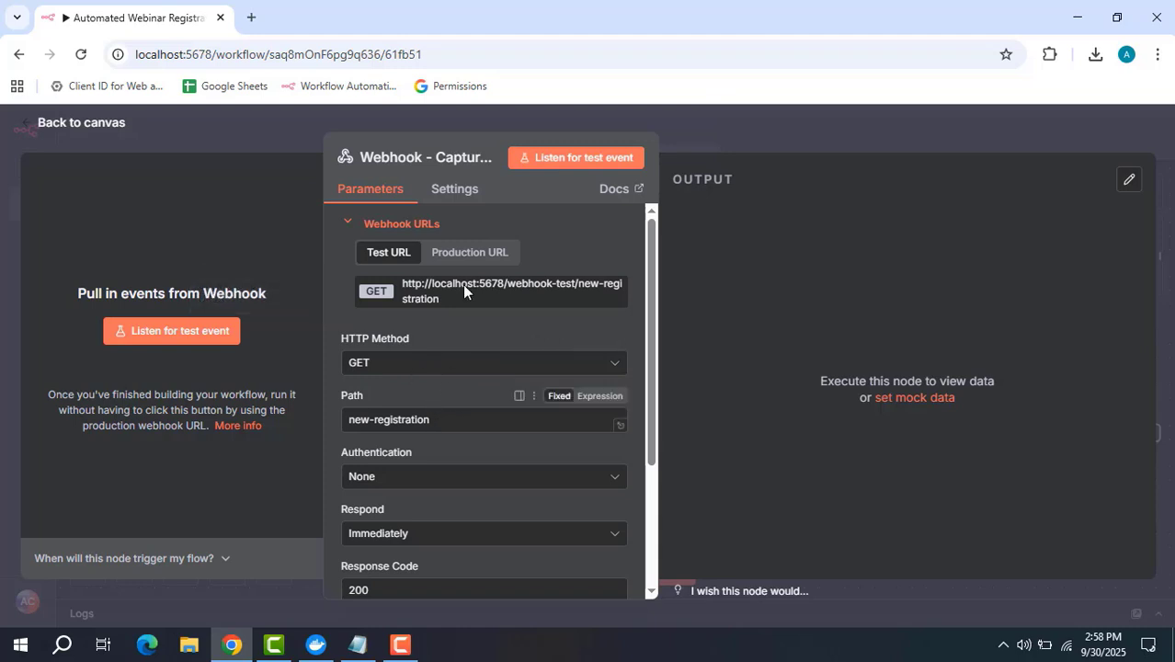
left_click(469, 252)
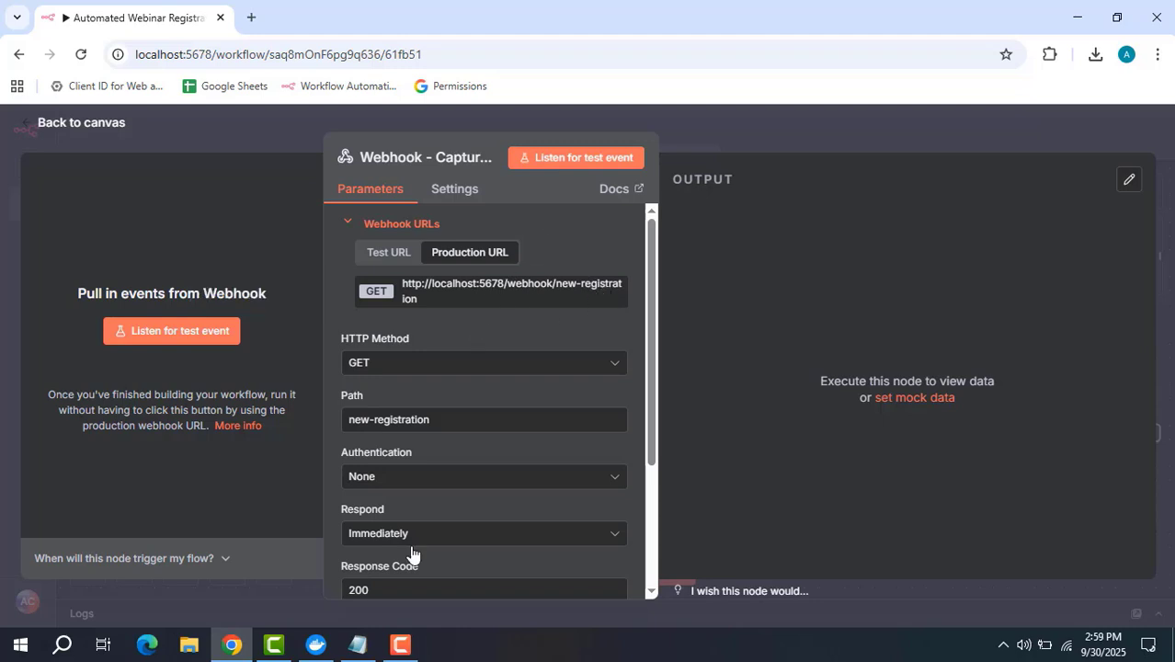
scroll(409, 520, "down", 1)
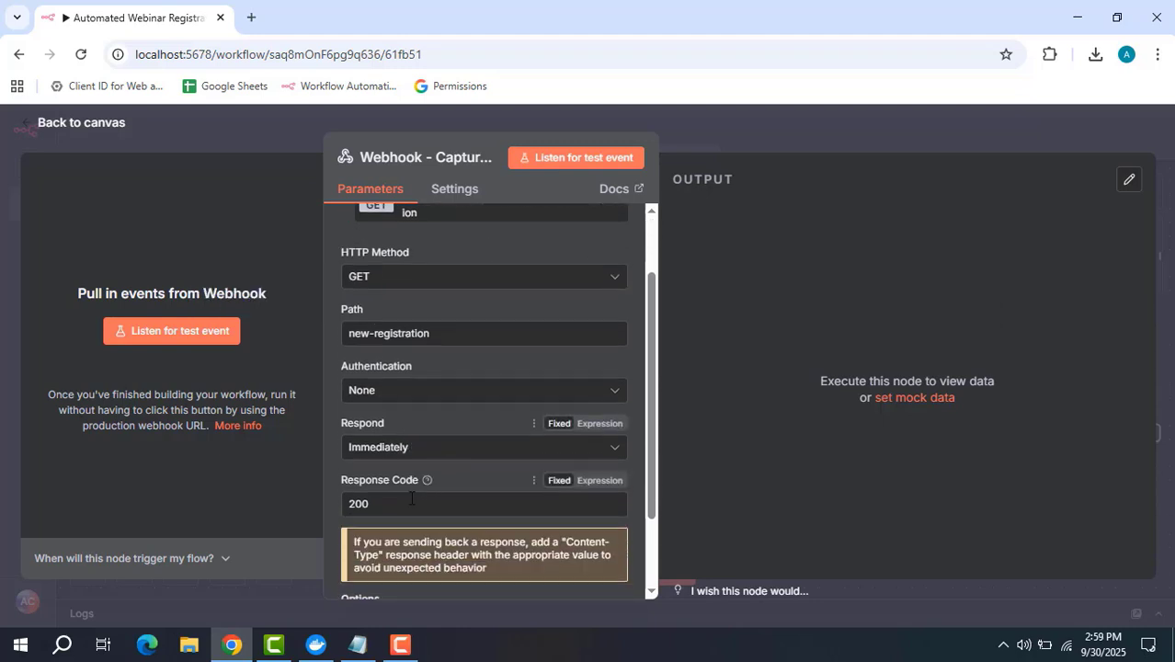
left_click(770, 128)
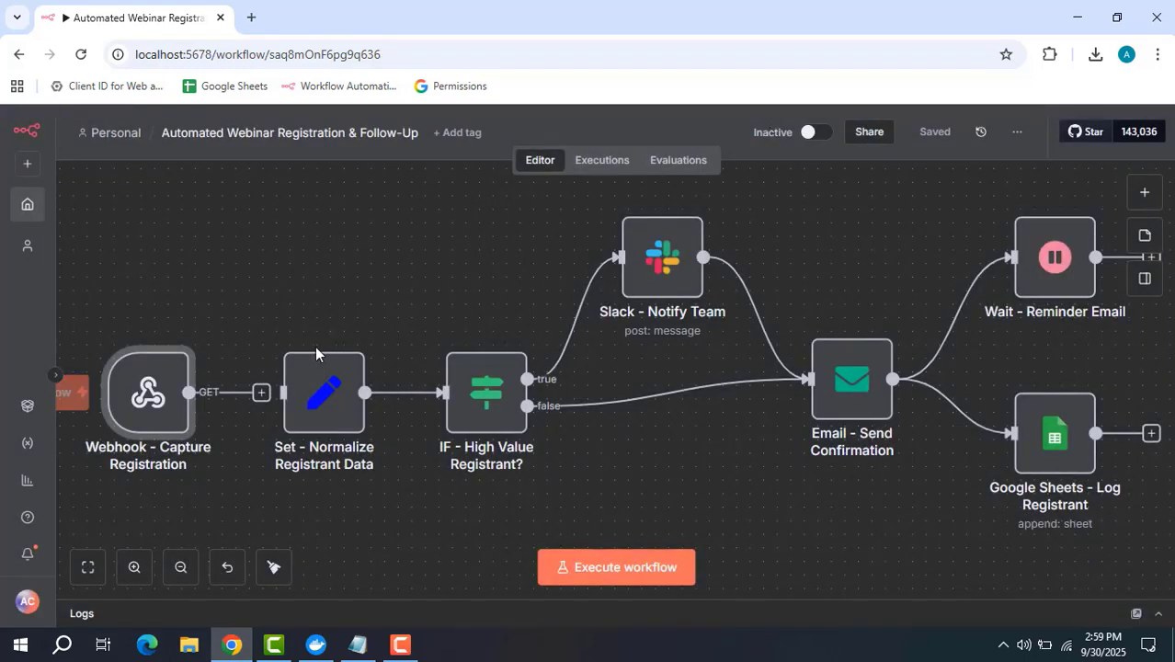
Add a string value to the Set - Normalize Registrant Data node and clear its default name.
double_click(333, 399)
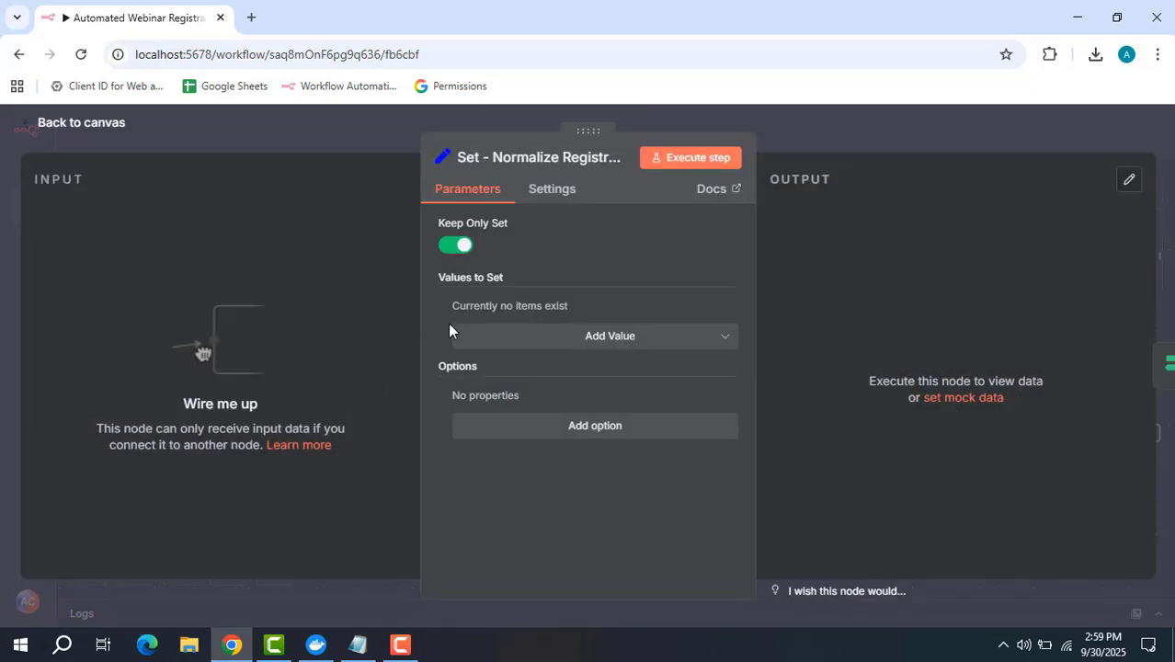
left_click(556, 348)
left_click(533, 413)
left_click(532, 342)
left_click(520, 440)
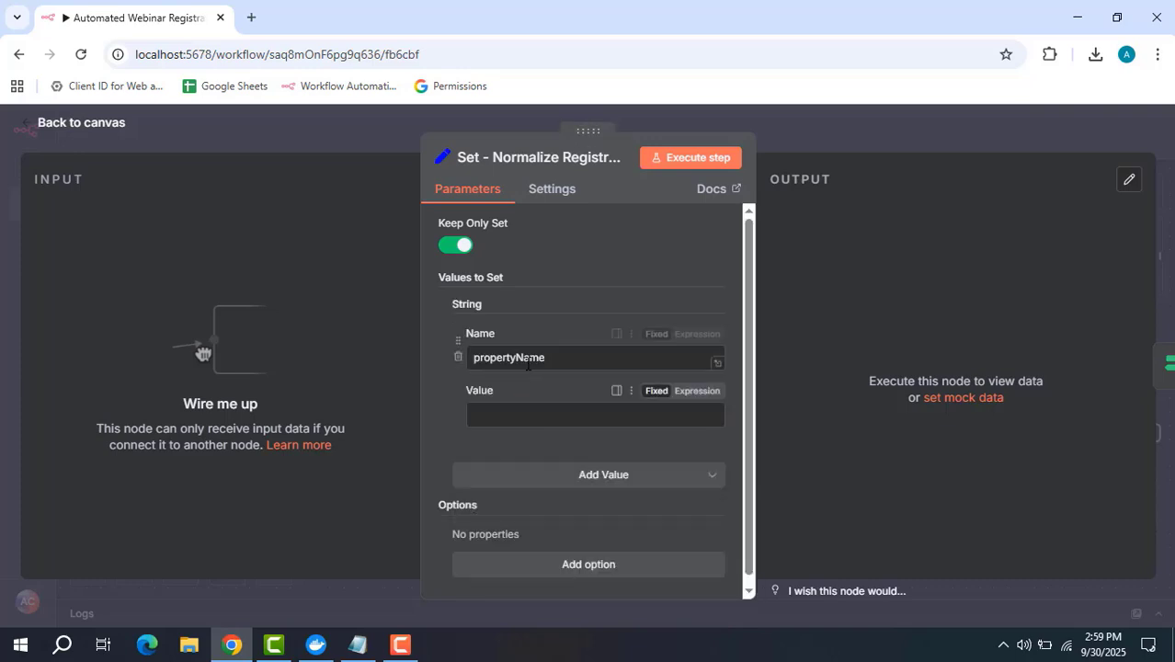
left_click_drag(557, 358, 451, 368)
key("BackSpace")
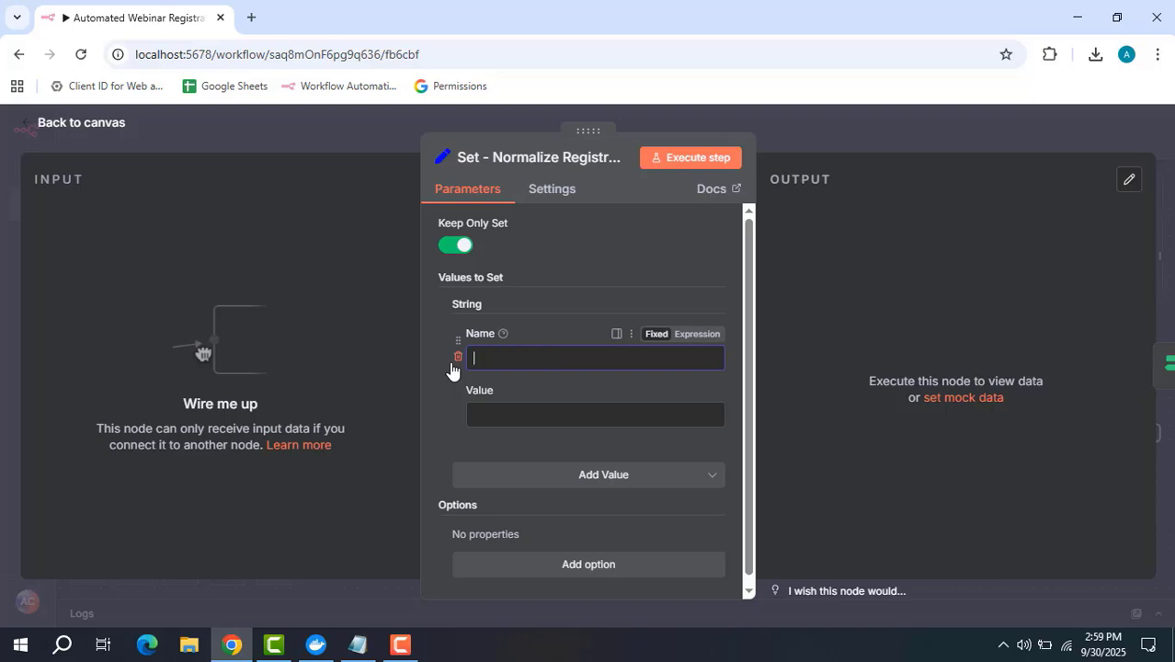
Try registrantID, name and email as the name of the new string value.
type("registrantID")
key("BackSpace")
key("BackSpace")
key("BackSpace")
key("BackSpace")
key("BackSpace")
key("BackSpace")
key("BackSpace")
key("BackSpace")
key("BackSpace")
key("BackSpace")
key("BackSpace")
key("BackSpace")
type("name")
key("BackSpace")
key("BackSpace")
key("BackSpace")
key("BackSpace")
type("email")
key("BackSpace")
key("BackSpace")
key("BackSpace")
key("BackSpace")
Name the string value ticketType and return to the workflow canvas.
type("ticketType")
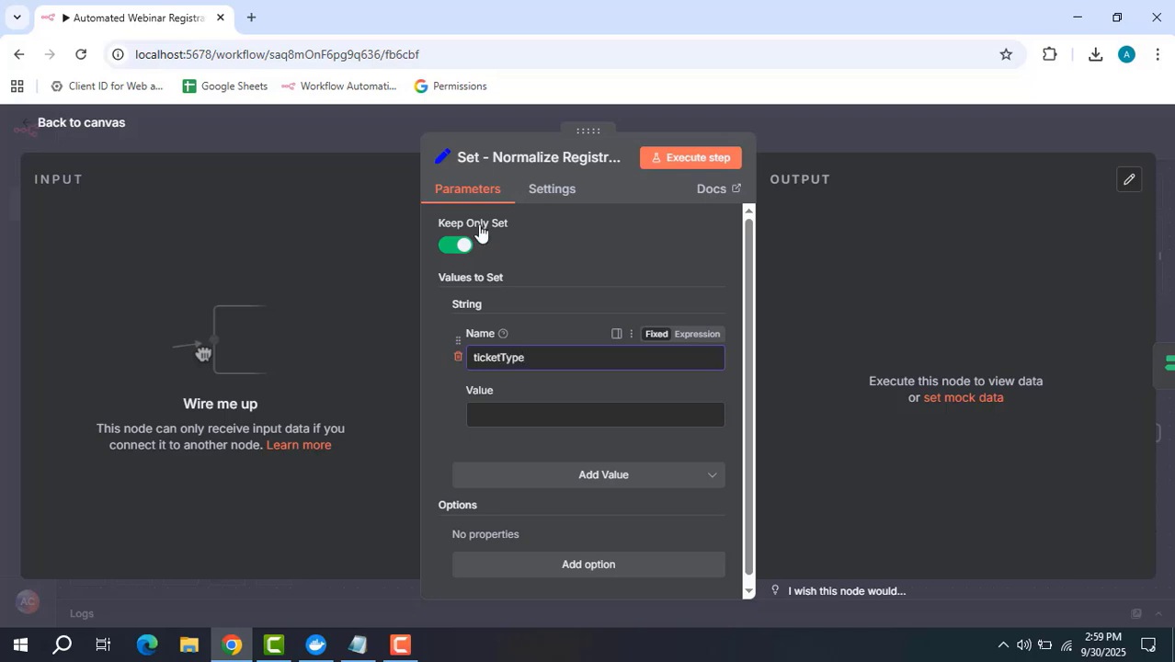
left_click(811, 131)
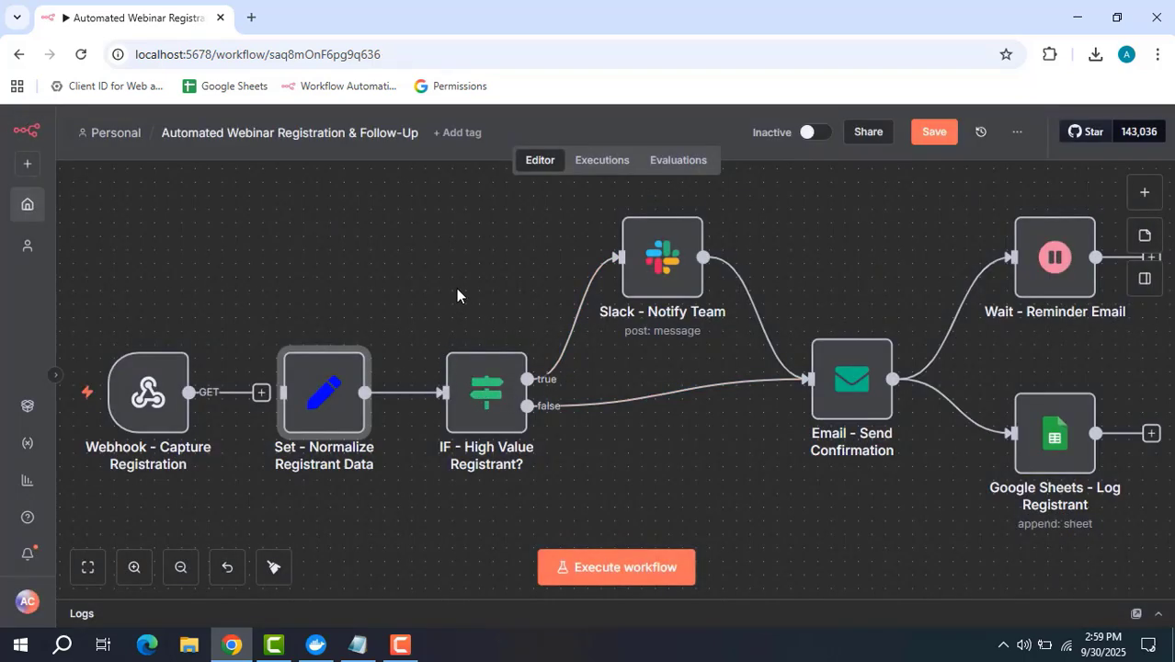
Review the ticket type condition of the IF - High Value Registrant? node.
mouse_move(491, 405)
left_click(490, 402)
double_click(490, 402)
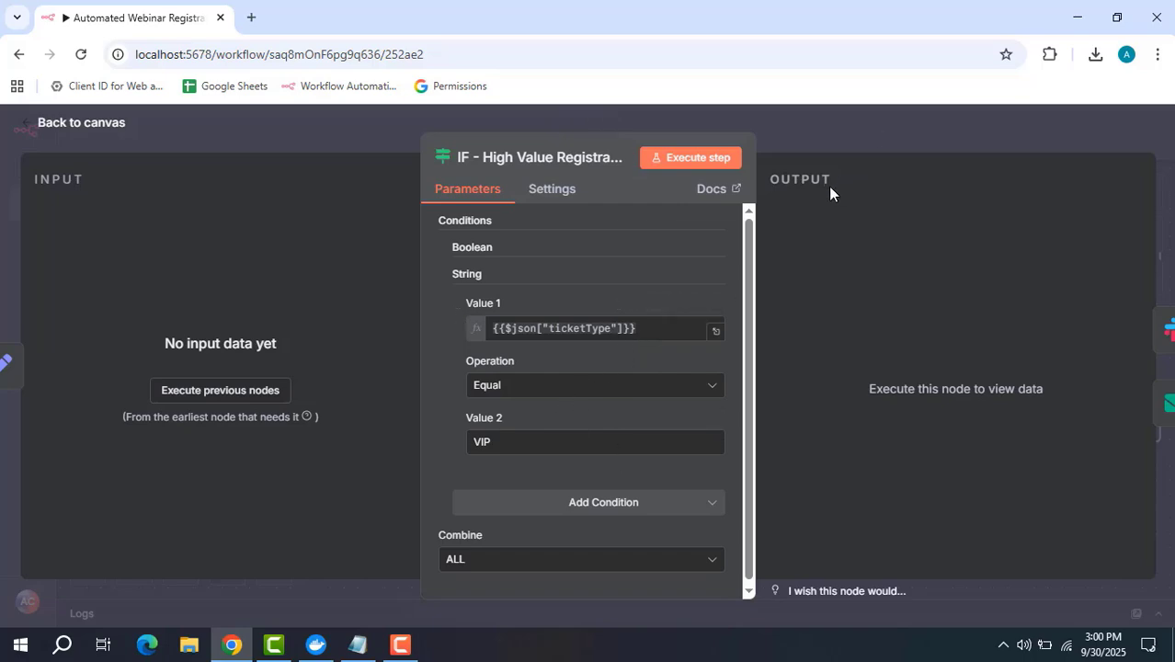
left_click(834, 137)
Review the channel of the Slack - Notify Team node and read its message in the expanded text editor.
mouse_move(596, 329)
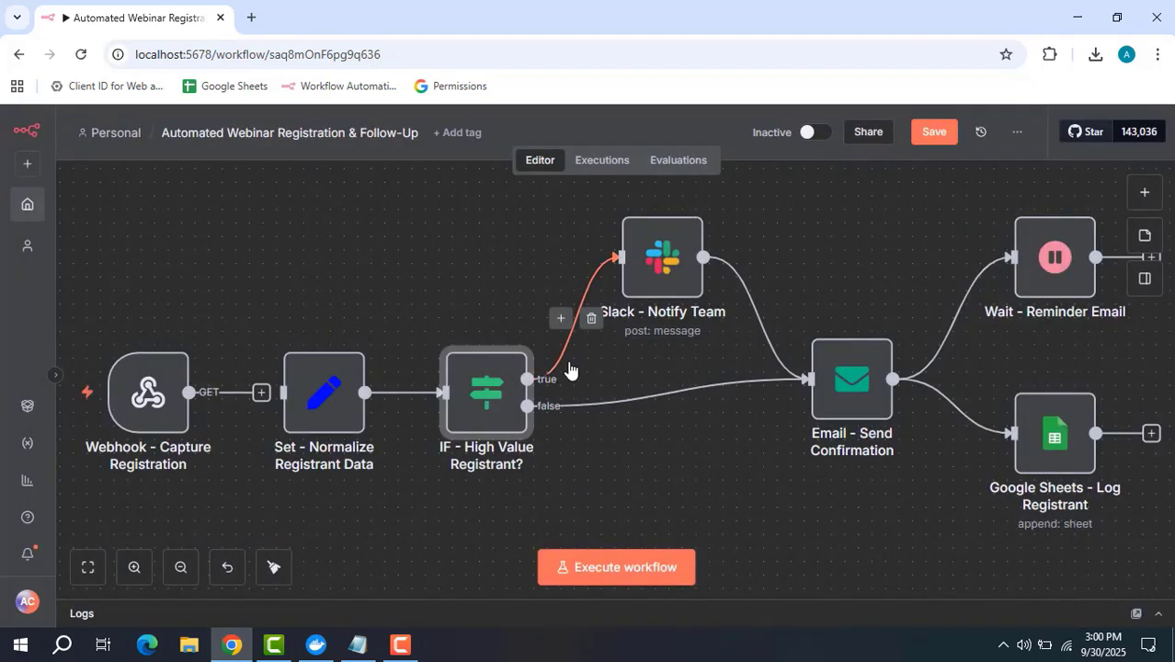
mouse_move(660, 286)
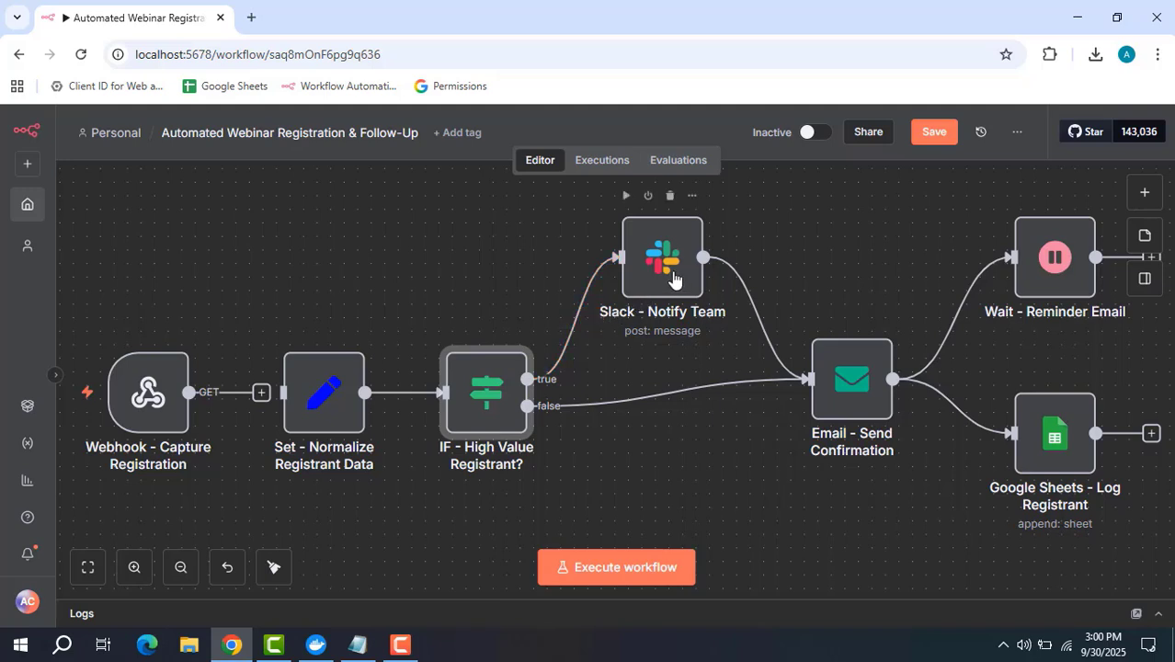
double_click(674, 279)
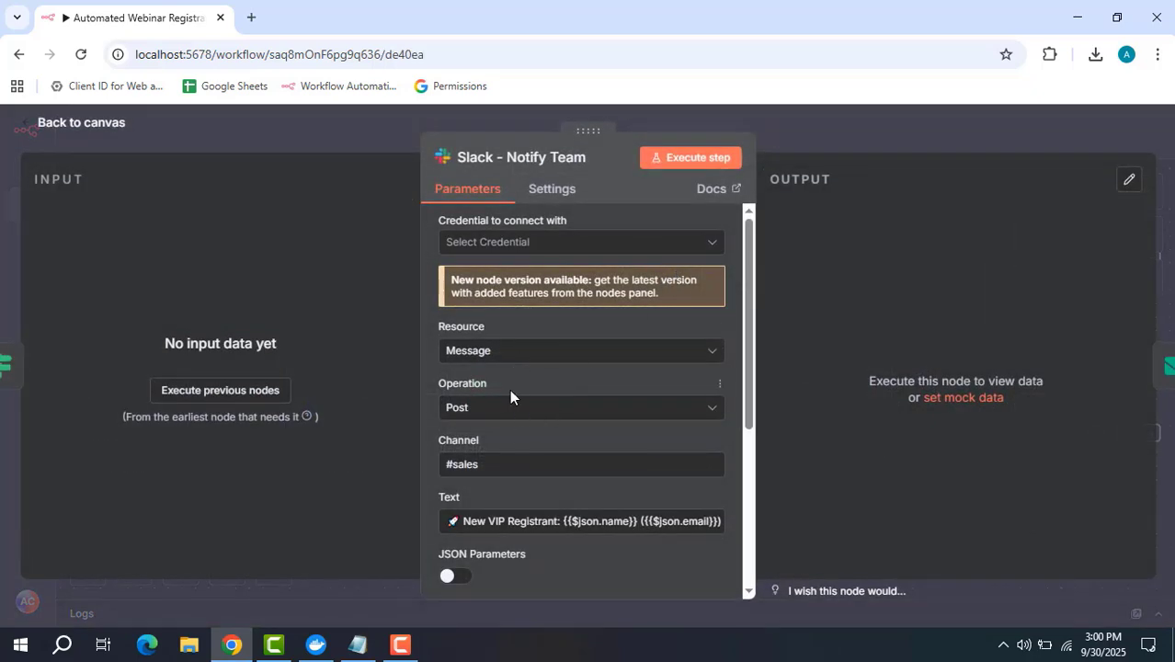
scroll(513, 392, "down", 1)
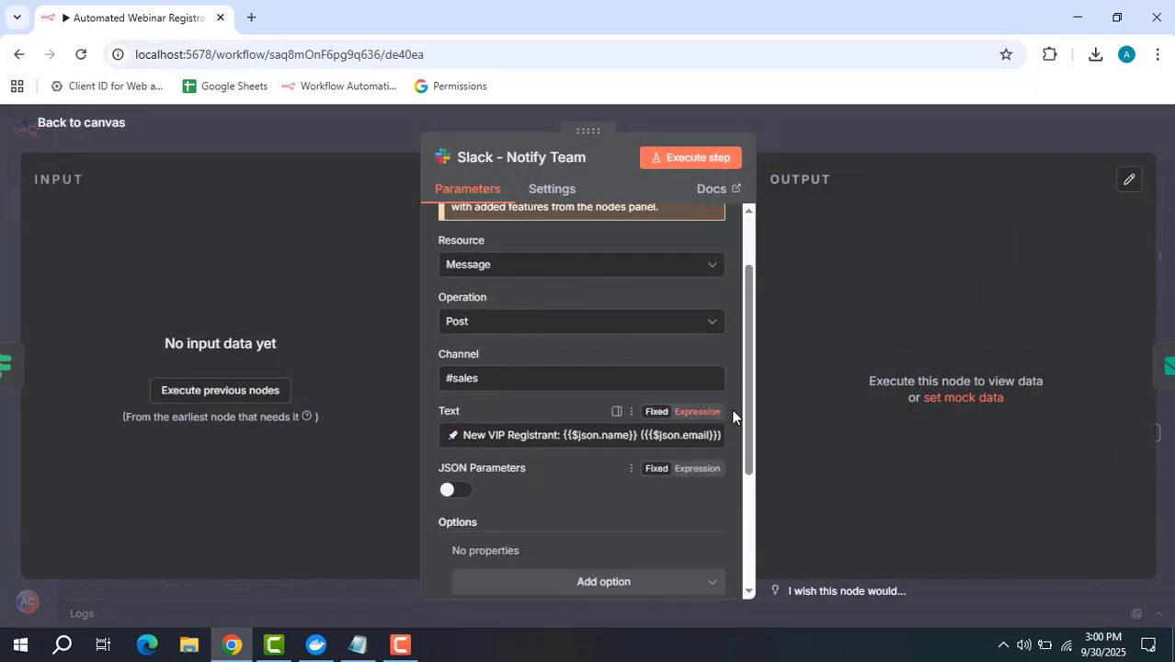
left_click(719, 443)
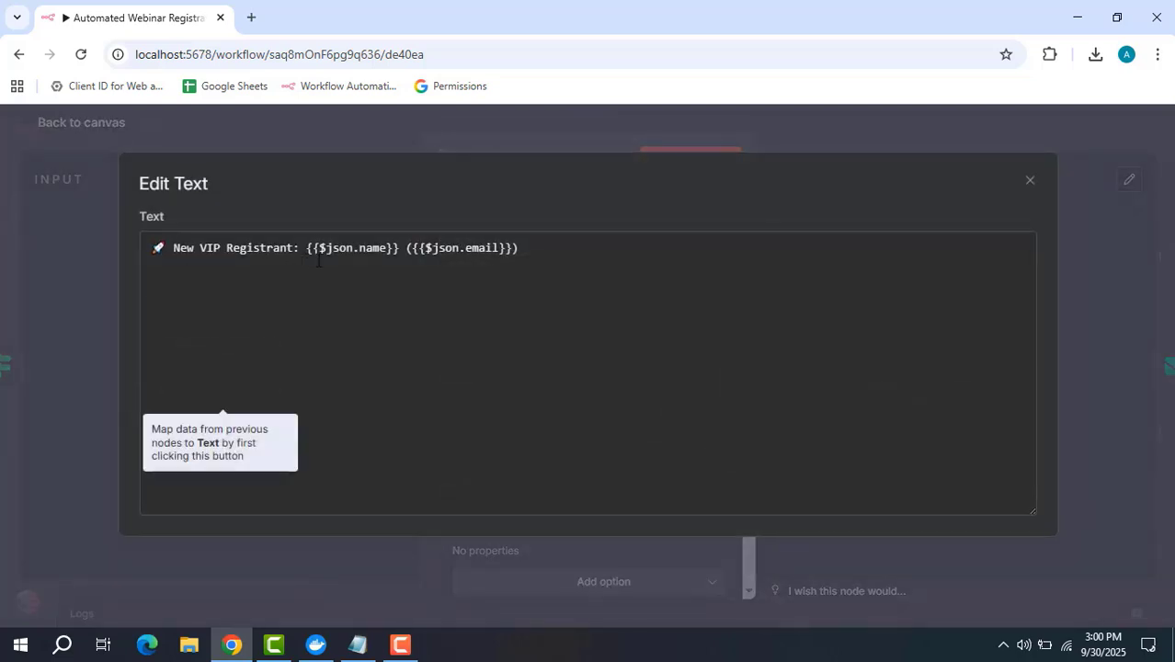
left_click(1031, 185)
left_click(1083, 123)
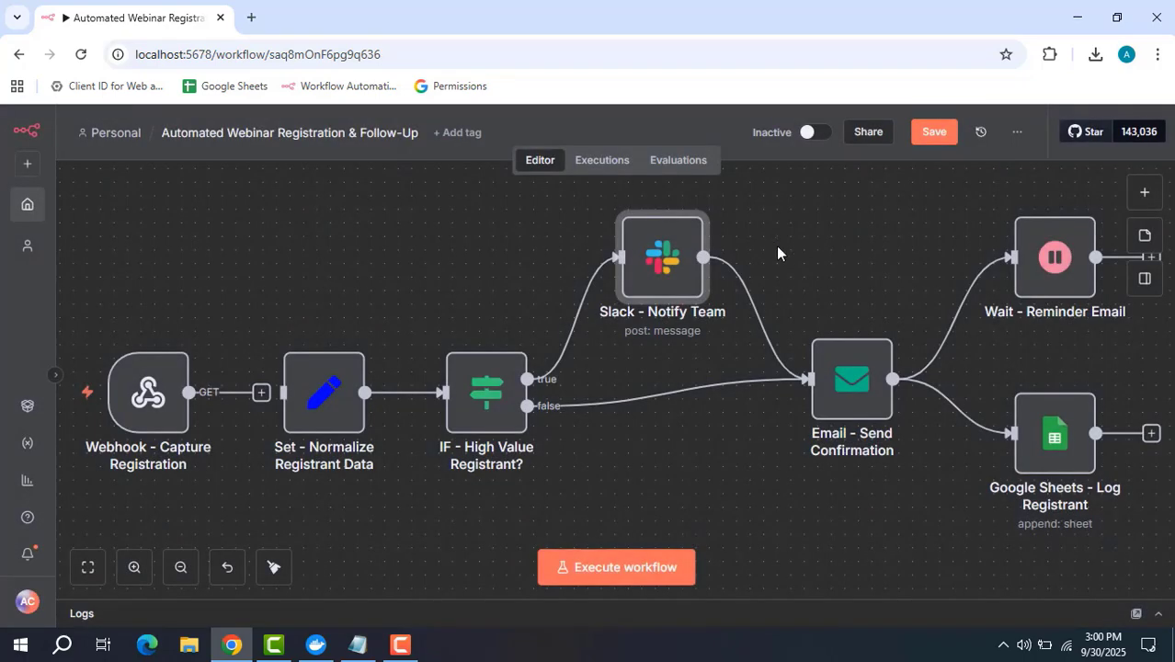
Review the sender, recipient, subject and body text of the Email - Send Confirmation node.
scroll(835, 269, "right", 3)
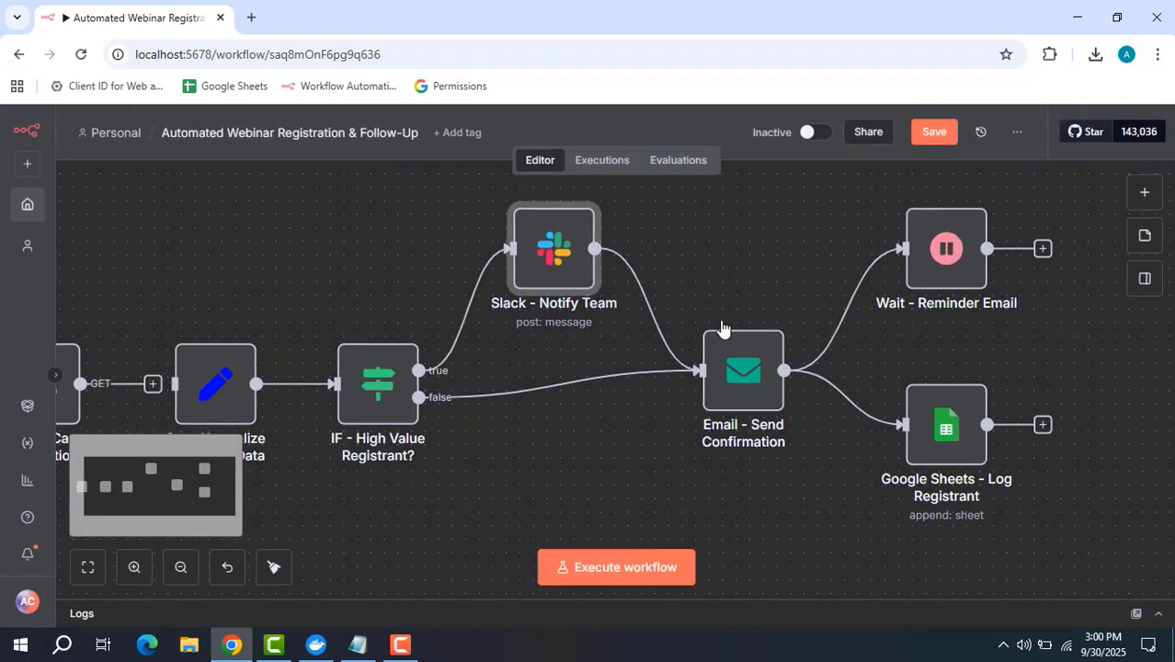
mouse_move(738, 412)
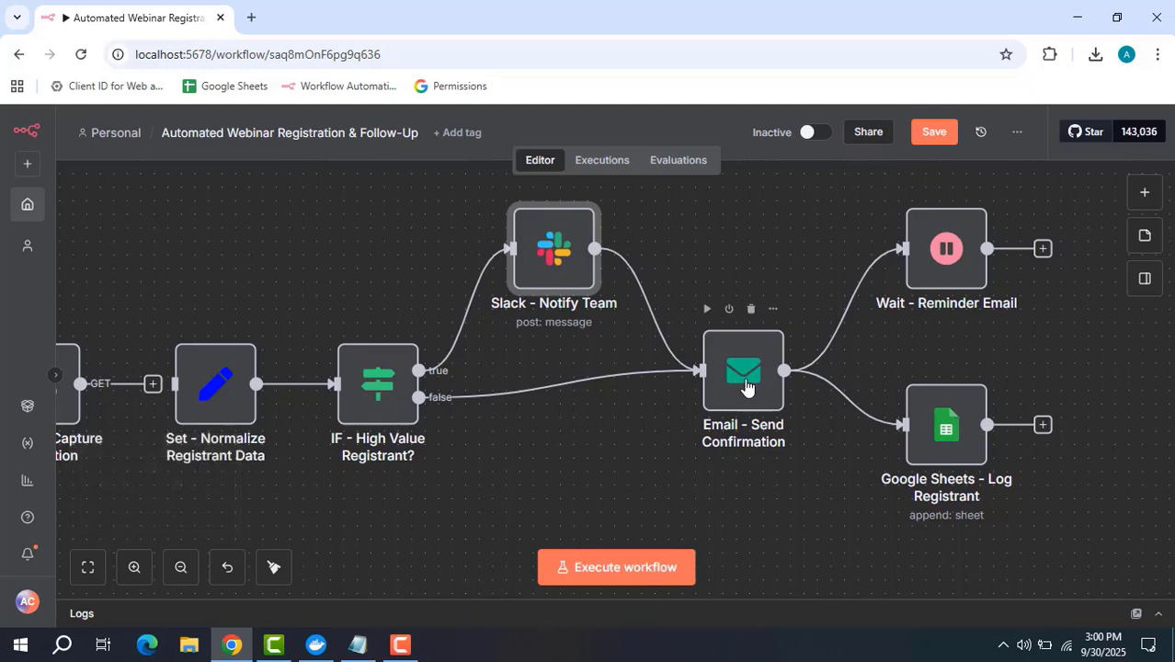
double_click(747, 386)
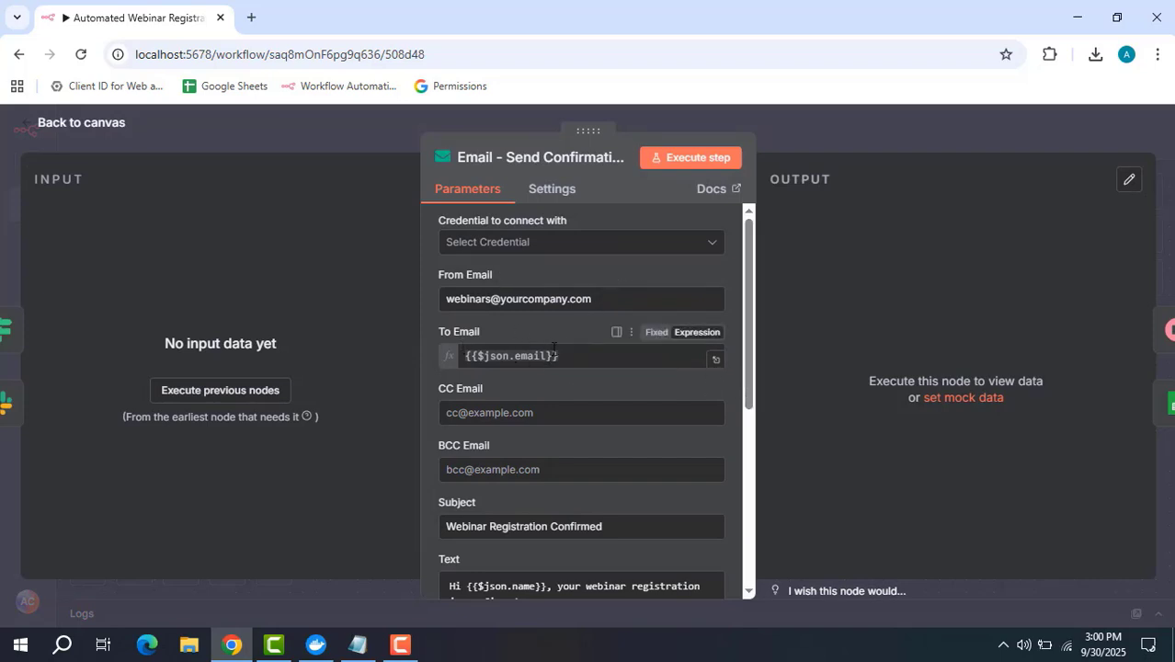
scroll(604, 384, "down", 2)
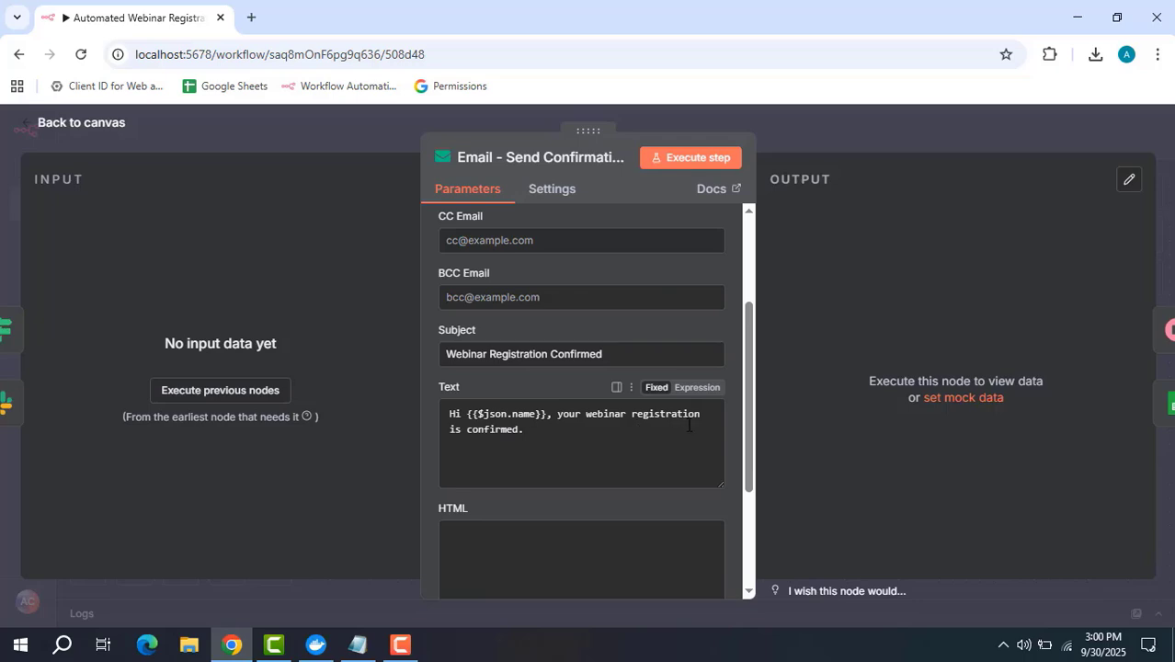
left_click(823, 133)
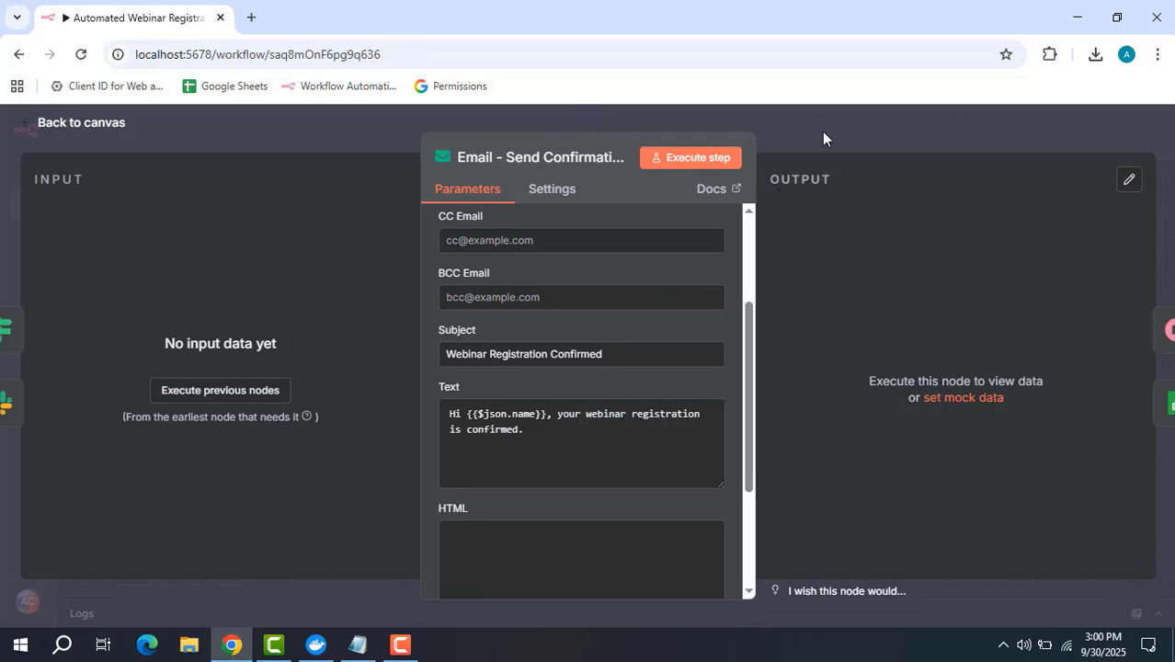
Review the resume mode, wait amount and wait unit of the Wait - Reminder Email node.
left_click_drag(765, 271, 664, 273)
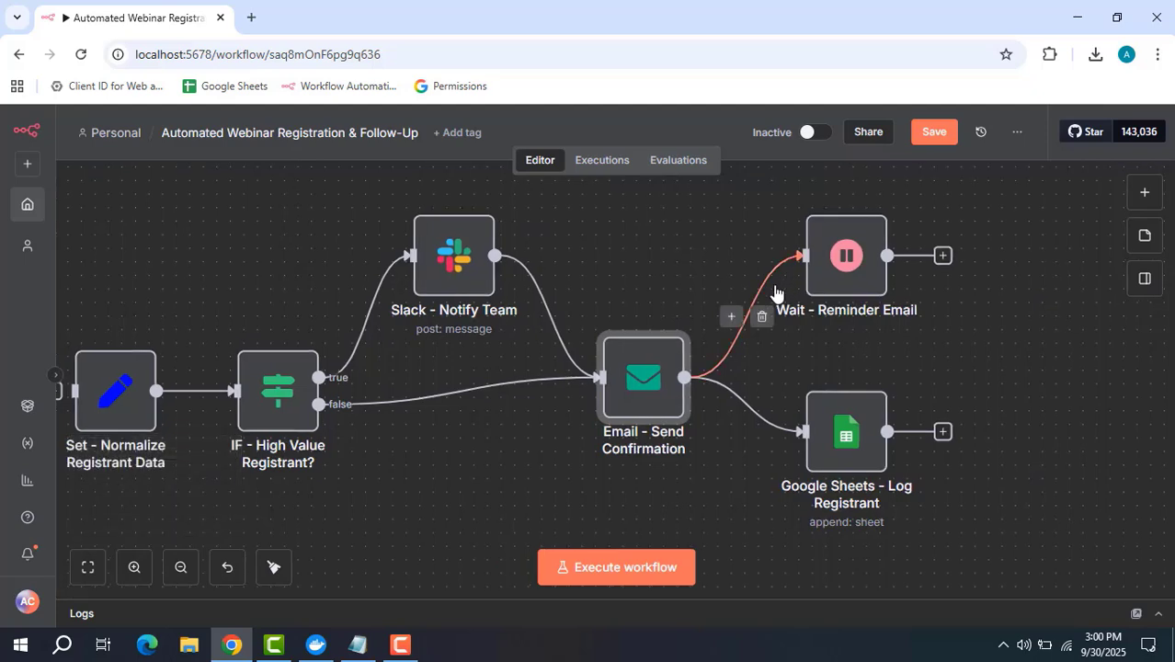
double_click(847, 259)
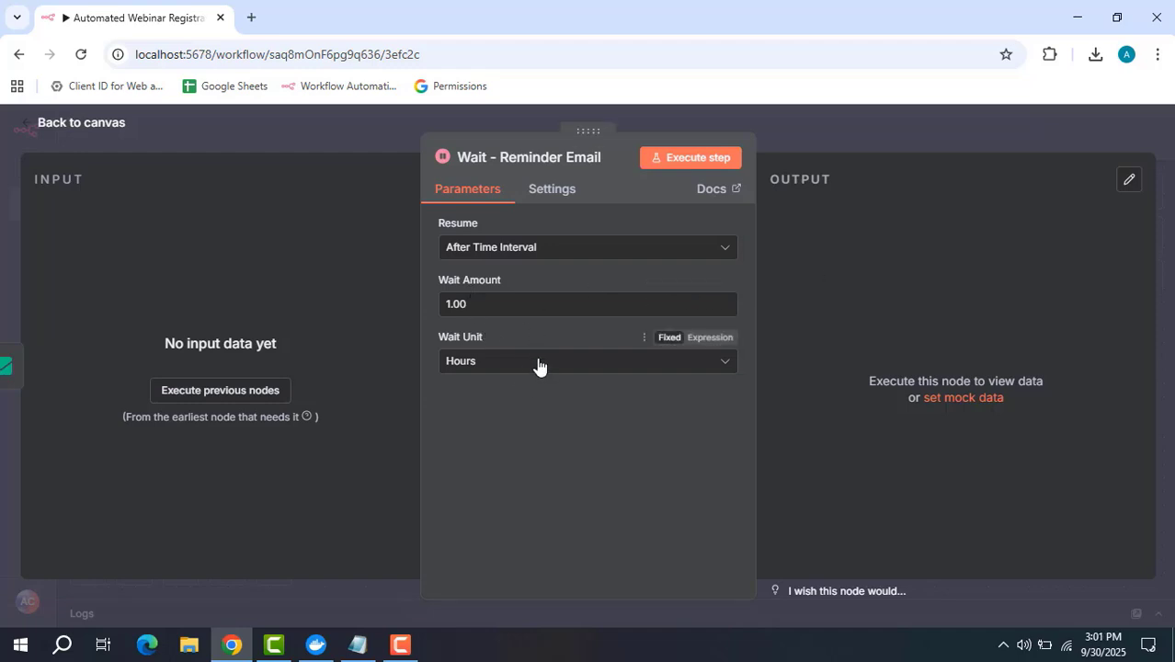
left_click(881, 131)
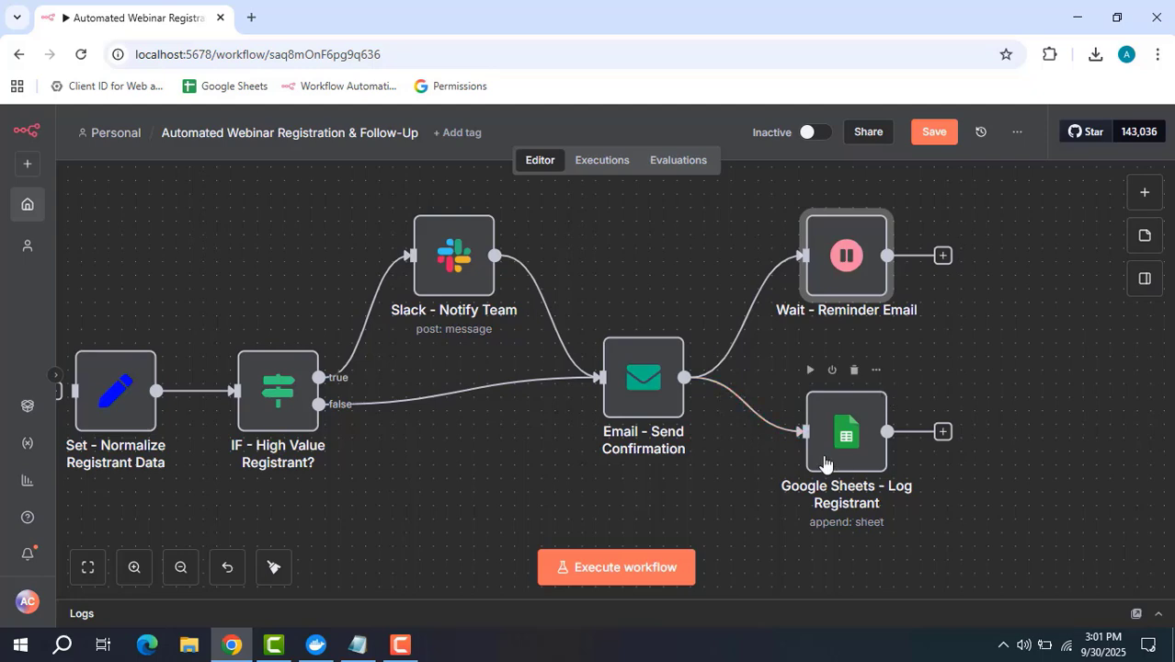
Review the operation, spreadsheet ID, range and key row of the Google Sheets - Log Registrant node.
double_click(852, 441)
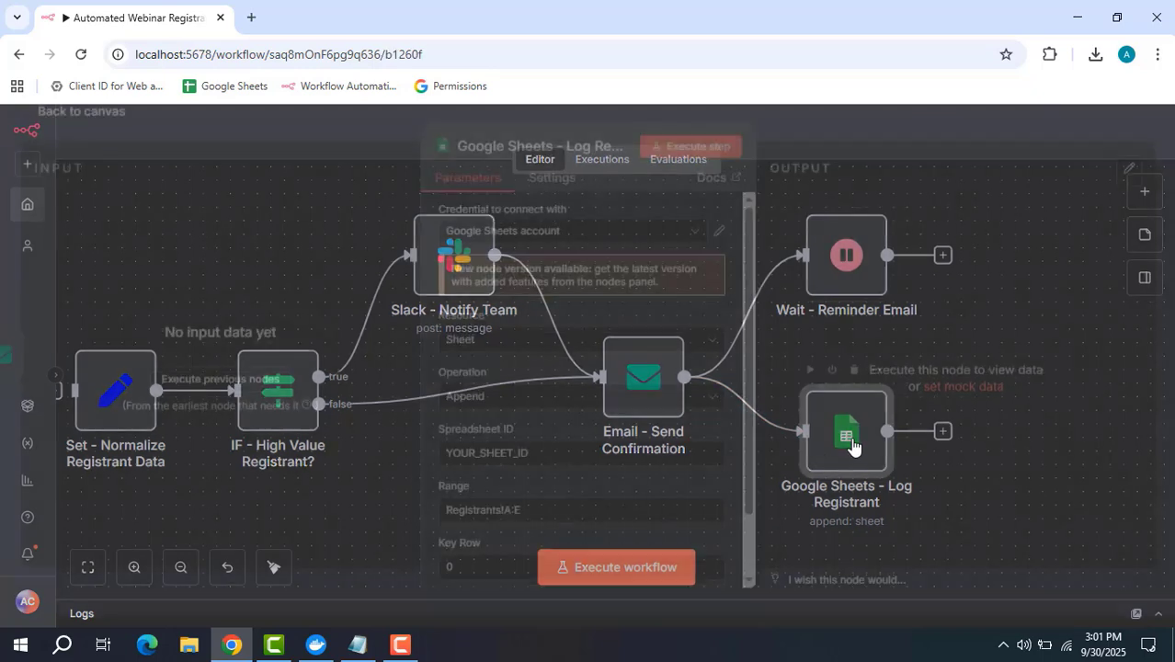
scroll(614, 388, "down", 2)
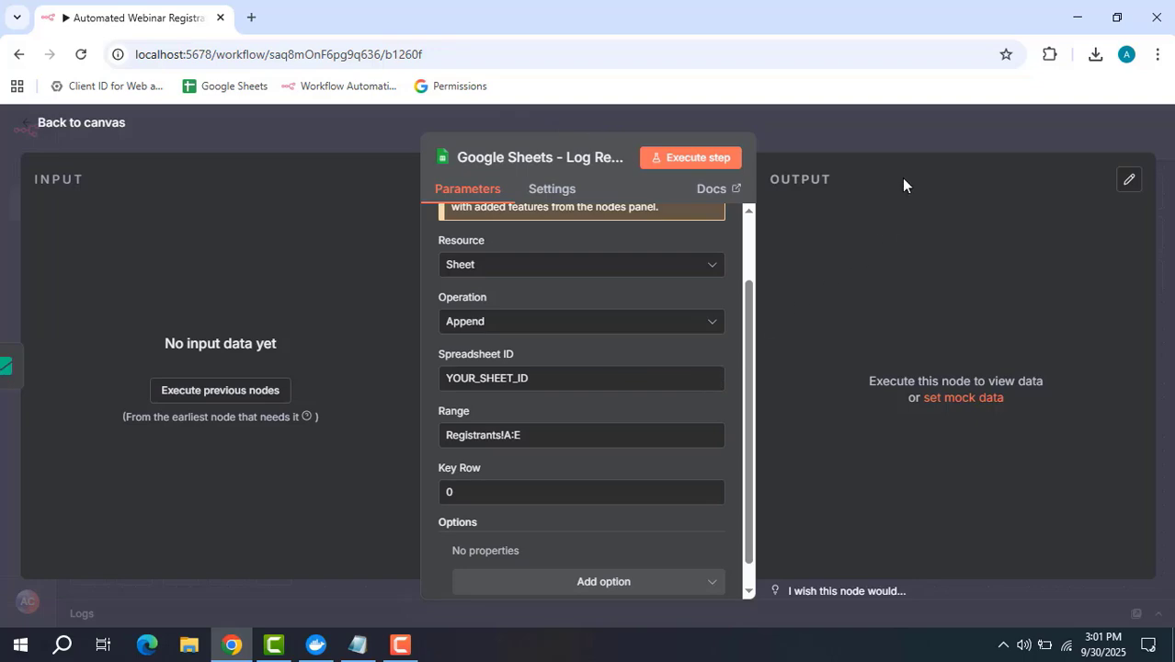
left_click(938, 127)
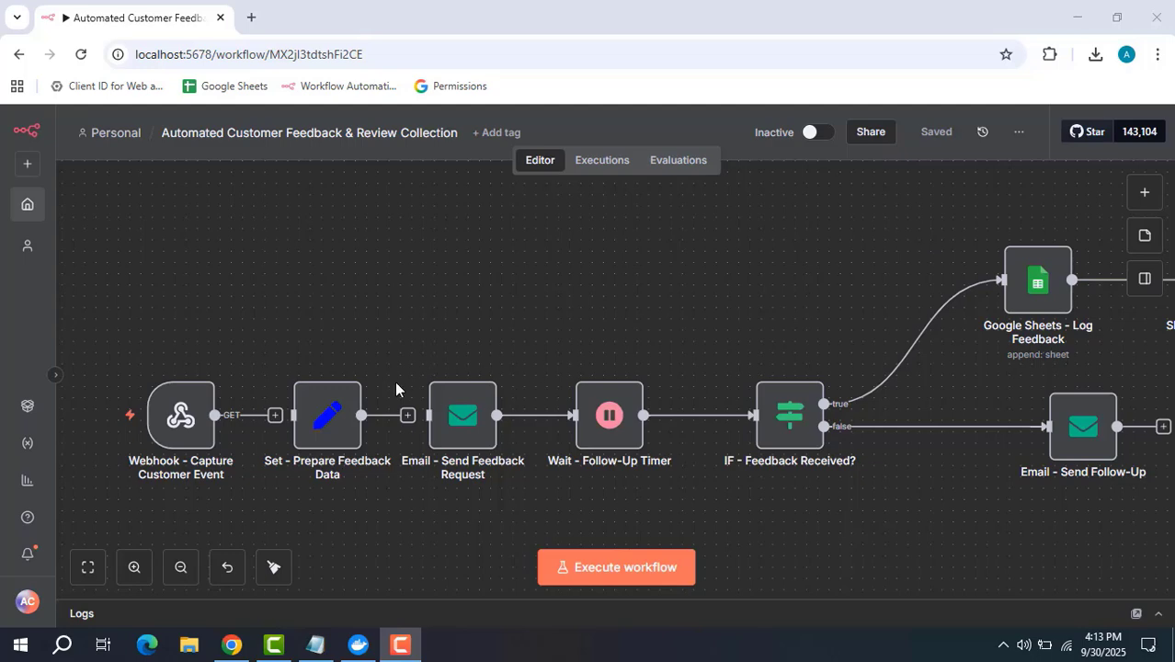
Connect the Set - Prepare Feedback Data node to Email - Send Feedback Request in the customer feedback workflow.
left_click_drag(408, 417, 430, 416)
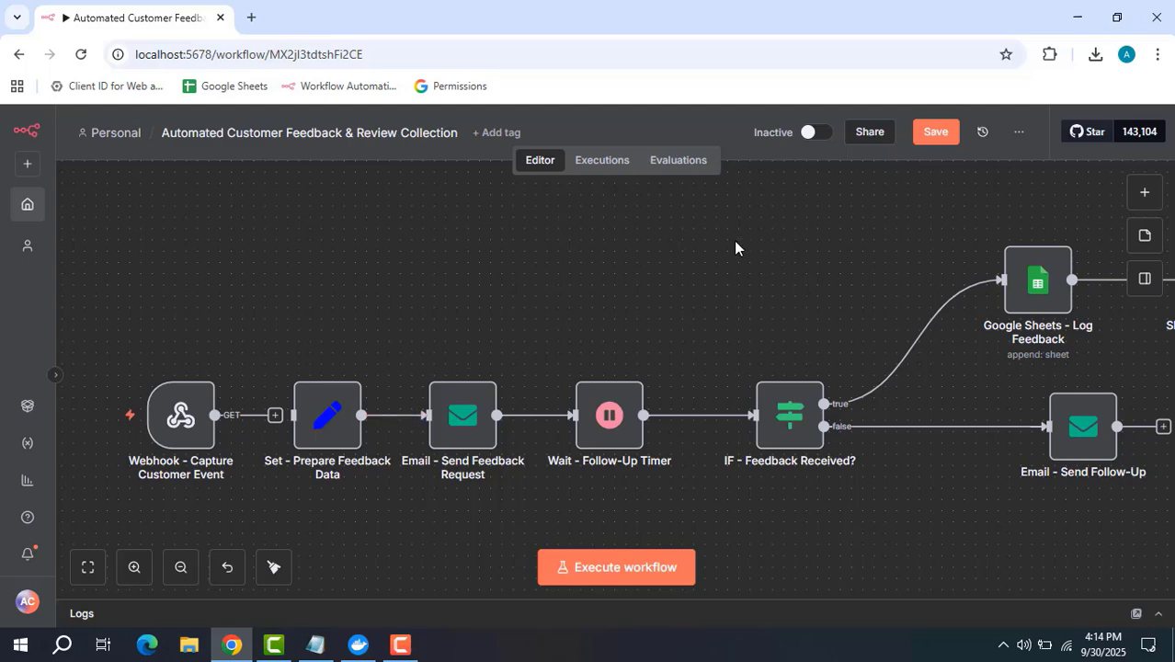
Review the test and production URLs, HTTP method and path of the Webhook - Capture Customer Event node.
double_click(178, 421)
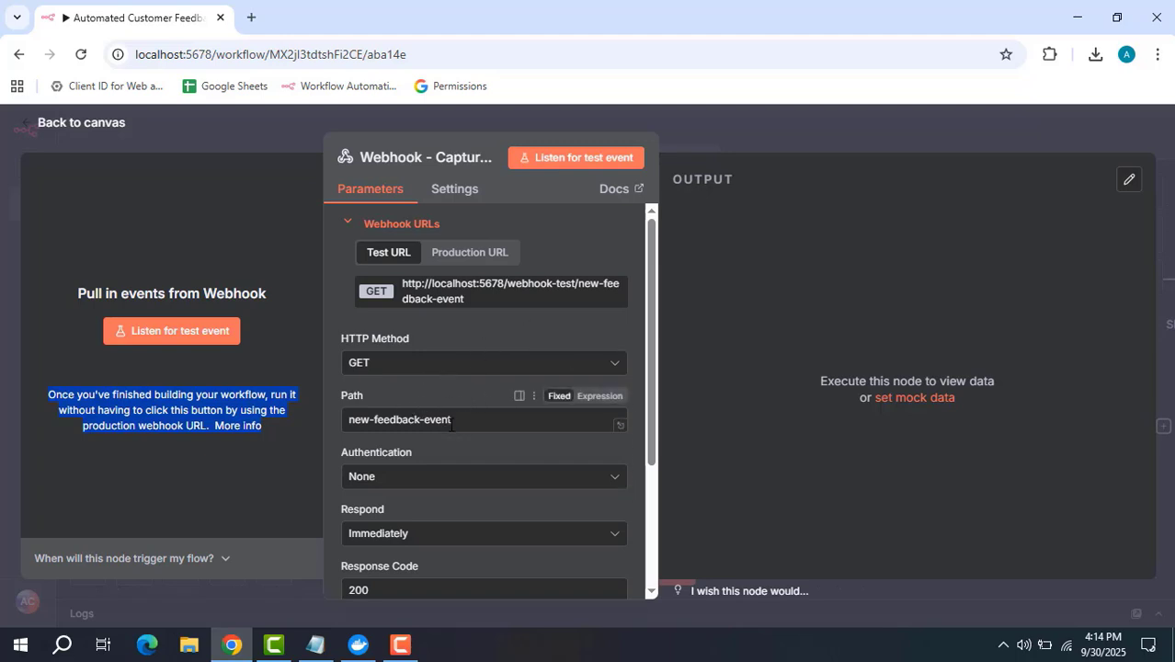
left_click(461, 253)
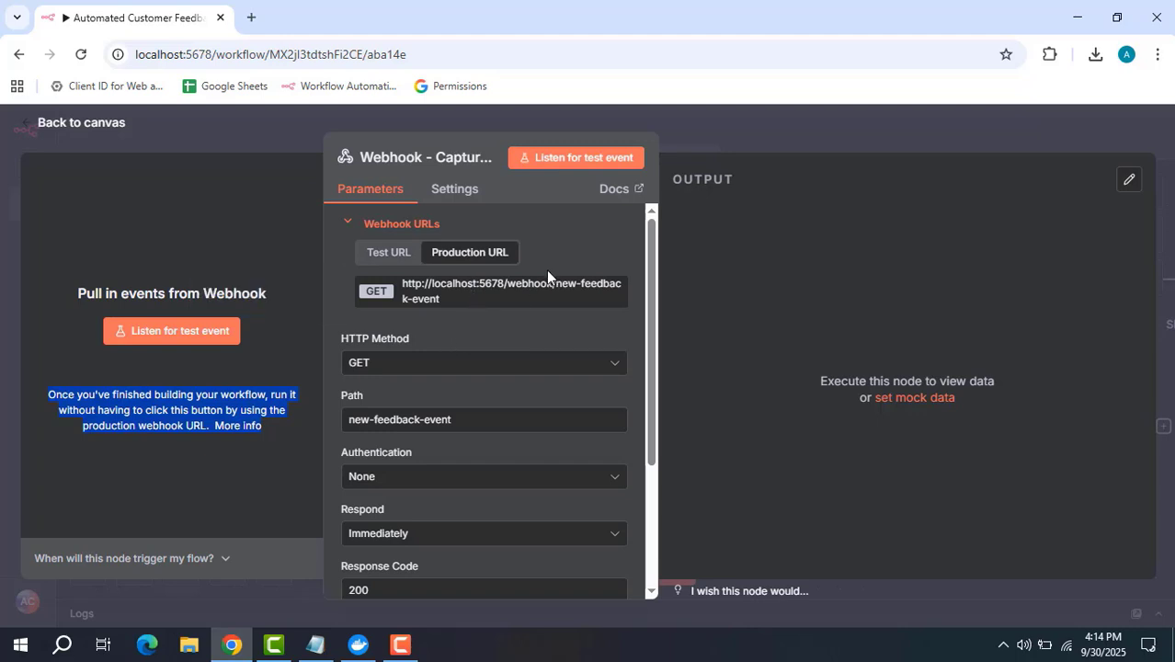
left_click(707, 139)
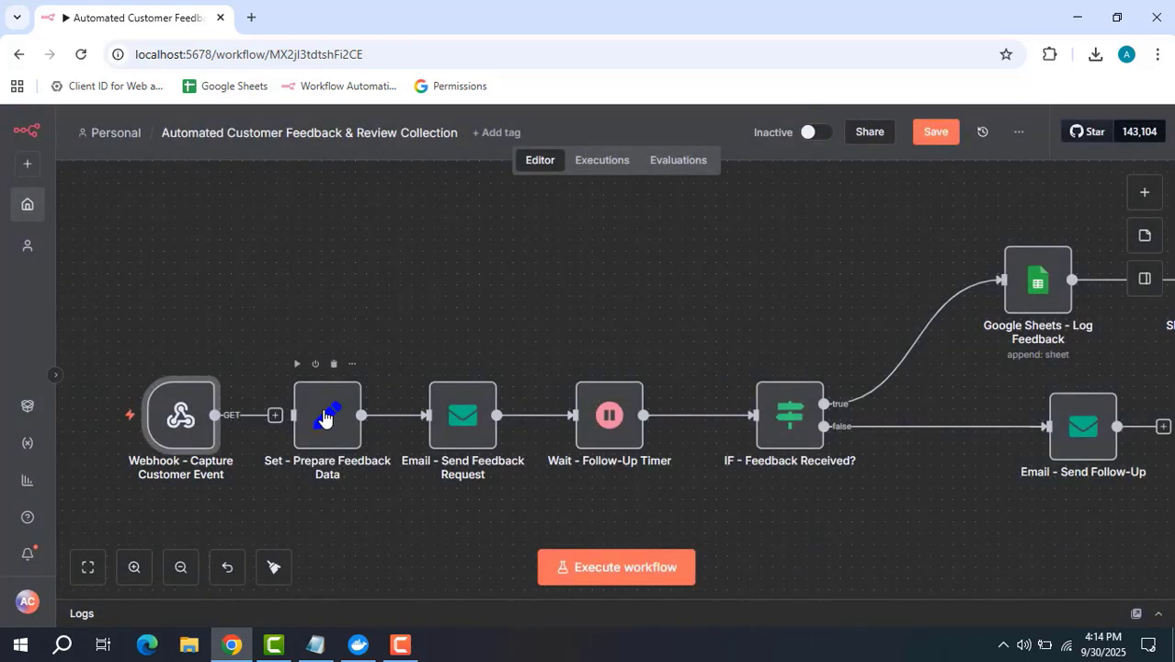
Connect the Webhook - Capture Customer Event node to Set - Prepare Feedback Data and add a string value to the Set node.
left_click(331, 417)
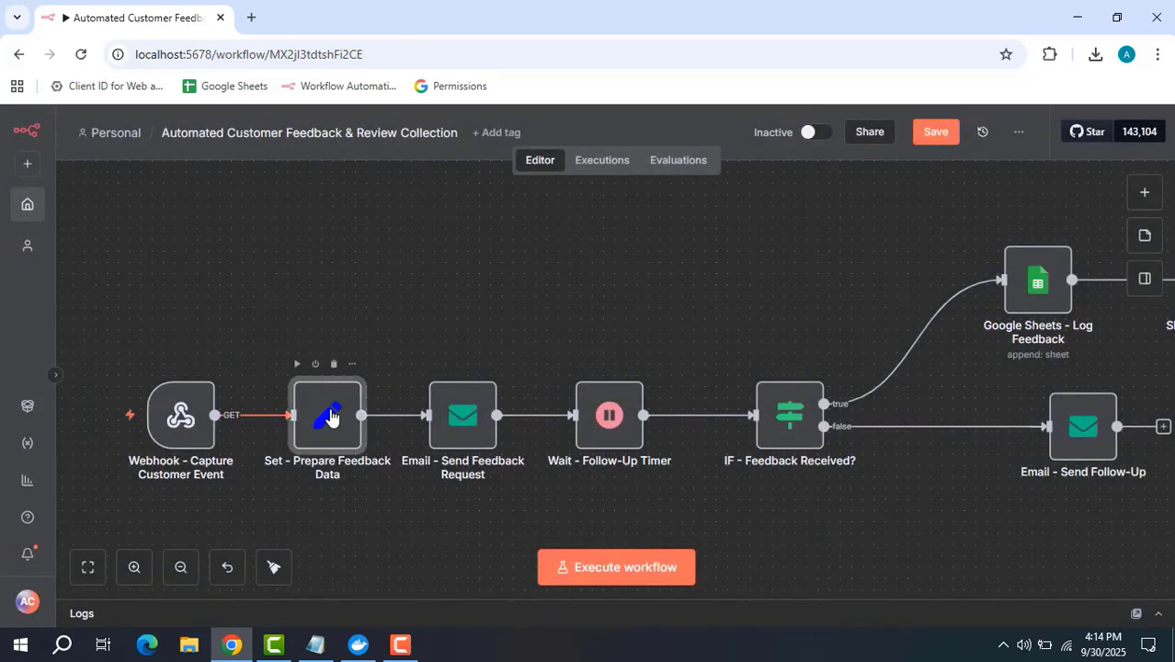
double_click(331, 416)
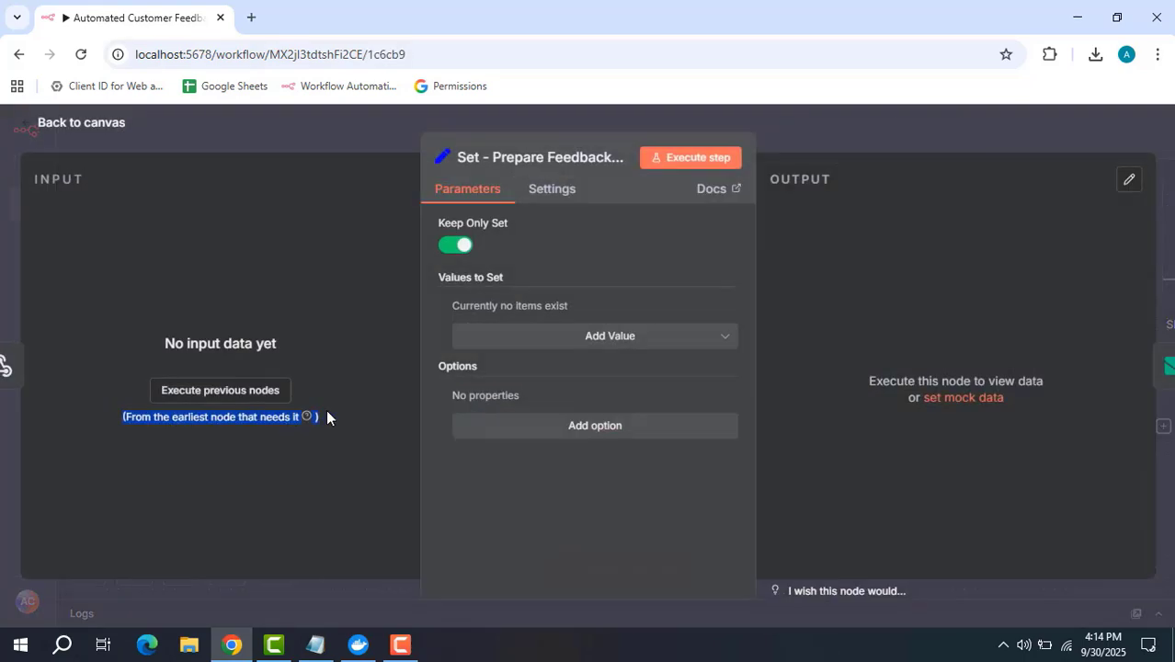
left_click(564, 339)
left_click(543, 438)
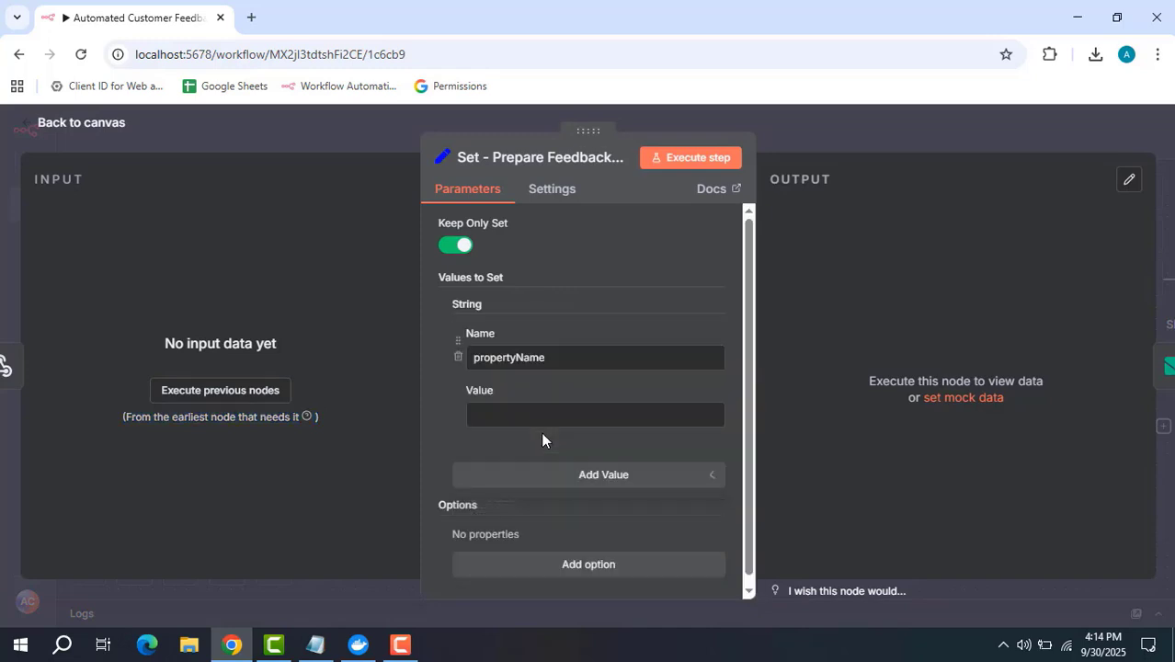
double_click(564, 357)
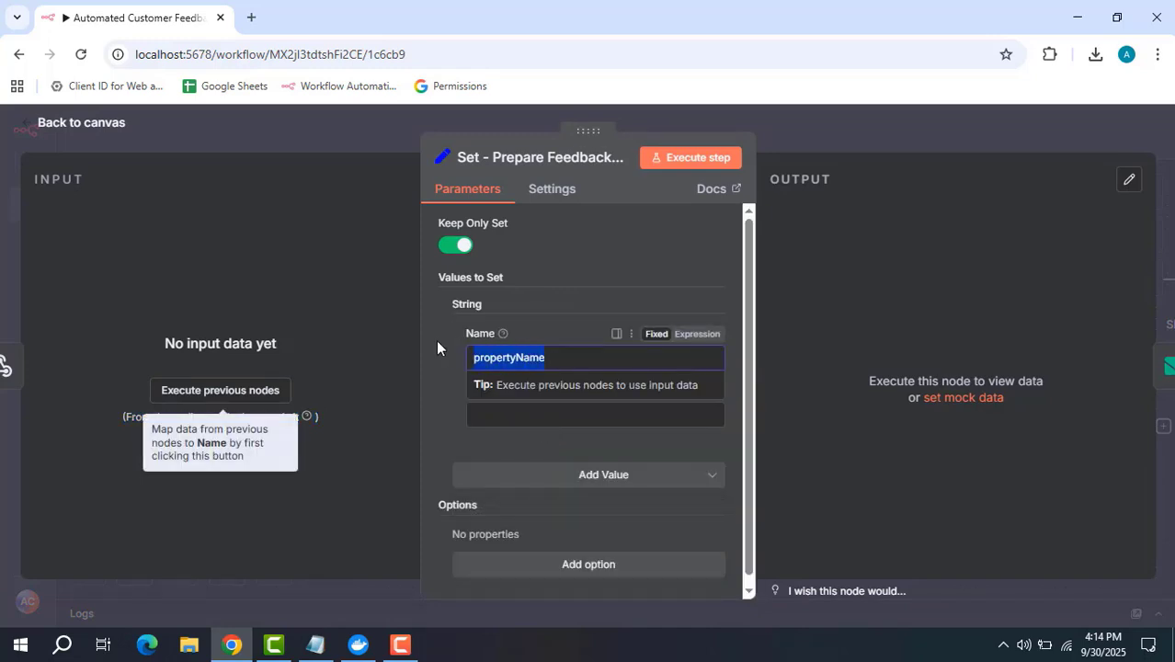
Try orderID, customerName and customerEmail as the name of the feedback node's string value.
type("order")
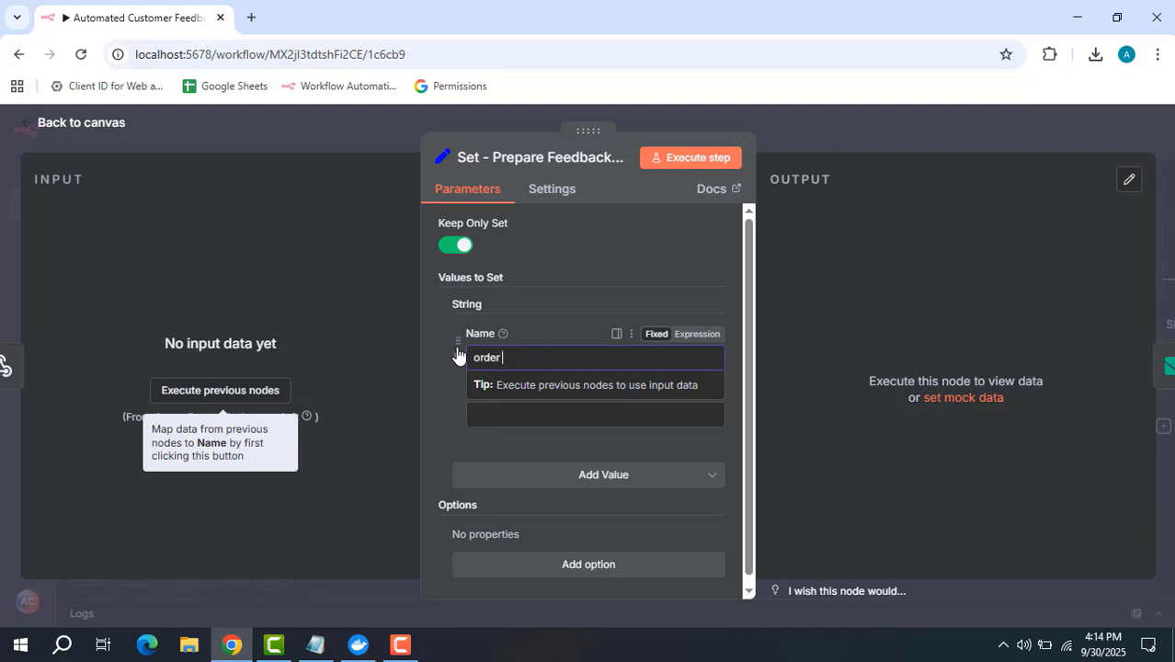
type("ID")
key("BackSpace")
key("BackSpace")
key("BackSpace")
key("BackSpace")
key("BackSpace")
key("BackSpace")
key("BackSpace")
type("customerName")
key("BackSpace")
key("BackSpace")
key("BackSpace")
key("BackSpace")
key("BackSpace")
key("BackSpace")
key("BackSpace")
key("BackSpace")
key("BackSpace")
key("BackSpace")
key("BackSpace")
key("BackSpace")
type("customerEmail")
key("BackSpace")
key("BackSpace")
key("BackSpace")
key("BackSpace")
key("BackSpace")
key("BackSpace")
key("BackSpace")
key("BackSpace")
key("BackSpace")
key("BackSpace")
key("BackSpace")
key("BackSpace")
key("BackSpace")
Name the feedback node's string value followUpCount and return to the workflow canvas.
type("followUpCount")
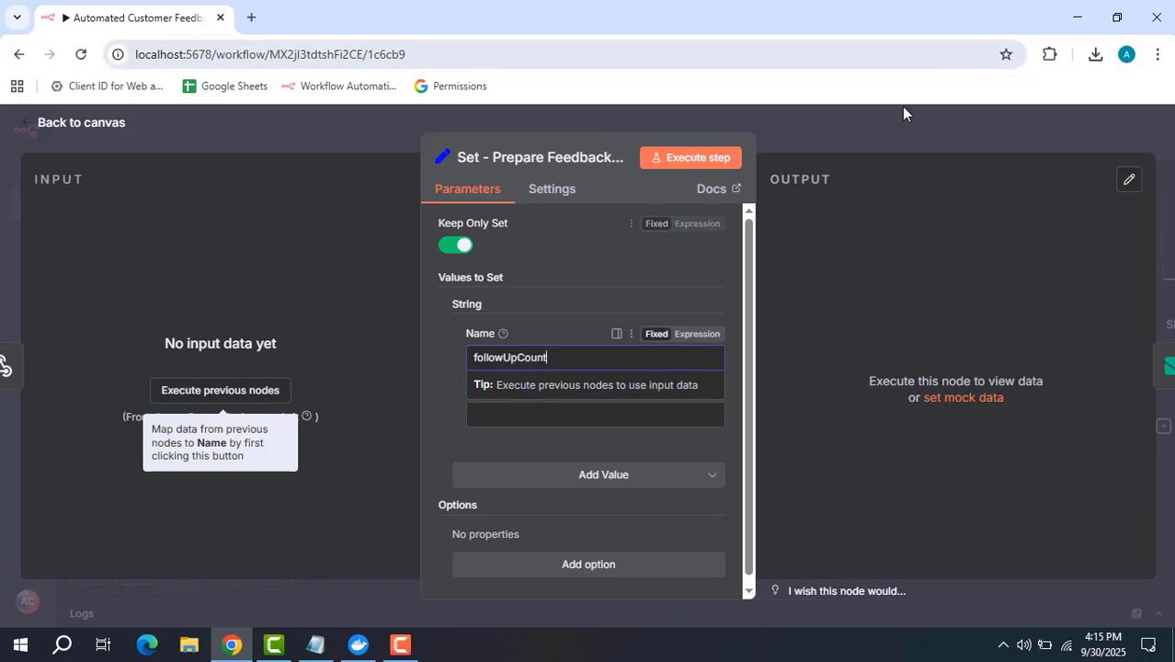
left_click(788, 131)
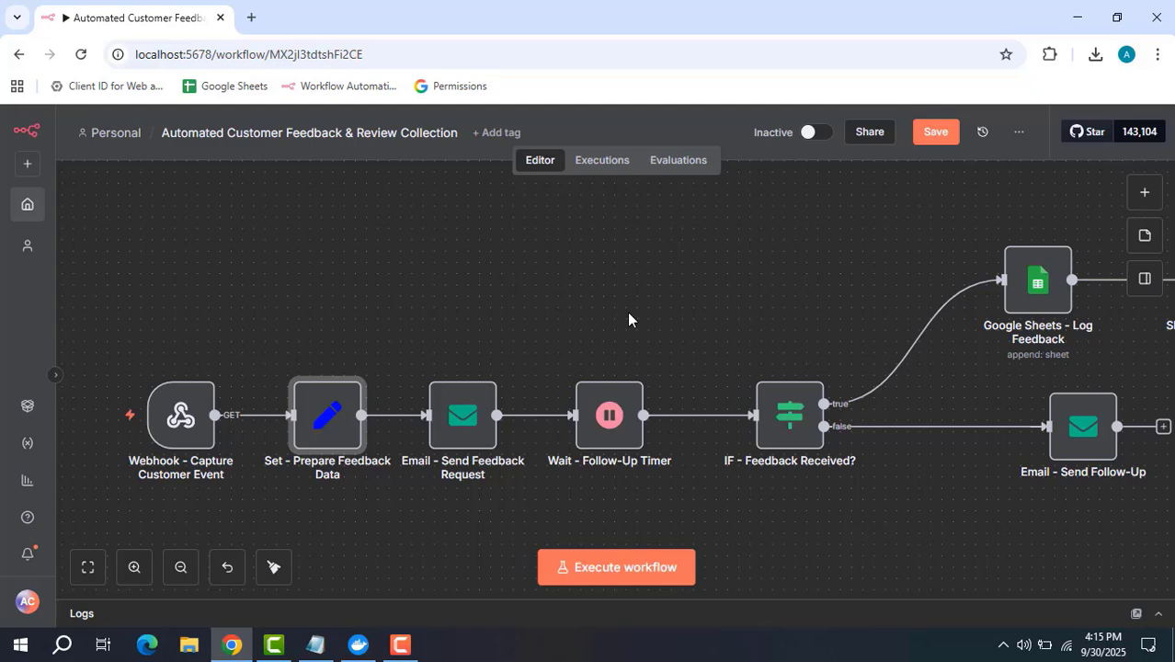
Review the sender, recipient, subject and message text of the Email - Send Feedback Request node.
double_click(454, 433)
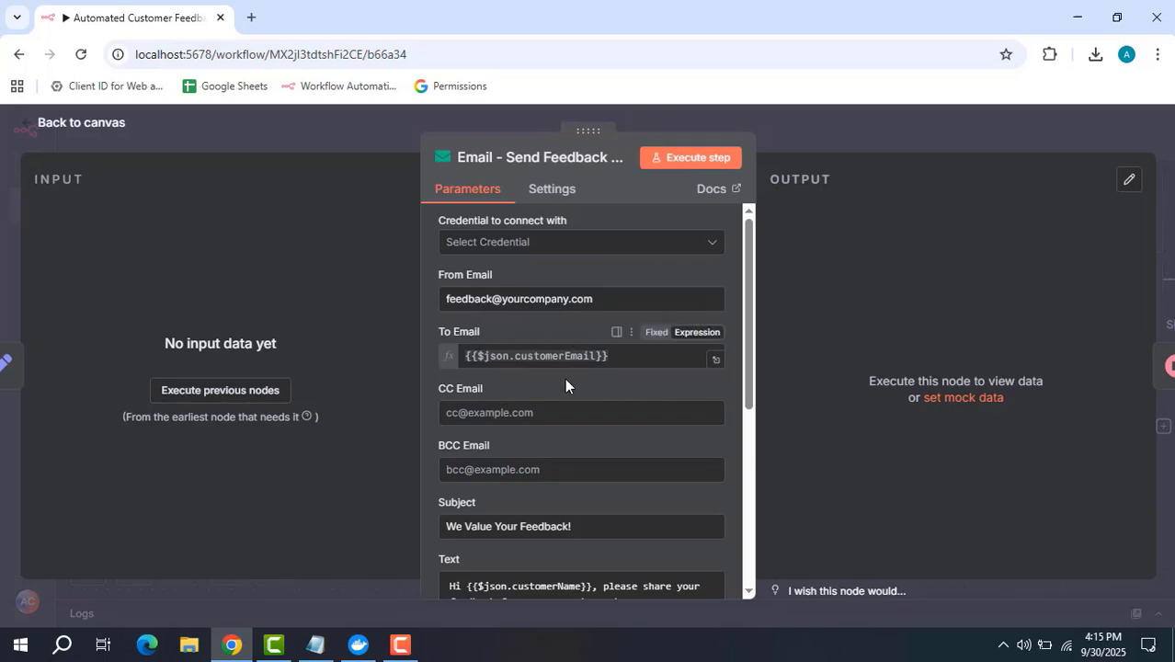
scroll(593, 395, "down", 1)
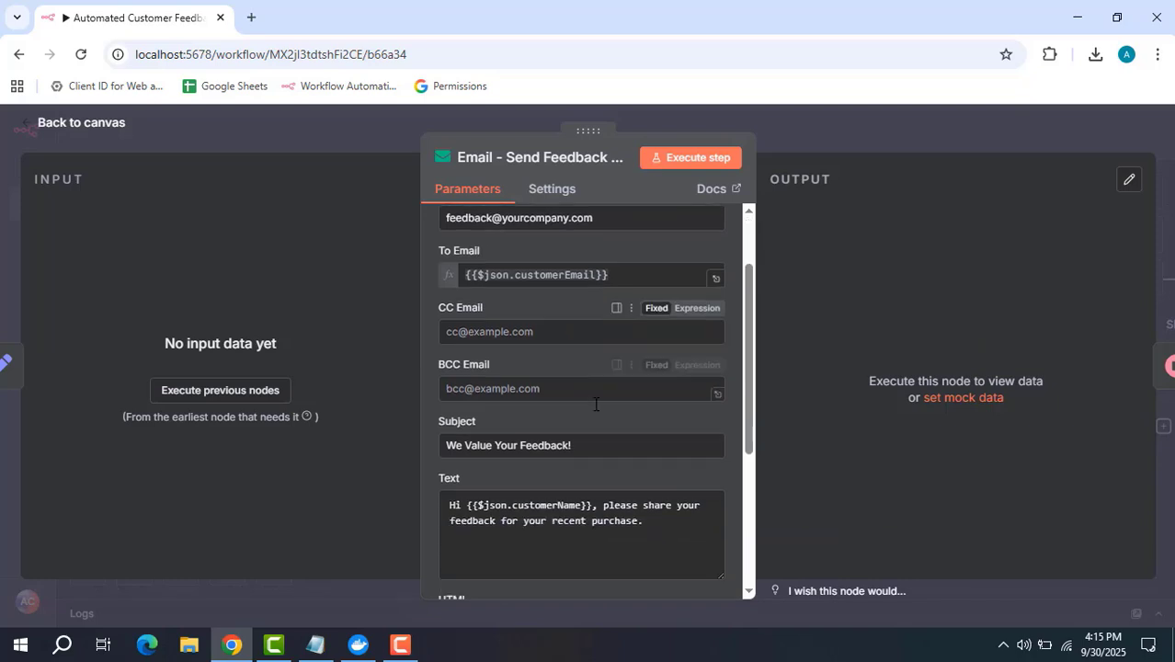
scroll(596, 404, "down", 1)
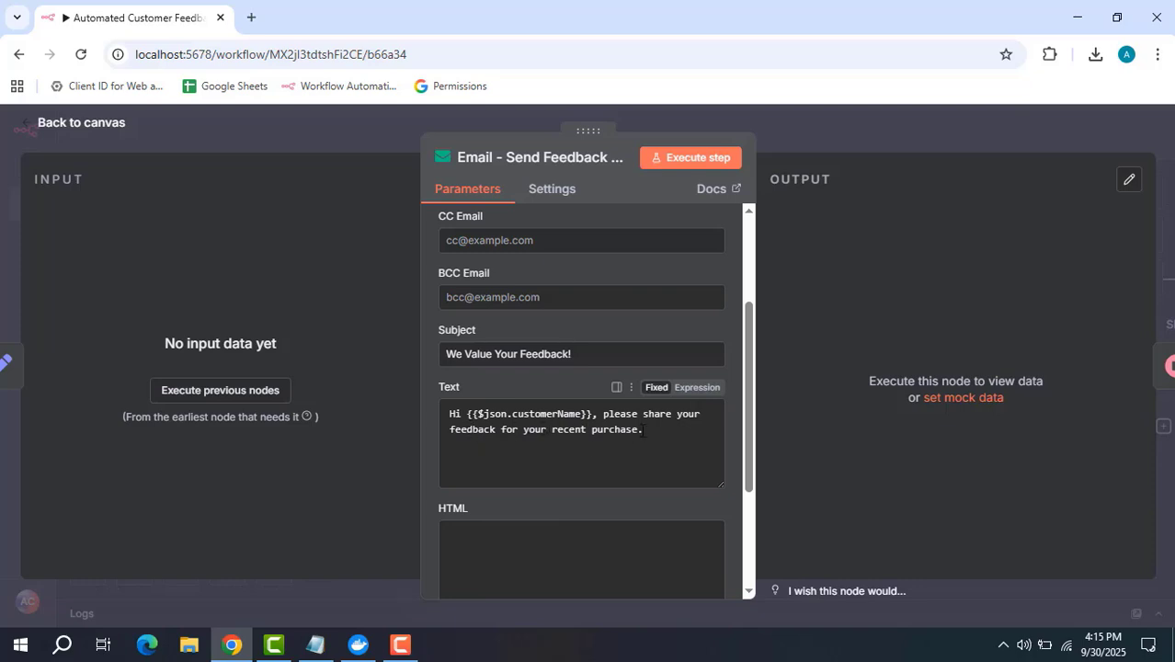
left_click(849, 119)
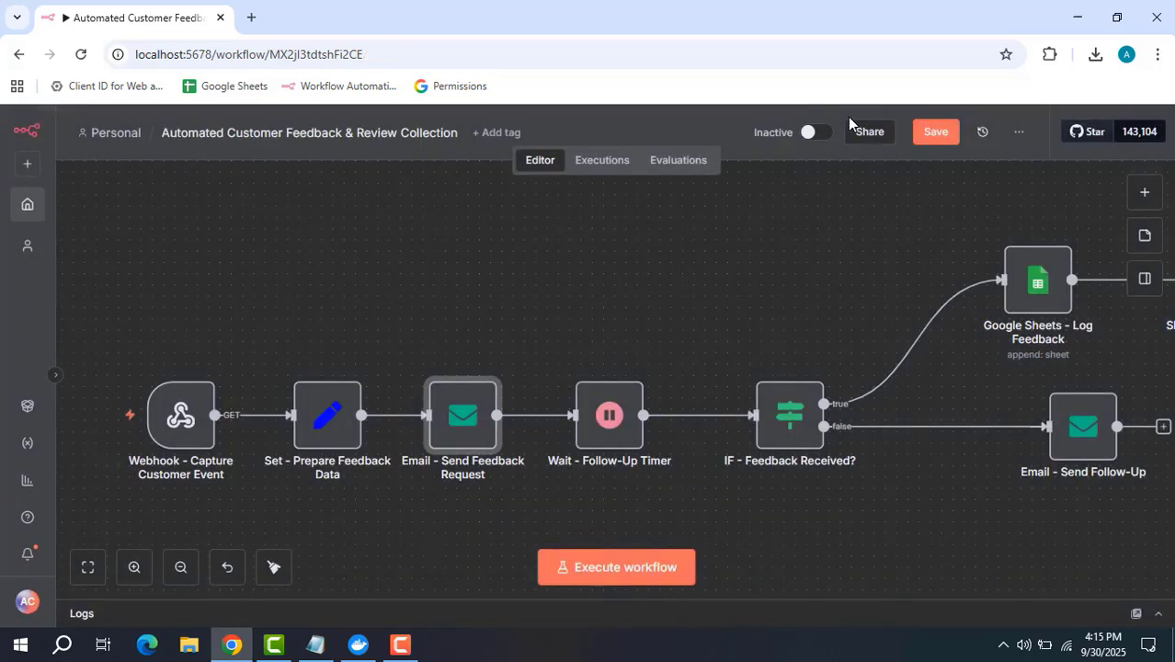
Set the Wait - Follow-Up Timer node to a wait amount of 3.00 Days and return to the workflow canvas.
double_click(607, 416)
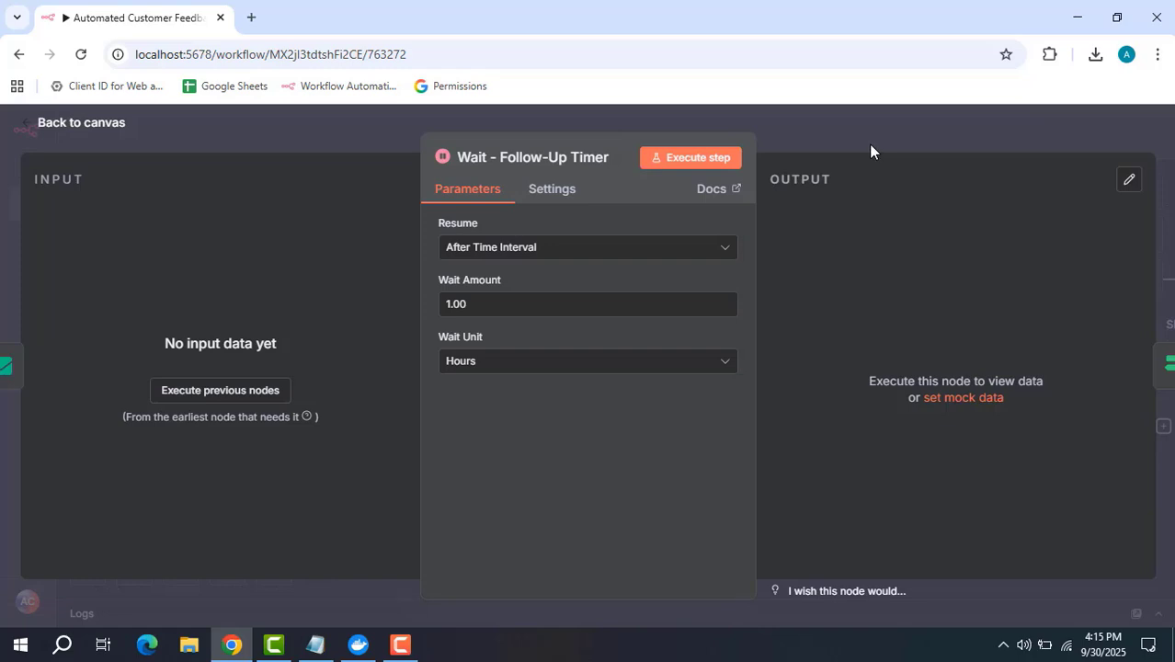
left_click(649, 371)
left_click(494, 495)
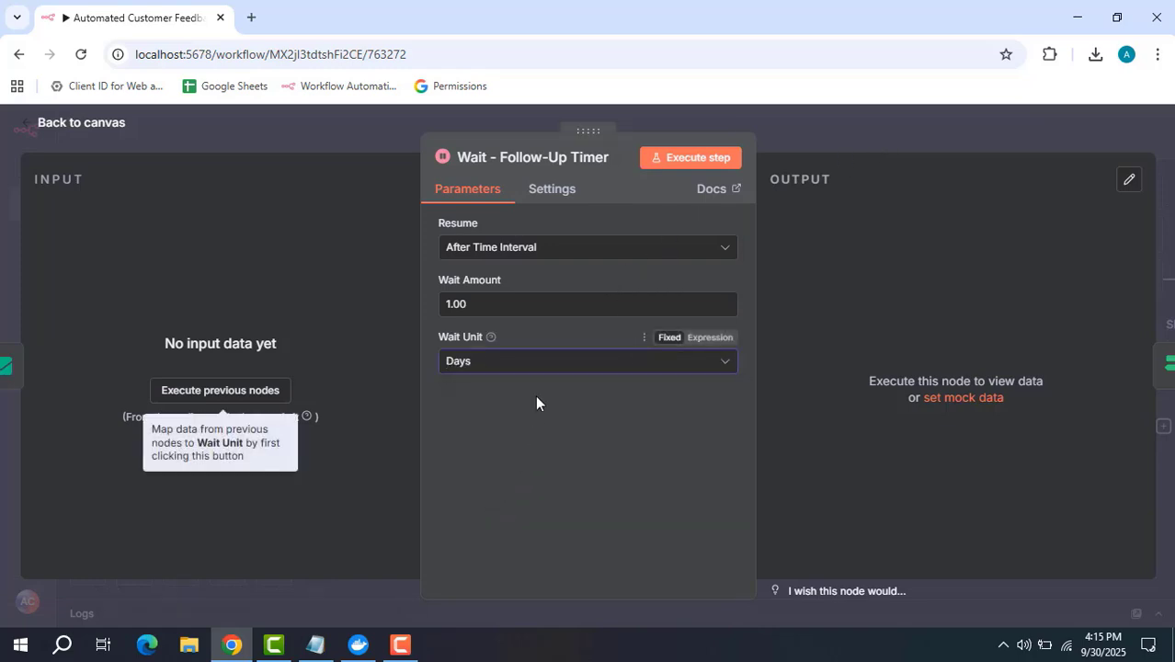
left_click_drag(455, 307, 441, 311)
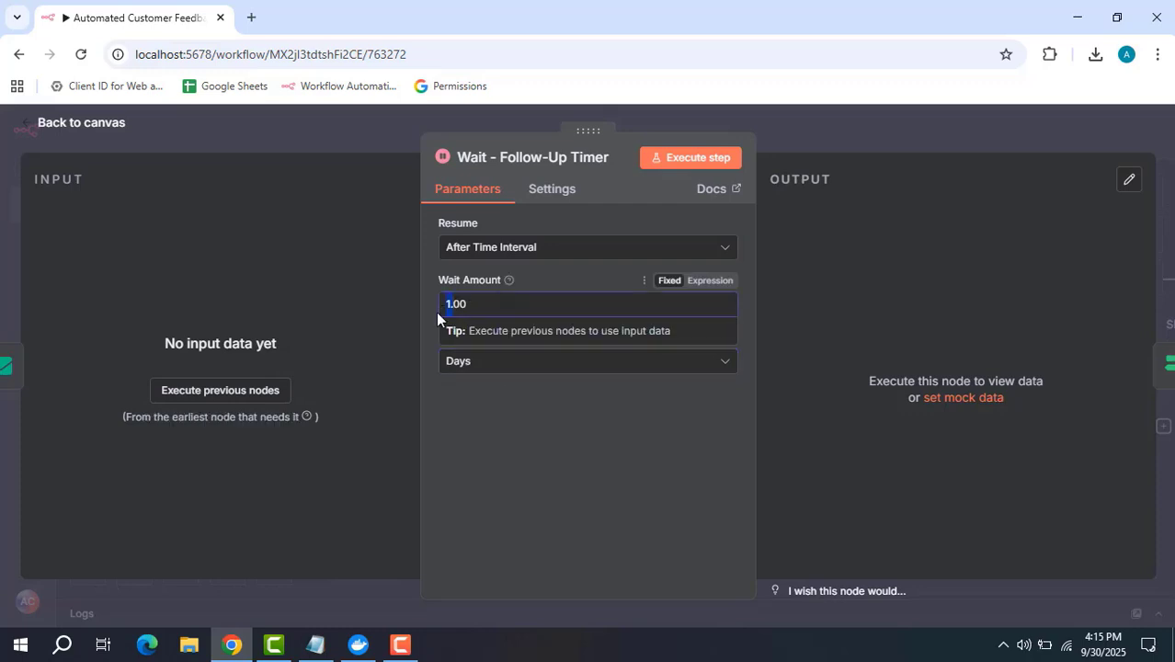
type("300")
key("BackSpace")
key("BackSpace")
left_click(800, 129)
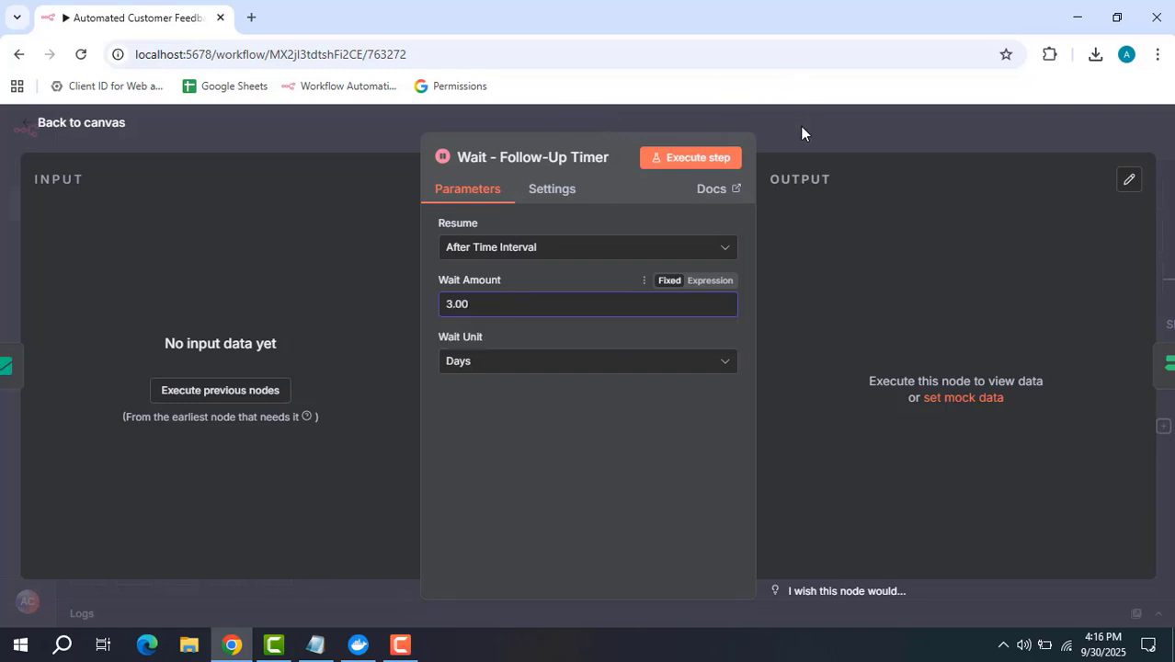
Review the credential, operation, spreadsheet ID, range and key row of the Google Sheets - Log Feedback node.
left_click_drag(690, 290, 566, 281)
left_click(134, 568)
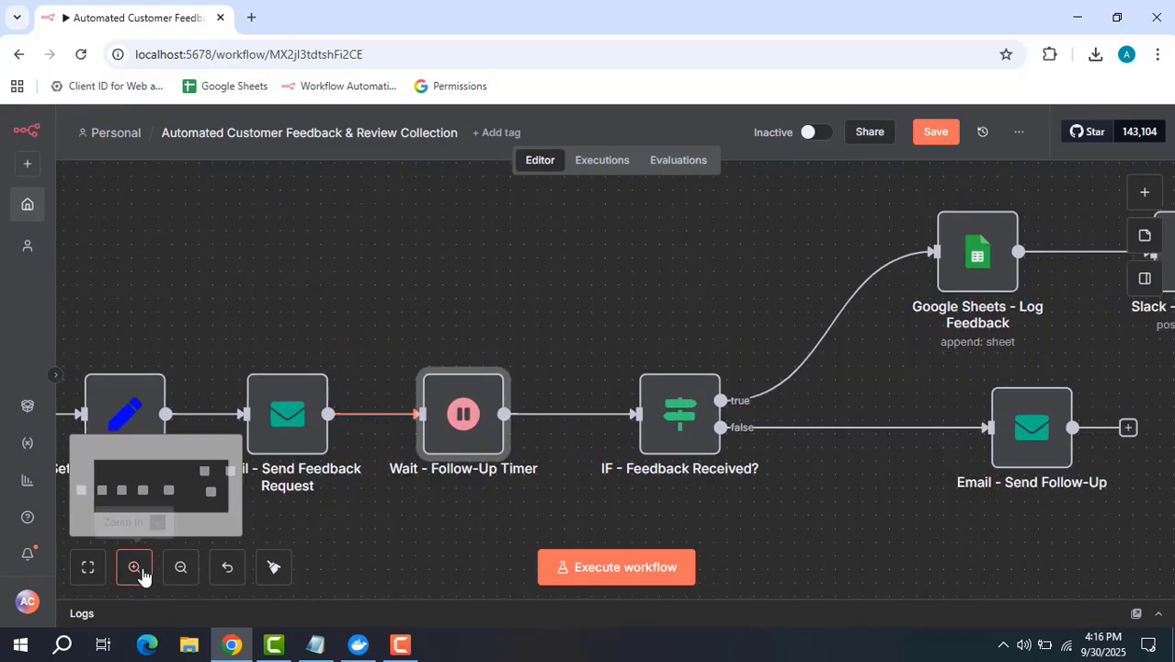
left_click_drag(630, 323, 563, 280)
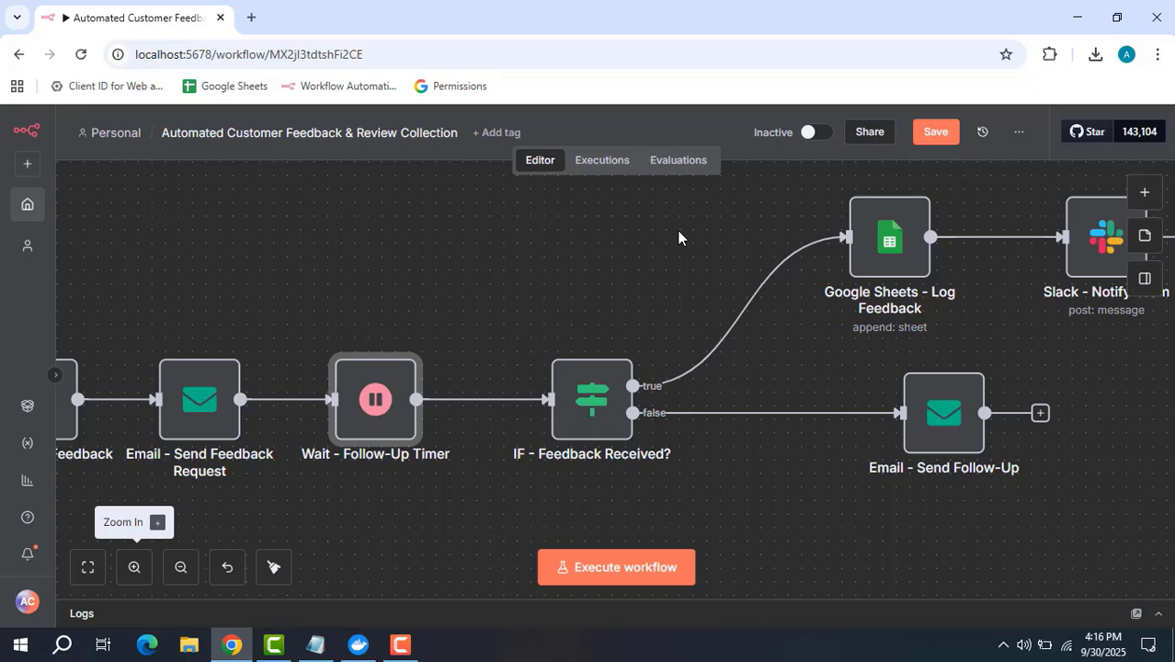
left_click_drag(677, 244, 532, 296)
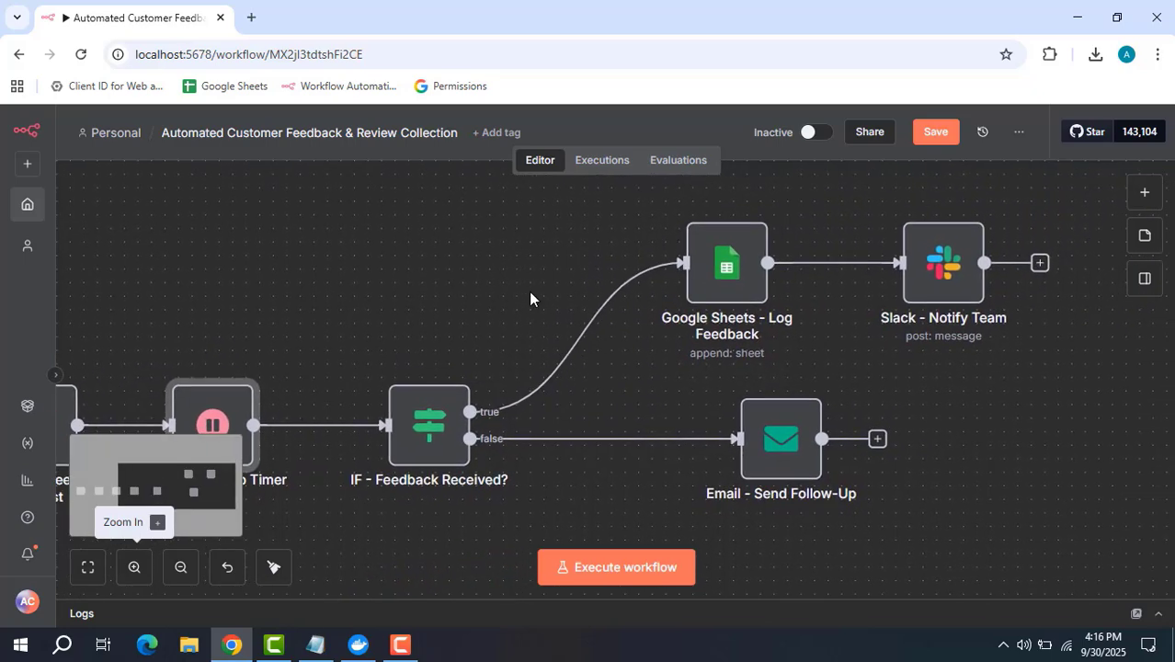
double_click(713, 283)
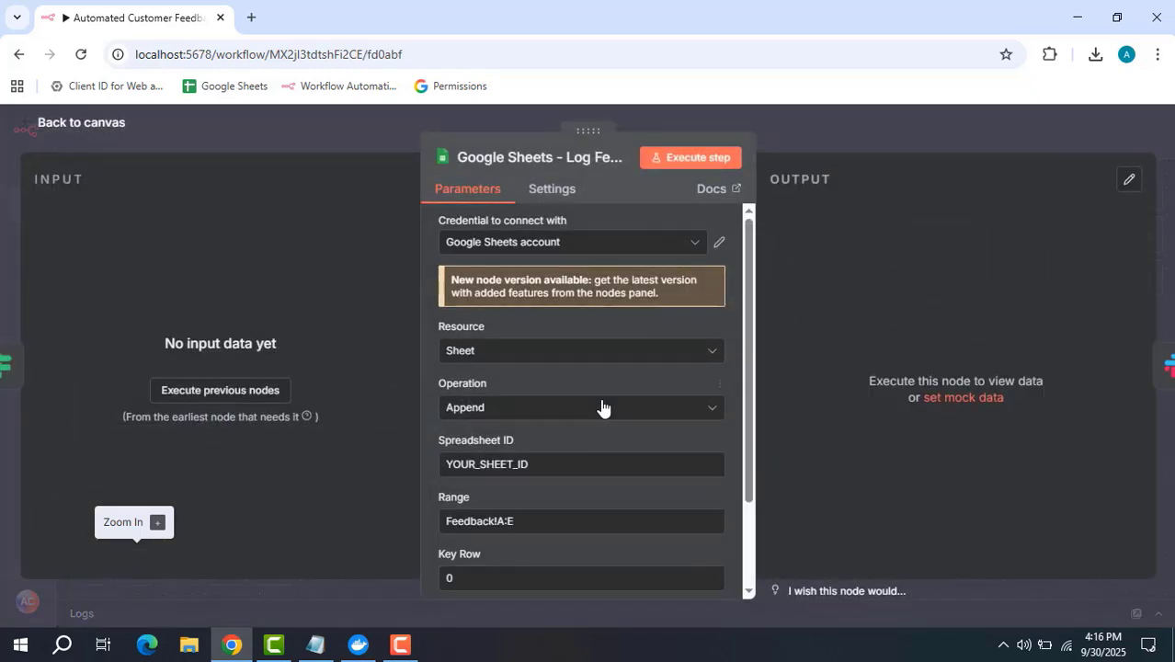
scroll(600, 413, "down", 2)
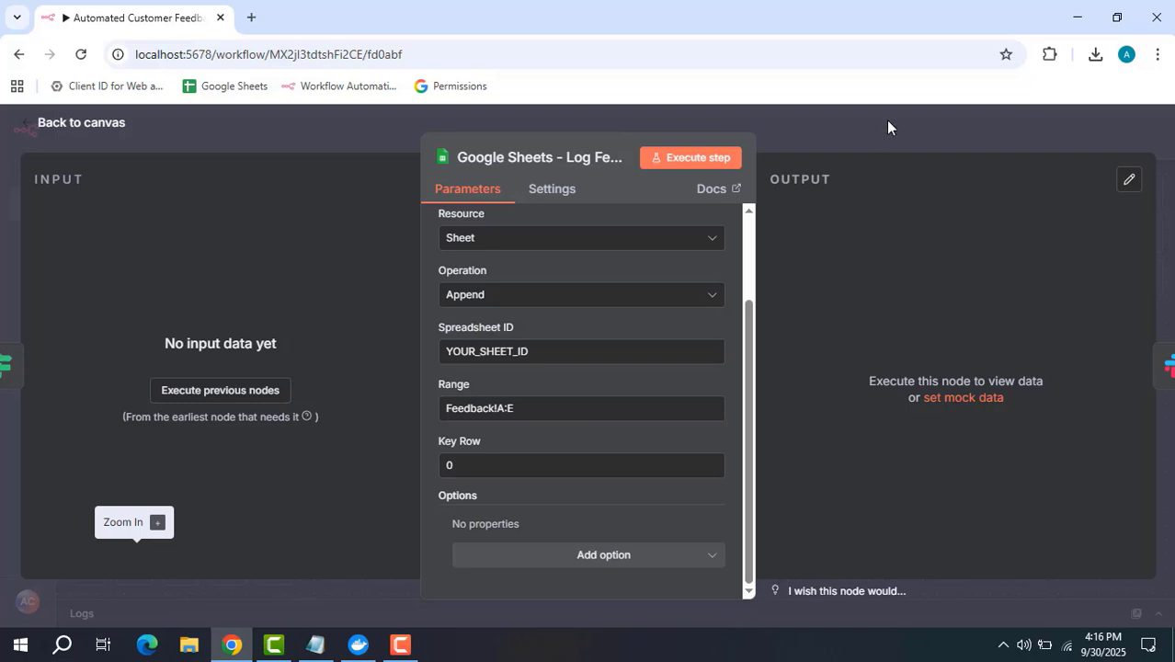
left_click(831, 142)
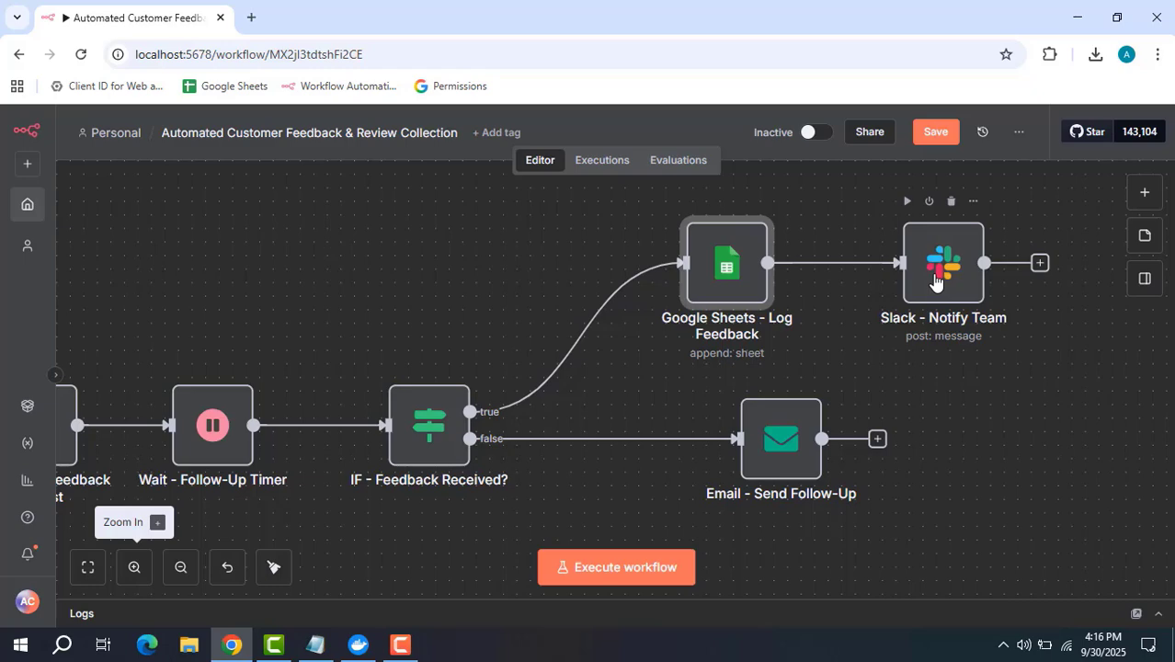
Examine the channel and the full message text of the Slack - Notify Team node.
double_click(936, 282)
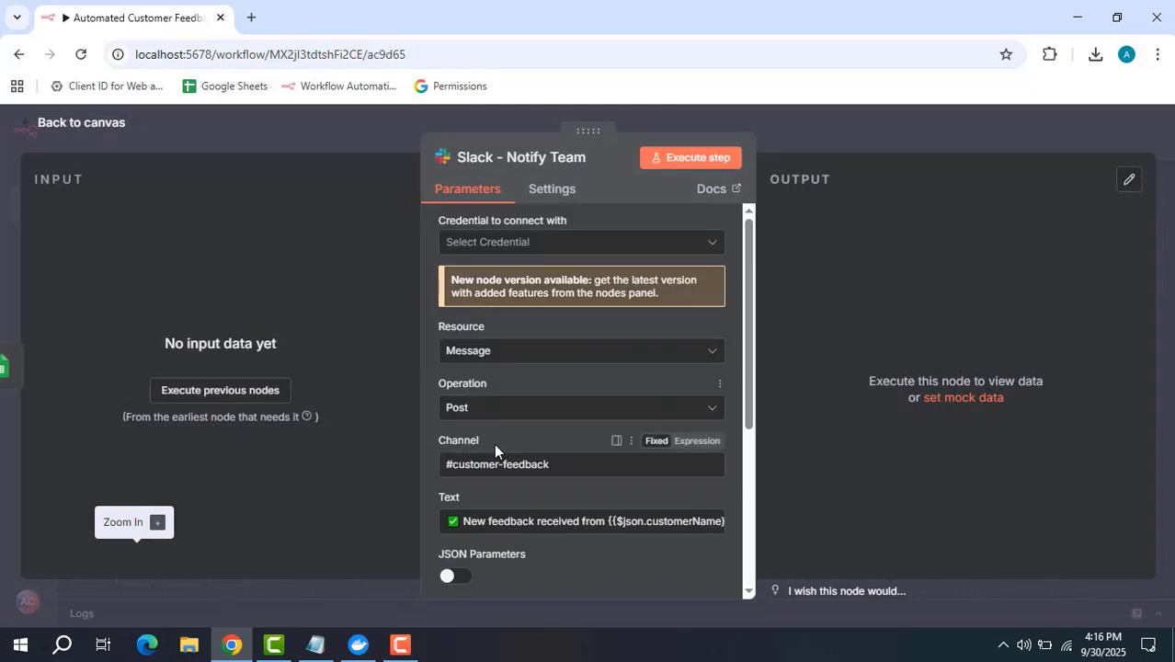
scroll(560, 446, "down", 1)
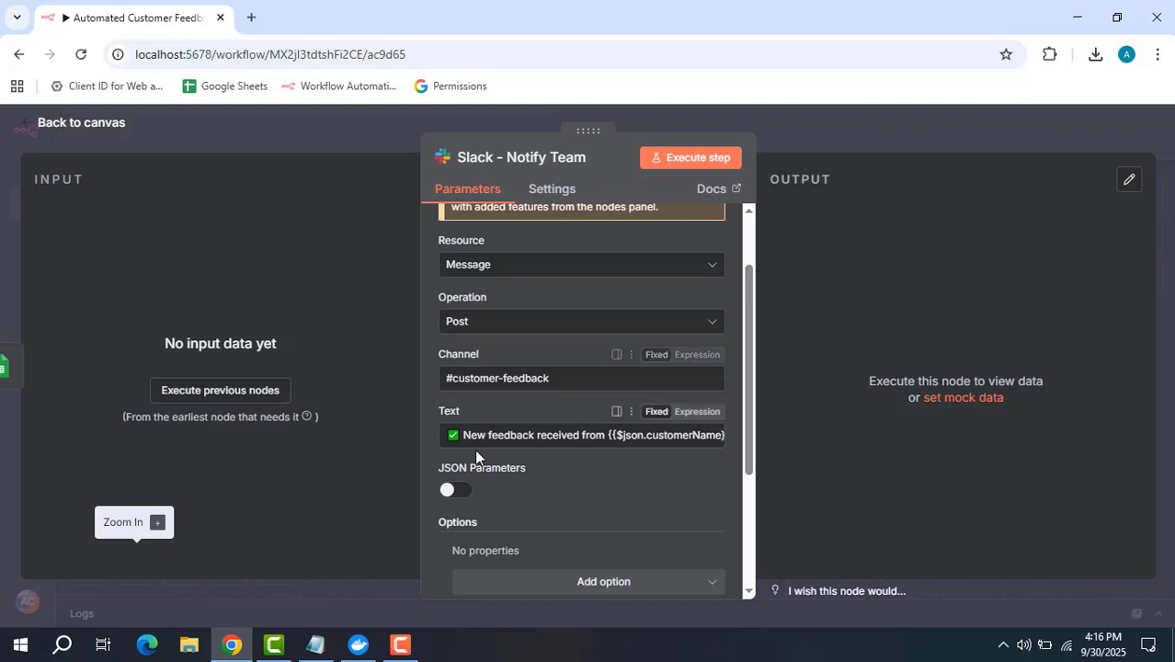
left_click(714, 452)
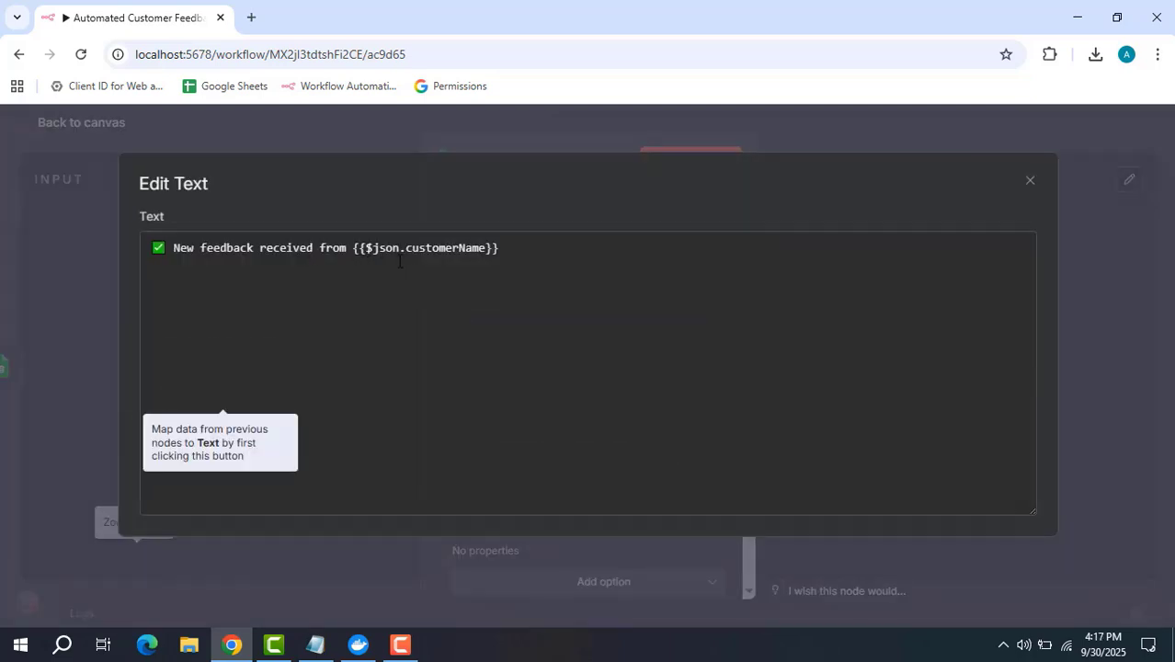
left_click(1029, 184)
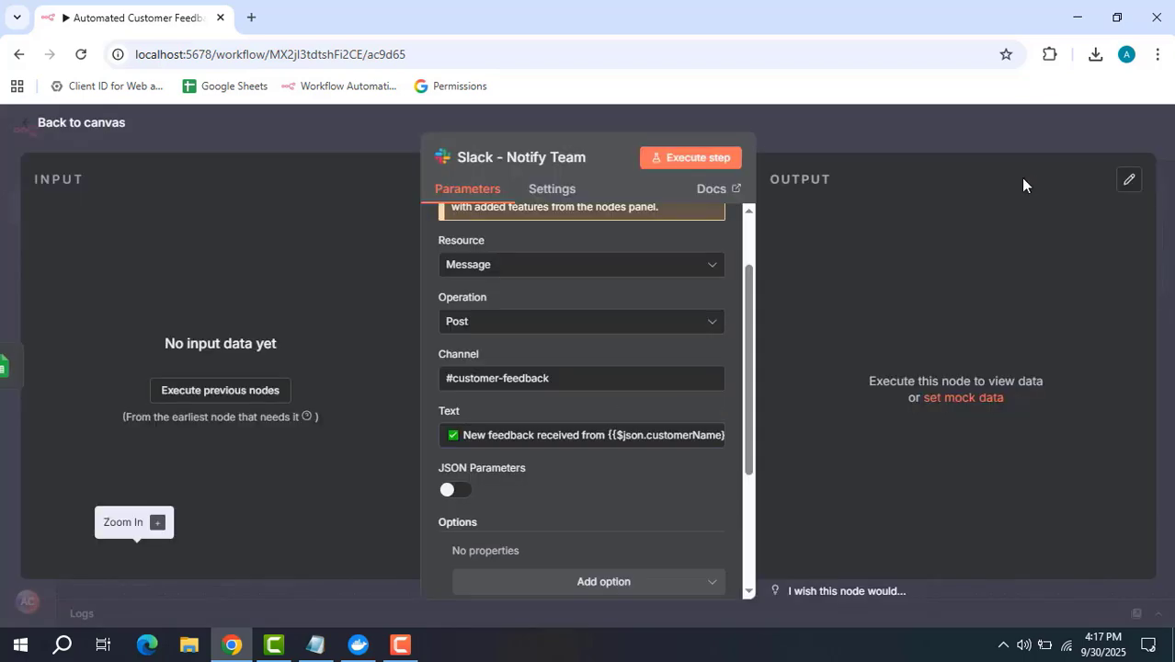
left_click(848, 138)
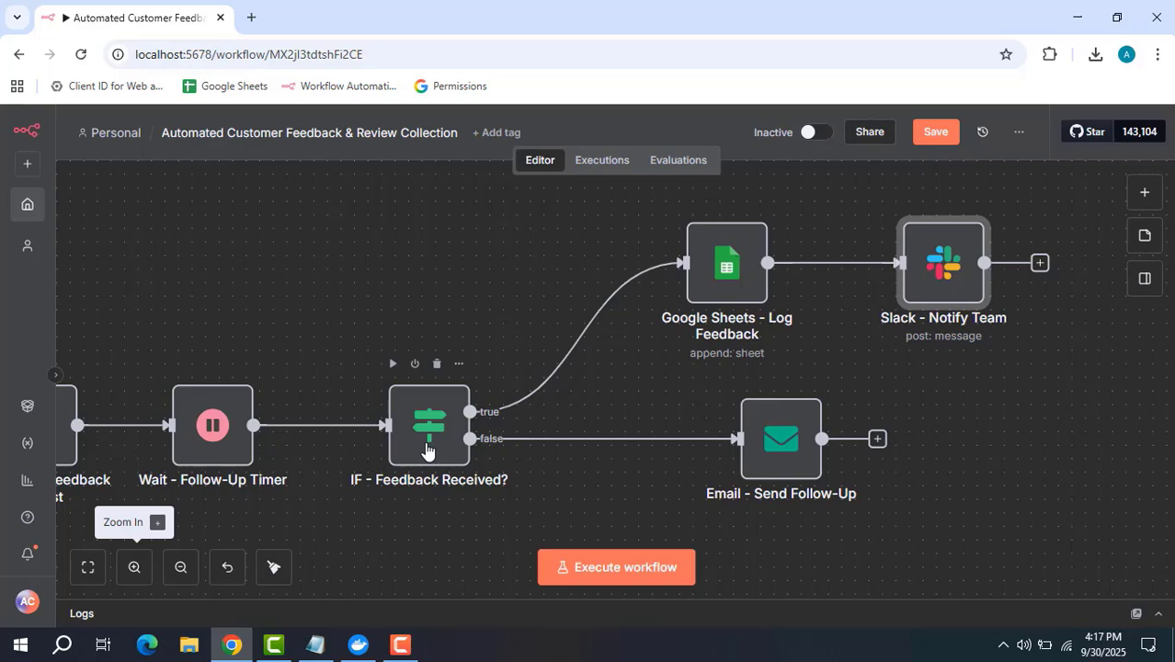
Review the sender, recipient, subject and reminder text of the Email - Send Follow-Up node on the false branch.
mouse_move(585, 460)
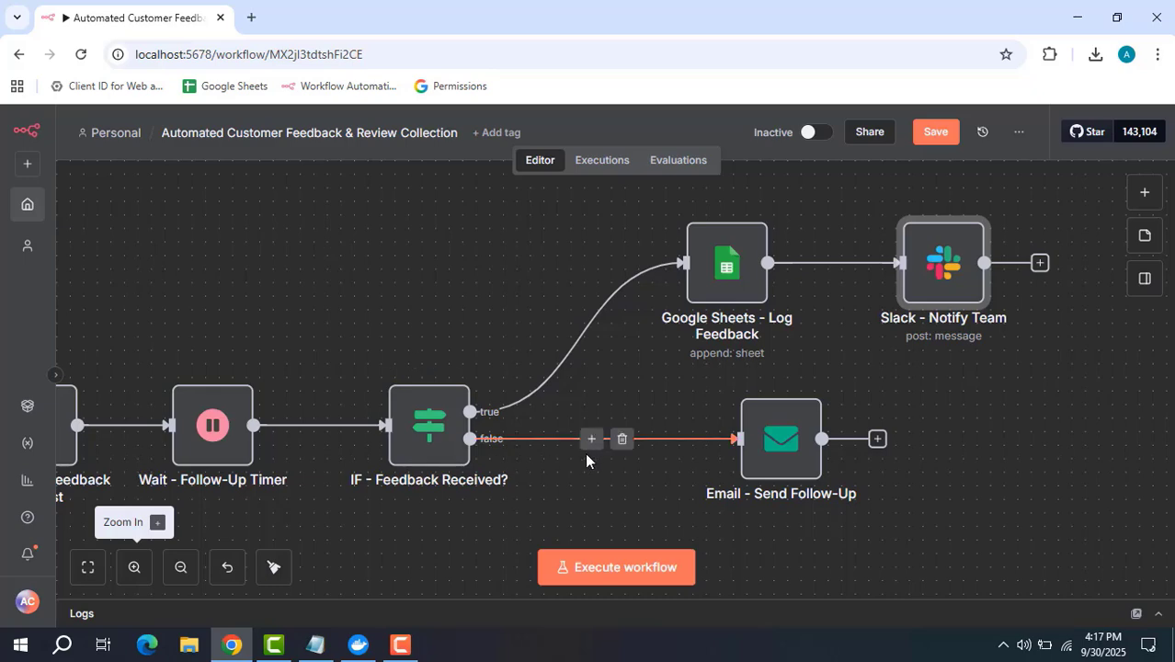
mouse_move(753, 451)
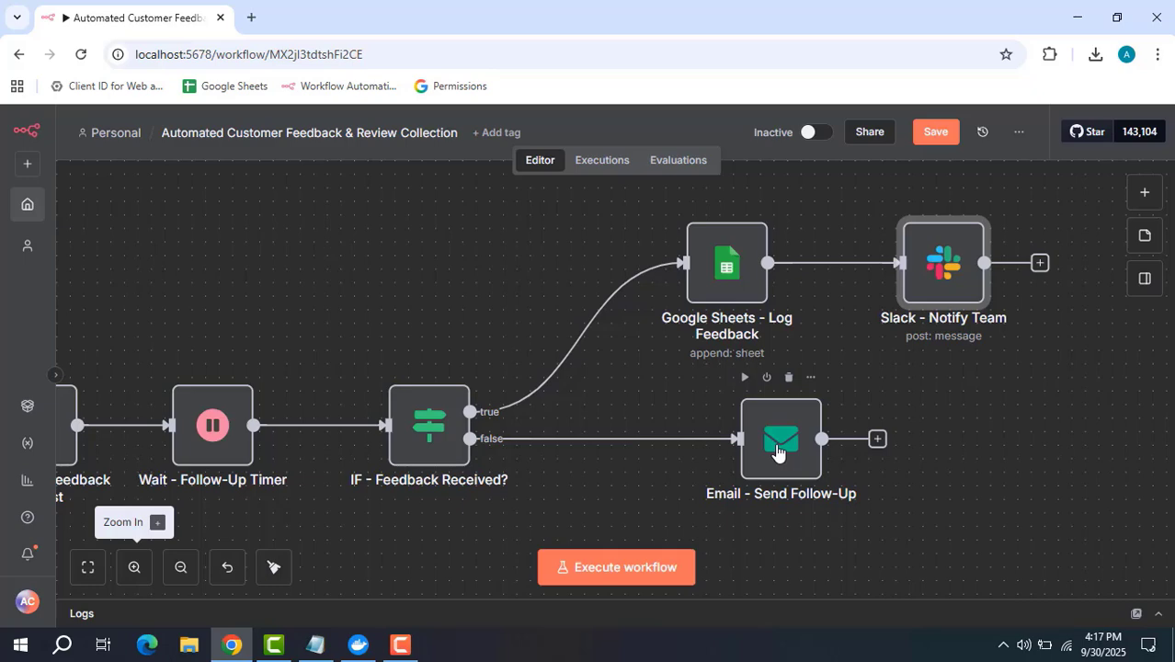
left_click(772, 456)
double_click(773, 456)
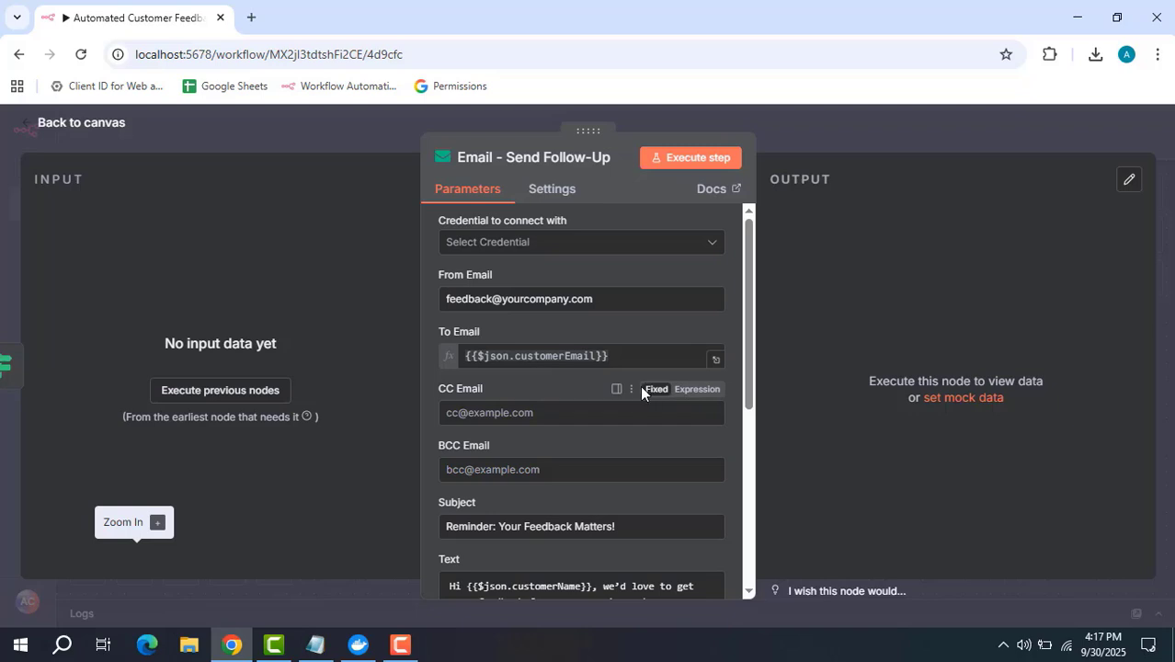
scroll(642, 389, "down", 2)
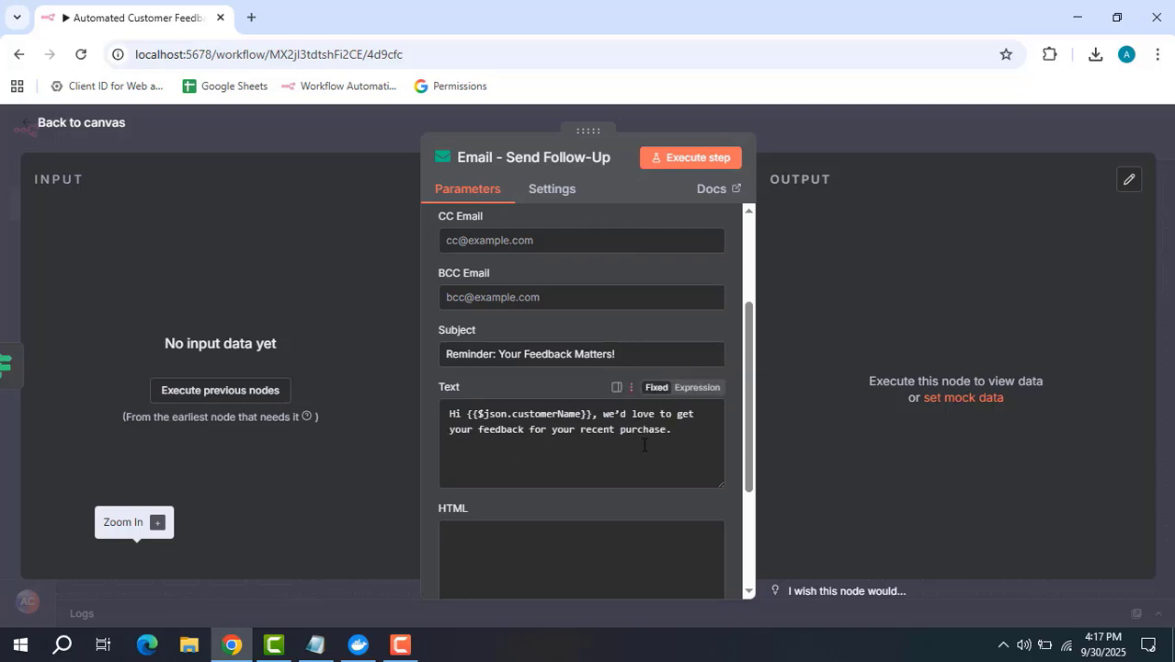
scroll(649, 446, "up", 2)
scroll(667, 482, "down", 1)
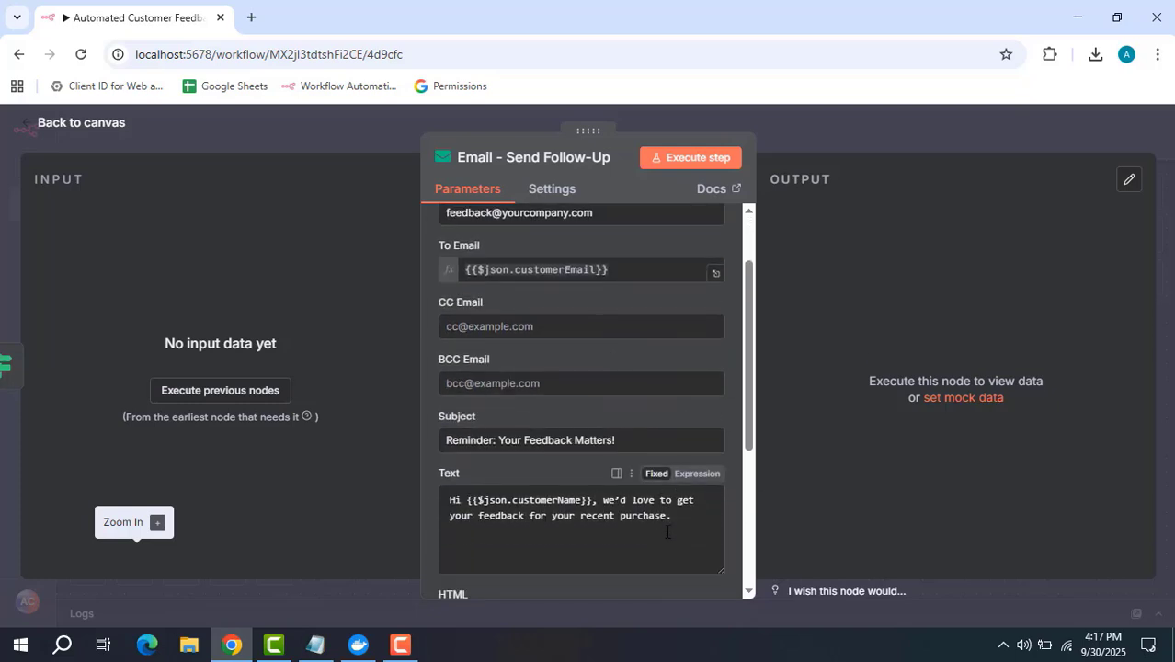
scroll(667, 483, "up", 2)
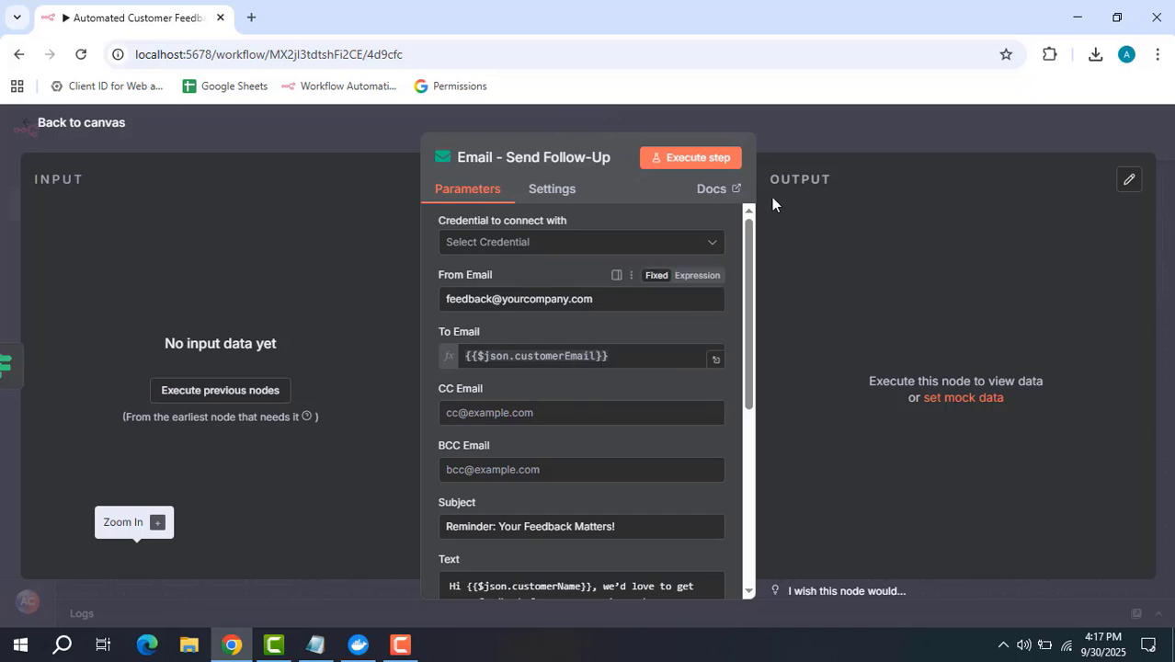
left_click(848, 143)
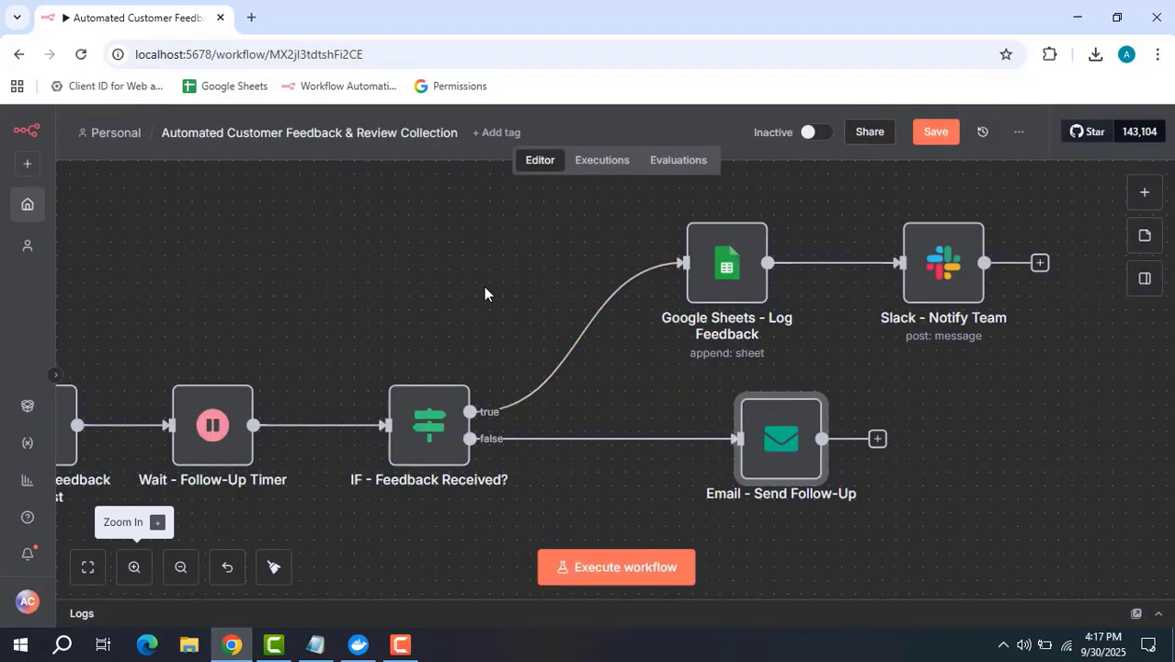